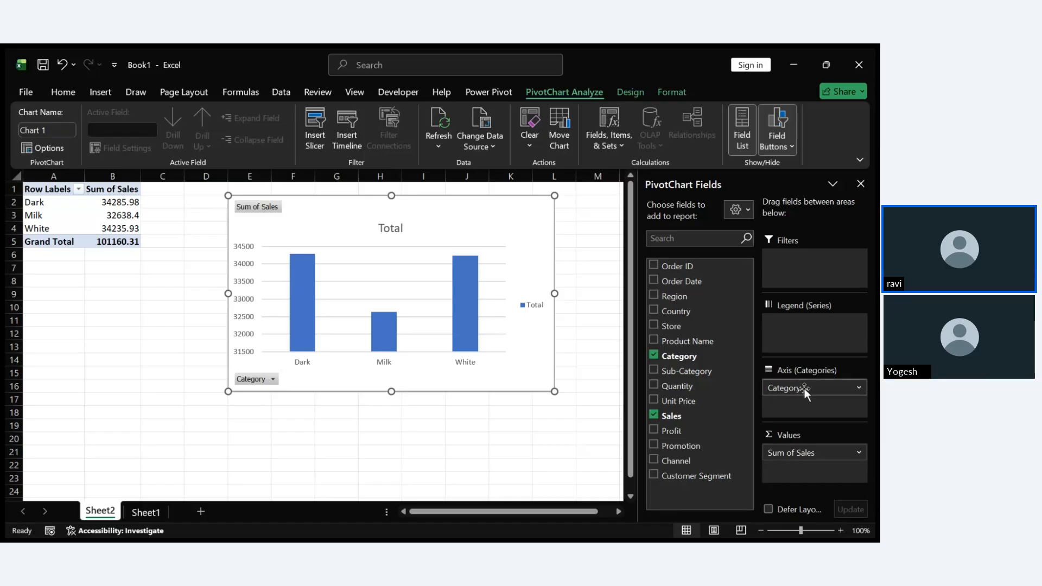
Replace Category with Country on the PivotChart's axis and add Category as the legend series.
left_click_drag(805, 388, 727, 359)
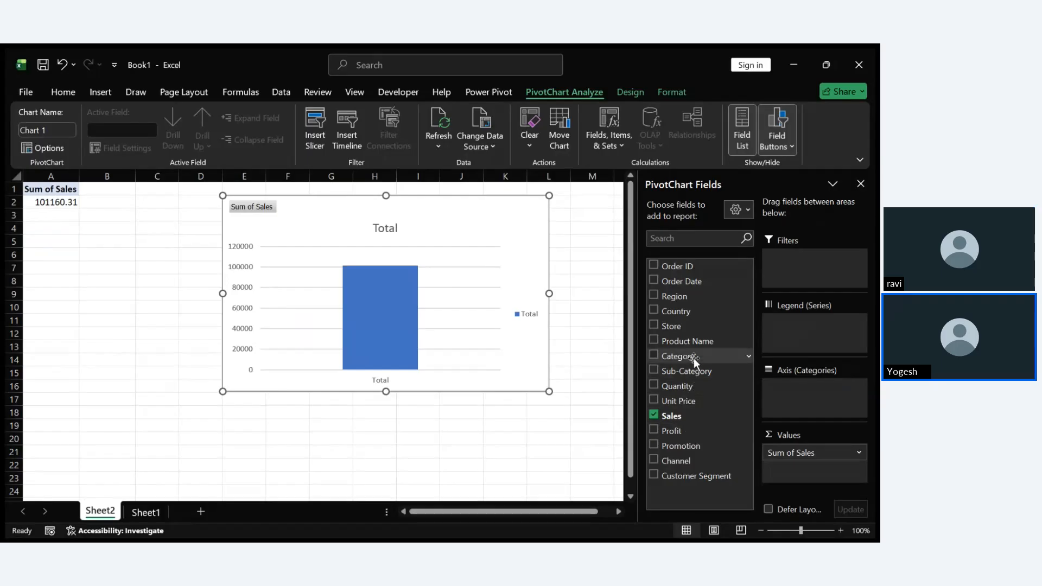
left_click_drag(686, 308, 803, 395)
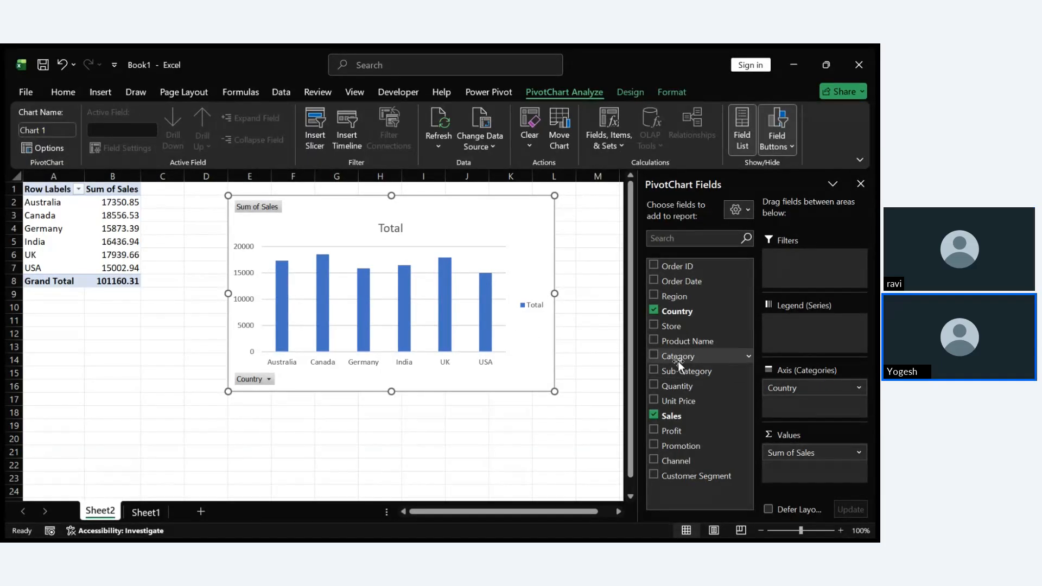
left_click_drag(678, 360, 797, 330)
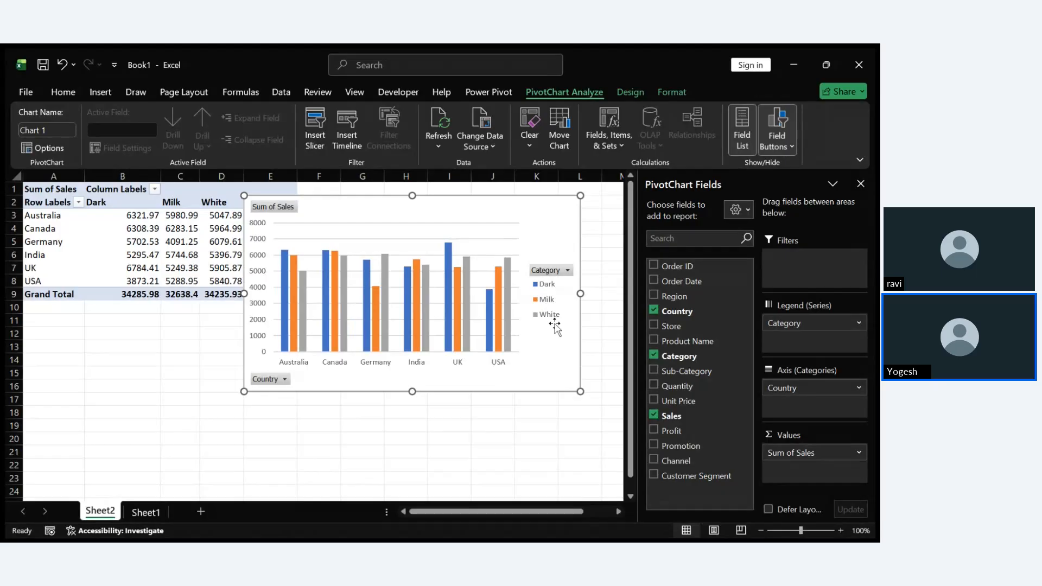
Move the PivotChart below the pivot table, starting at row 10, so it does not cover the data.
left_click_drag(471, 207, 249, 318)
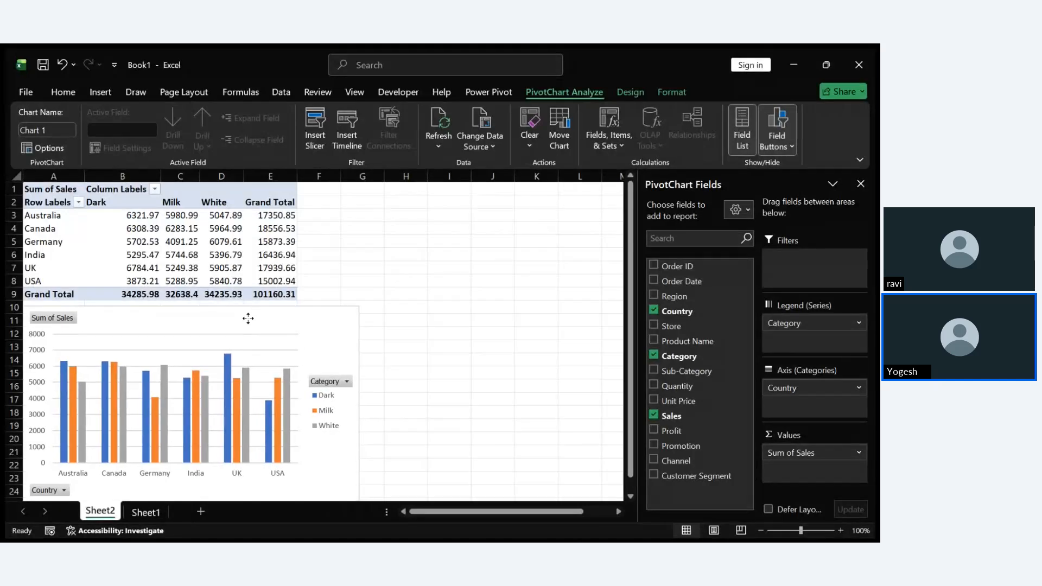
scroll(546, 323, "down", 2)
left_click(546, 323)
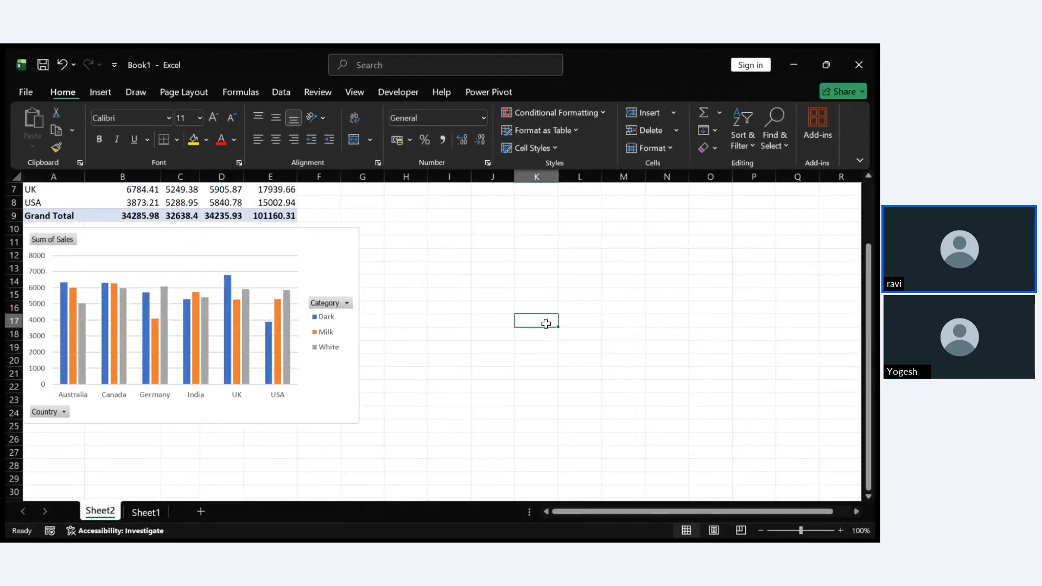
left_click(321, 417)
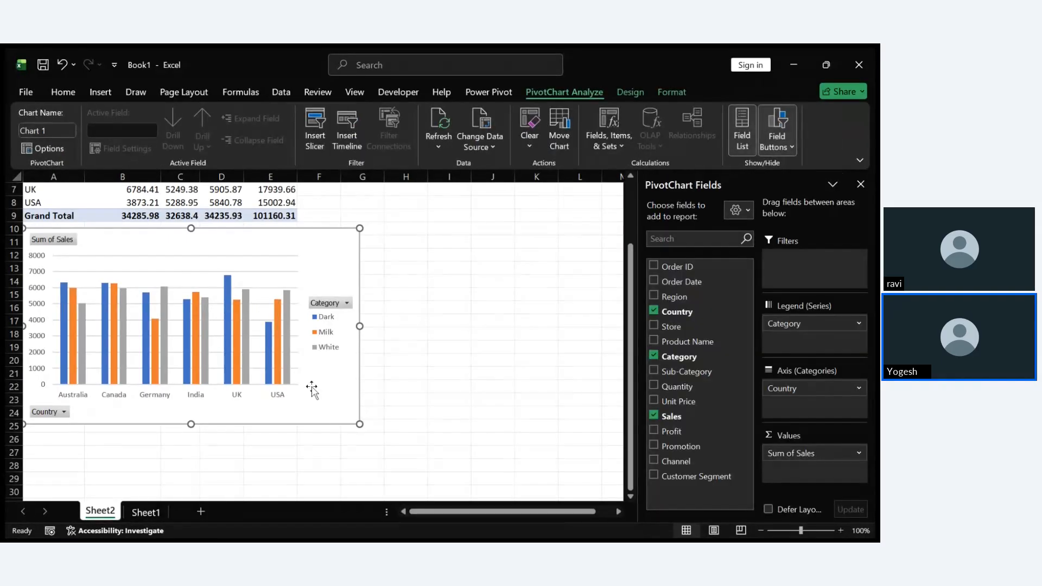
left_click(266, 356)
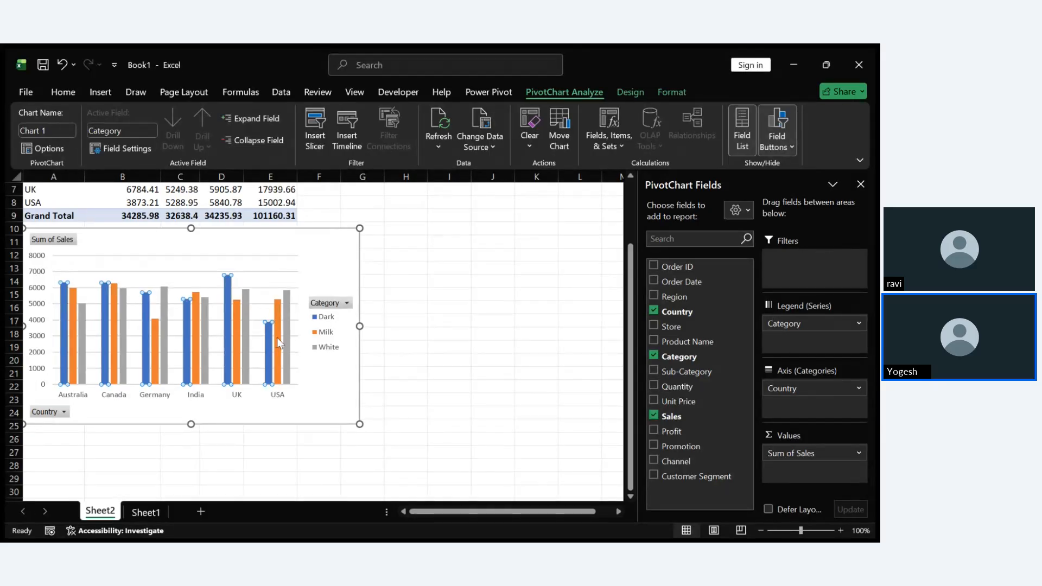
left_click(277, 338)
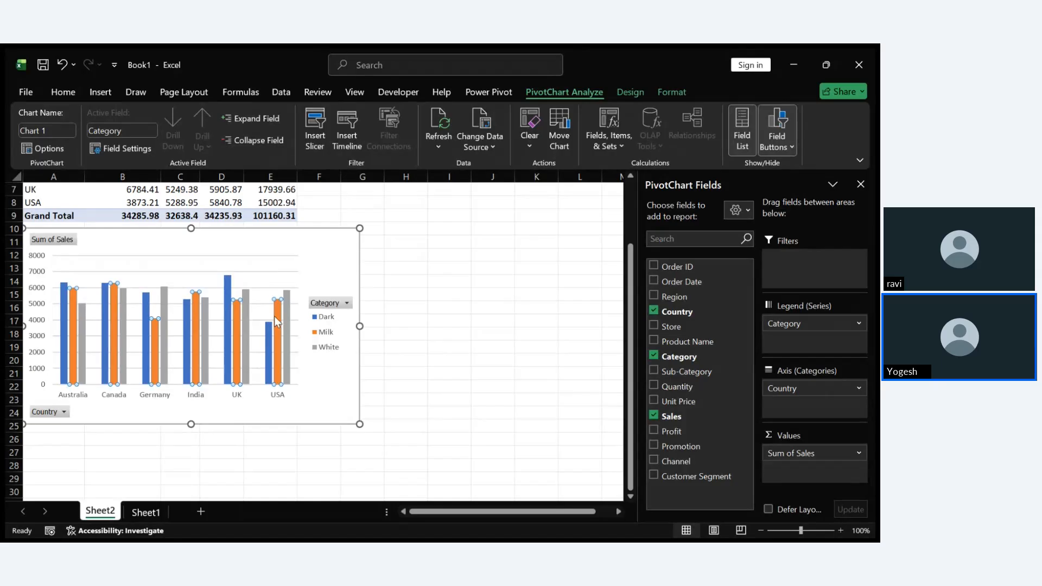
left_click(275, 316)
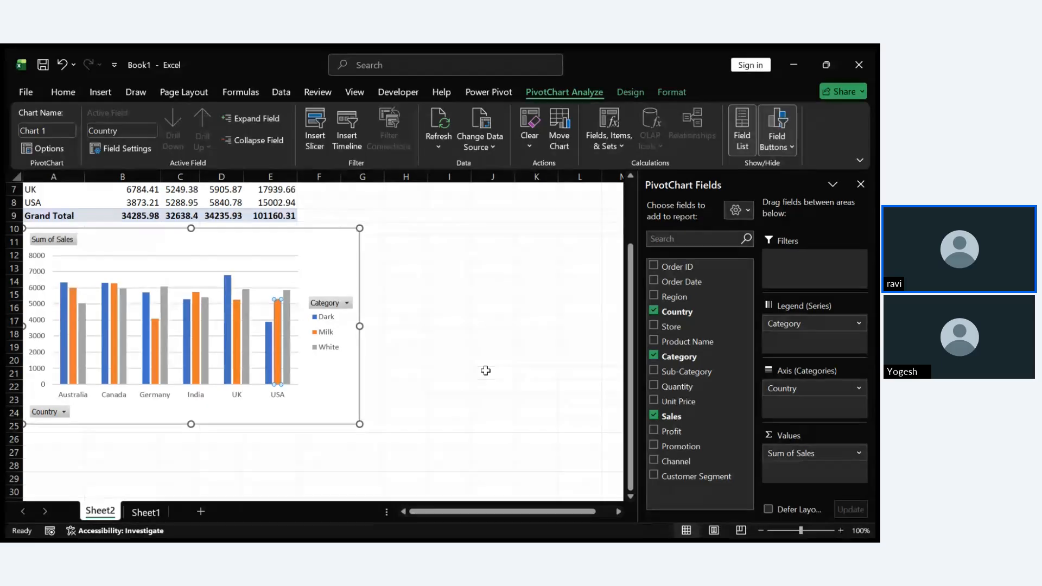
left_click(320, 368)
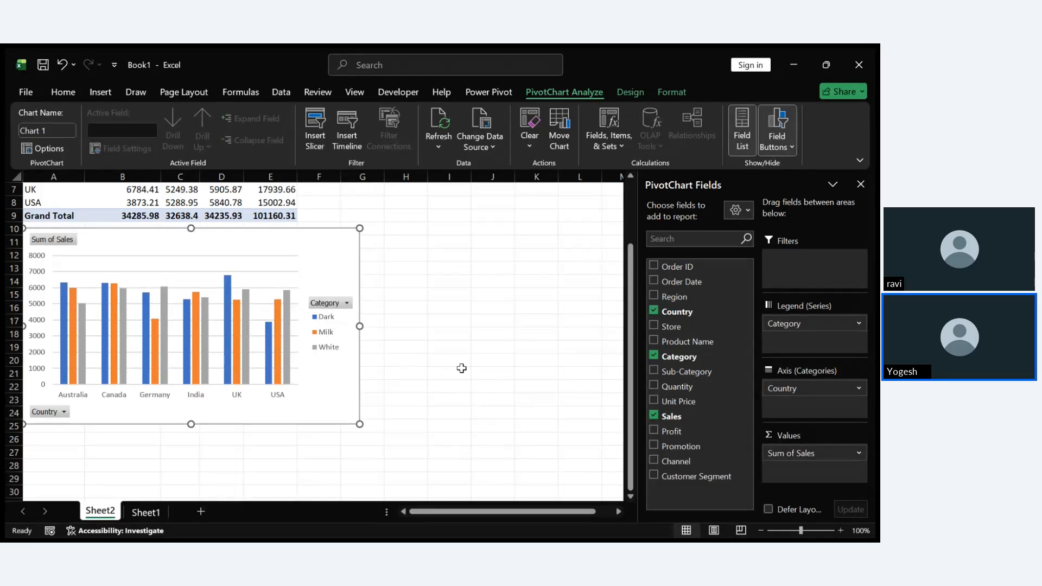
left_click(663, 90)
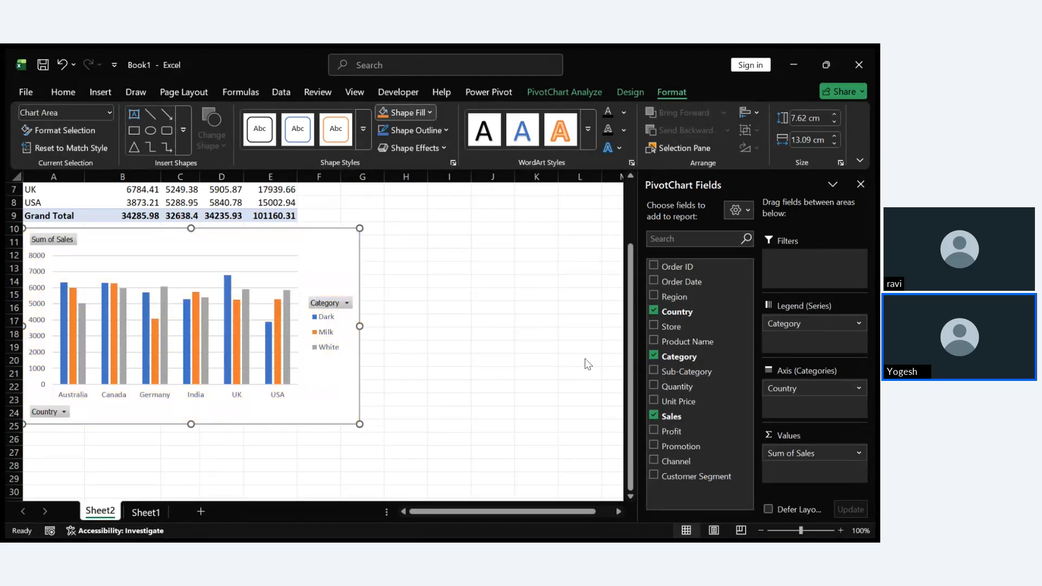
left_click(588, 364)
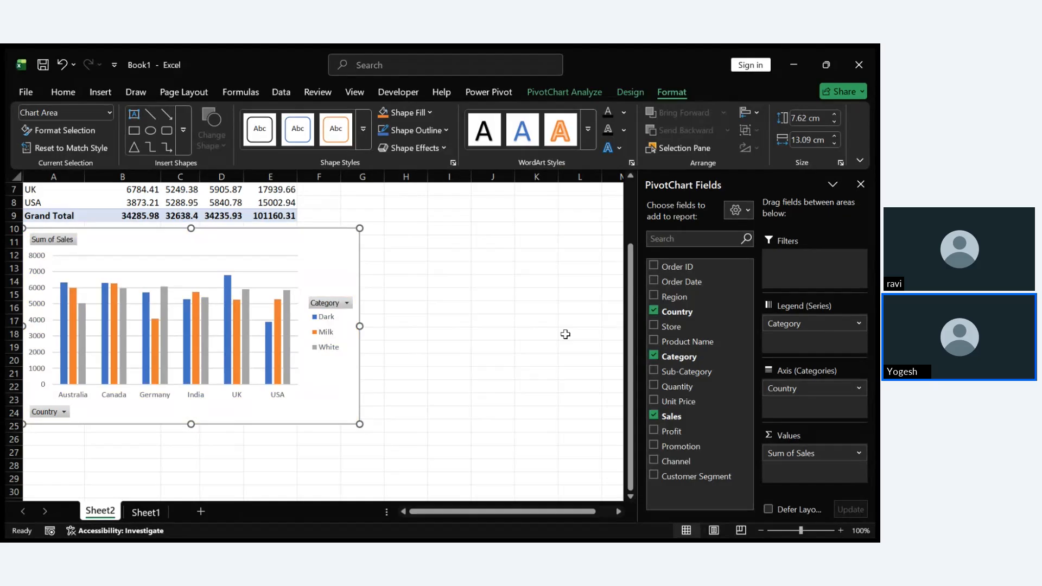
left_click(581, 93)
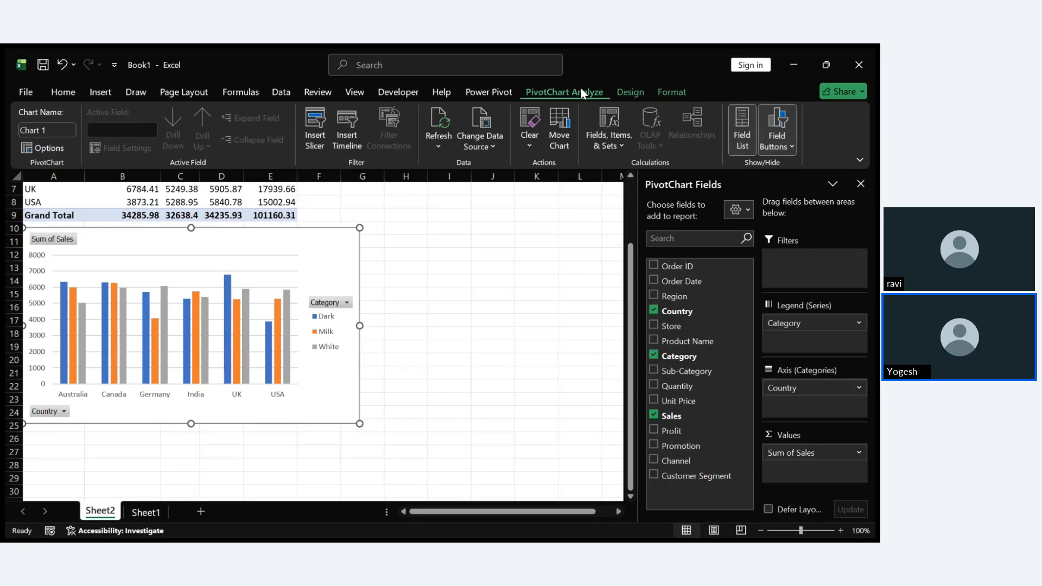
Change the PivotChart's type to 3-D Column.
left_click(627, 94)
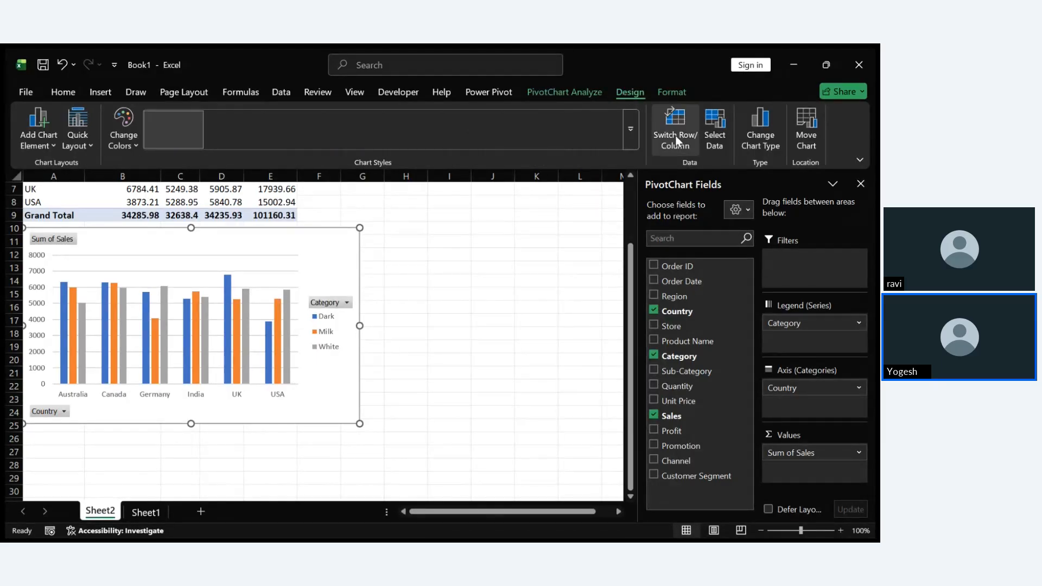
left_click(768, 151)
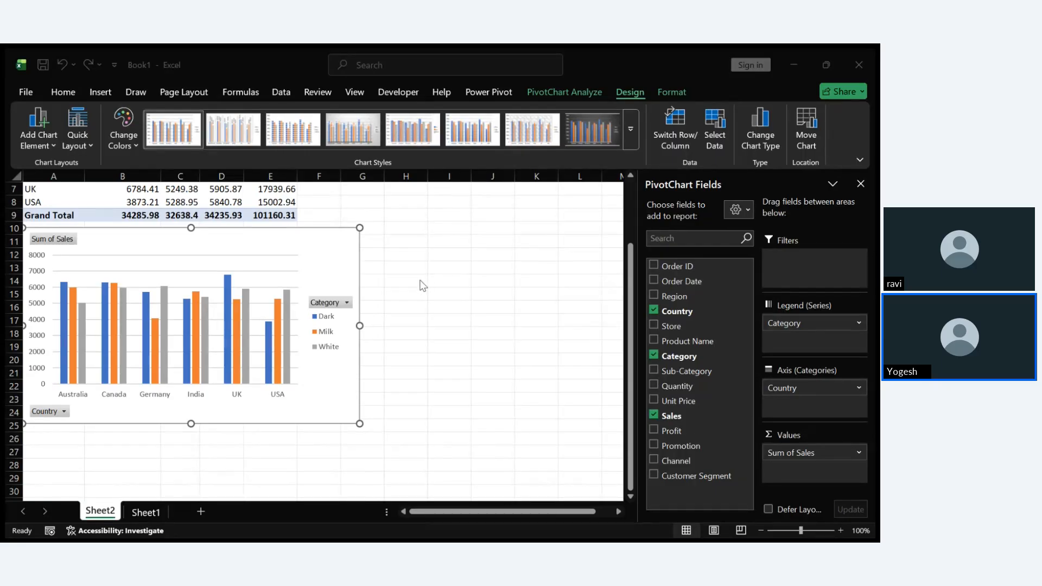
left_click(568, 483)
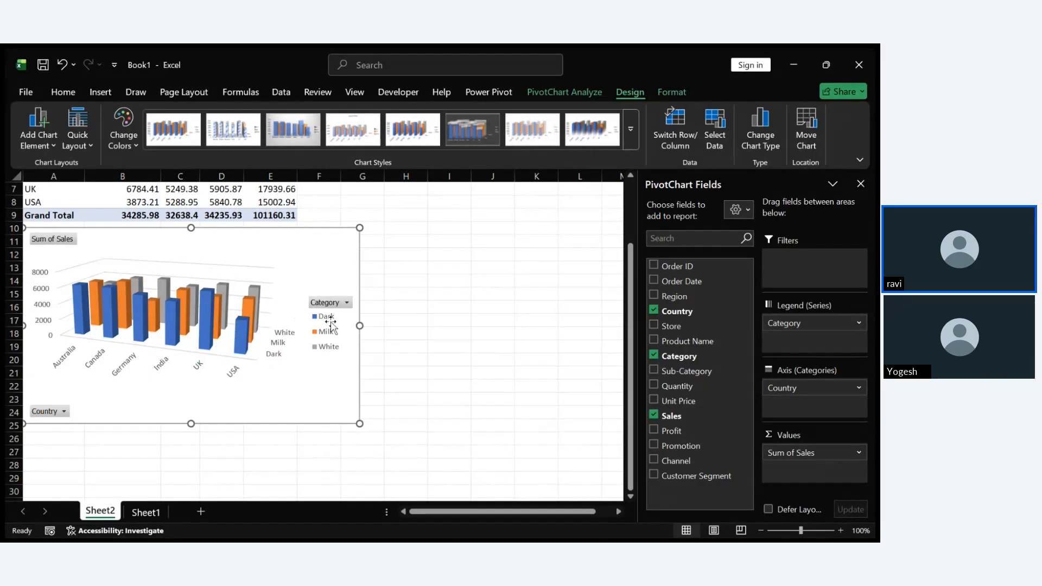
left_click(237, 319)
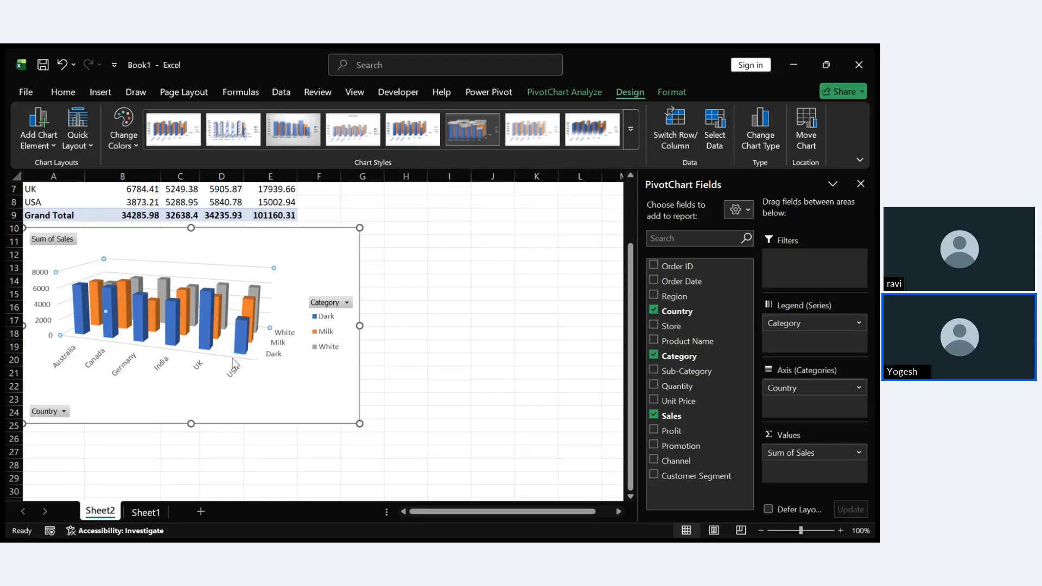
left_click(165, 385)
left_click(468, 348)
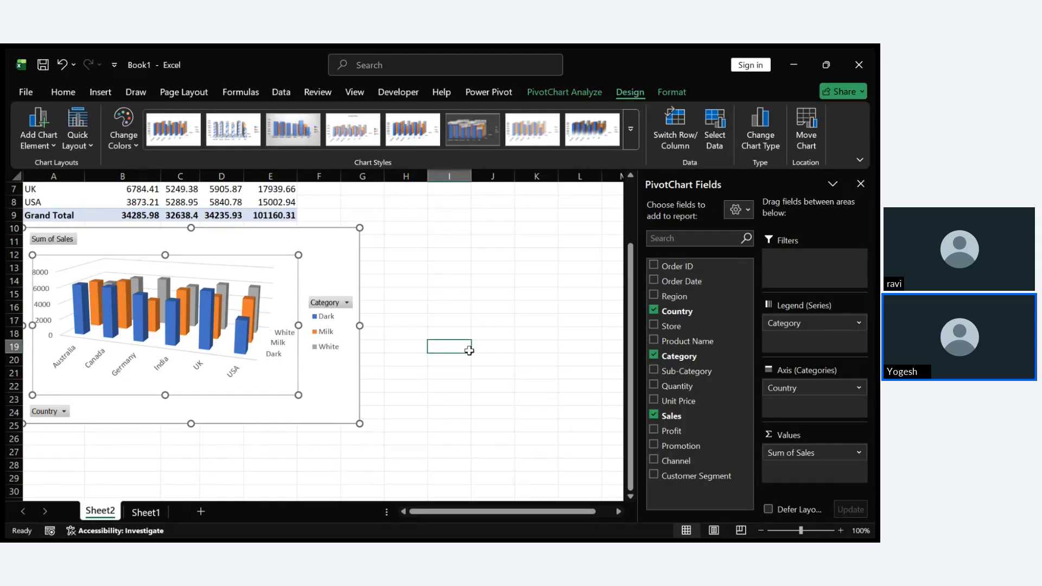
scroll(470, 351, "up", 2)
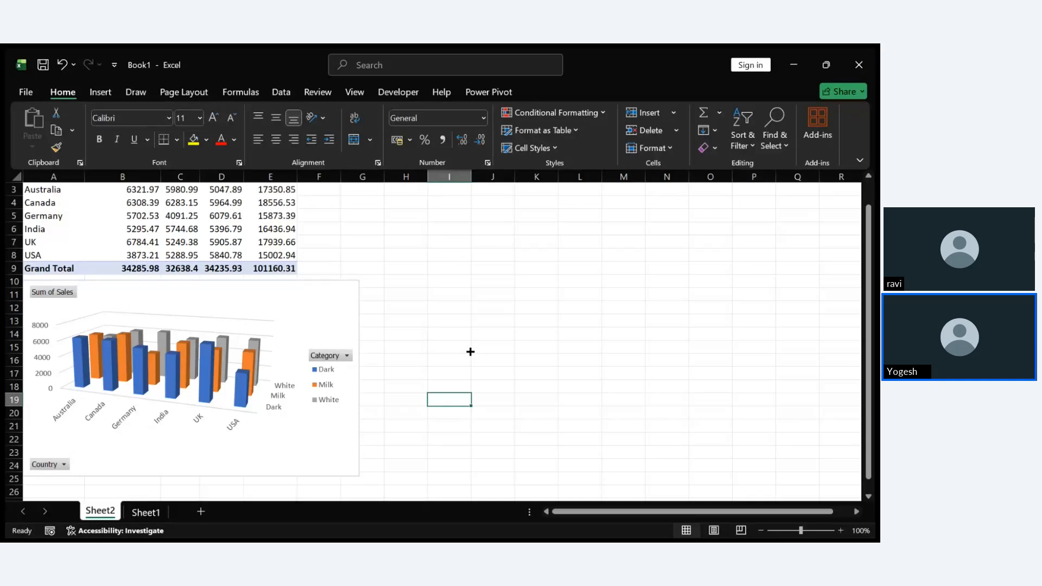
Change the PivotChart's type to 3-D Surface.
left_click(333, 316)
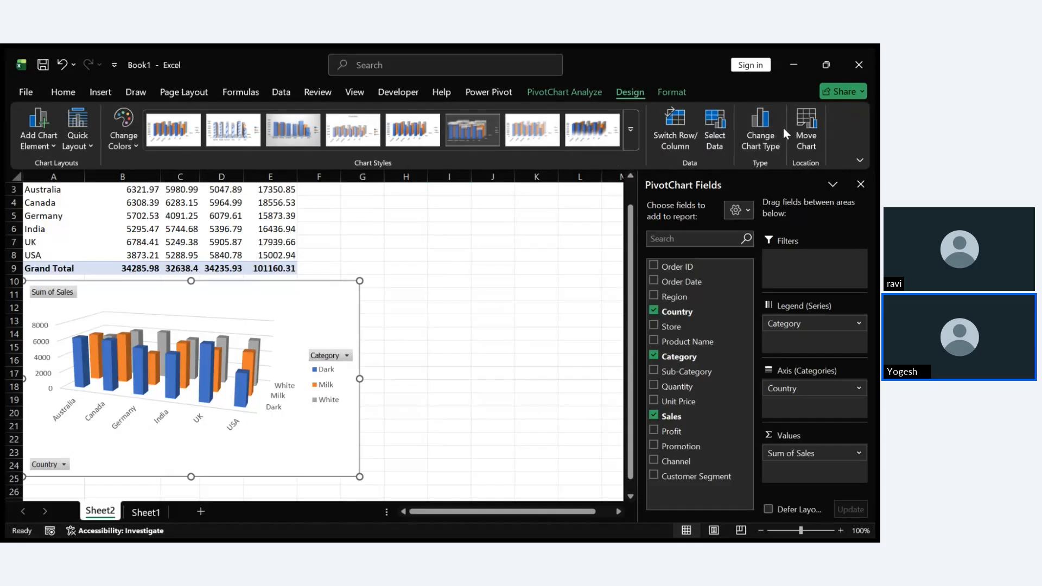
left_click(761, 130)
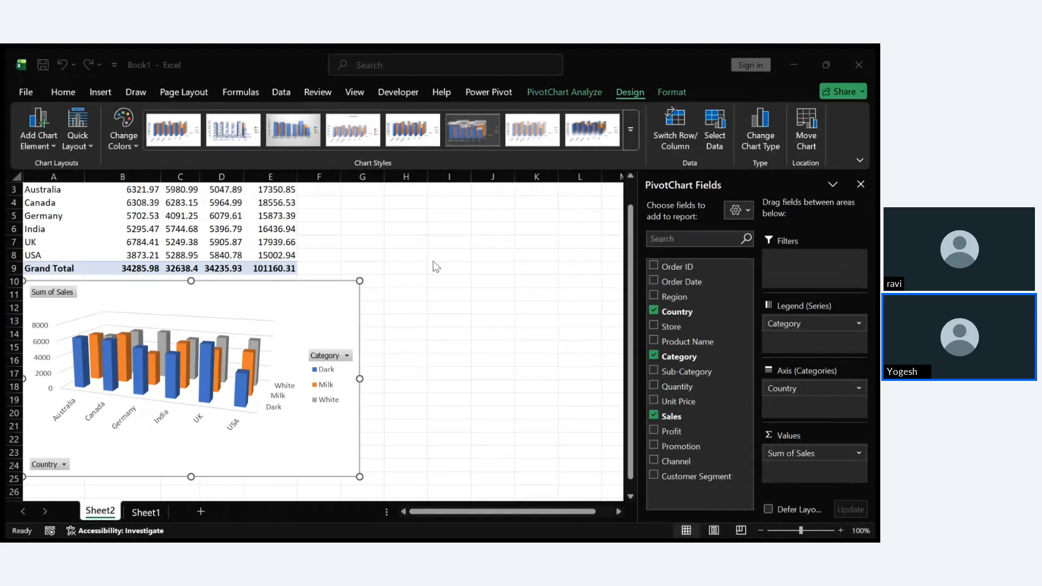
left_click(568, 487)
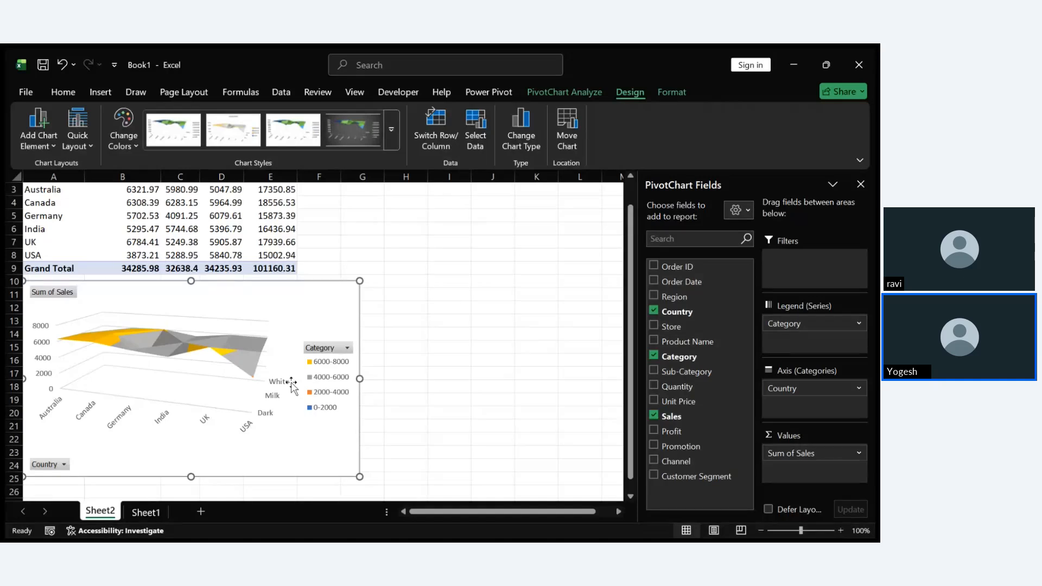
Change the PivotChart's type back to Clustered Column.
left_click(525, 126)
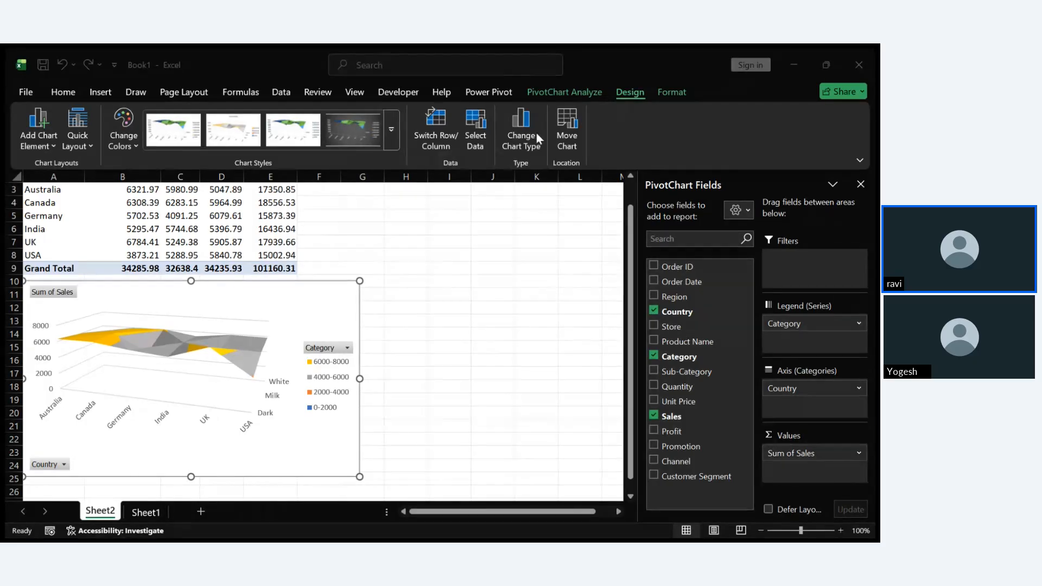
left_click(605, 468)
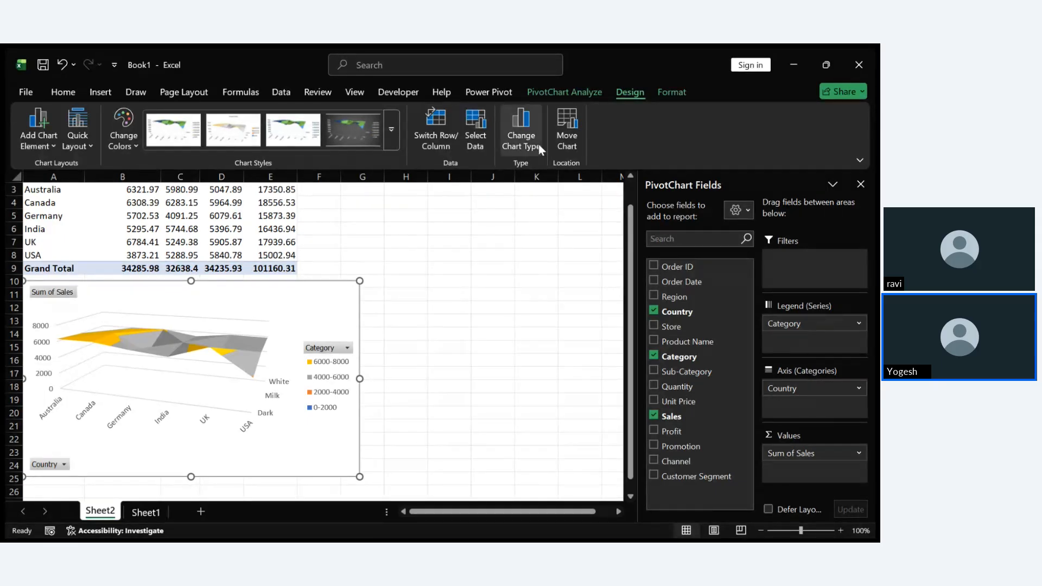
left_click(518, 140)
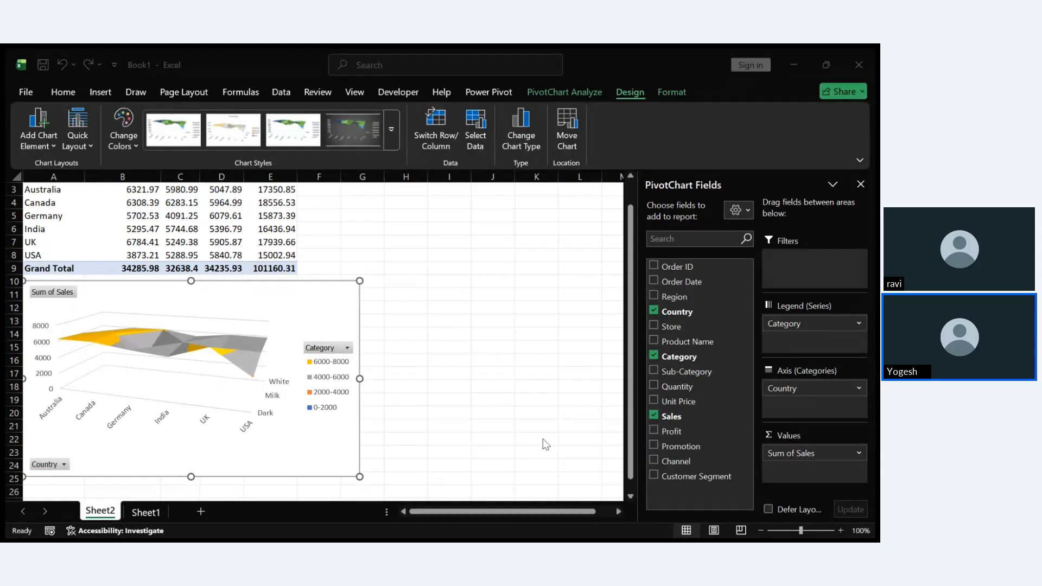
left_click(575, 481)
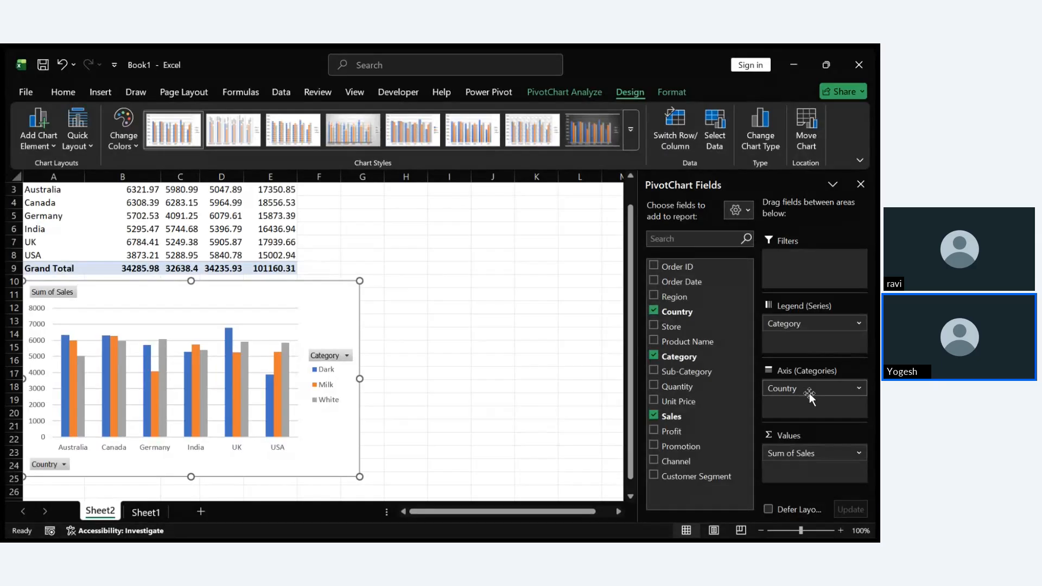
Swap Country and Category between the axis and legend, and switch rows and columns to restore Country on the axis.
mouse_move(809, 393)
left_mouse_down()
mouse_move(805, 339)
mouse_move(837, 384)
mouse_move(822, 396)
left_mouse_up()
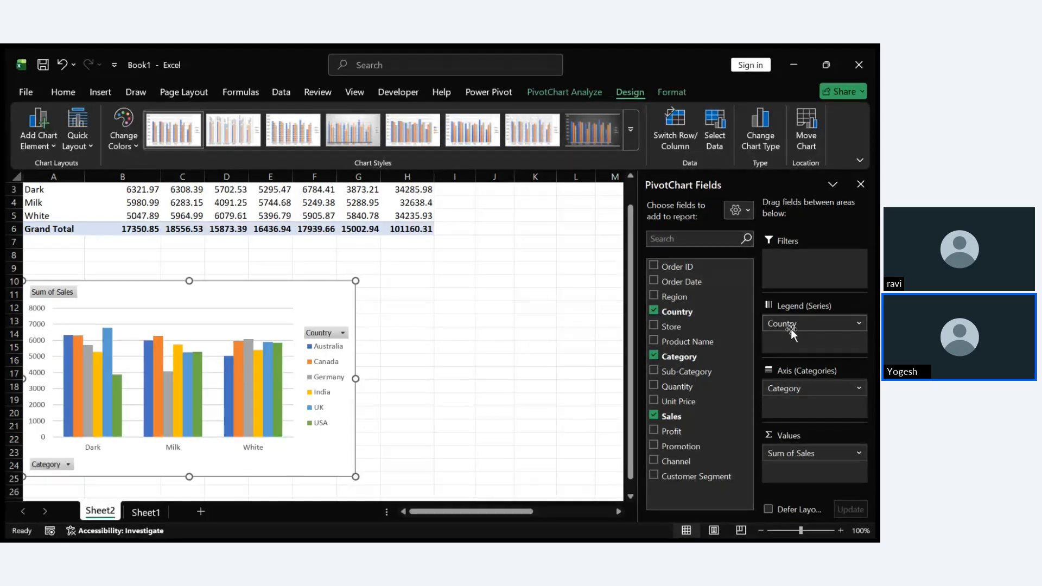
left_click(677, 126)
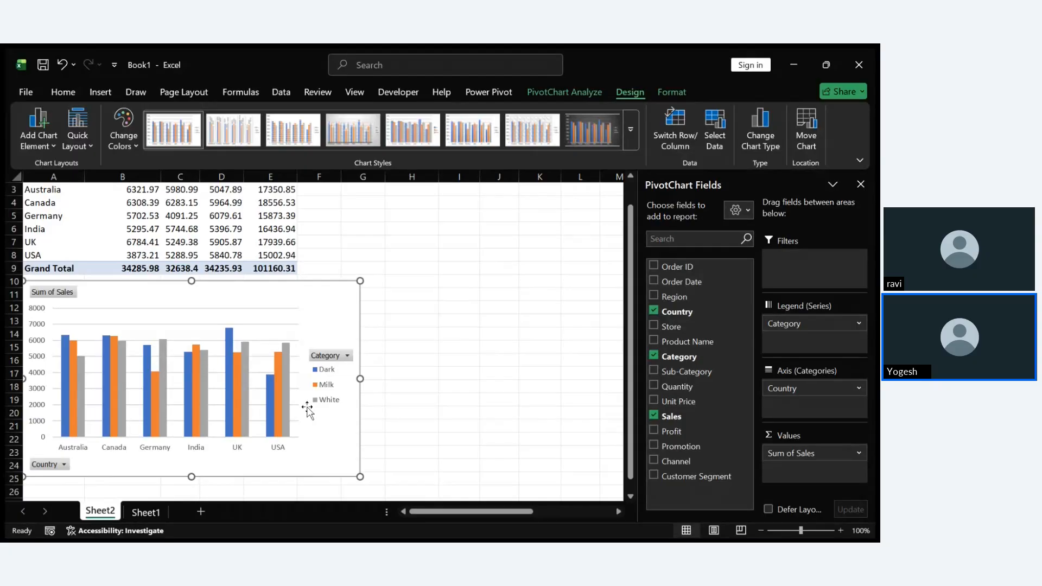
left_click(458, 383)
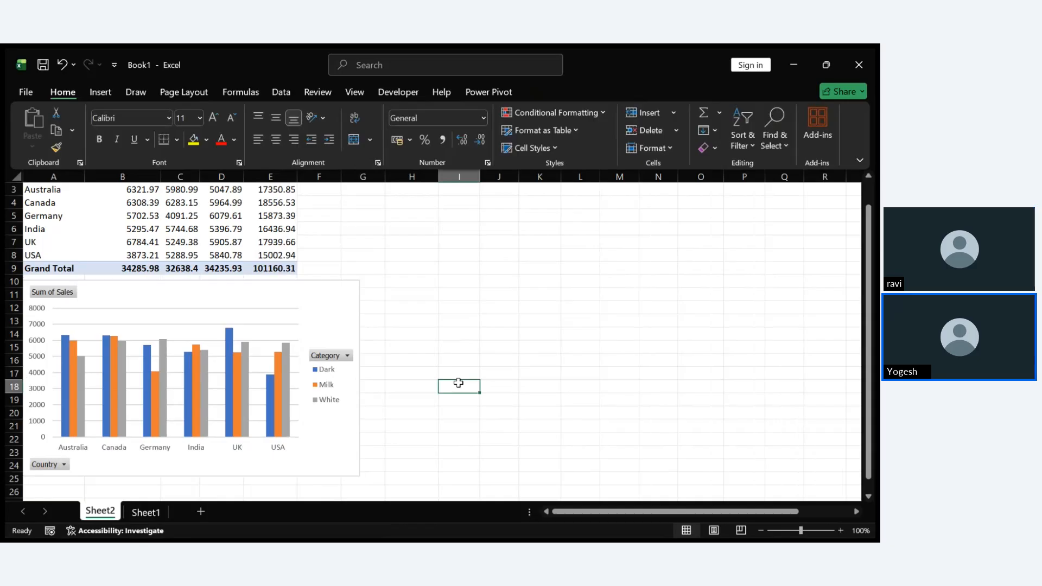
left_click(337, 312)
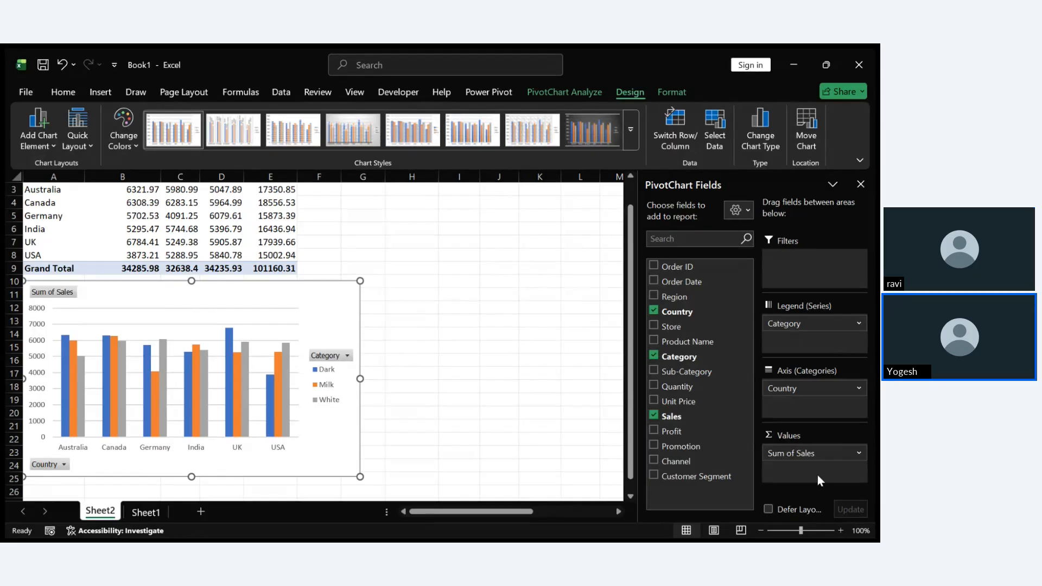
left_click(577, 398)
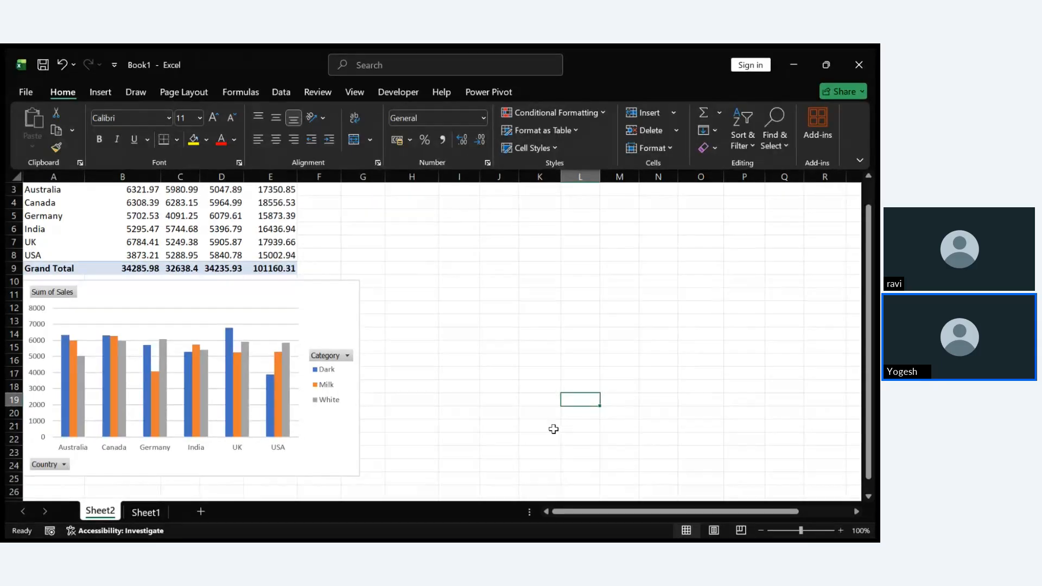
Add a linear trendline for the Milk series to the PivotChart.
left_click(328, 448)
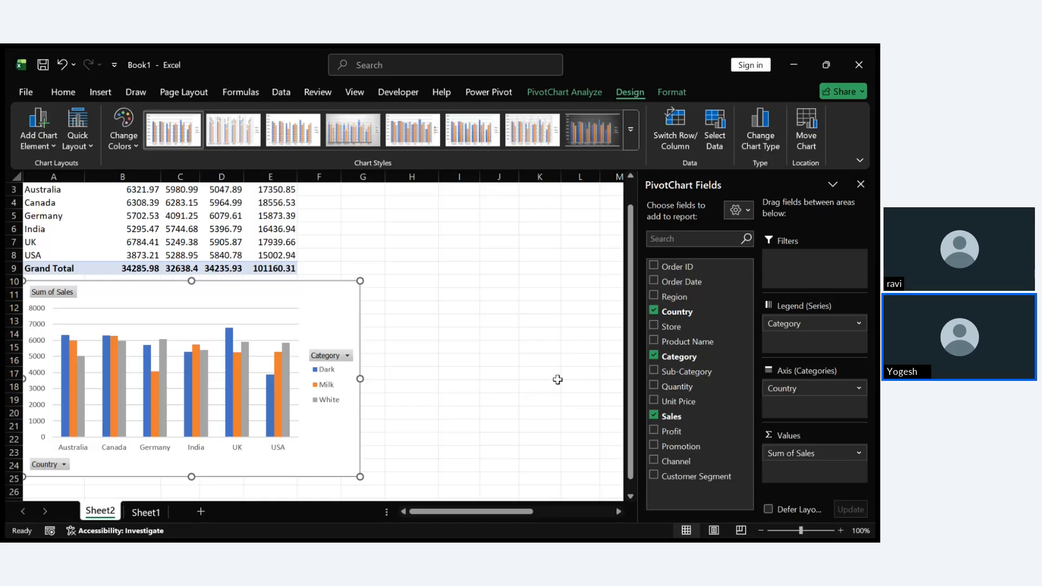
left_click(676, 89)
left_click(631, 91)
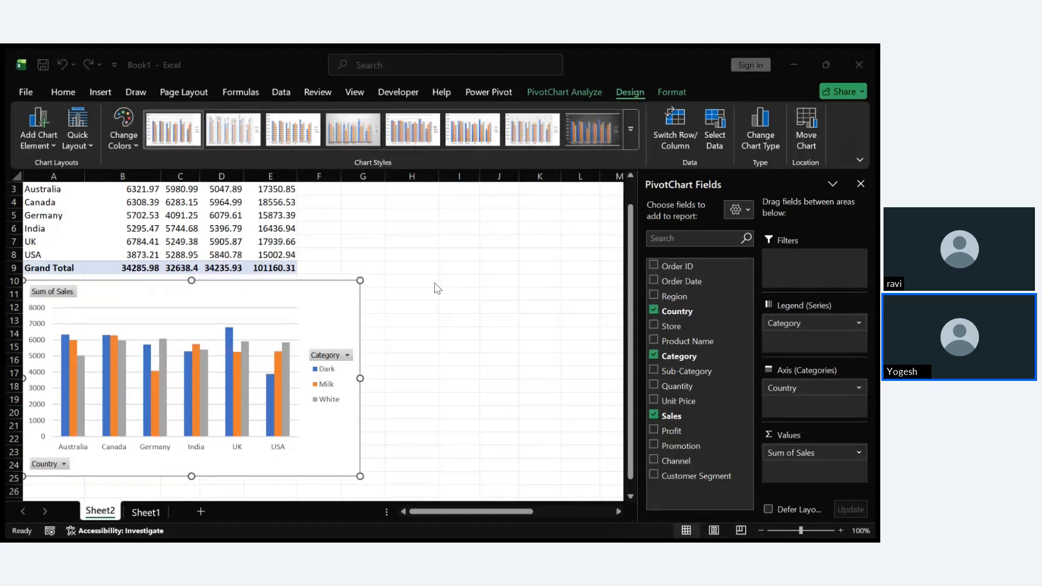
left_click(412, 346)
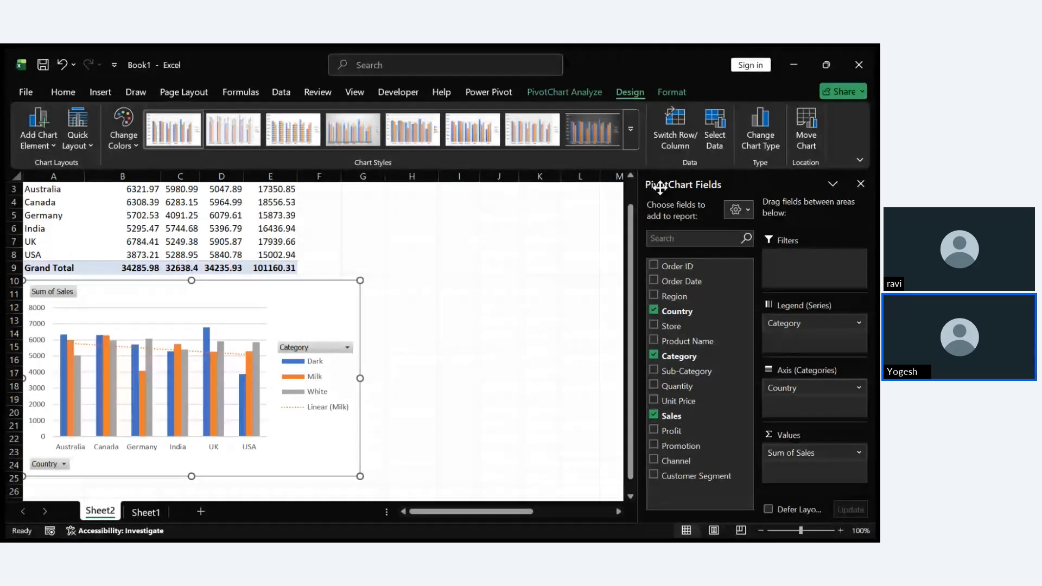
left_click(580, 399)
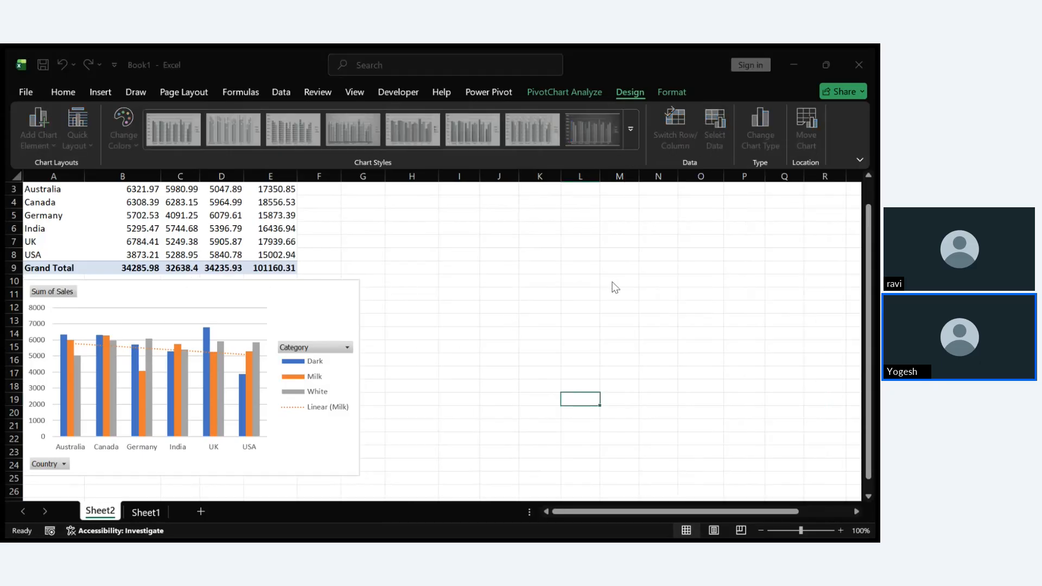
Remove the linear trendline for the Milk series from the PivotChart.
left_click(669, 227)
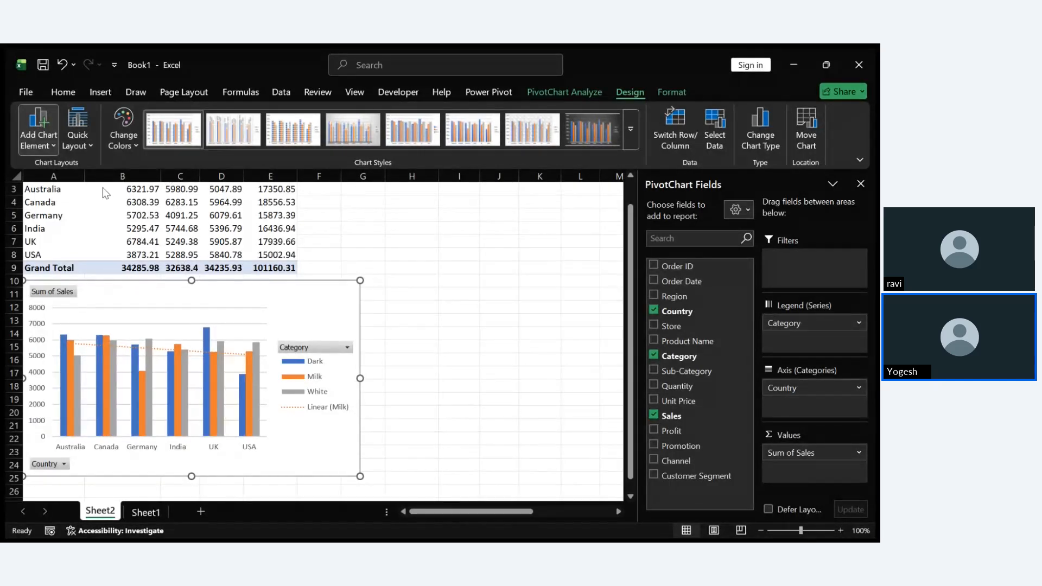
left_click(179, 192)
key("Delete")
left_click(178, 243)
key("Delete")
left_click(147, 348)
key("Delete")
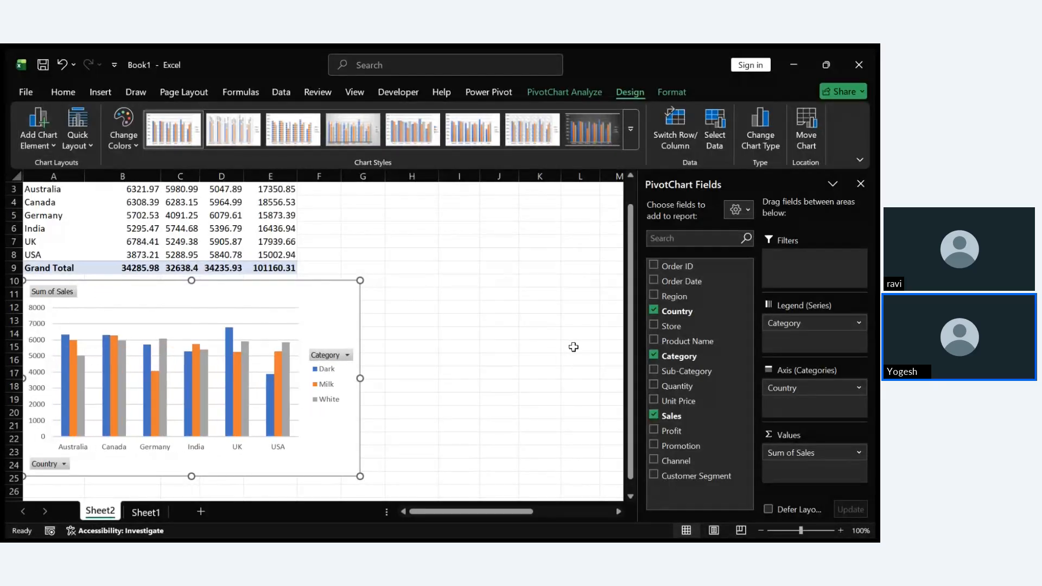
left_click(574, 347)
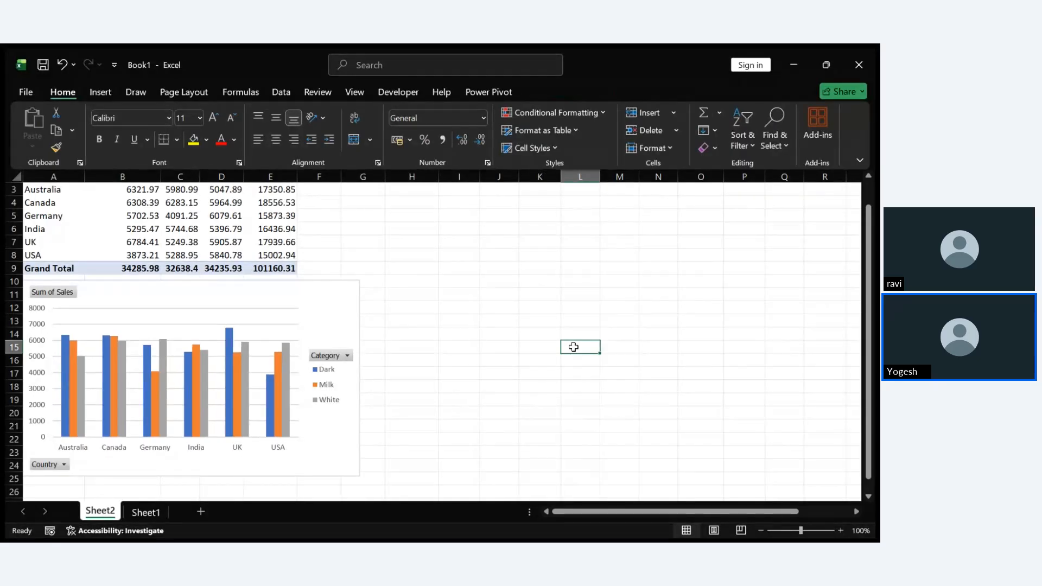
Summarize the PivotChart's Sales values by Average instead of Sum.
left_click(332, 446)
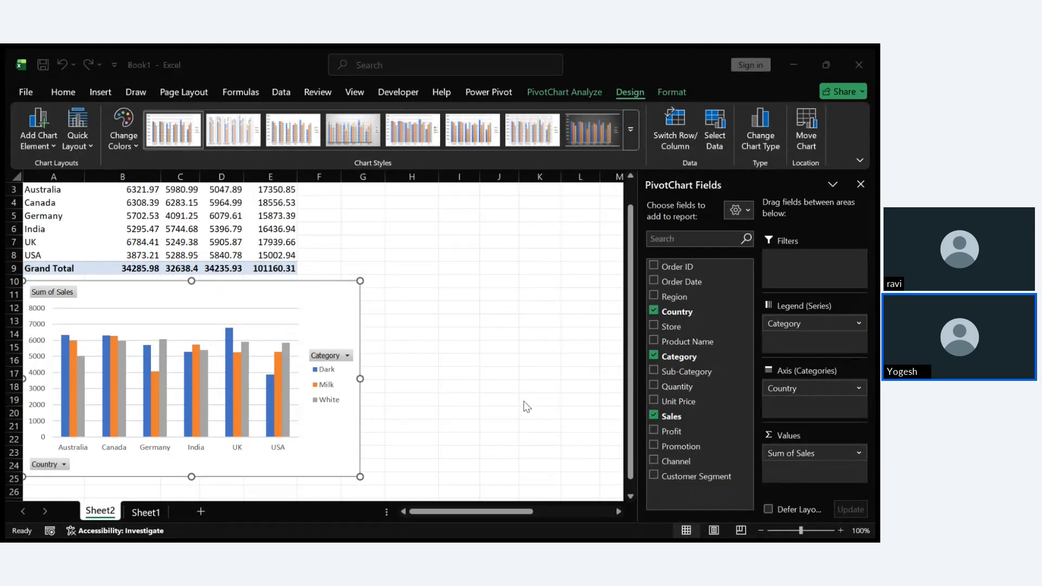
key("Return")
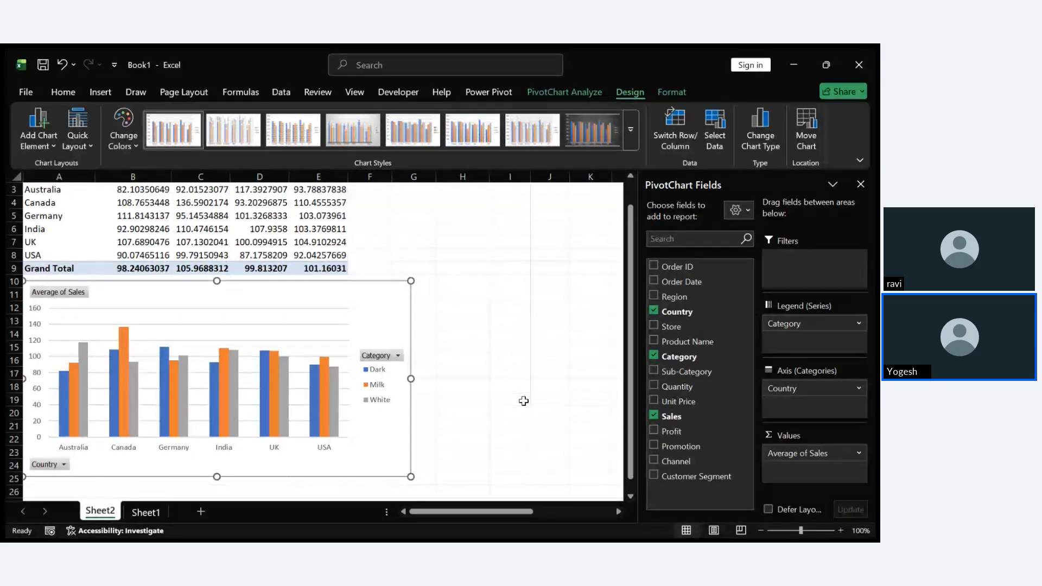
scroll(524, 401, "up", 1)
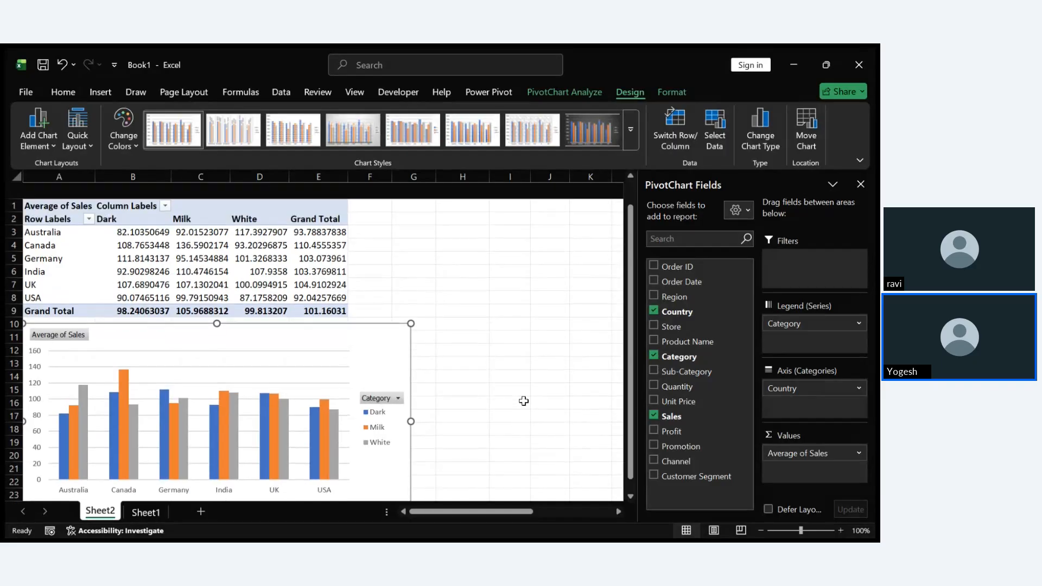
scroll(524, 400, "down", 3)
scroll(524, 401, "up", 3)
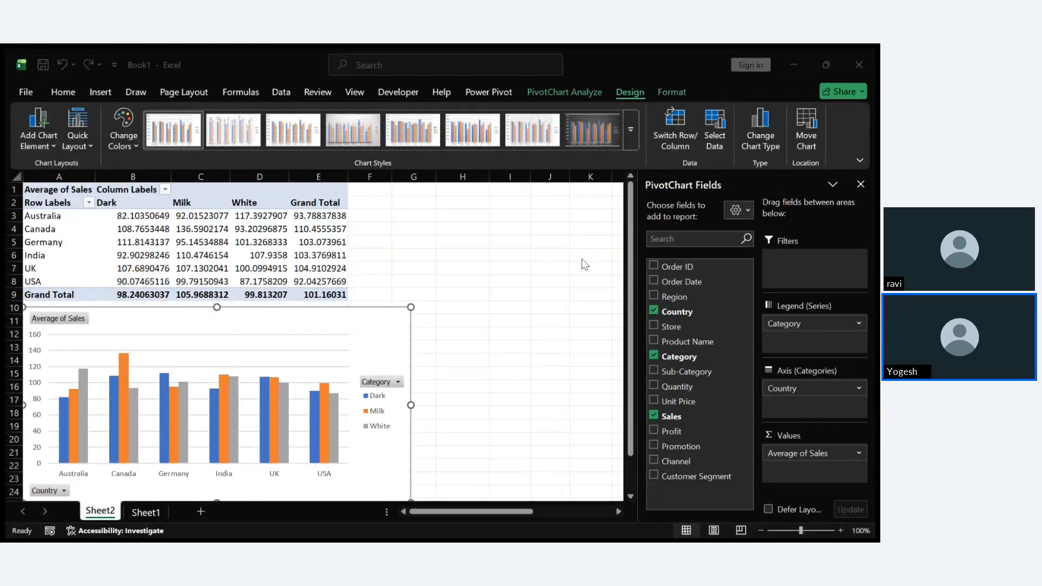
left_click(602, 193)
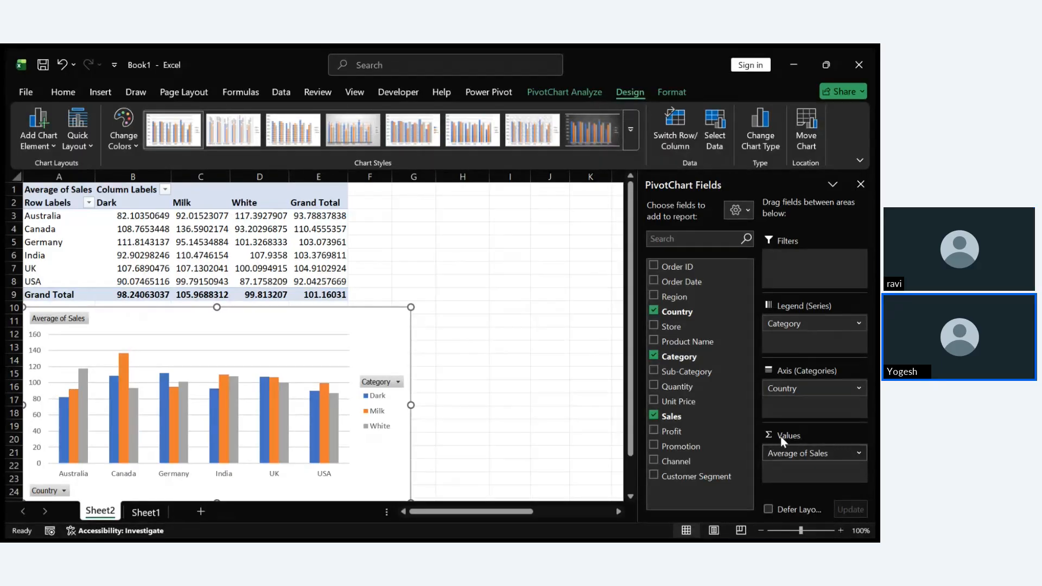
Switch to the Zoho Meeting browser window, launch Picture-in-Picture for the meeting, and return to the Excel workbook.
key("super")
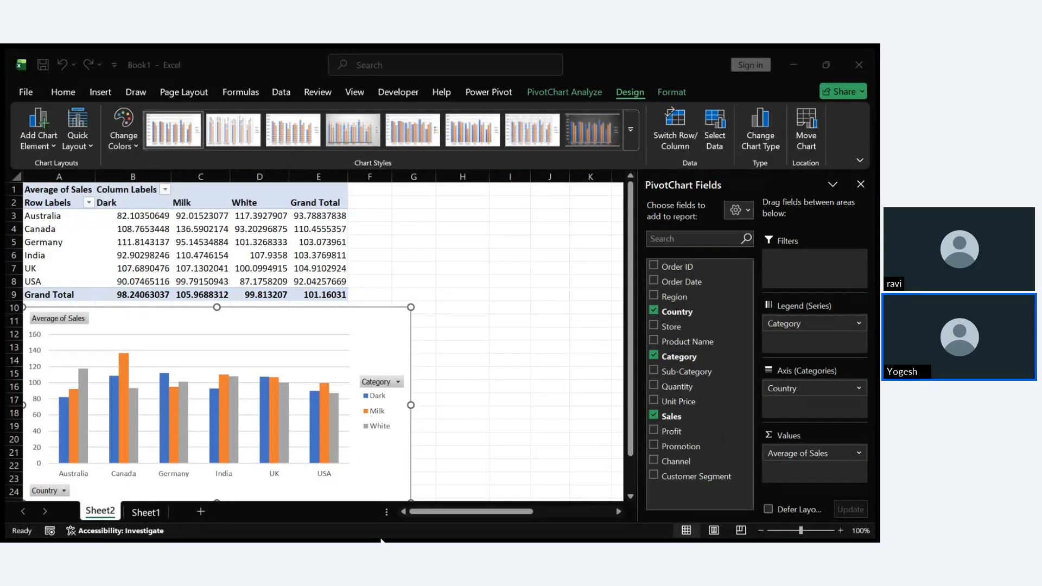
left_click(61, 529)
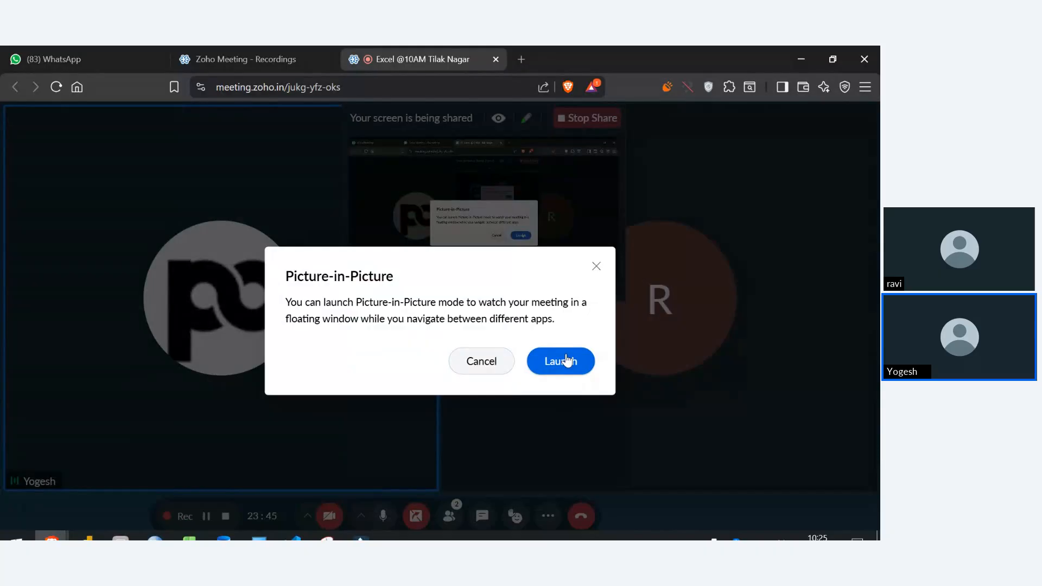
left_click(563, 362)
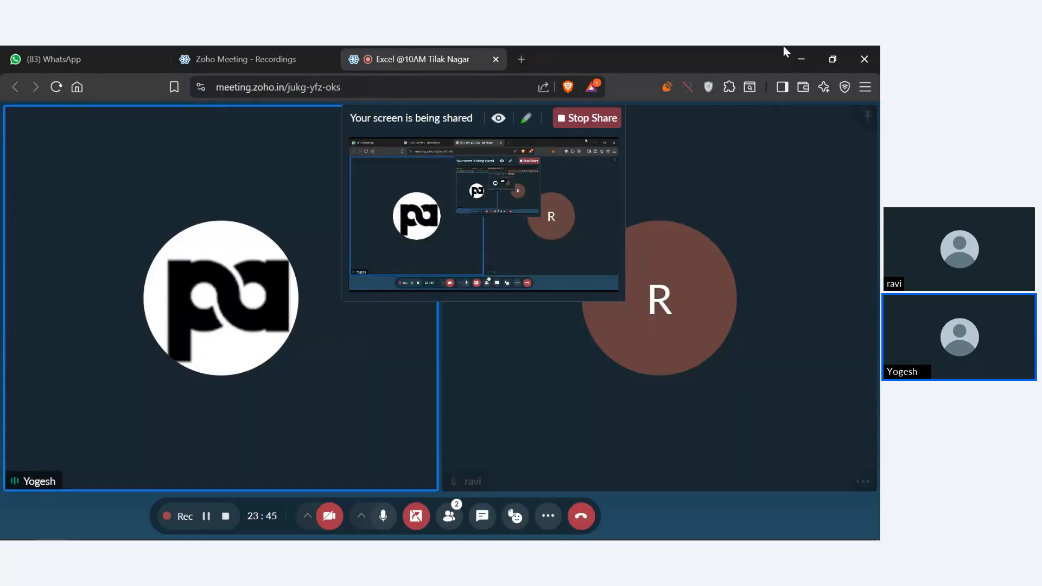
left_click(799, 56)
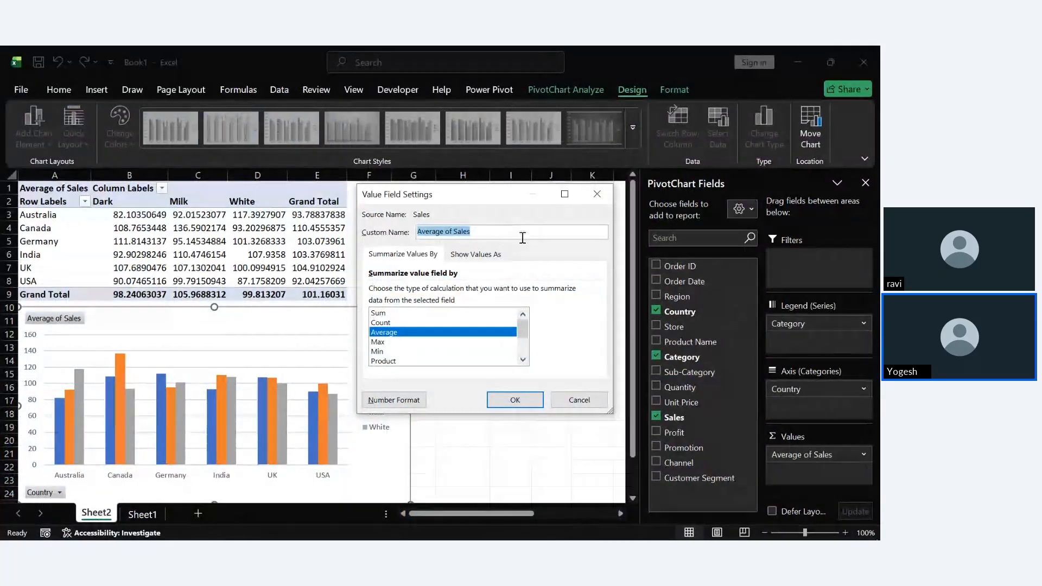
Look through the summary functions in the Sales value field settings and summarize the values by Sum.
left_click_drag(494, 198, 500, 178)
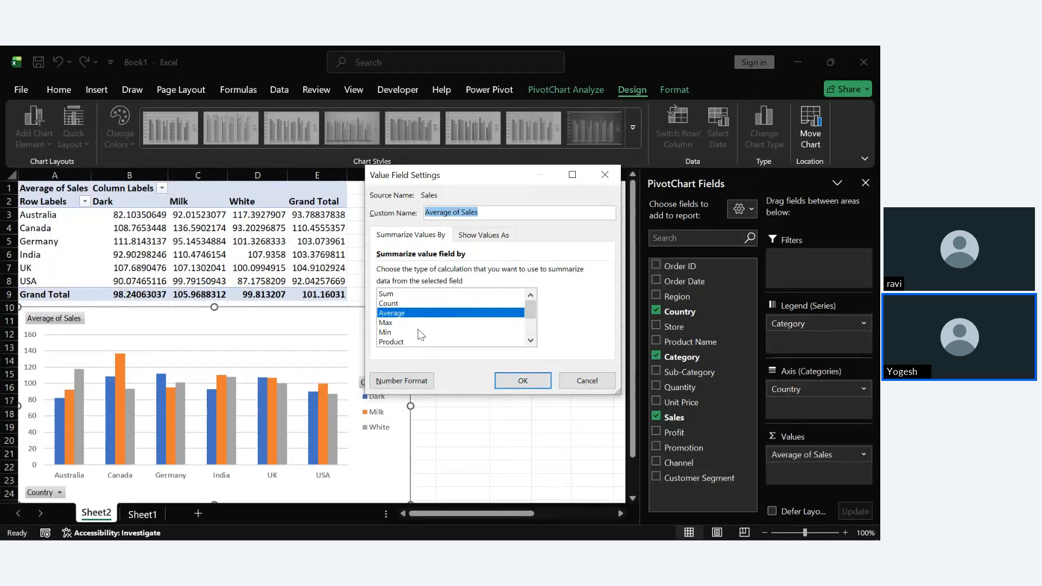
scroll(418, 329, "down", 1)
scroll(426, 328, "down", 1)
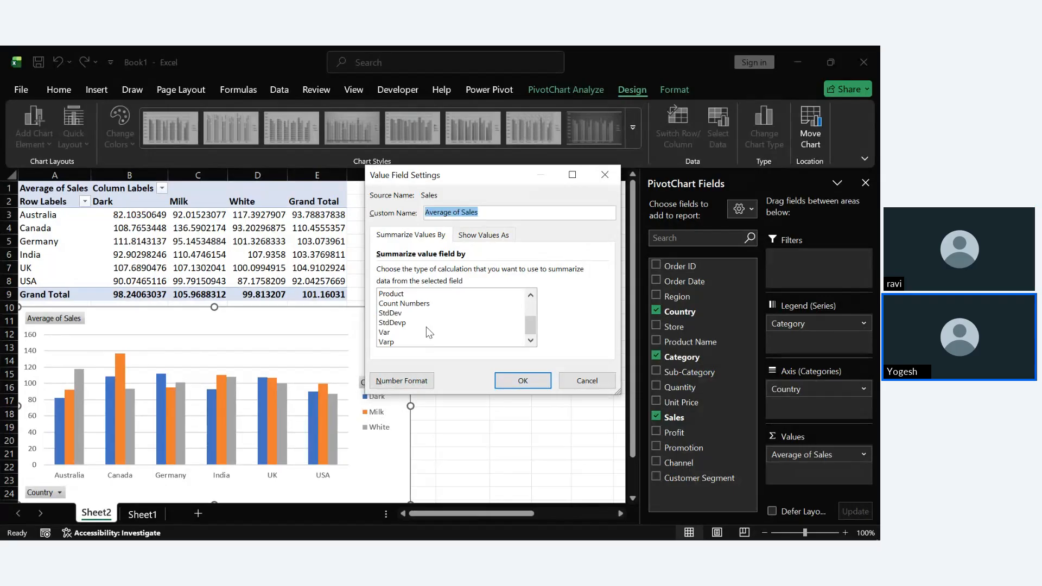
scroll(425, 327, "up", 1)
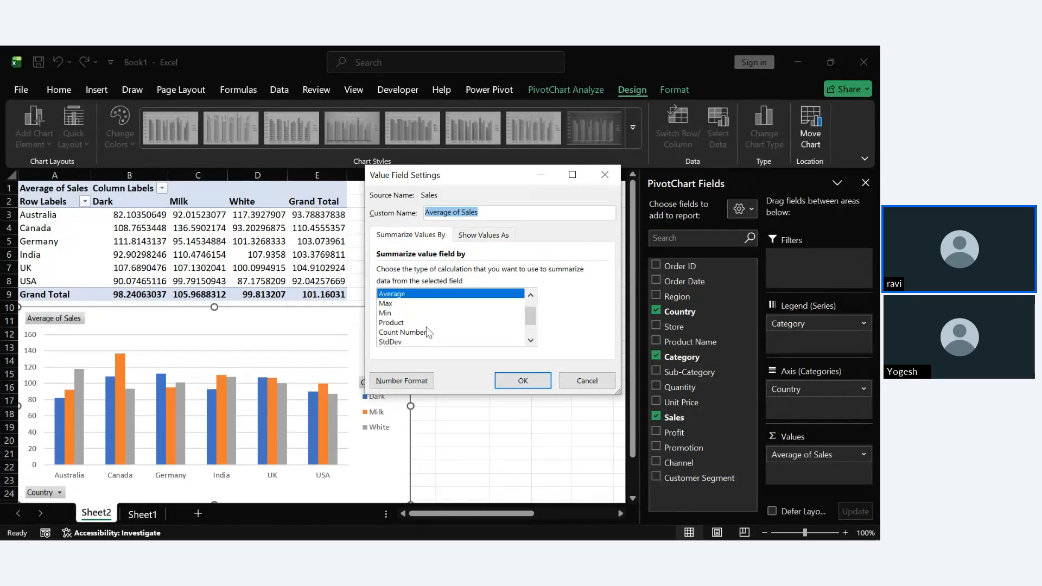
left_click(426, 327)
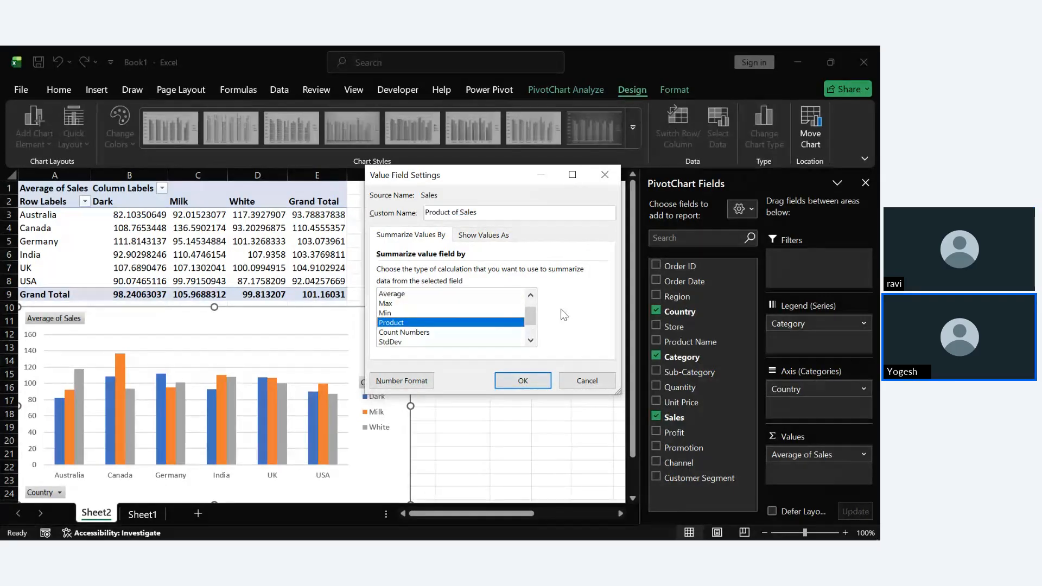
left_click(522, 313)
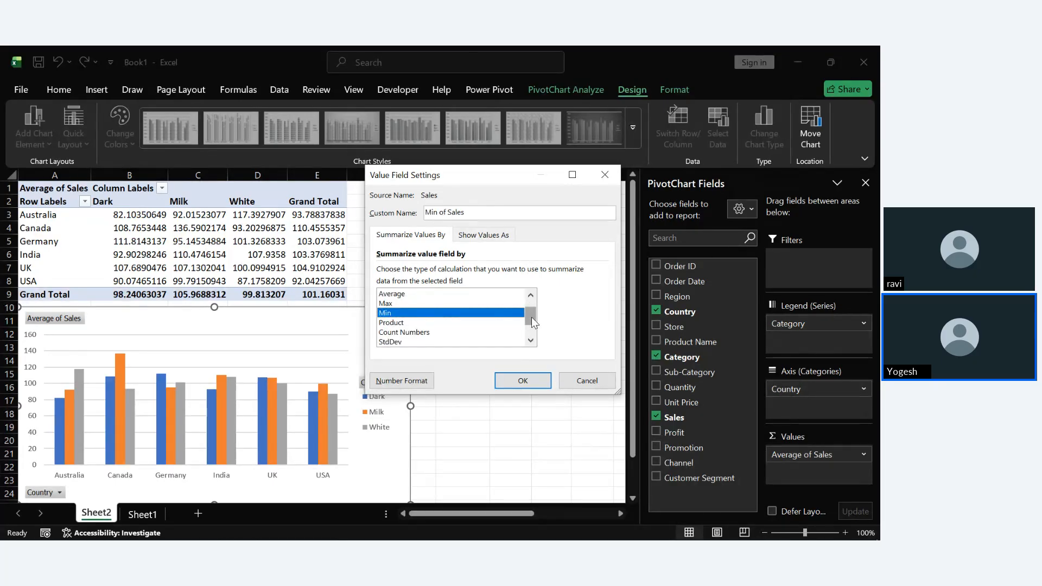
left_click_drag(532, 317, 531, 301)
left_click(449, 294)
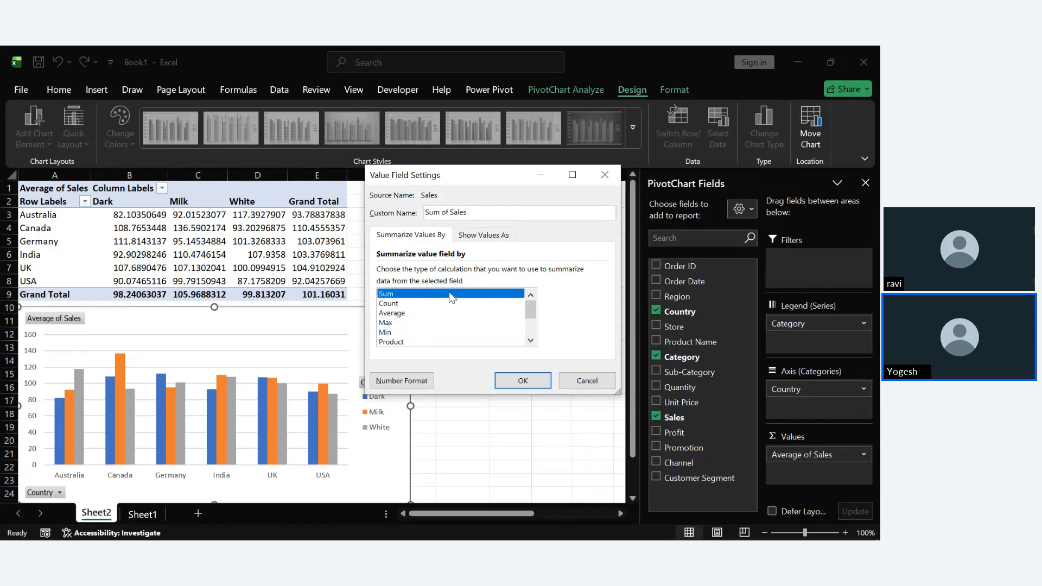
left_click(522, 380)
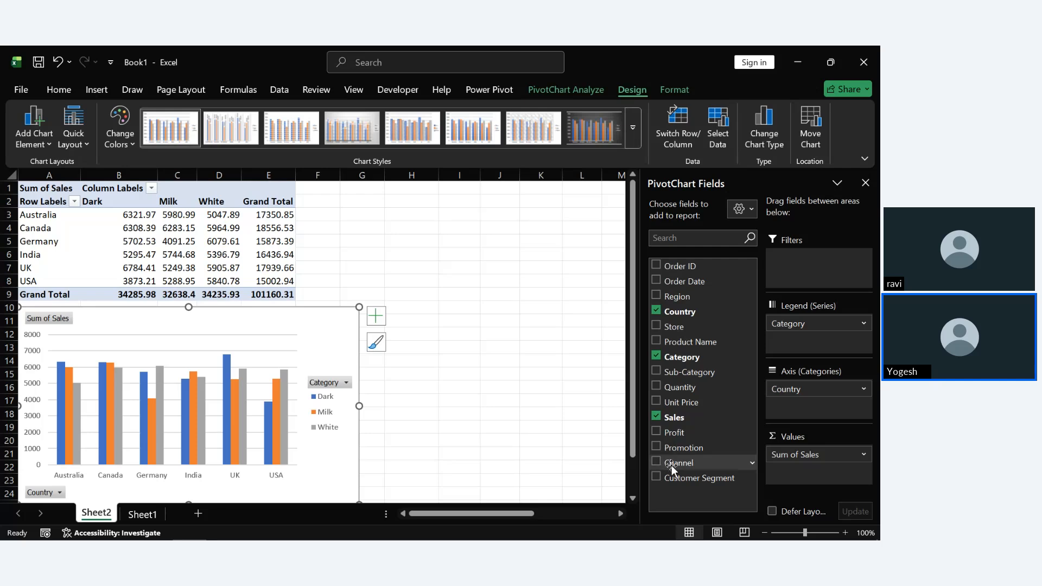
Filter the PivotChart to the In-store channel using a Channel report filter, and remove the Channel field from the filters.
left_click_drag(672, 465, 802, 278)
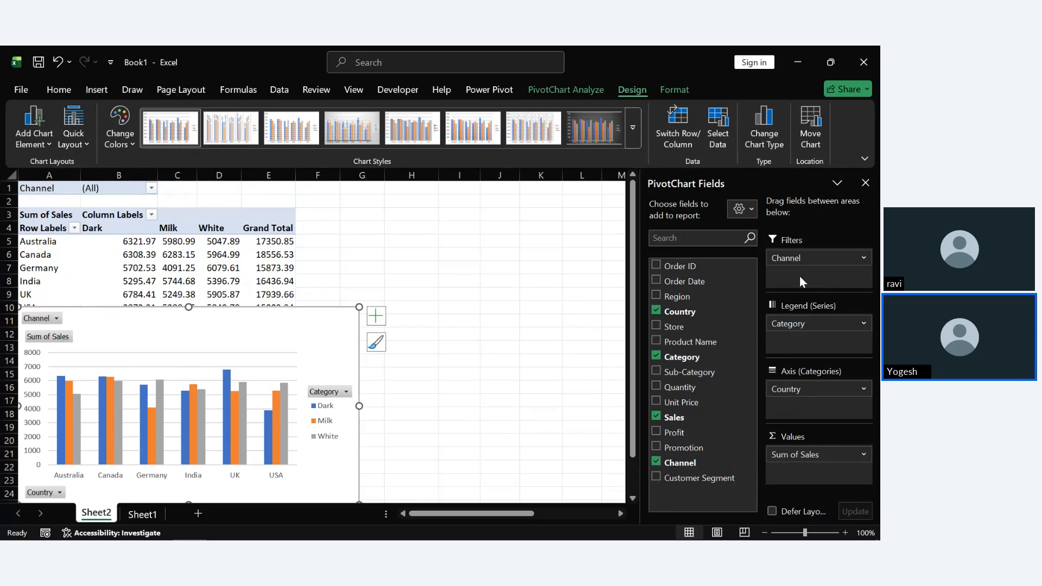
left_click(56, 319)
left_click(30, 355)
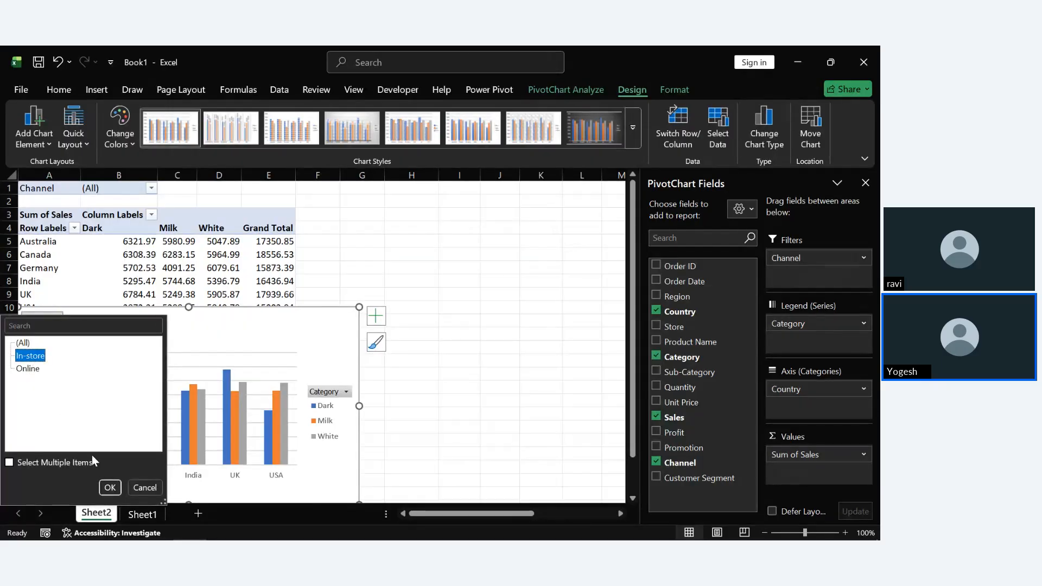
left_click(109, 487)
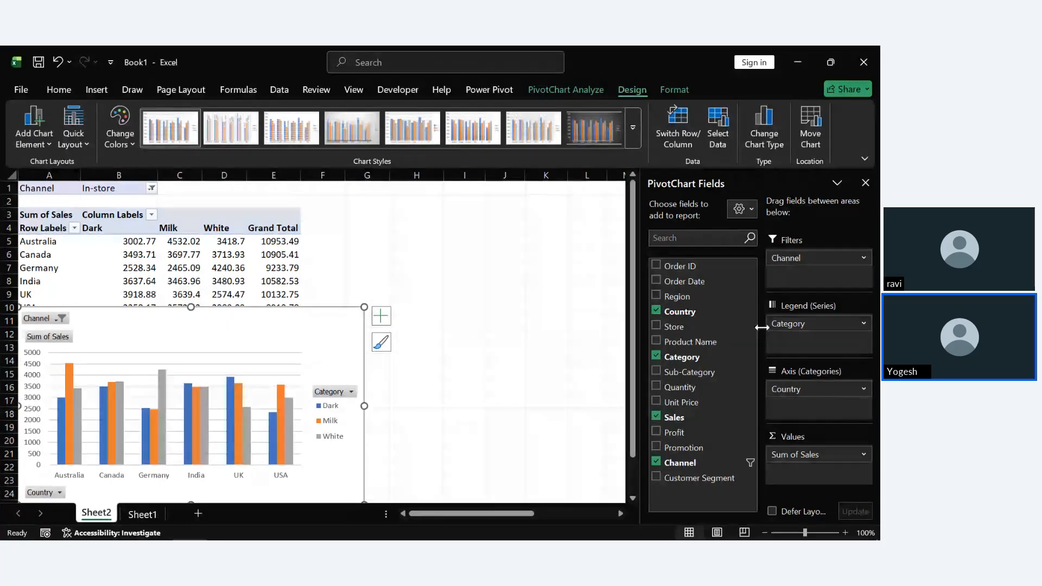
left_click_drag(801, 260, 613, 226)
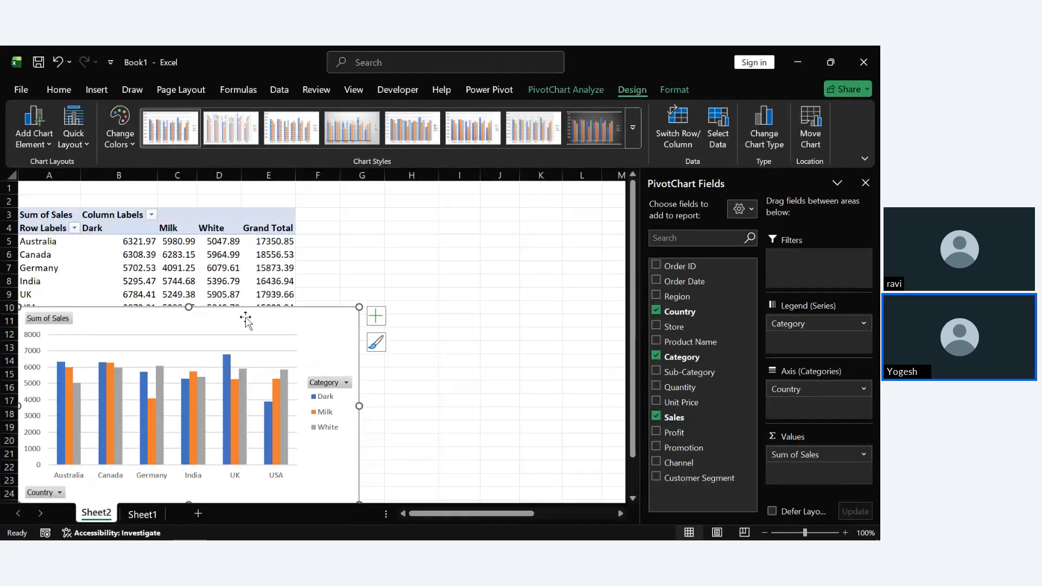
Move the PivotChart to the empty area right of the PivotTable, starting around column F near row 3.
left_click_drag(244, 318, 536, 220)
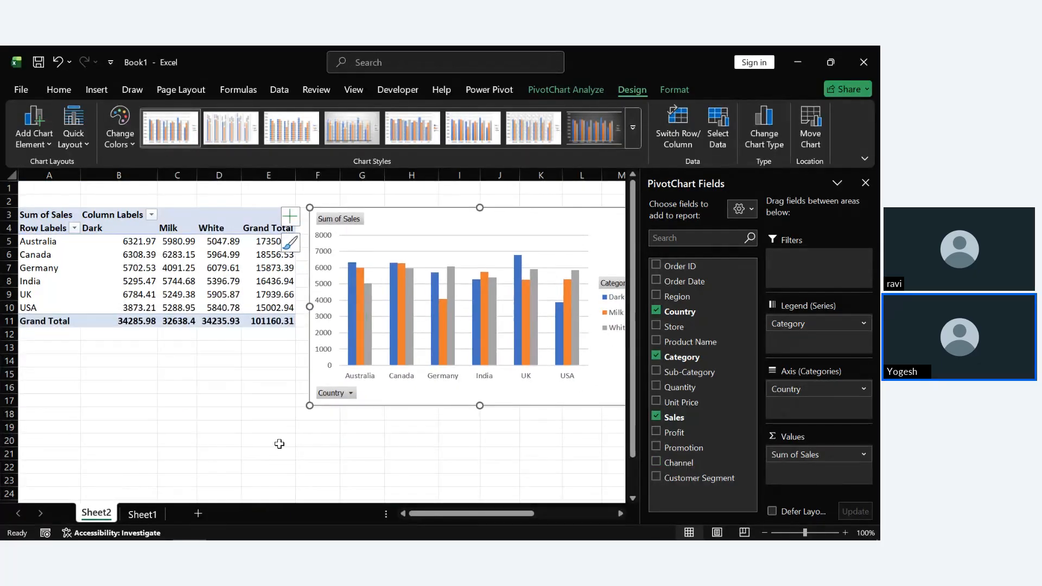
left_click(262, 455)
scroll(261, 455, "right", 2)
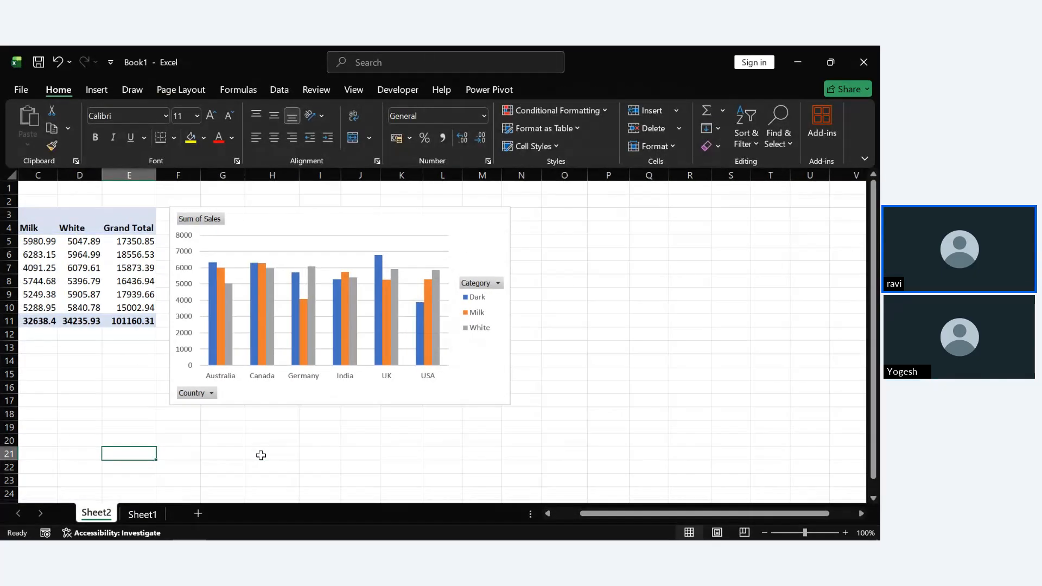
Insert a slicer for the Channel field linked to the PivotChart.
left_click(477, 387)
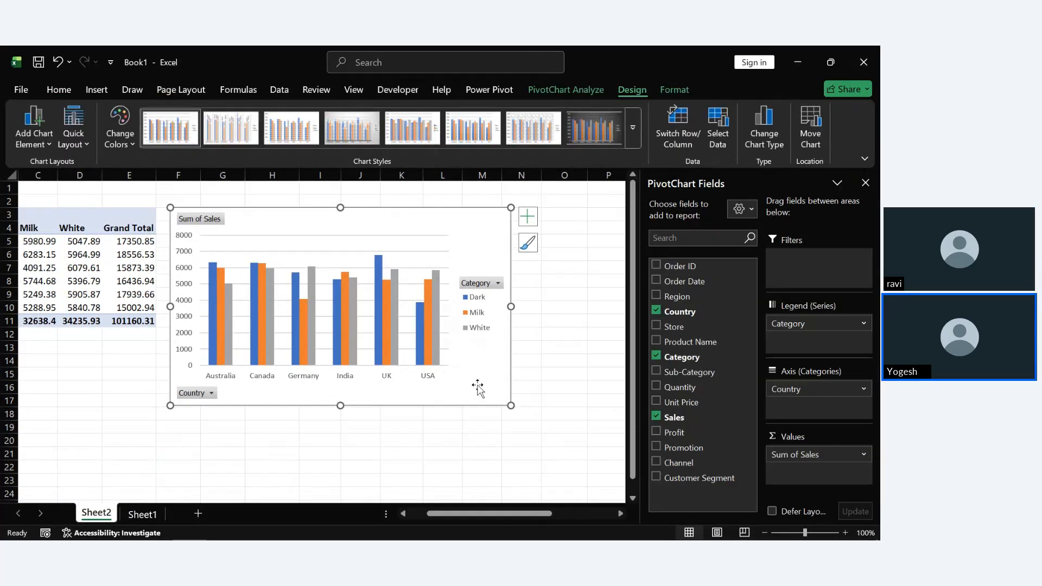
left_click(587, 92)
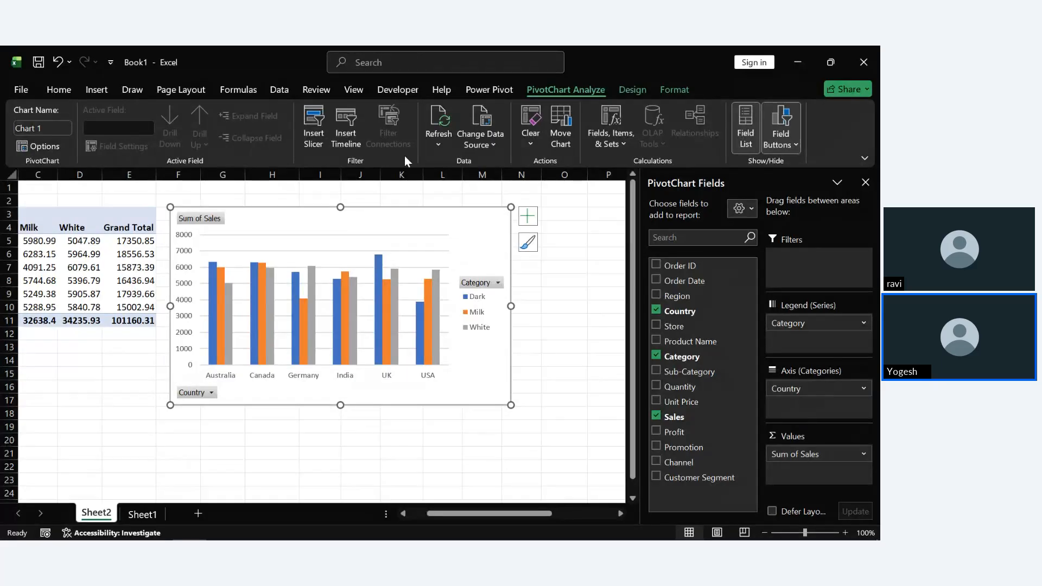
left_click(615, 141)
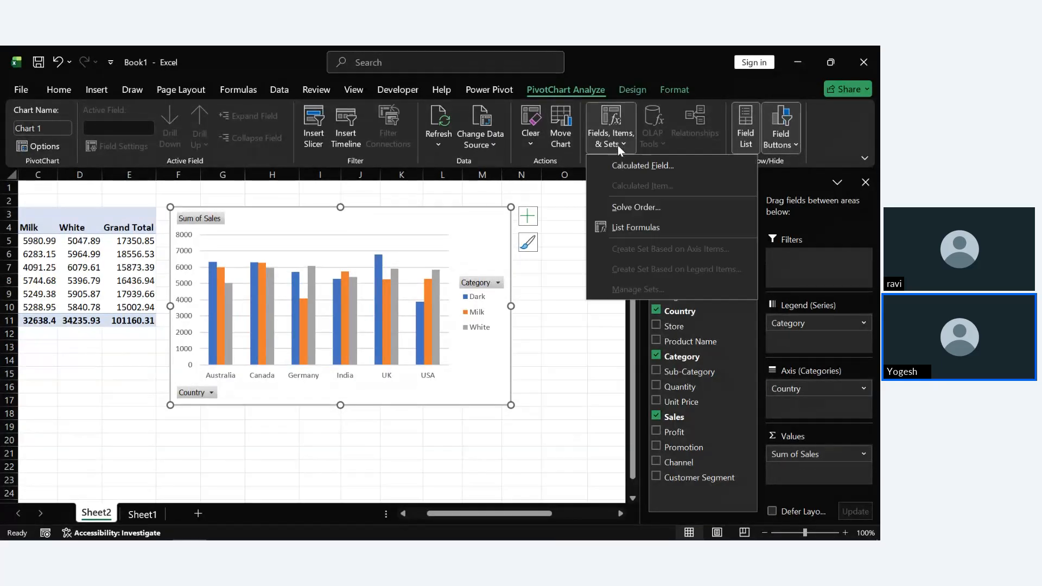
left_click(548, 393)
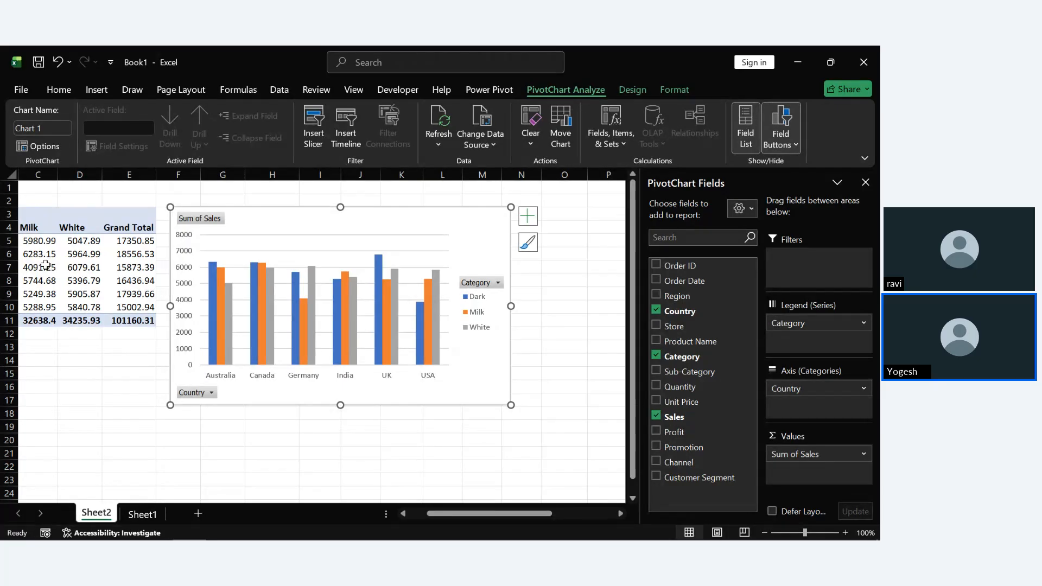
scroll(137, 391, "left", 2)
scroll(138, 391, "right", 3)
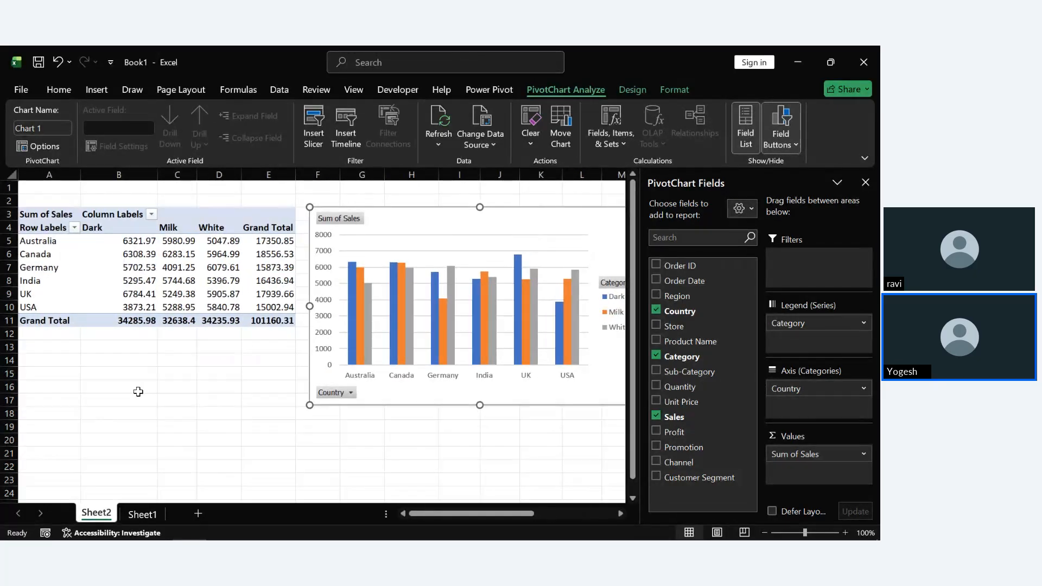
scroll(138, 391, "right", 1)
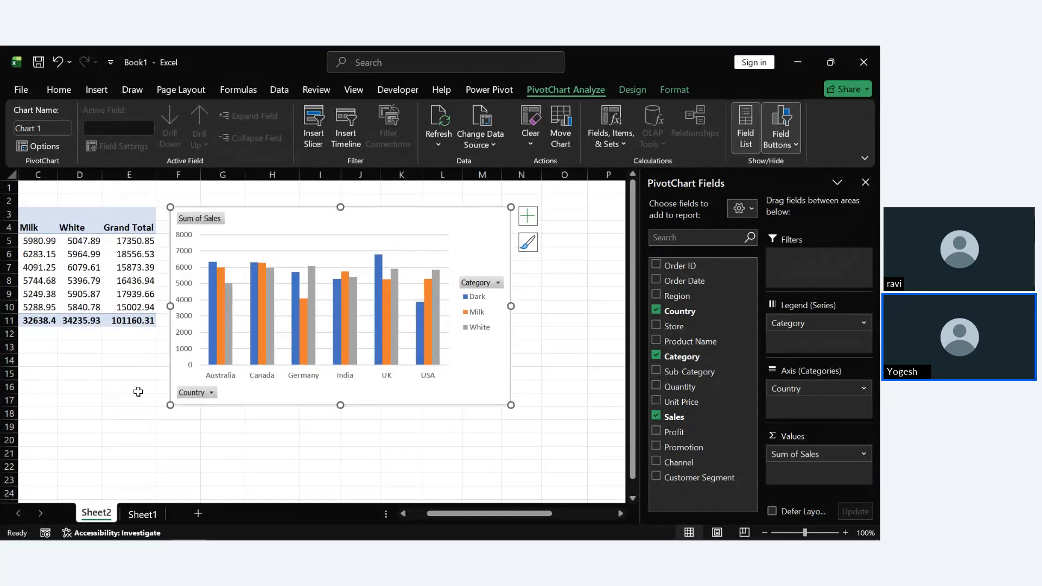
left_click(312, 140)
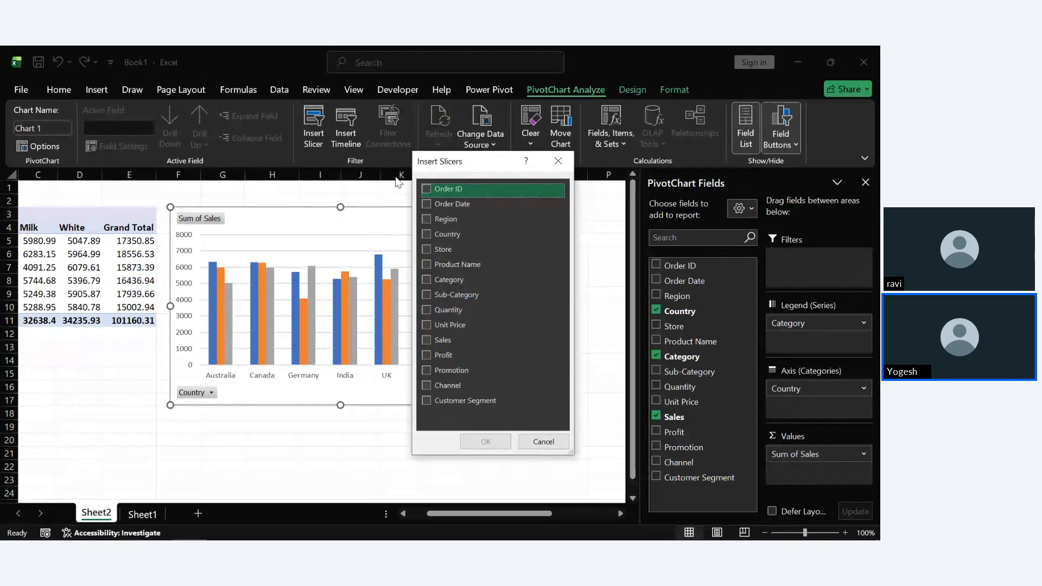
left_click(427, 386)
left_click(495, 445)
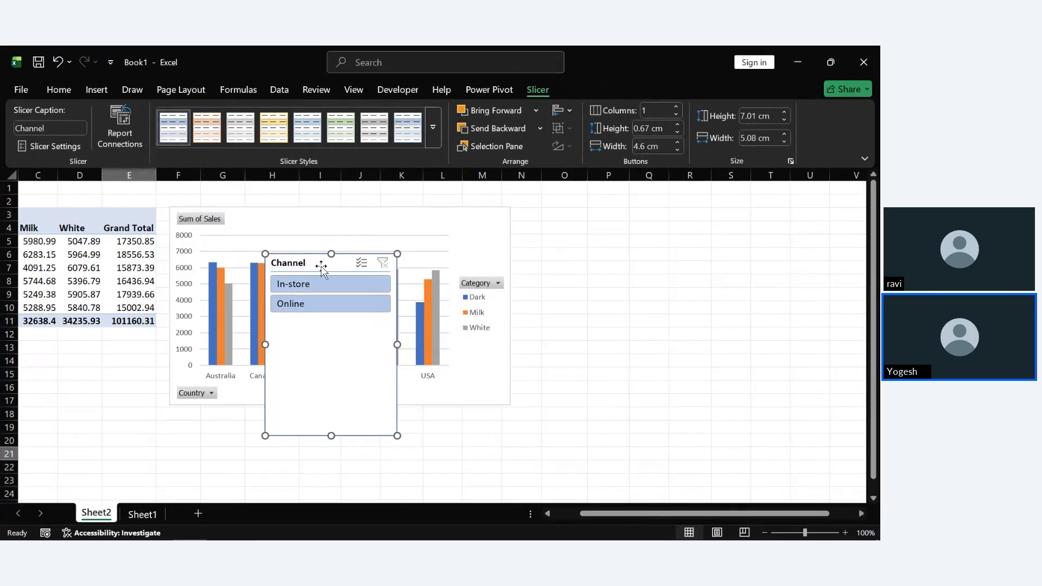
Place the Channel slicer right of the PivotChart and shorten it to a height of about 2.7 cm.
left_click_drag(321, 265, 617, 206)
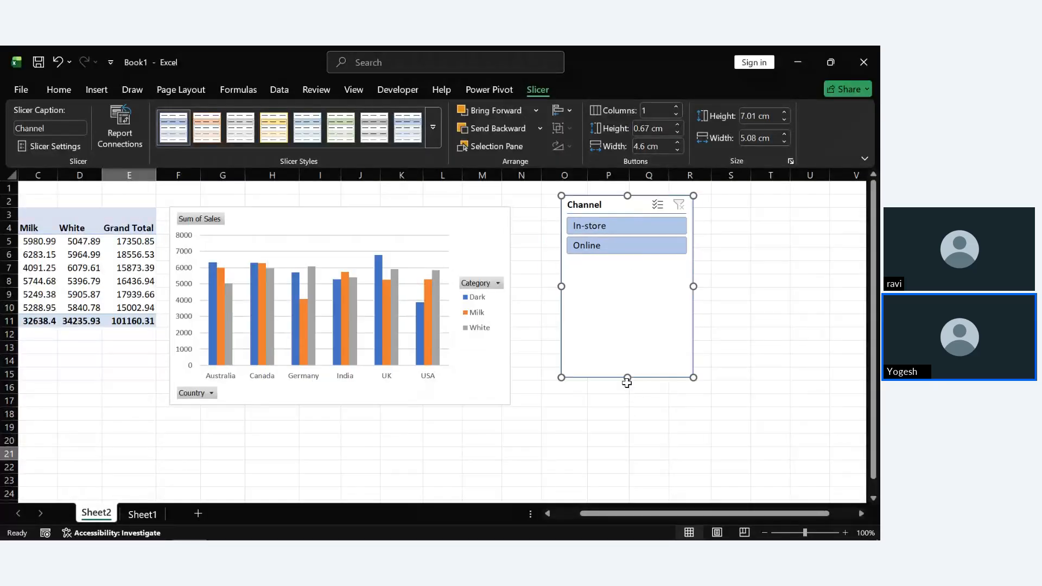
left_click_drag(625, 377, 613, 266)
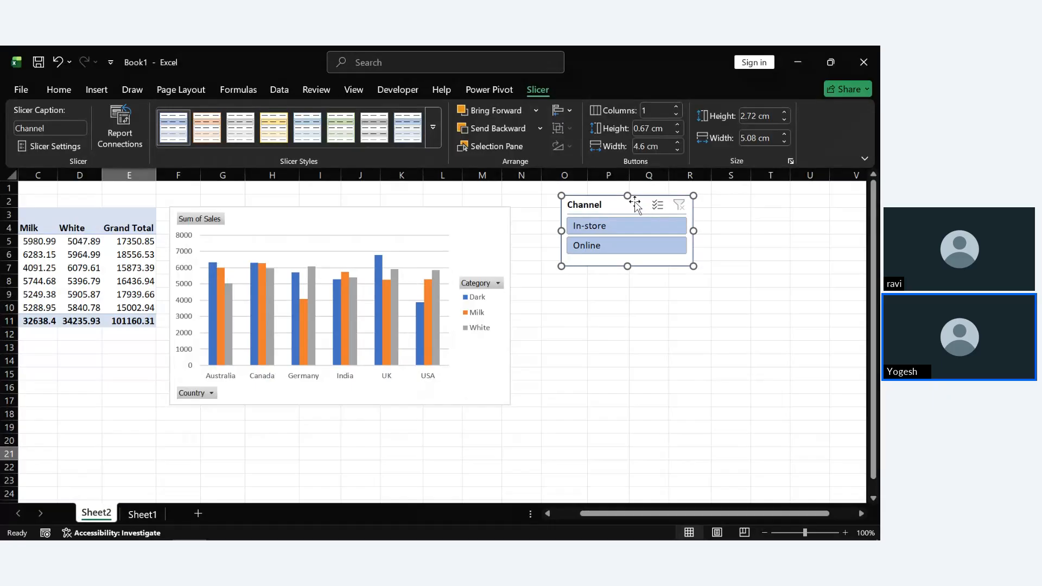
Move the Channel slicer closer to the PivotChart, with its upper edge level with the chart's.
left_click_drag(635, 207, 595, 214)
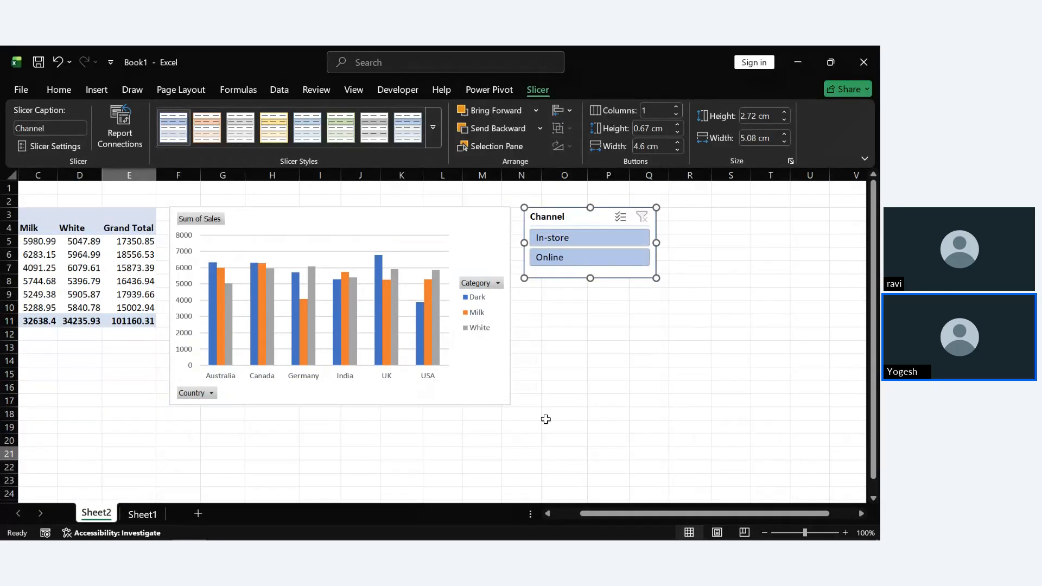
scroll(545, 418, "left", 3)
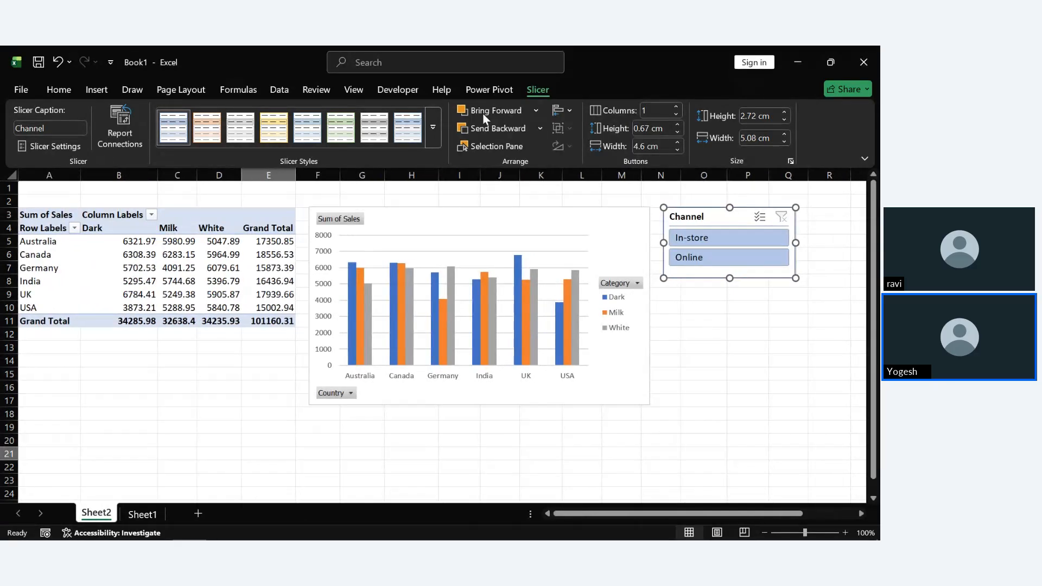
Insert an Order Date timeline for the PivotChart and place it in the empty area below the PivotTable.
left_click(496, 89)
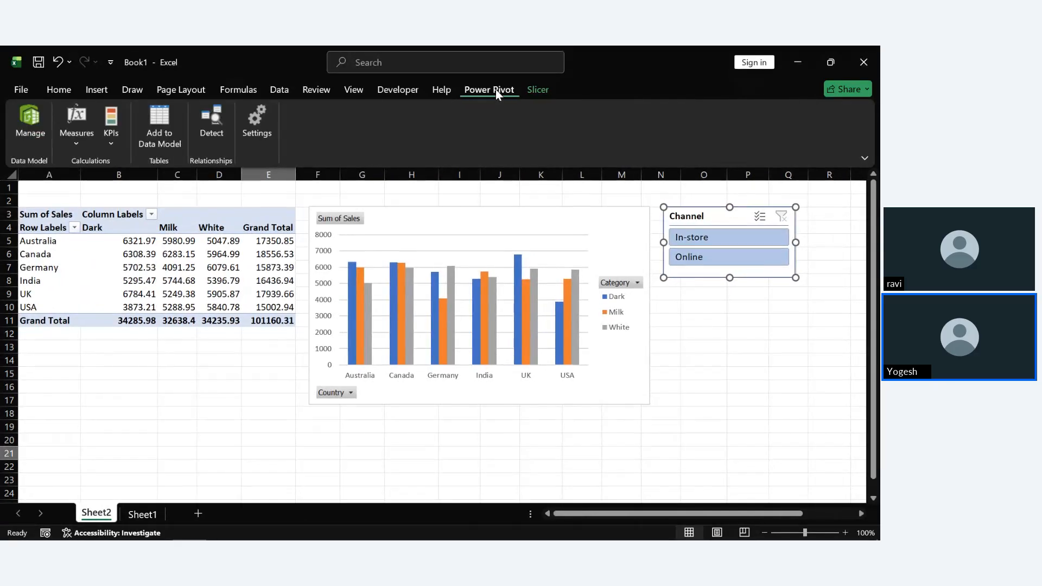
left_click(460, 213)
left_click(543, 92)
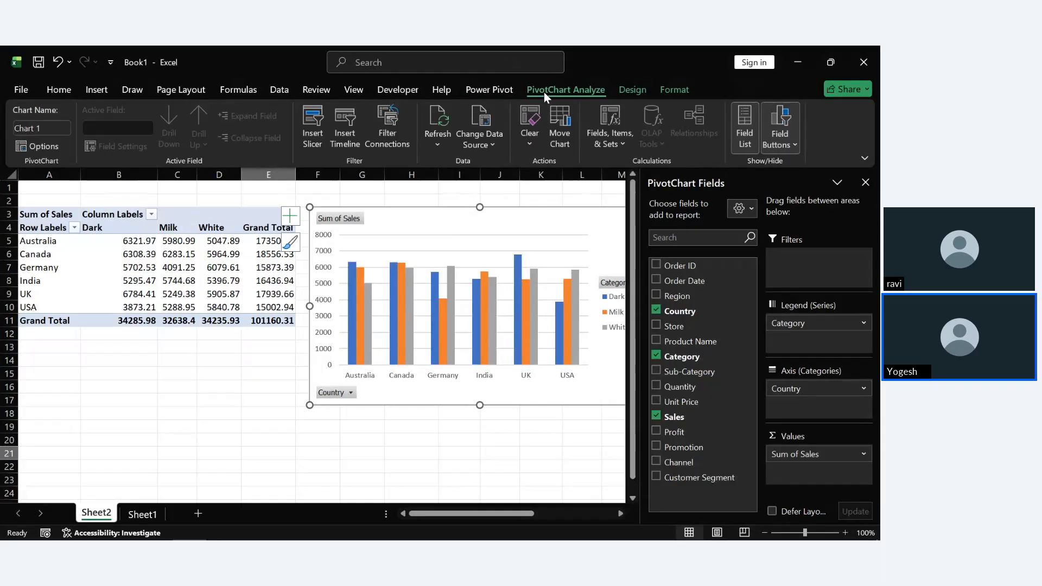
left_click(342, 136)
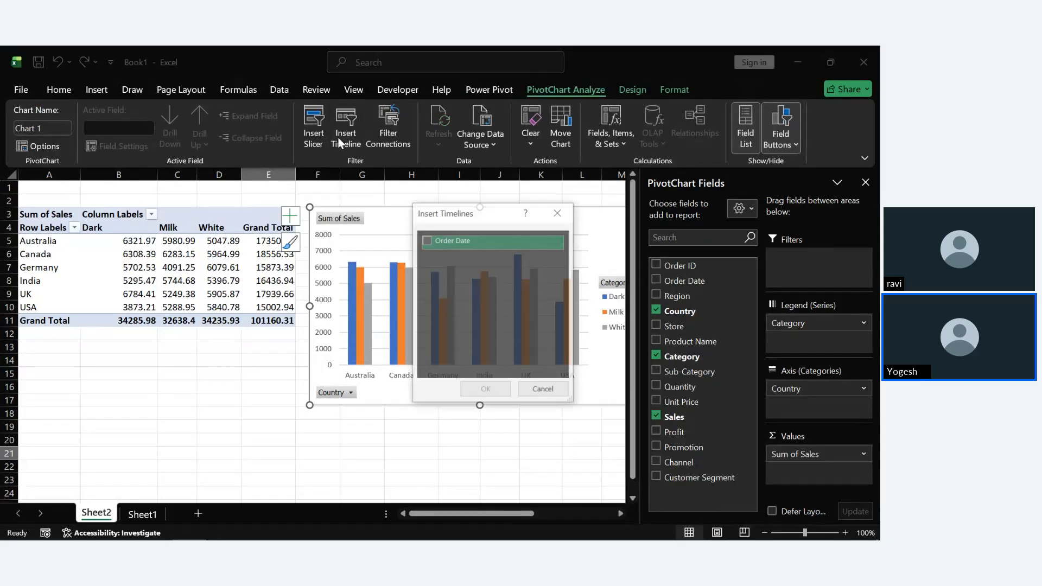
left_click(427, 241)
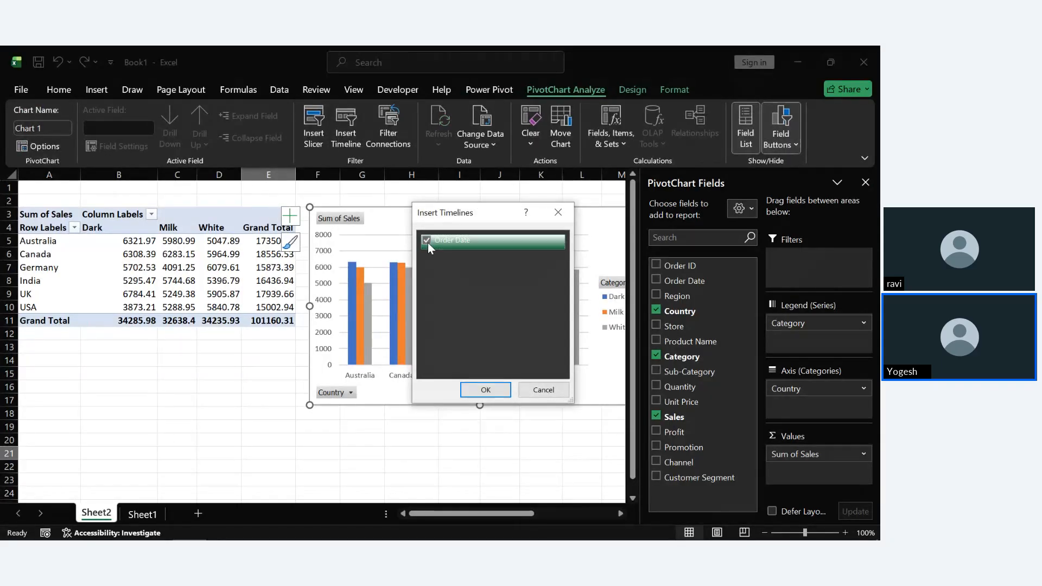
left_click(486, 391)
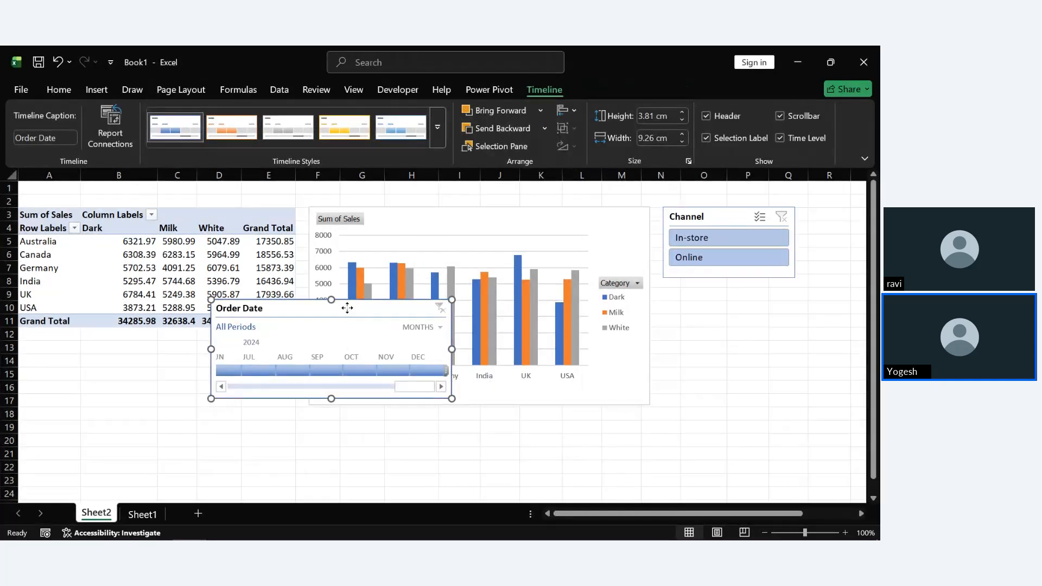
left_click_drag(348, 301, 170, 344)
left_click(331, 453)
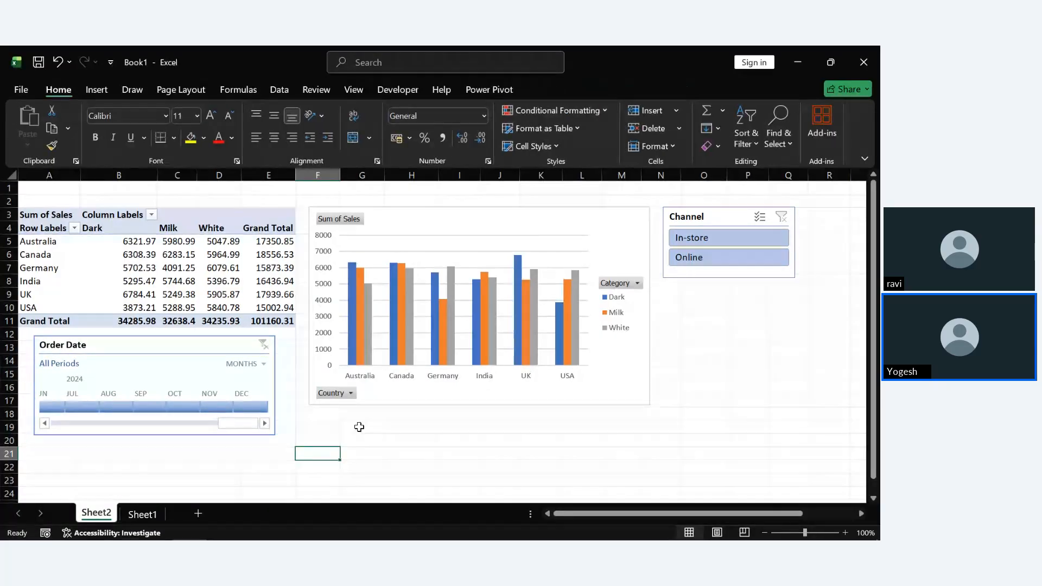
Filter the PivotChart to Nov 2024, switch the channel to Online and back to In-store, and extend the period to Sep - Nov 2024.
left_click(215, 407)
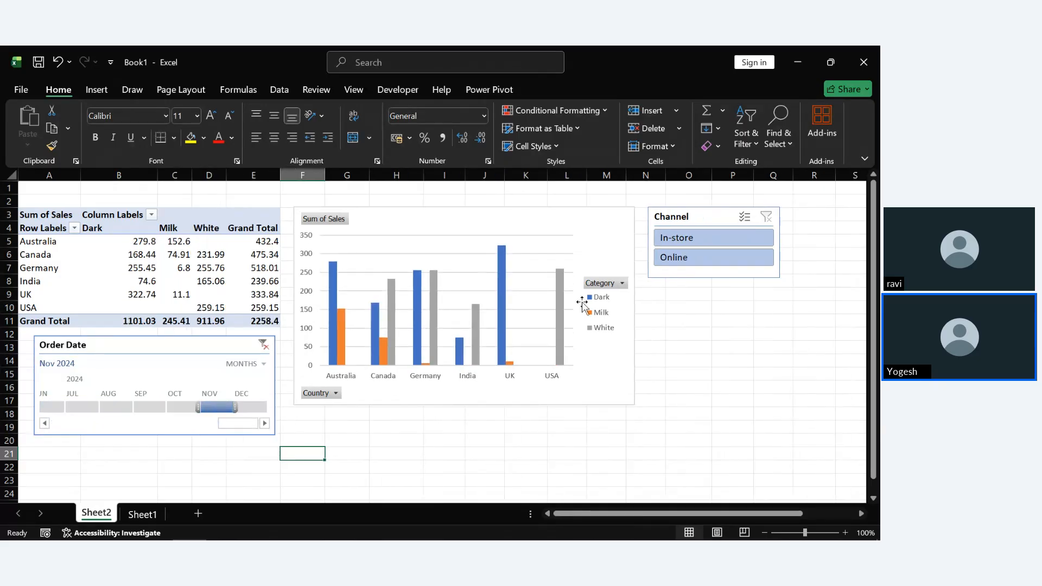
left_click(692, 254)
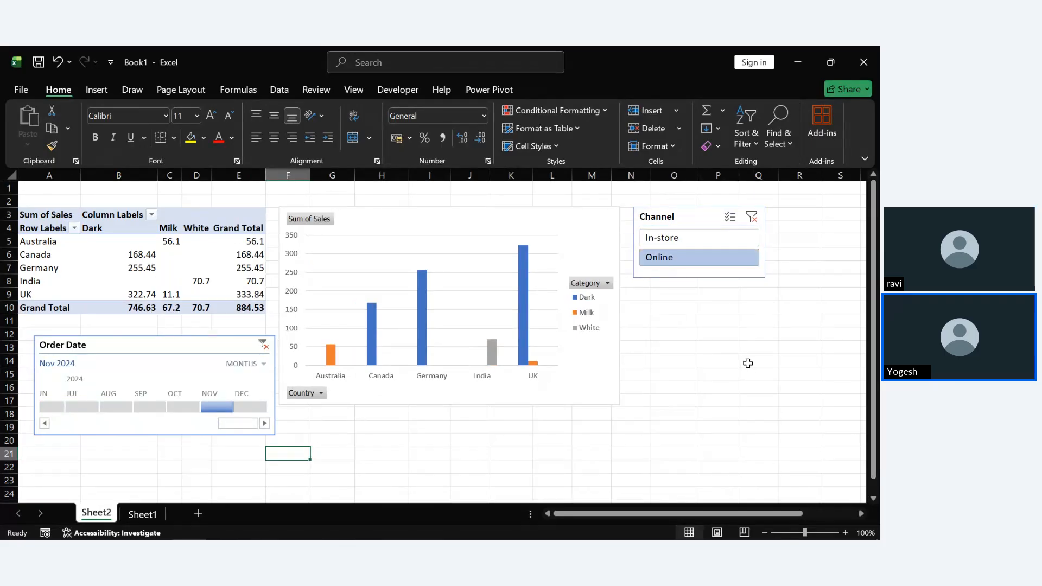
left_click(686, 238)
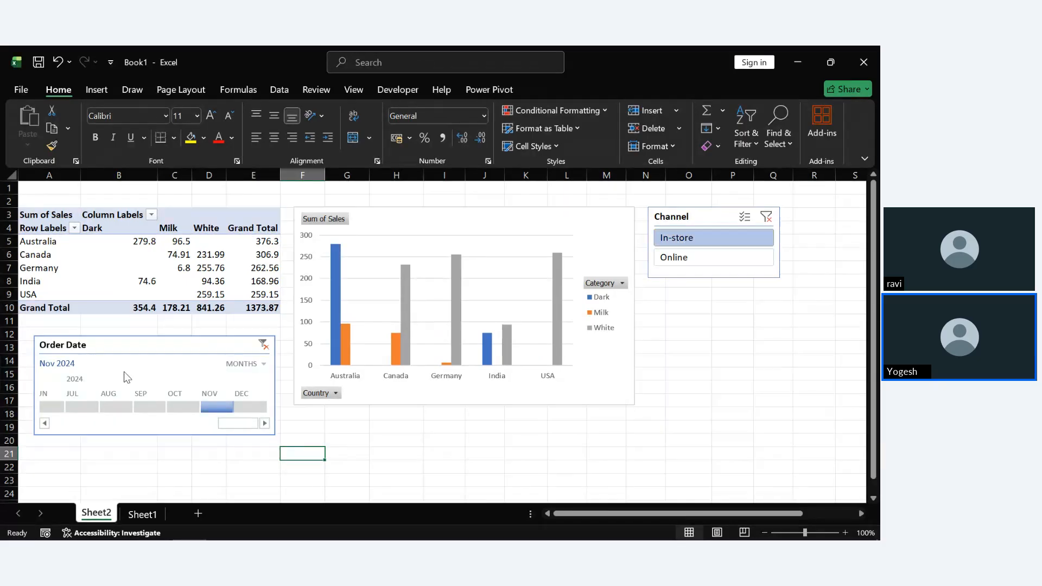
left_click_drag(161, 406, 226, 409)
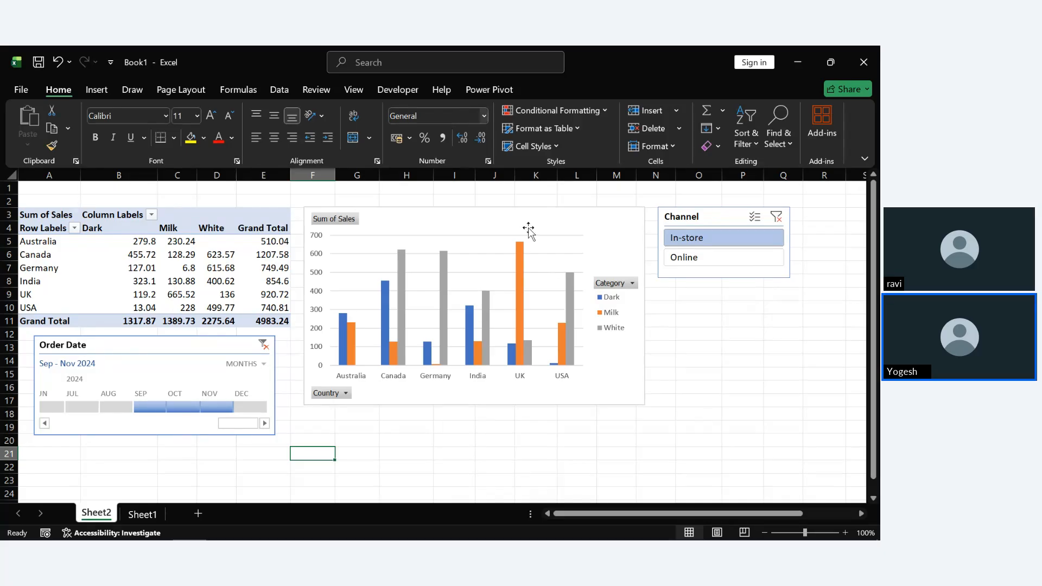
Insert a second PivotChart from the PivotTable, comparing the area chart subtypes and choosing Stacked Area.
left_click(178, 255)
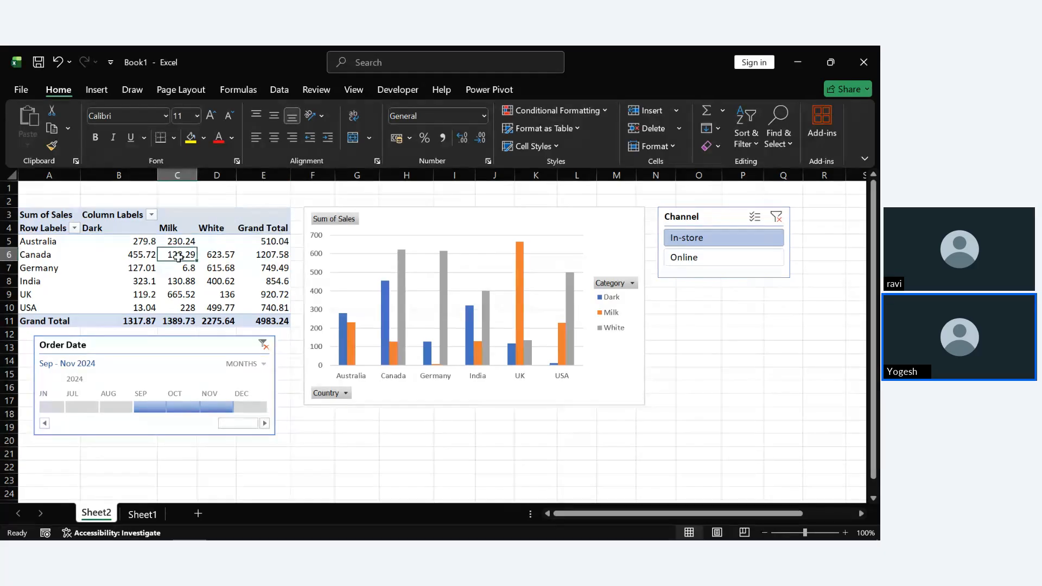
left_click(581, 92)
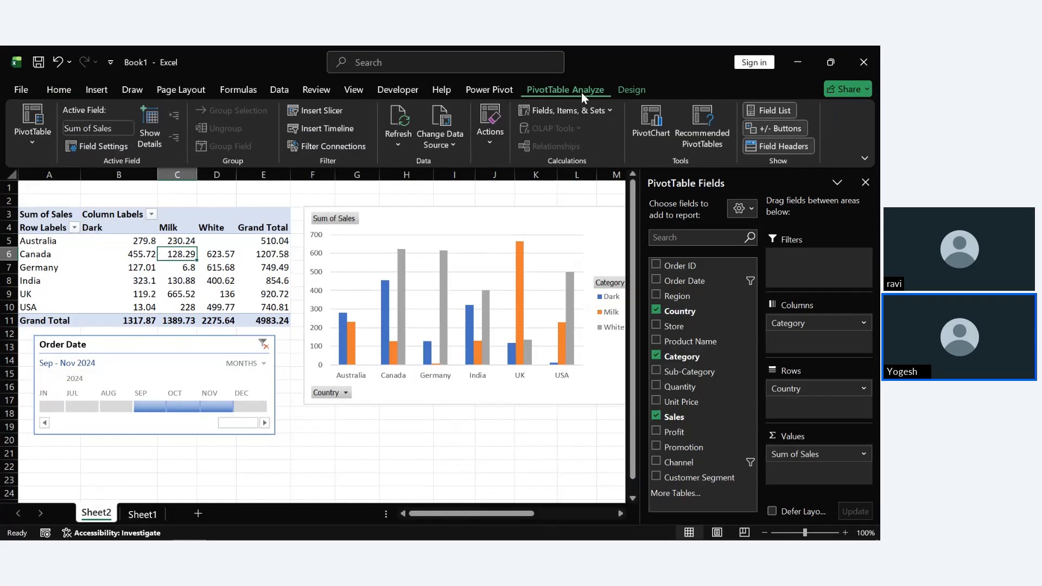
left_click(647, 126)
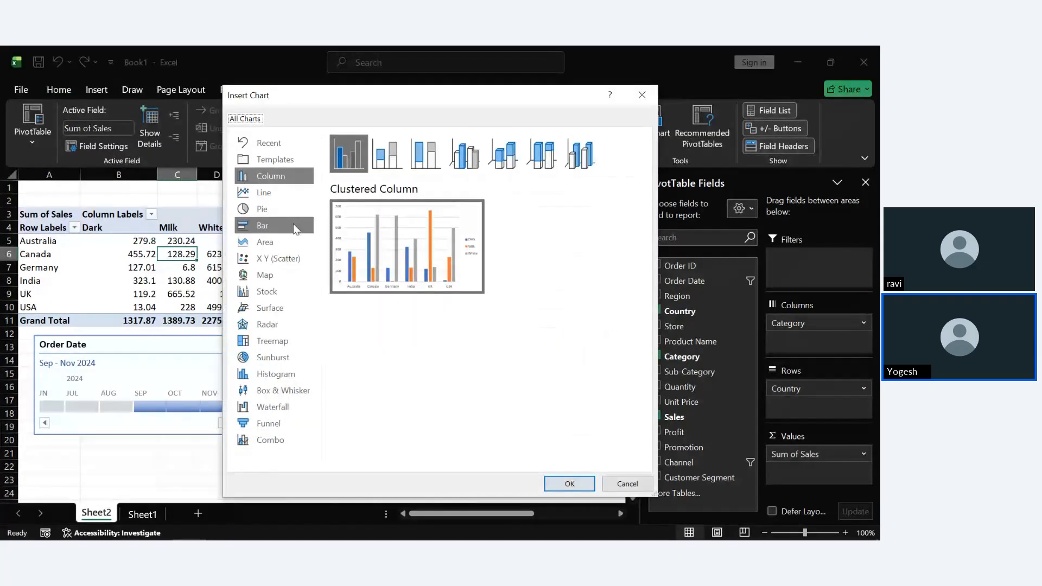
left_click(261, 251)
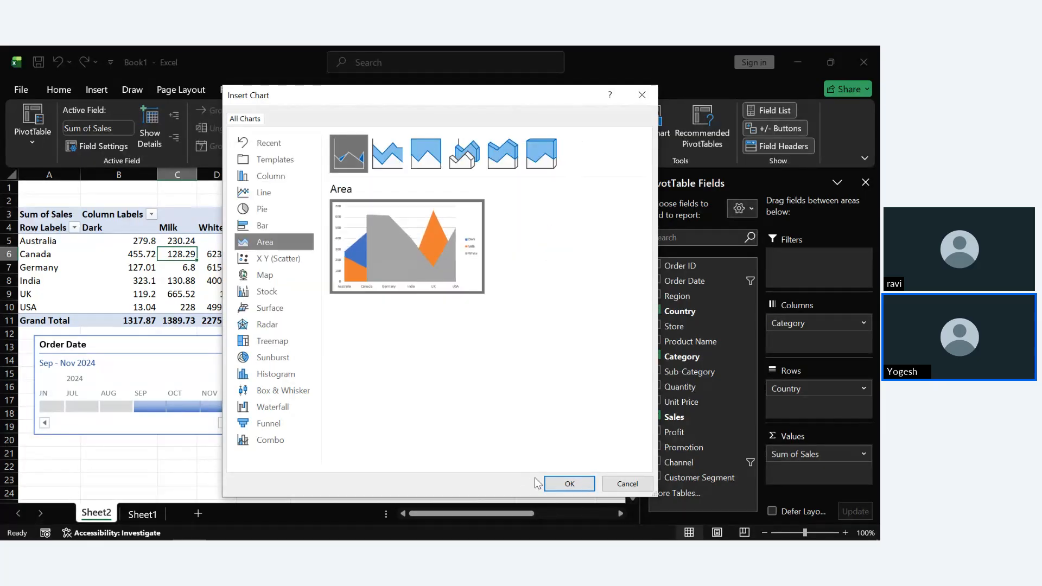
left_click(387, 156)
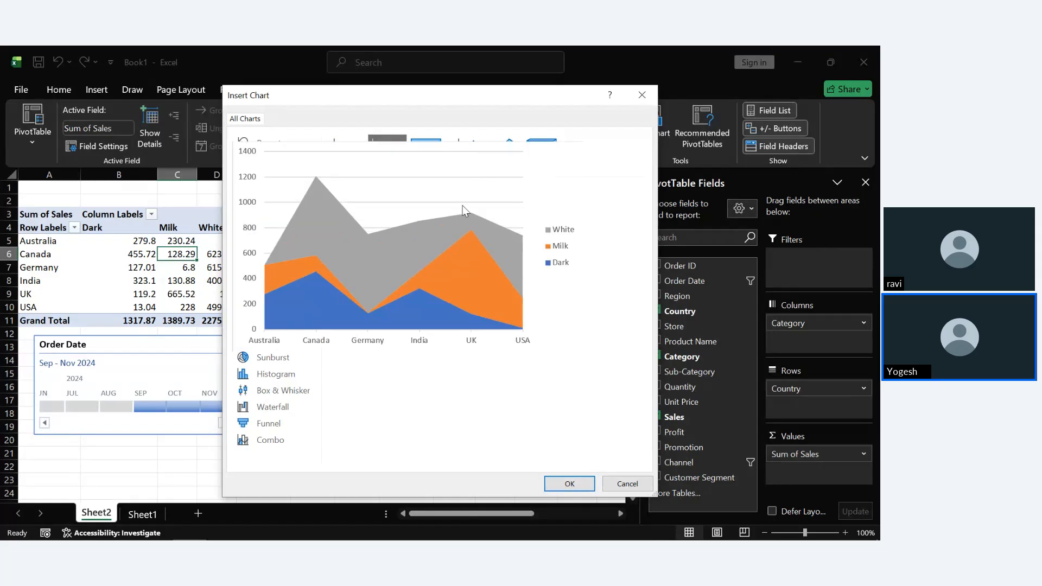
left_click(430, 150)
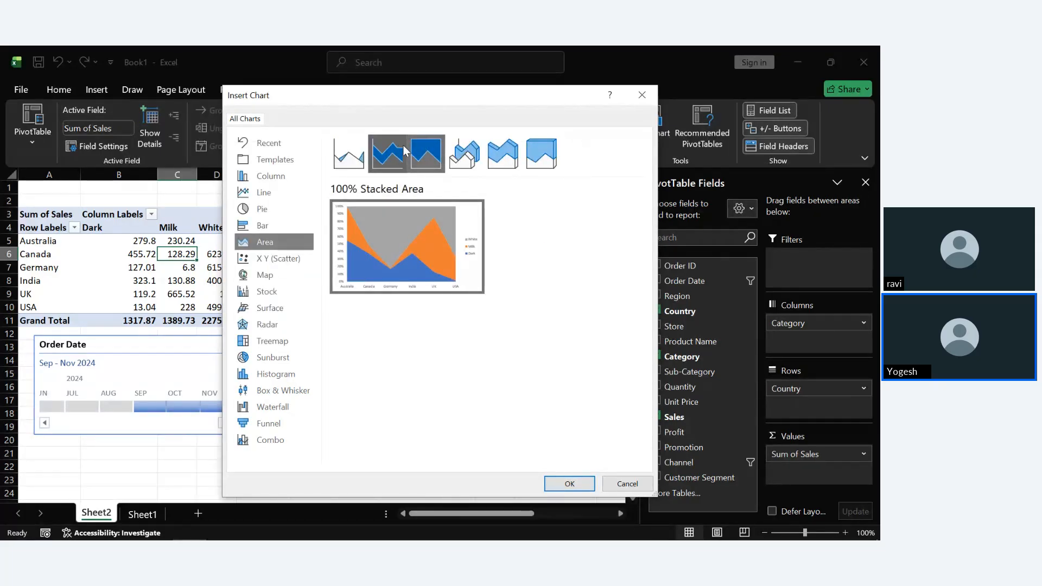
left_click(498, 169)
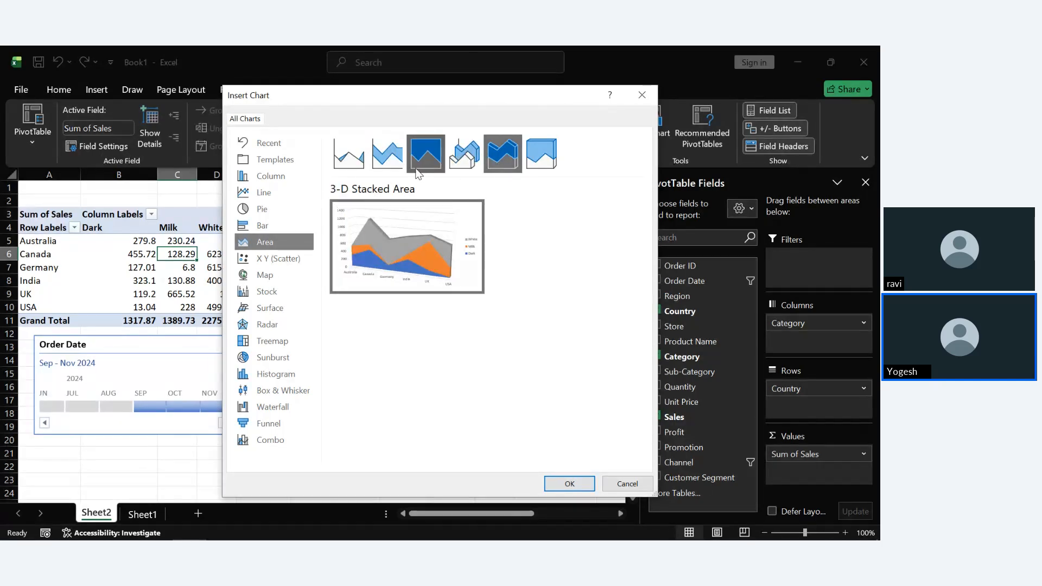
left_click(379, 167)
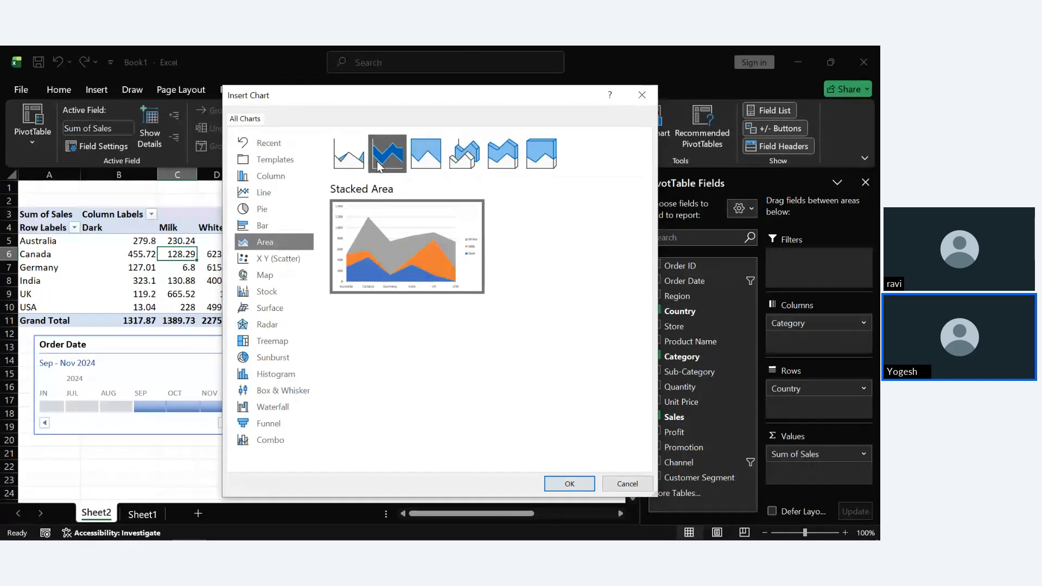
left_click(577, 489)
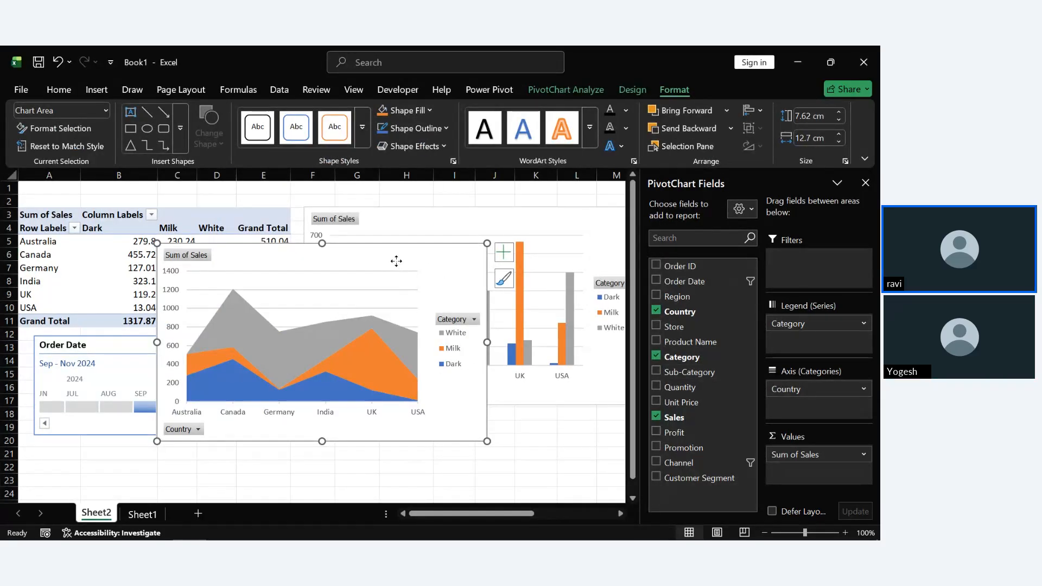
Place the stacked area PivotChart directly below the column chart and close the field list.
left_click_drag(396, 260, 544, 432)
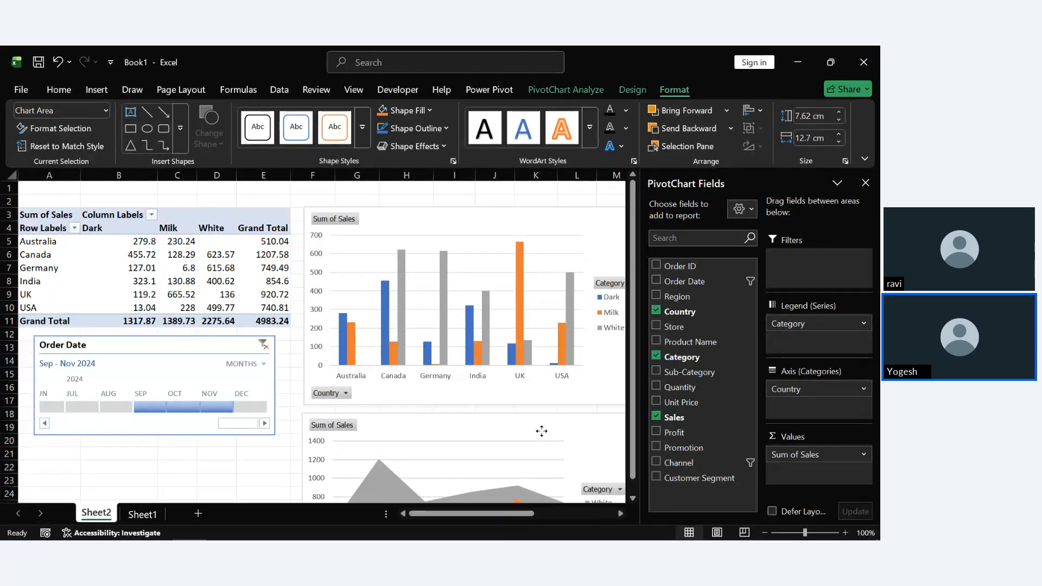
left_click(865, 183)
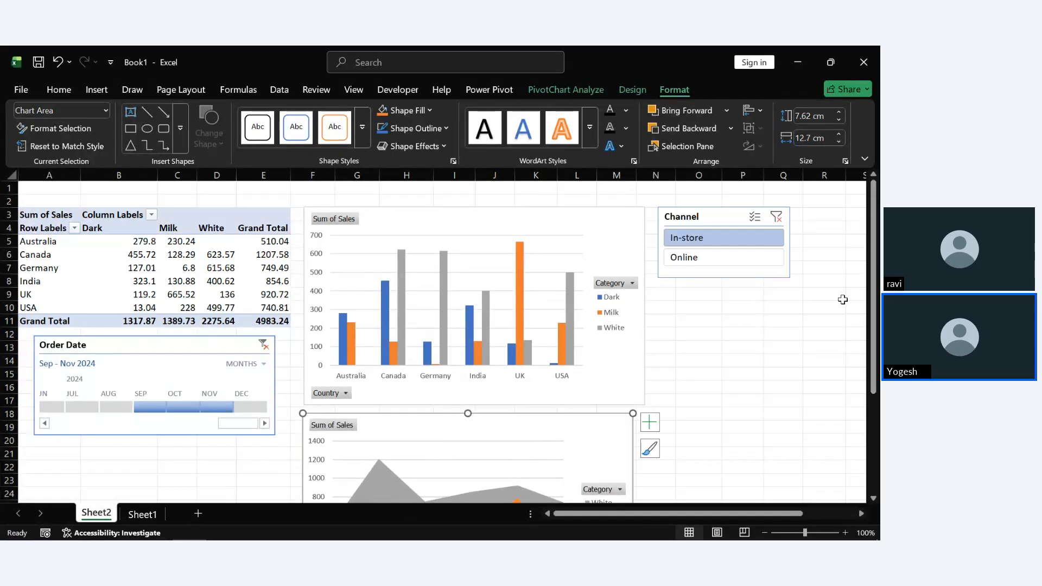
scroll(836, 384, "down", 3)
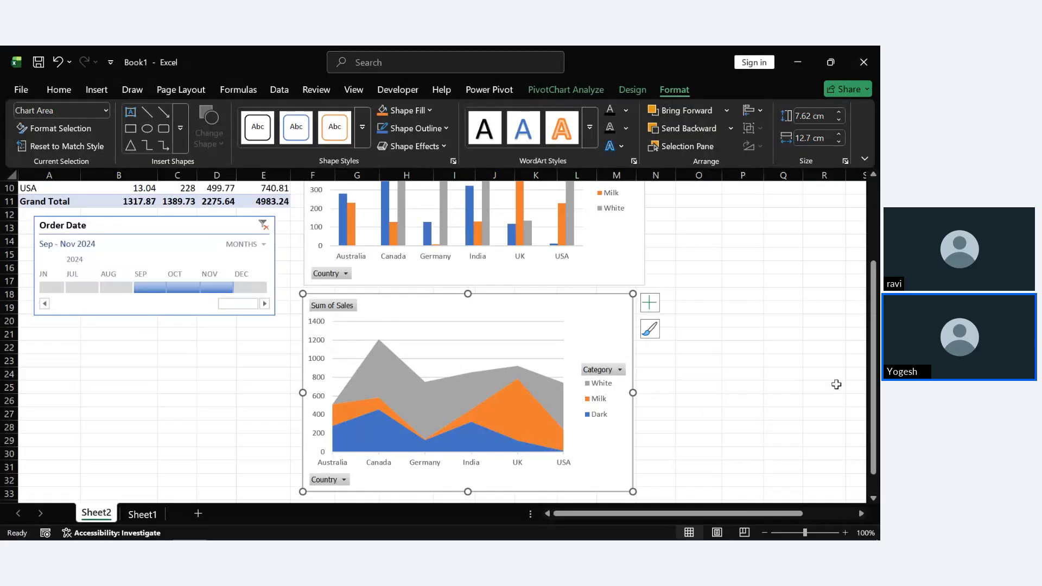
left_click(836, 384)
scroll(826, 366, "up", 1)
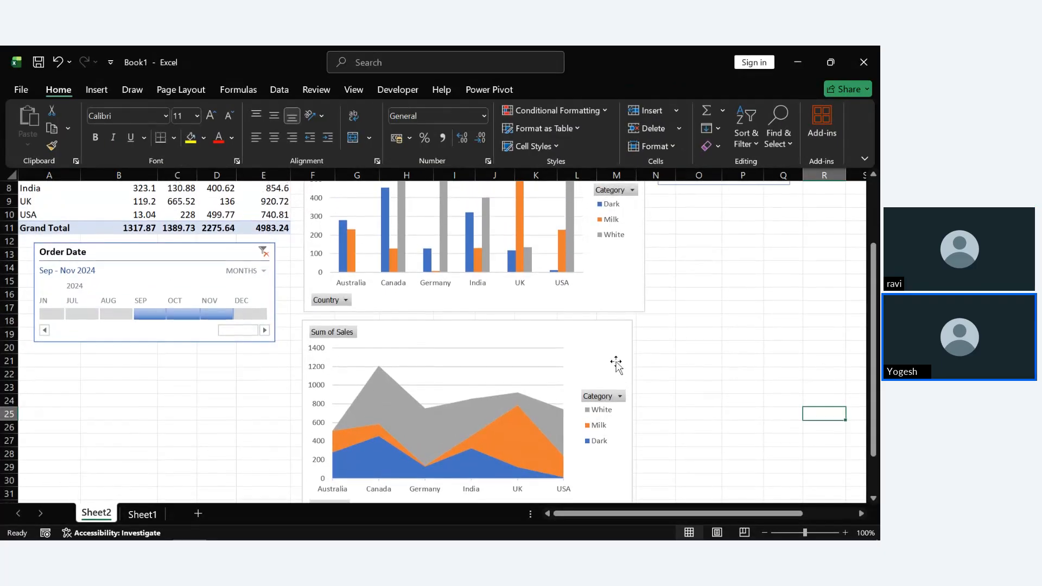
Filter both PivotCharts to Oct 2024 with the Order Date timeline and to Online with the Channel slicer.
left_click(182, 314)
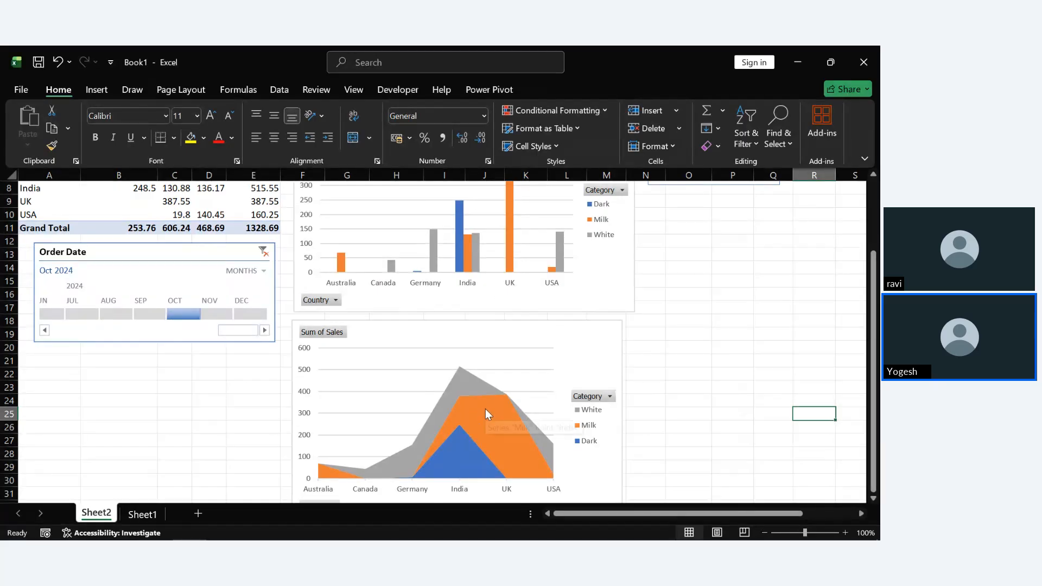
scroll(669, 348, "up", 3)
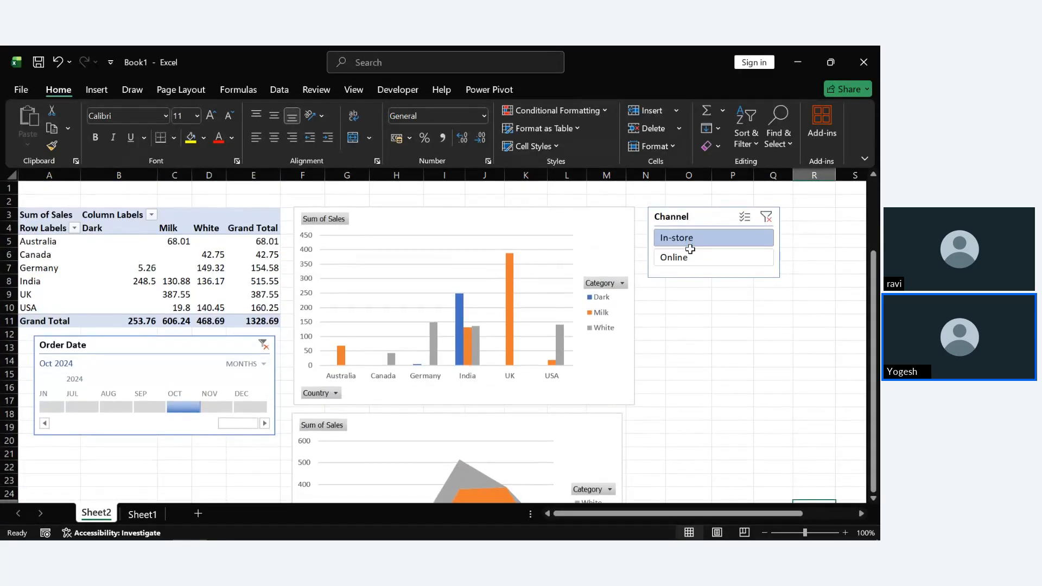
left_click(689, 253)
scroll(441, 424, "down", 3)
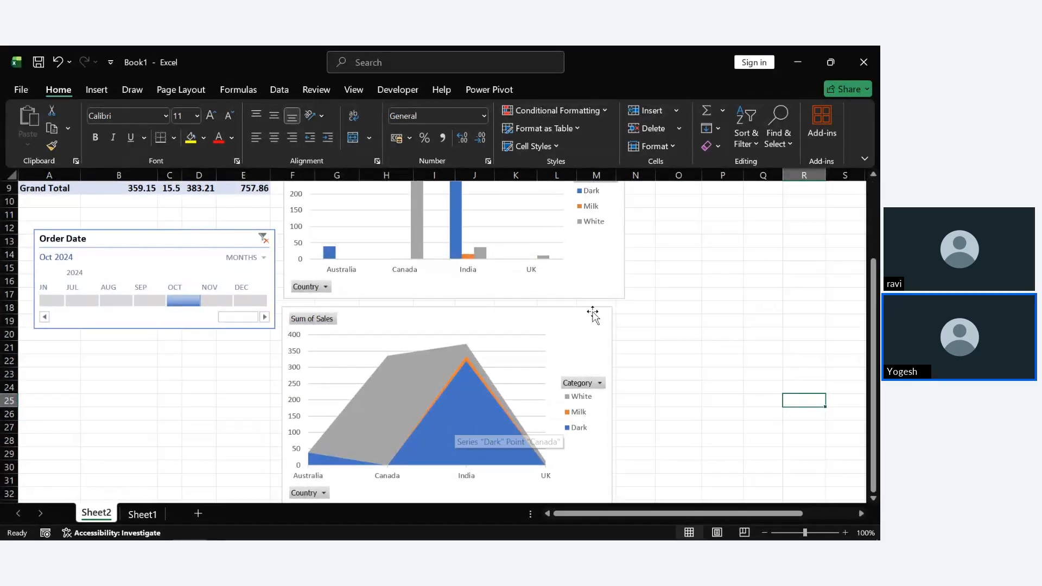
Disconnect the Channel and Order Date filters from the stacked area PivotChart through its filter connections.
left_click(588, 331)
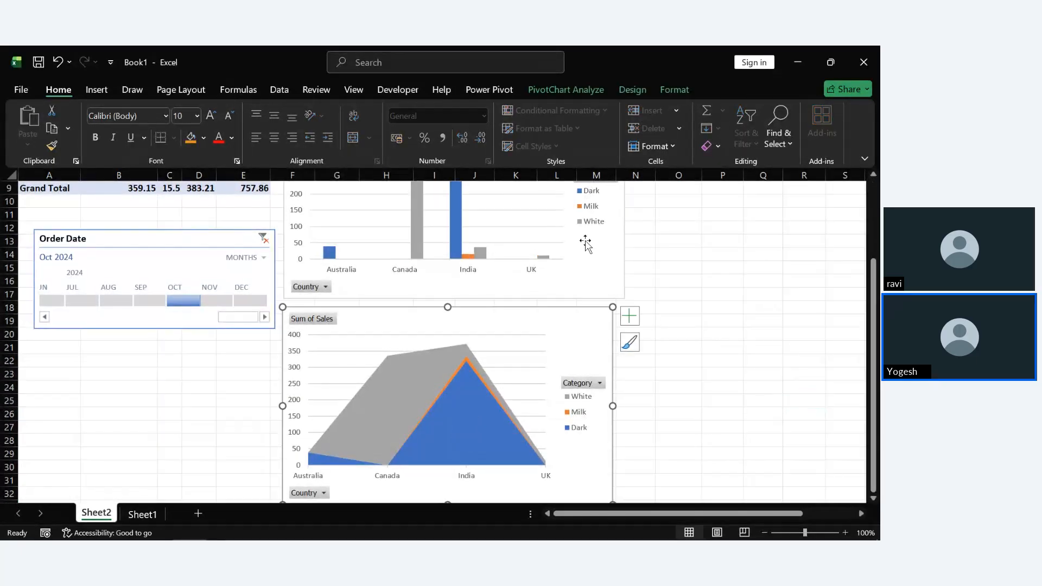
left_click(579, 92)
left_click(402, 142)
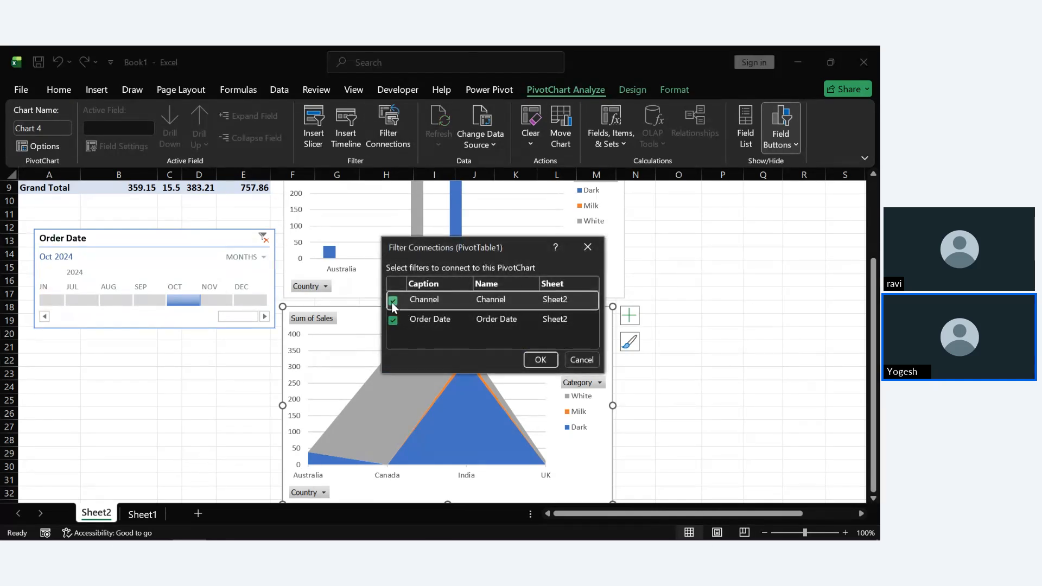
left_click(392, 320)
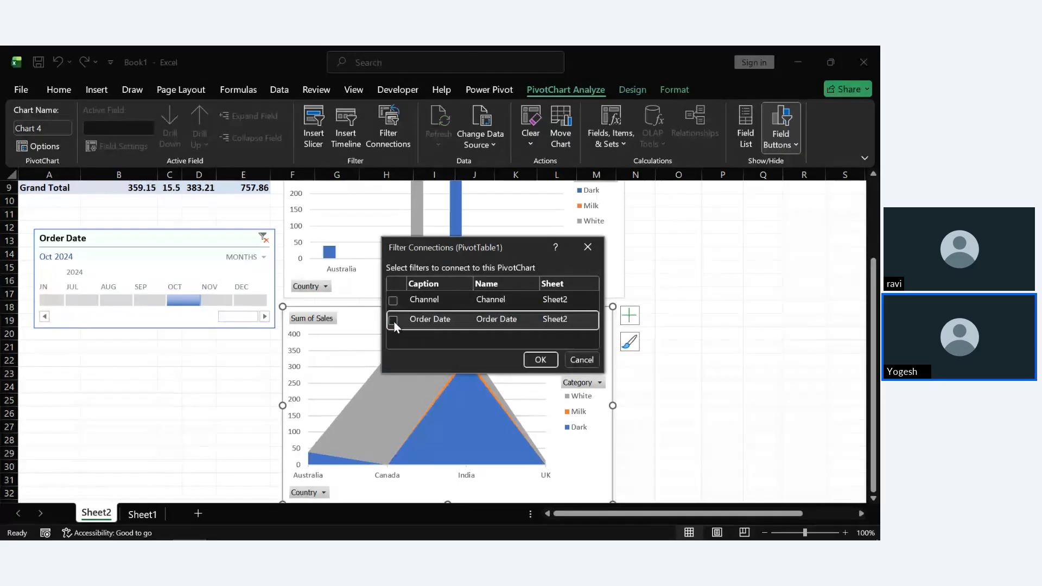
left_click(536, 359)
Test the disconnected filters by selecting In-store in the Channel slicer, and Nov 2024 followed by Oct 2024 in the Order Date timeline.
scroll(618, 349, "up", 3)
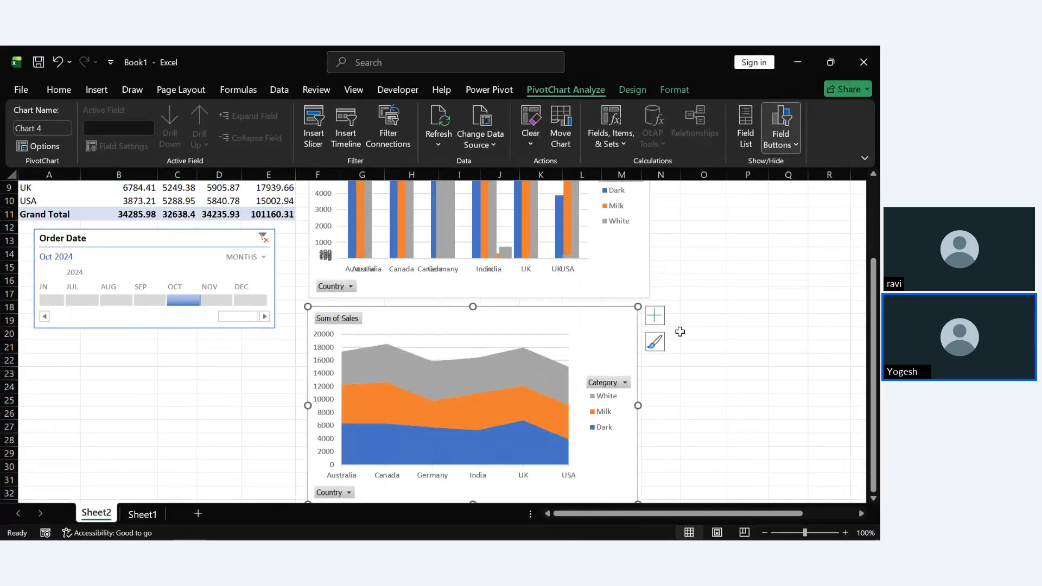
left_click(705, 227)
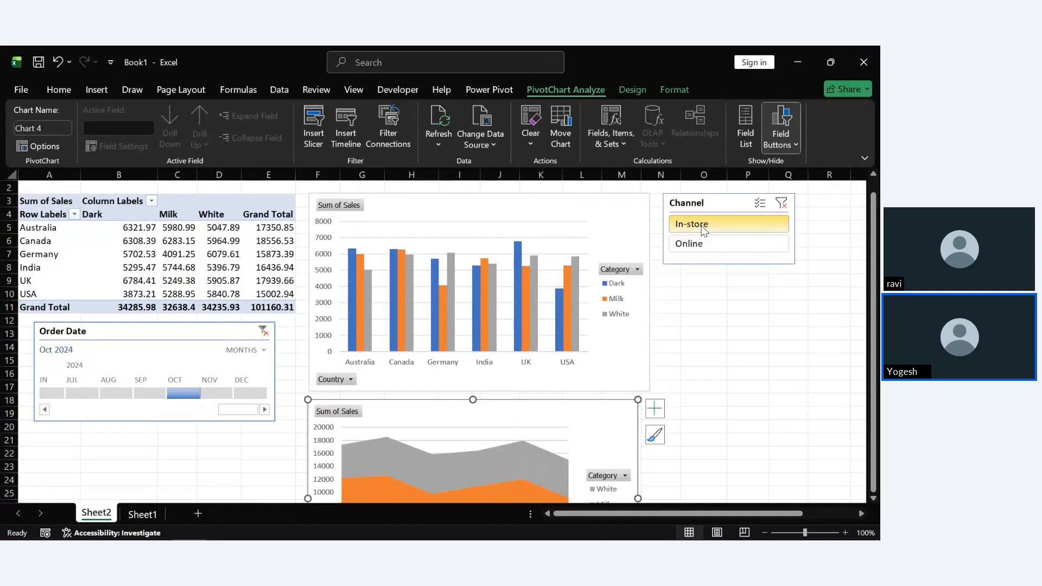
left_click(222, 394)
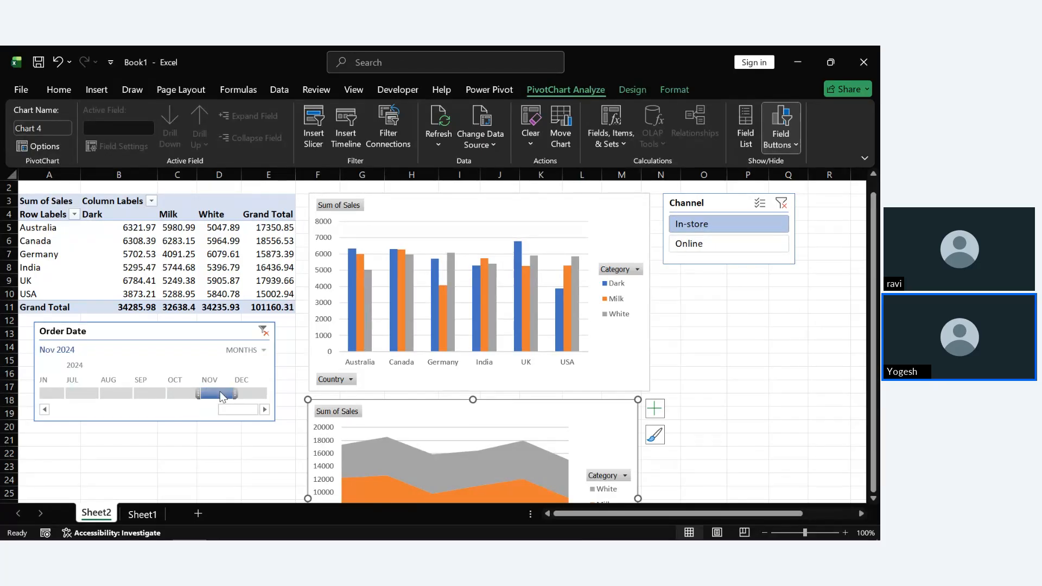
left_click(182, 394)
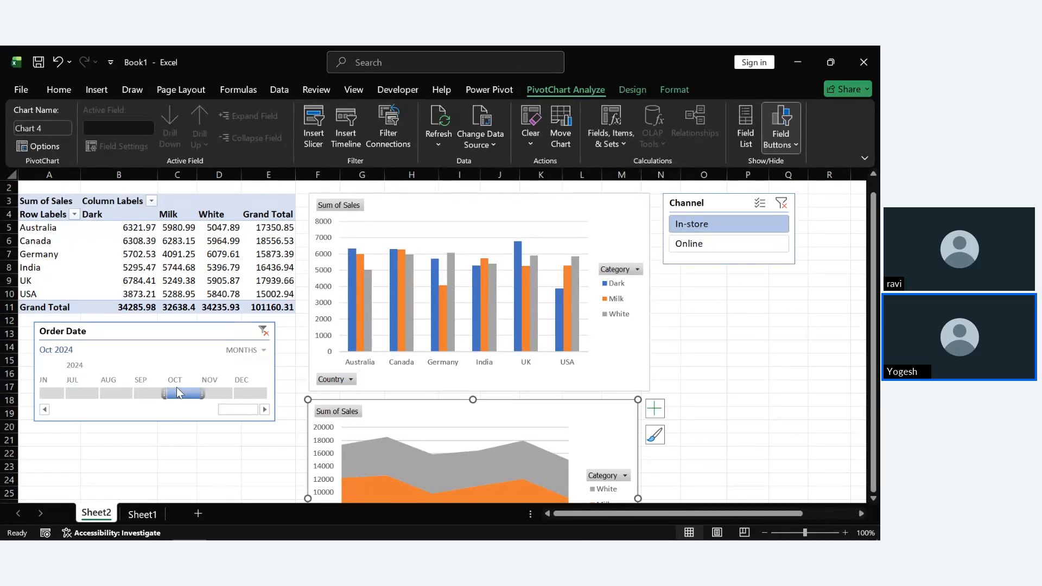
Select Sep 2024 in the Order Date timeline and reconnect the Channel and Order Date filters to the column PivotChart.
left_click(142, 395)
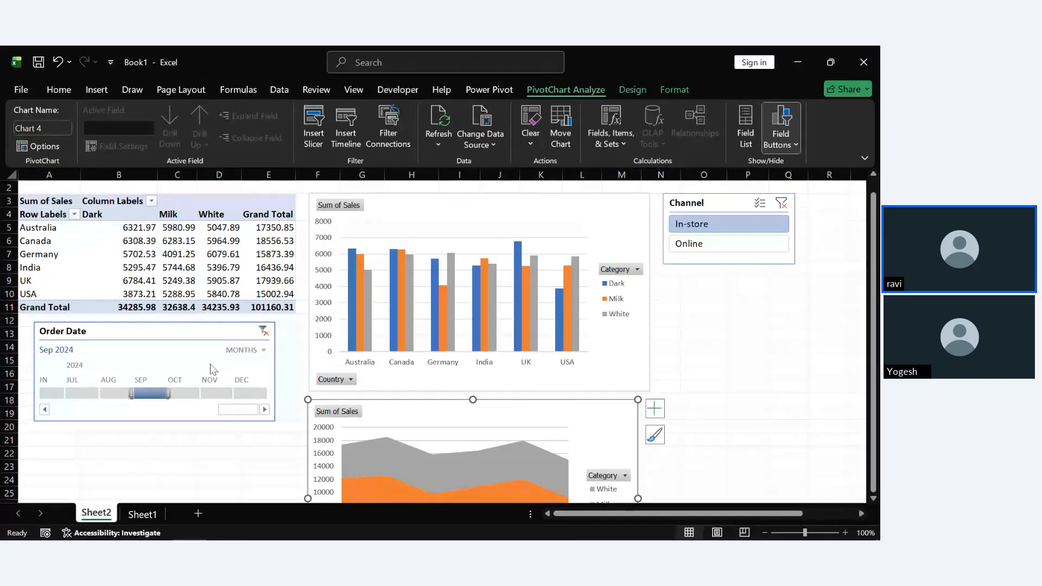
left_click(619, 355)
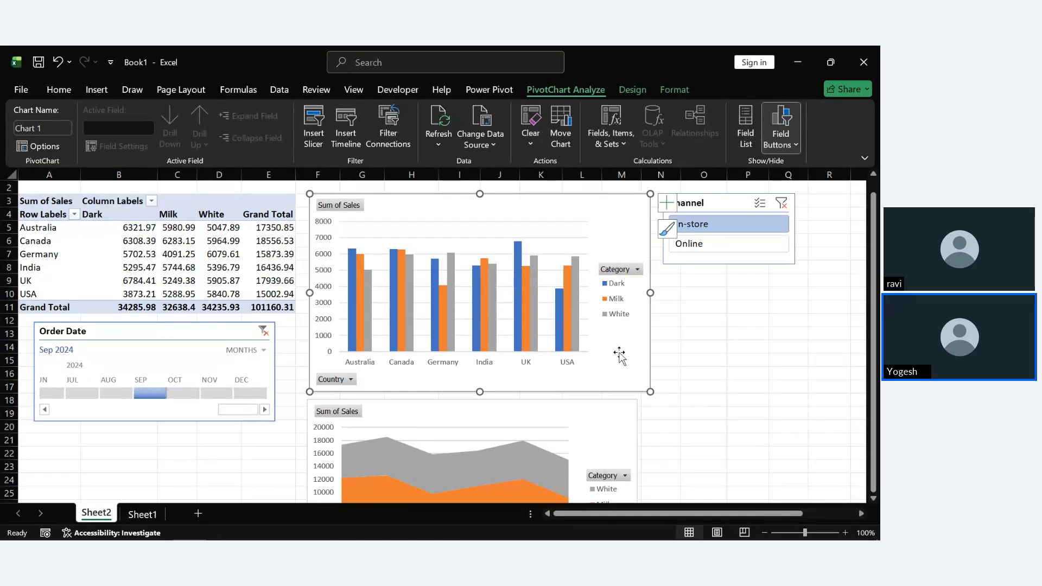
left_click(403, 126)
left_click(393, 302)
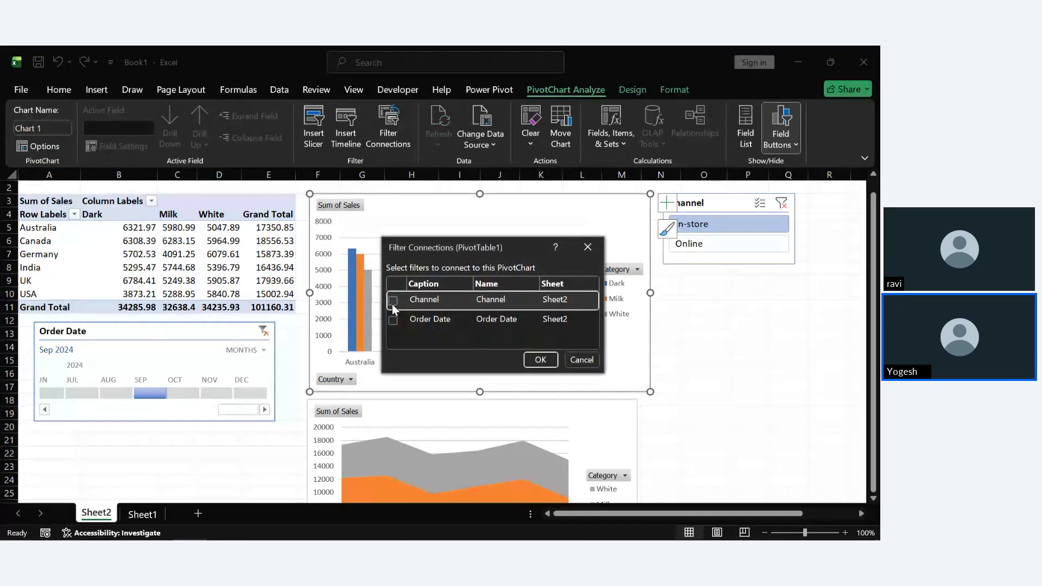
left_click(393, 321)
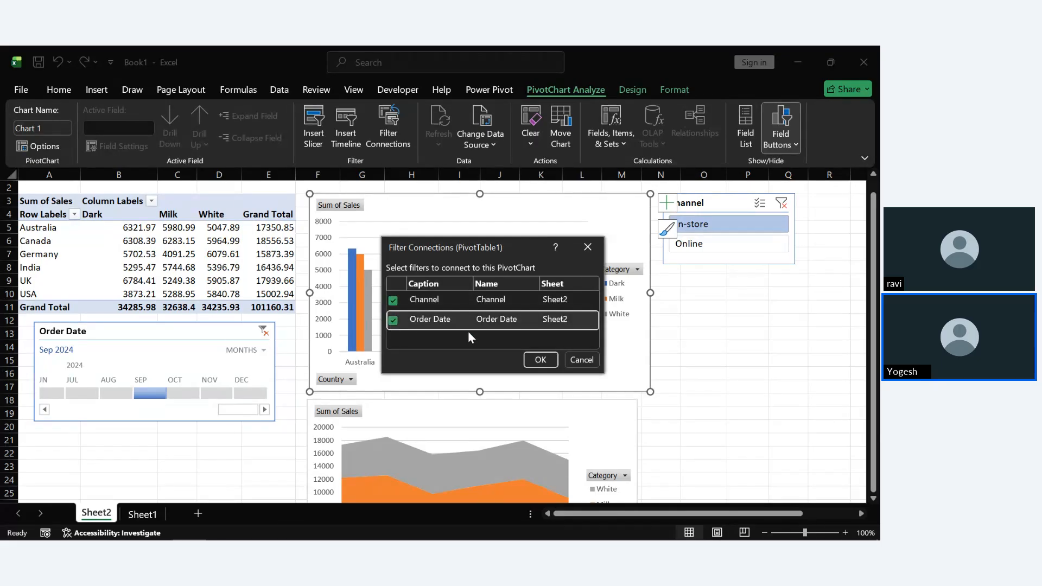
left_click(539, 360)
Check the filter connections of the stacked area PivotChart and the column PivotChart without changing them.
scroll(767, 288, "down", 1)
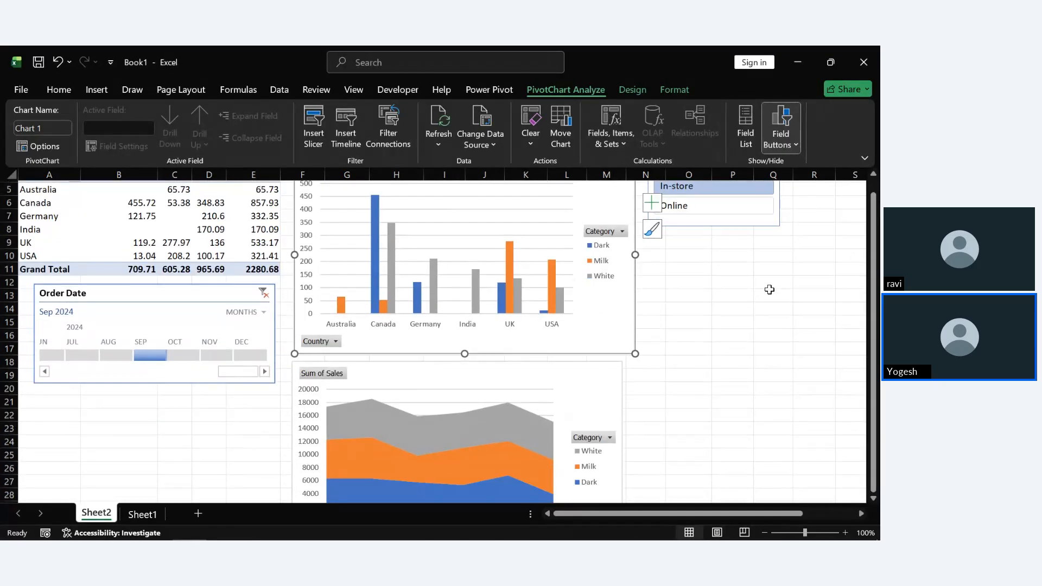
left_click(596, 393)
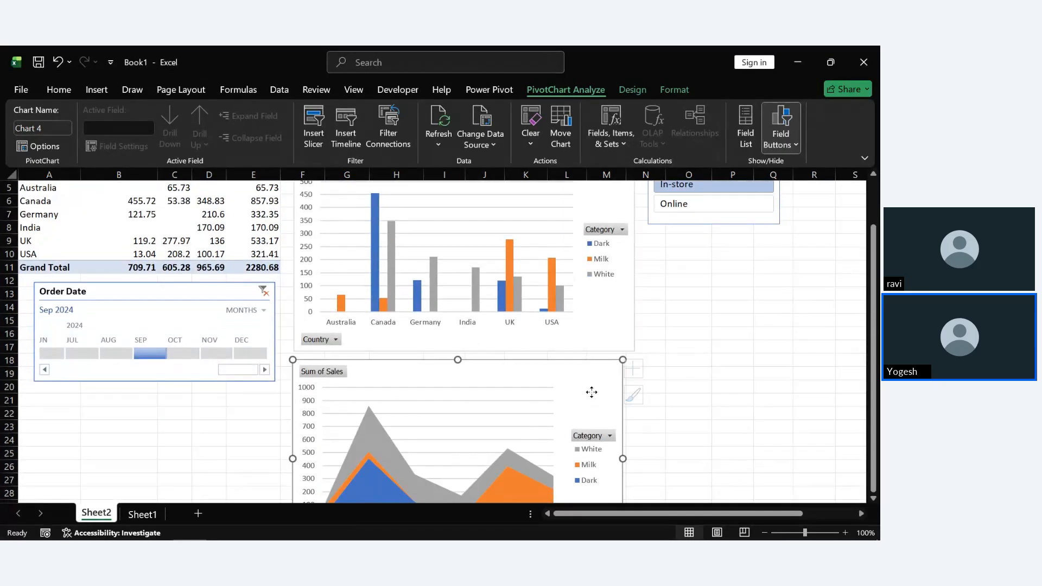
left_click(386, 143)
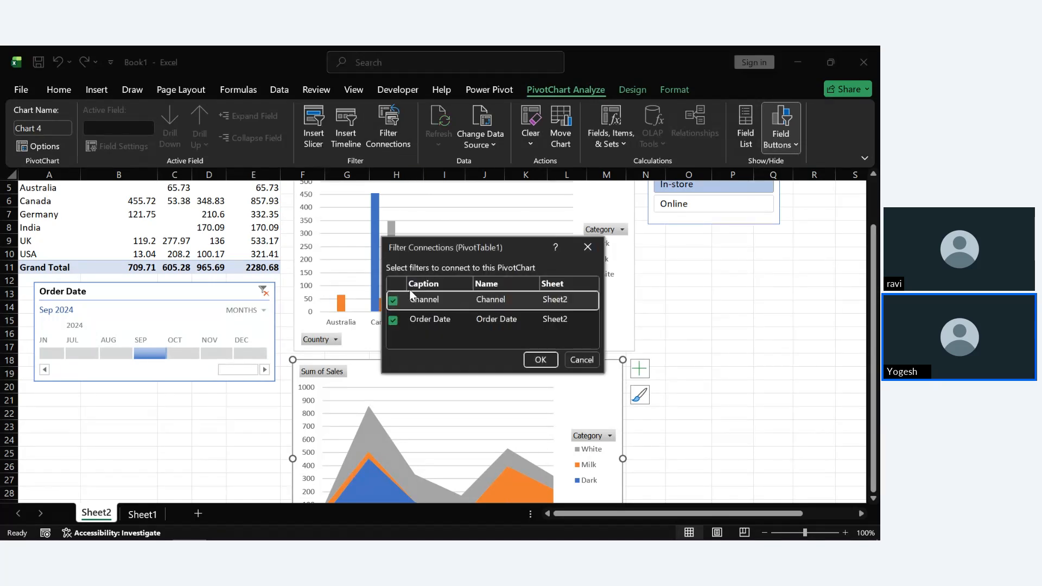
left_click(587, 247)
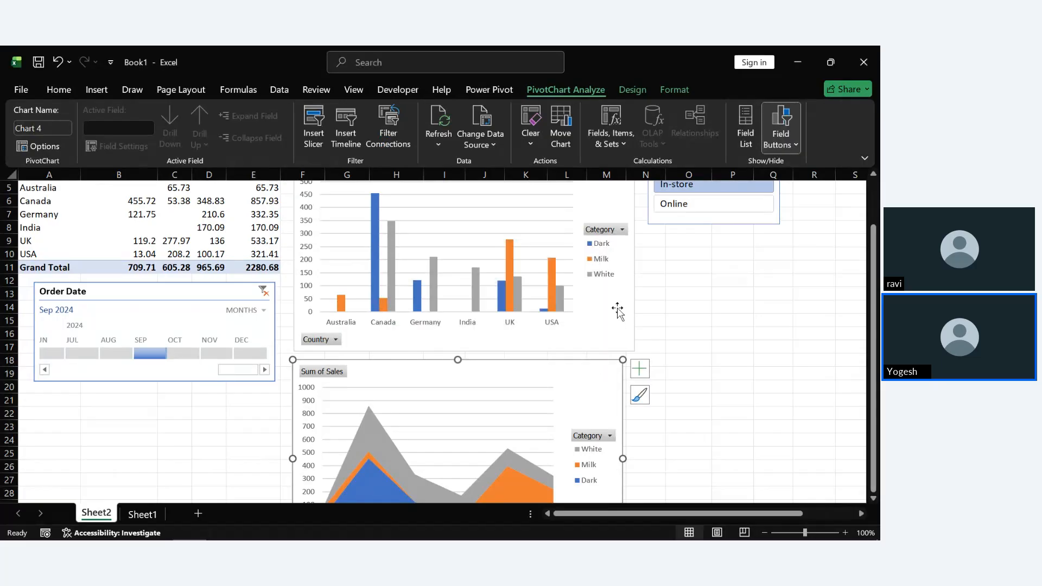
left_click(615, 319)
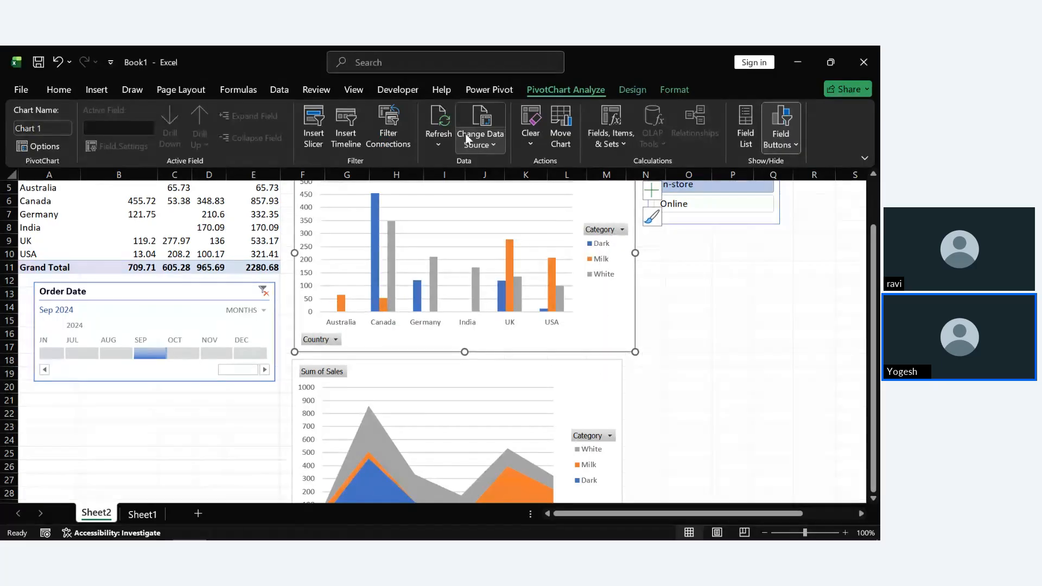
left_click(388, 135)
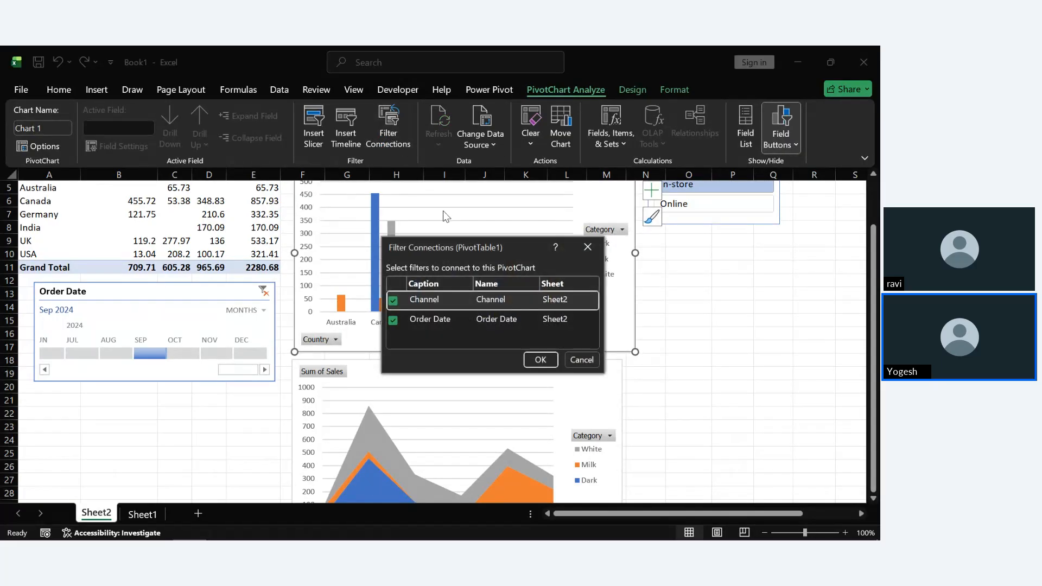
left_click(589, 248)
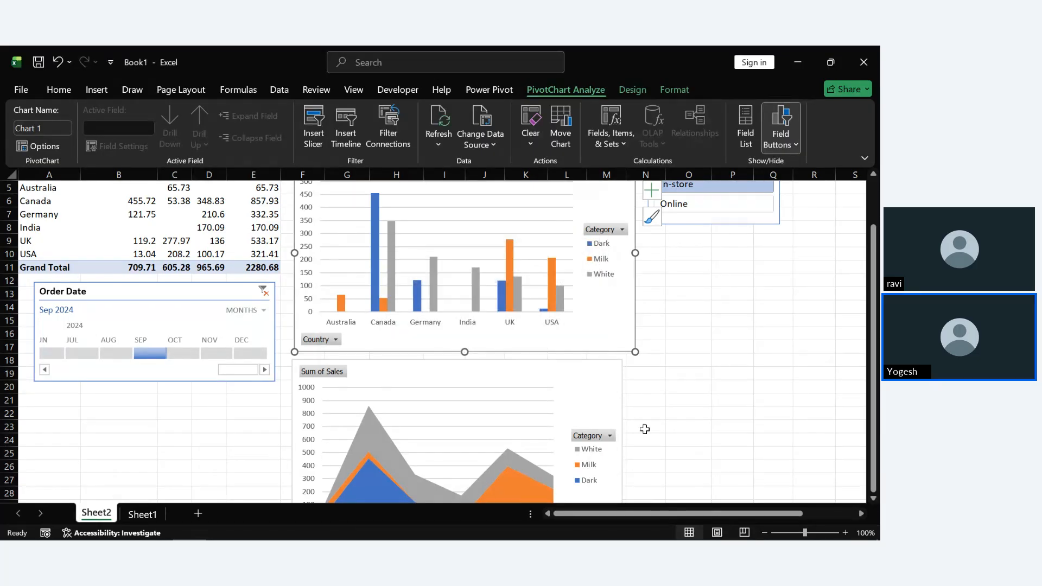
Filter both PivotCharts to Online with the Channel slicer and view the stacked area chart.
scroll(727, 415, "up", 2)
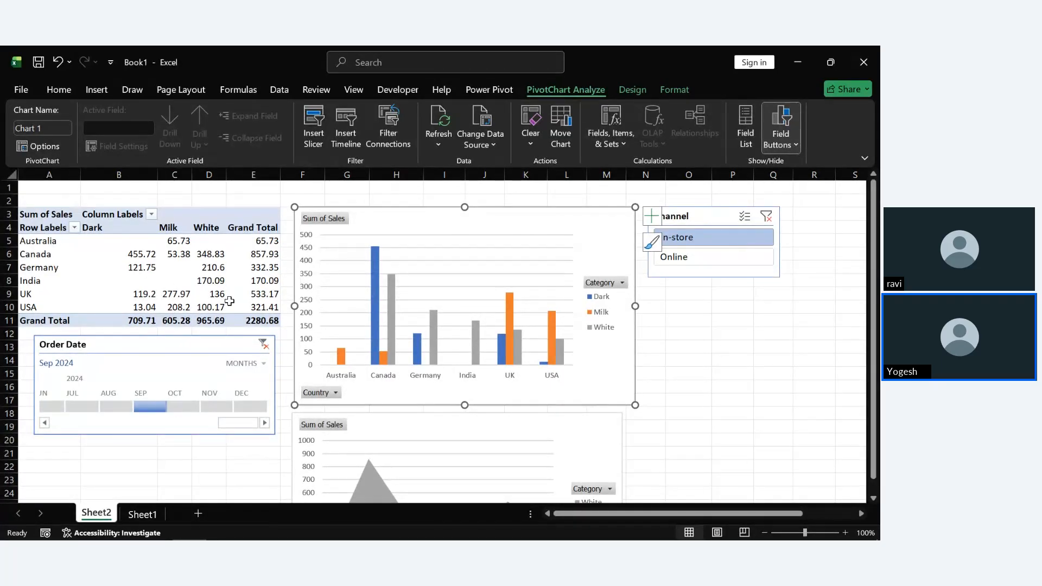
left_click(671, 259)
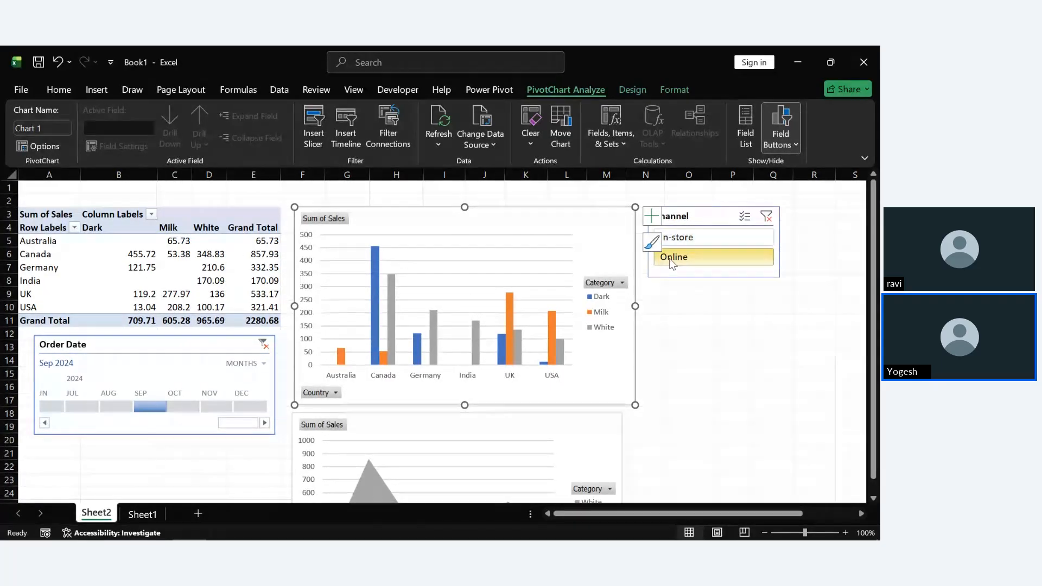
scroll(704, 317, "down", 3)
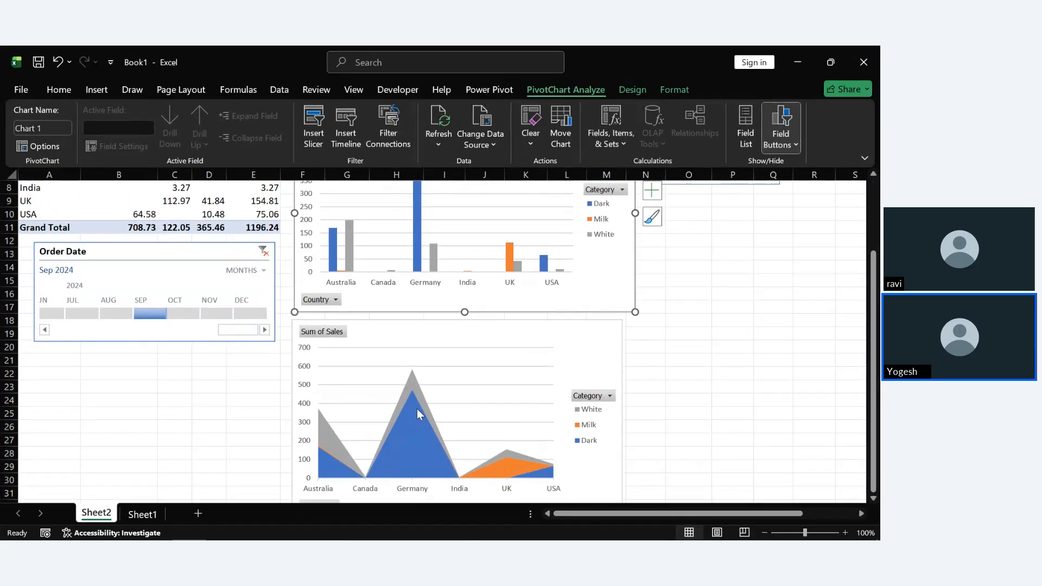
Set the Order Date timeline to years and filter the PivotCharts to 2023, followed by 2022.
left_click(265, 274)
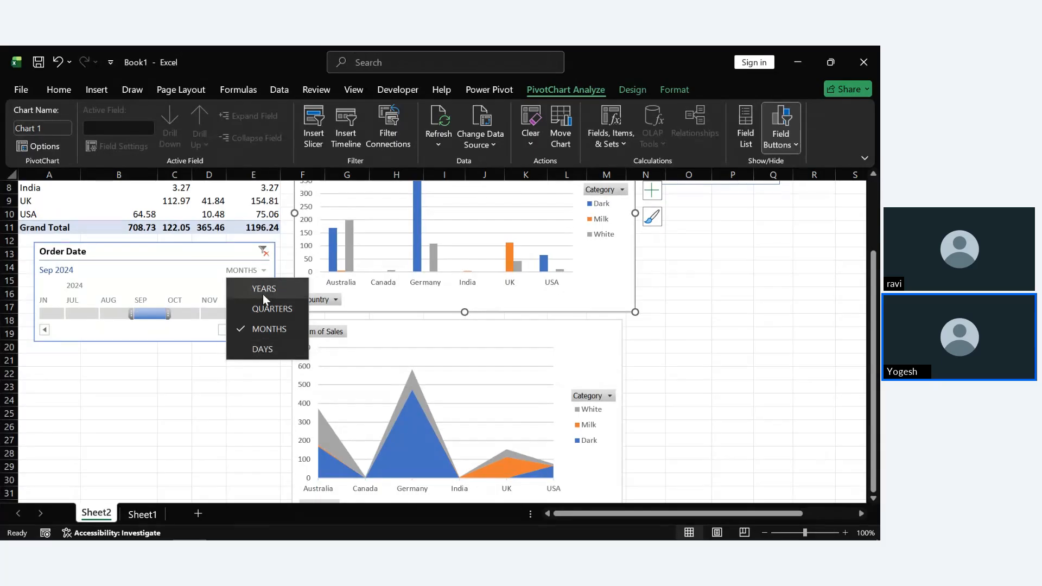
left_click(263, 294)
left_click(101, 314)
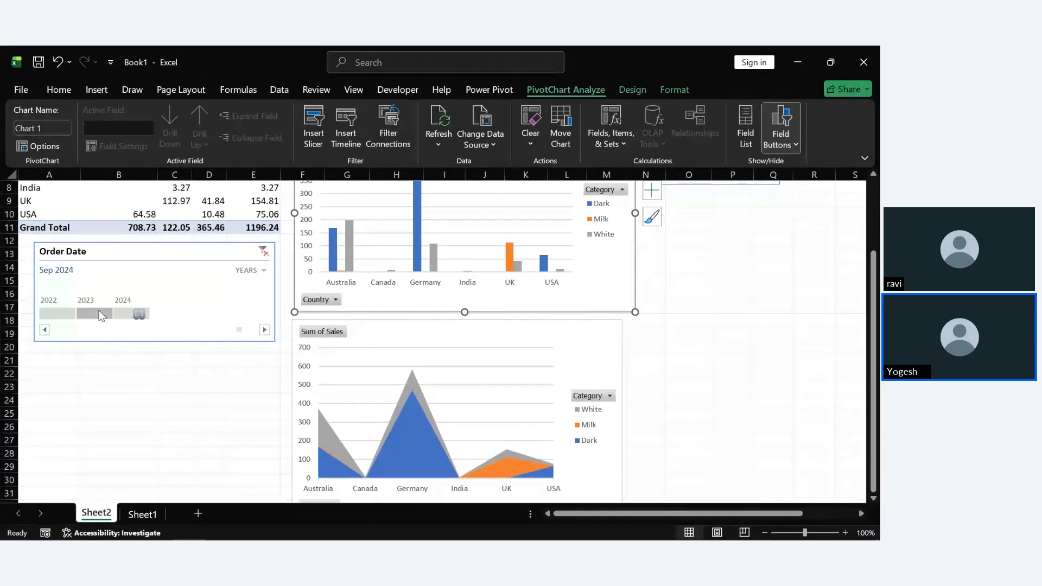
scroll(690, 283, "up", 2)
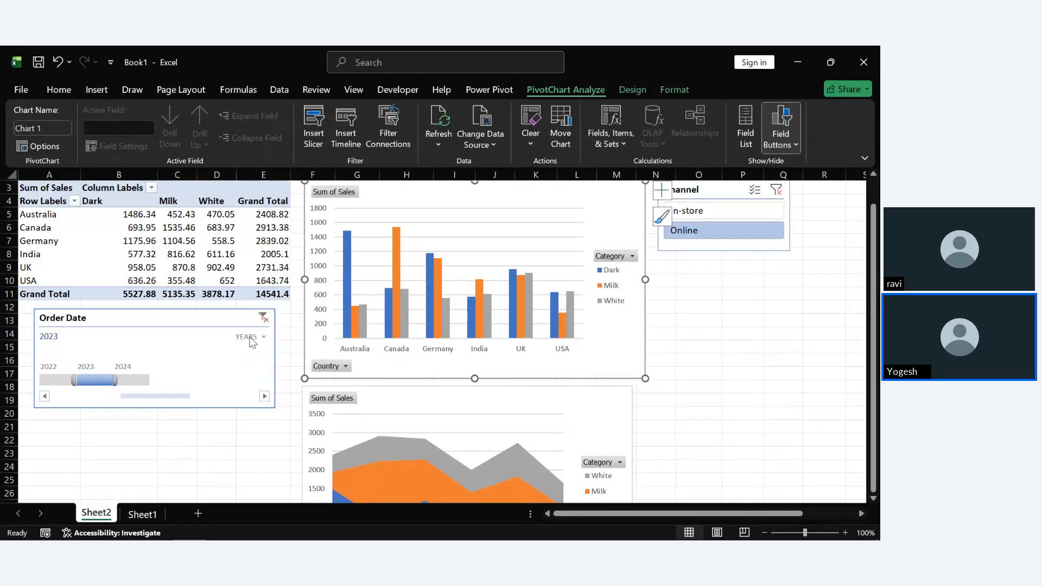
left_click(59, 380)
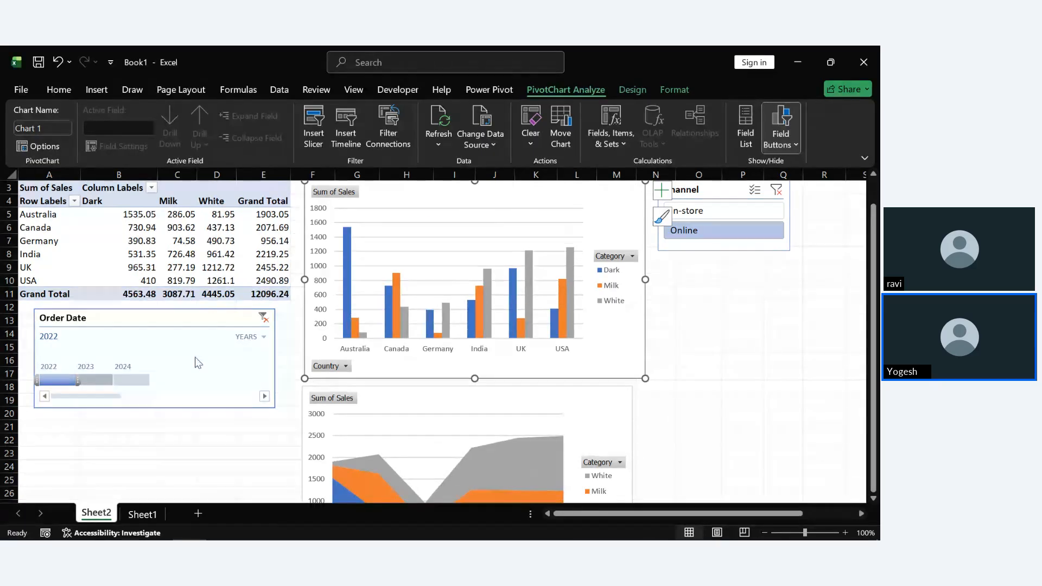
Switch the Order Date timeline through quarters, months and days, and return it to years.
left_click(265, 338)
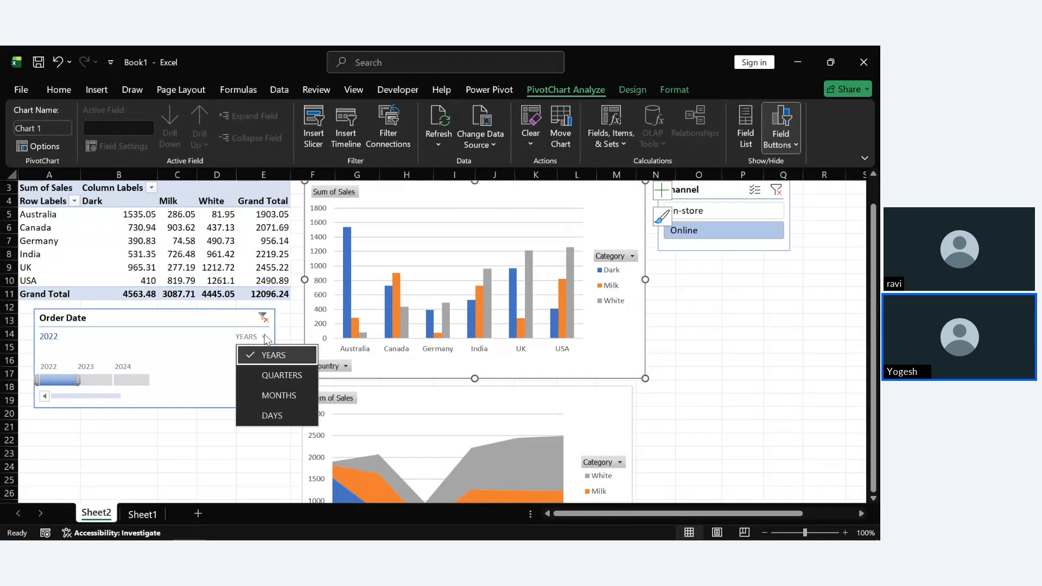
left_click(277, 369)
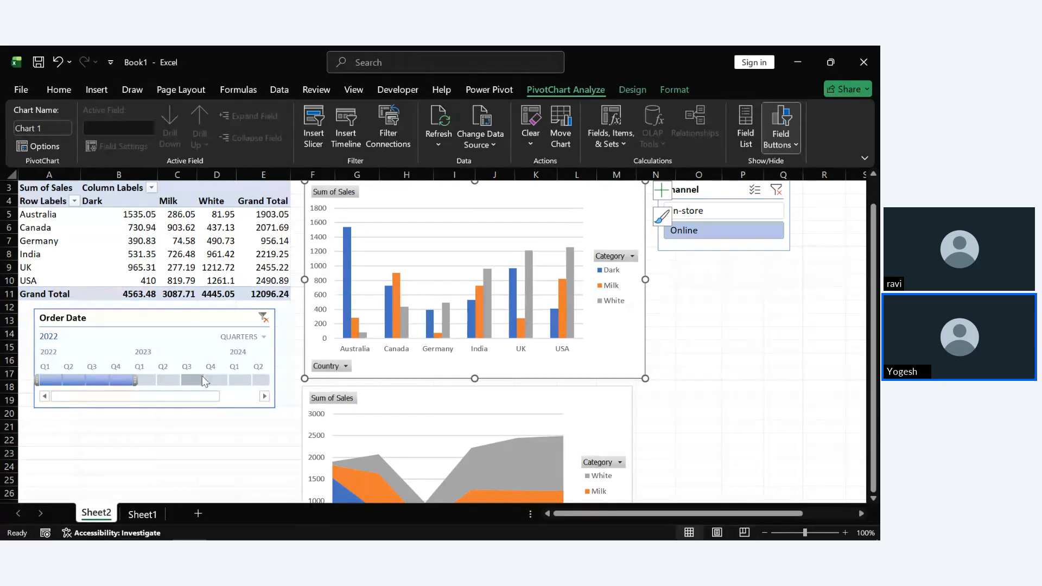
left_click(247, 336)
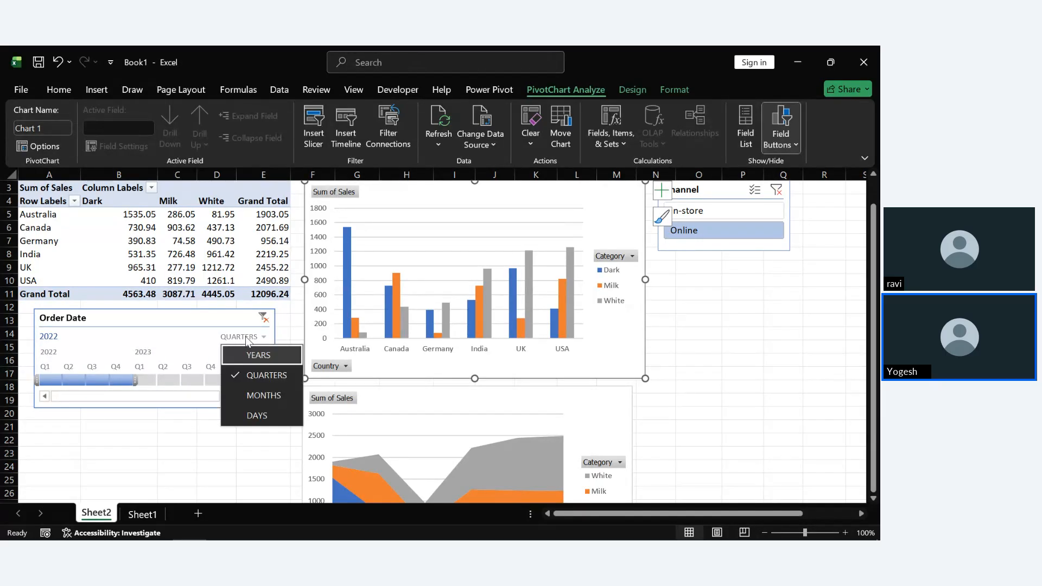
left_click(266, 393)
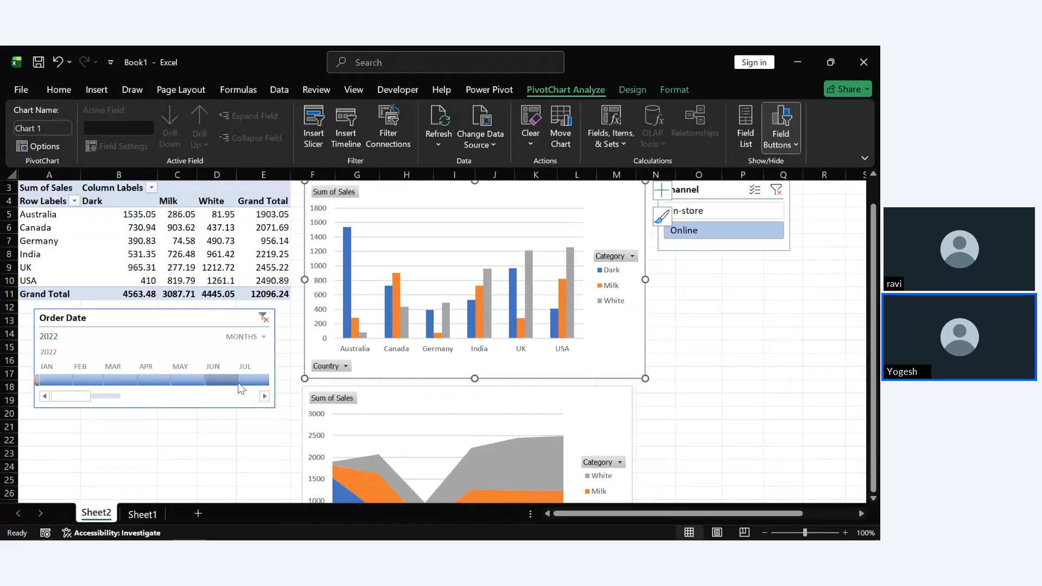
left_click(245, 337)
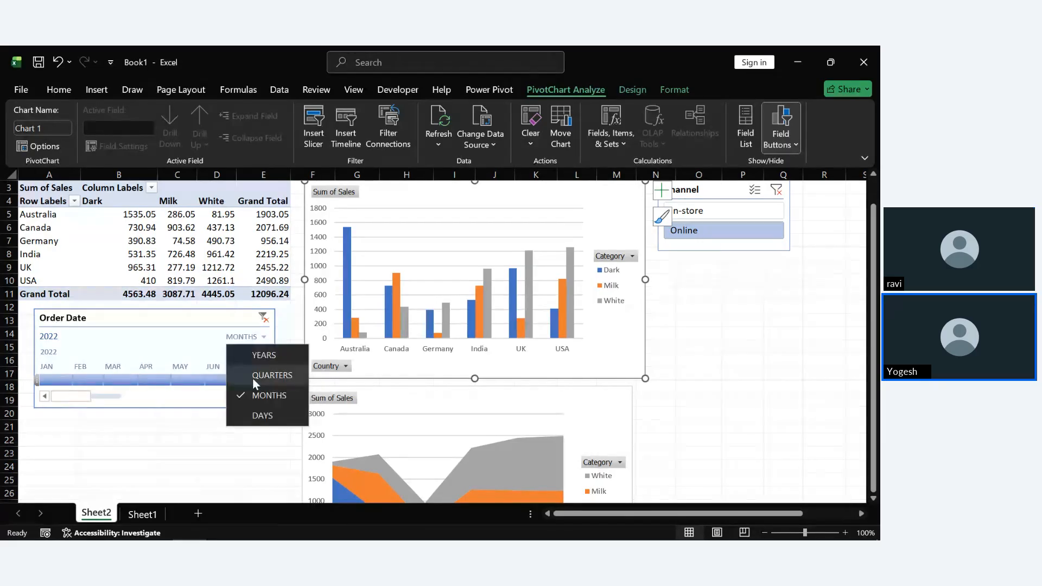
left_click(257, 414)
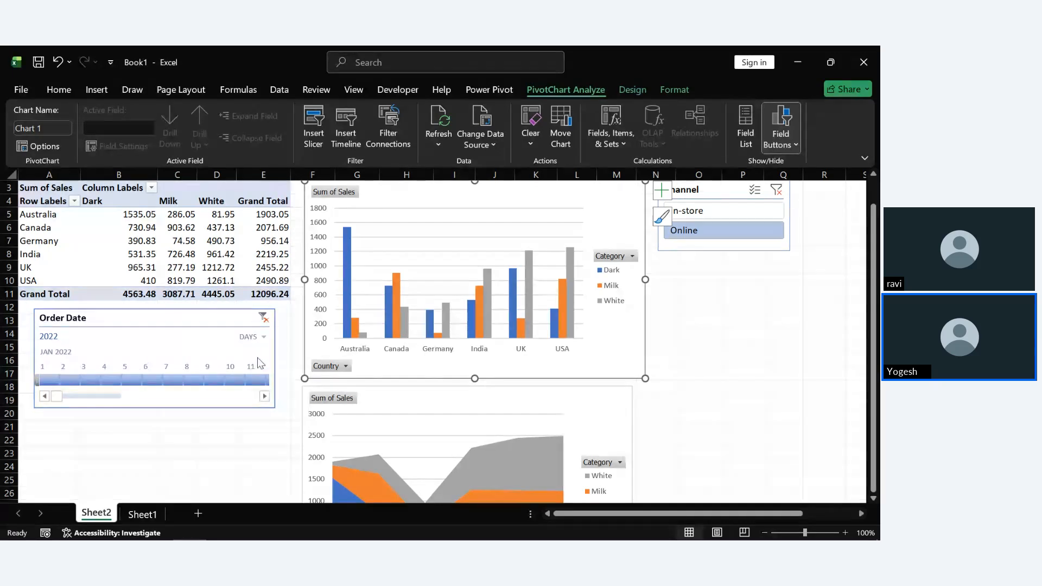
left_click(263, 337)
left_click(271, 356)
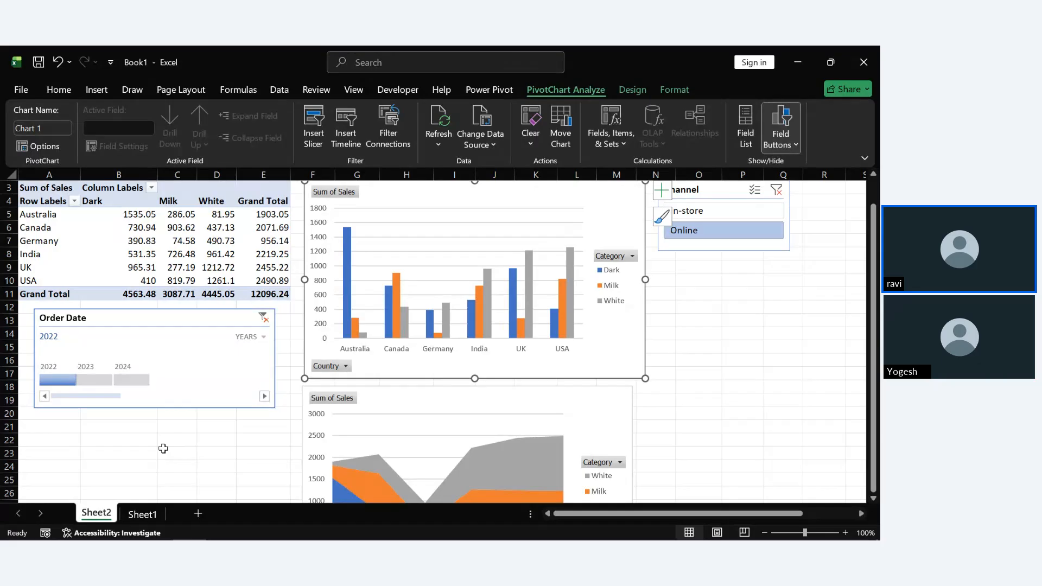
Set the Order Date timeline to months and filter the PivotCharts to Aug 2022.
left_click(824, 323)
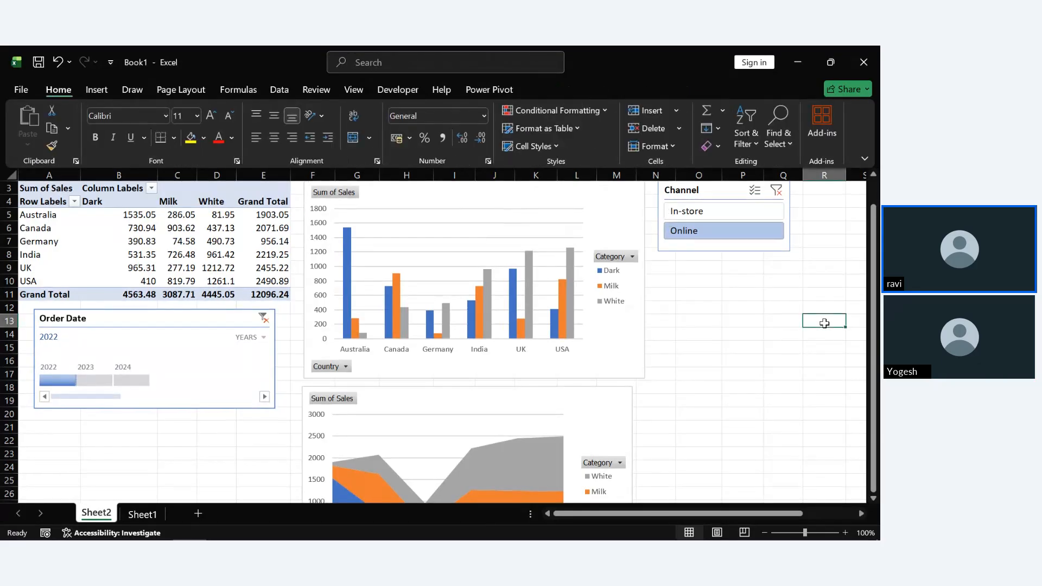
scroll(825, 323, "up", 1)
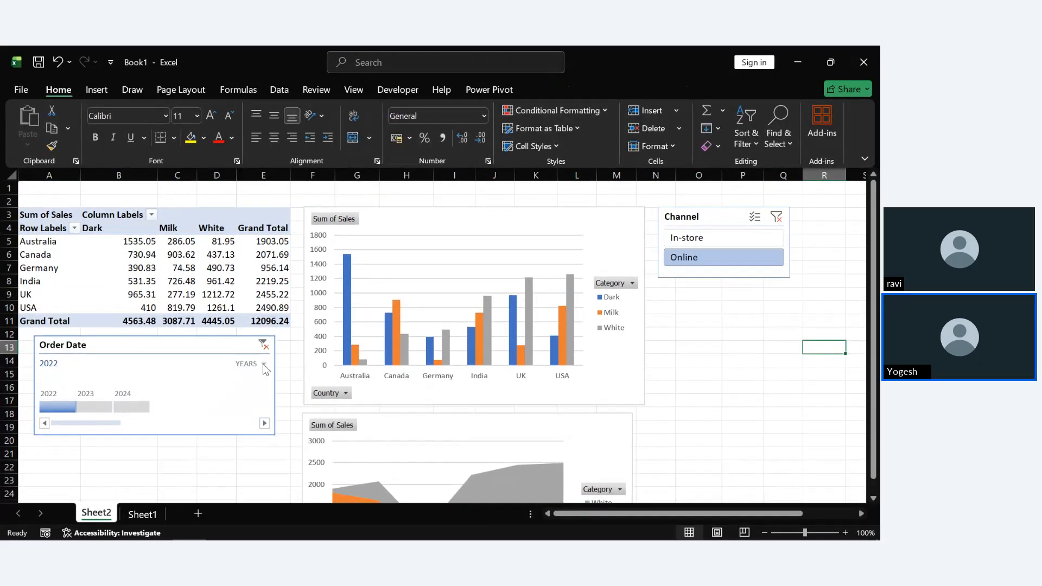
left_click(248, 365)
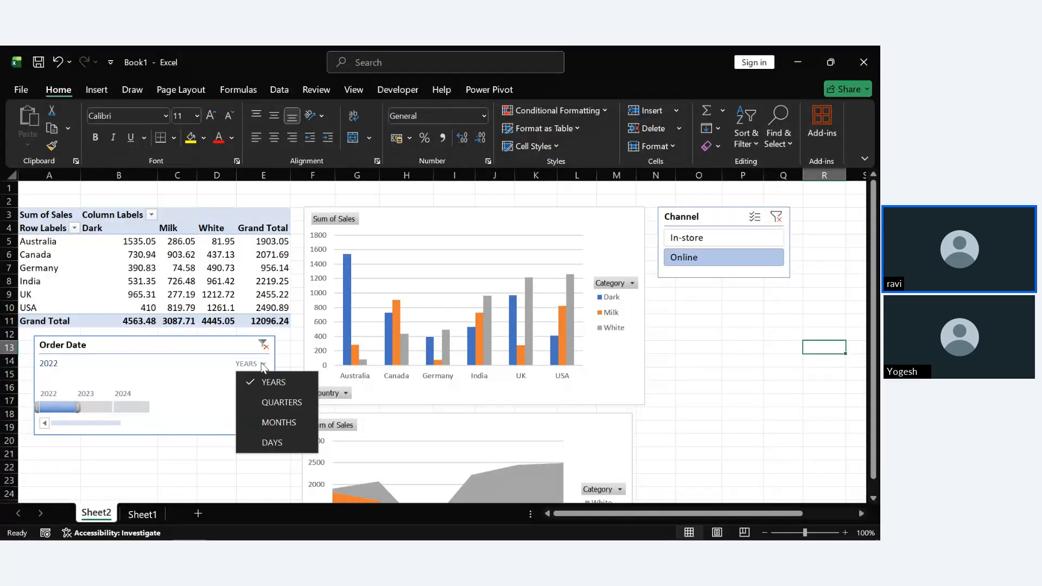
left_click(277, 423)
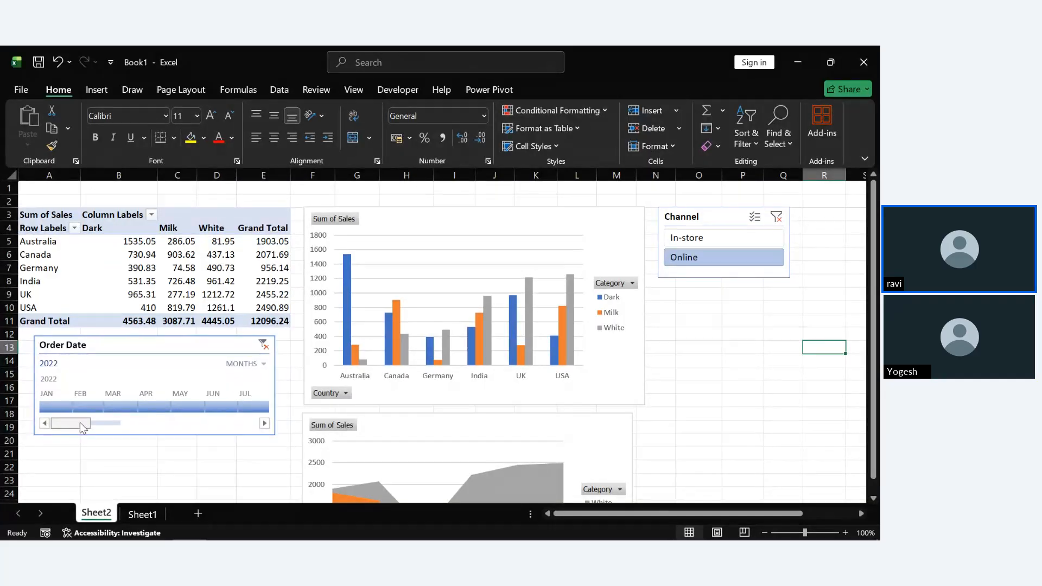
left_click_drag(81, 423, 100, 430)
left_click(135, 408)
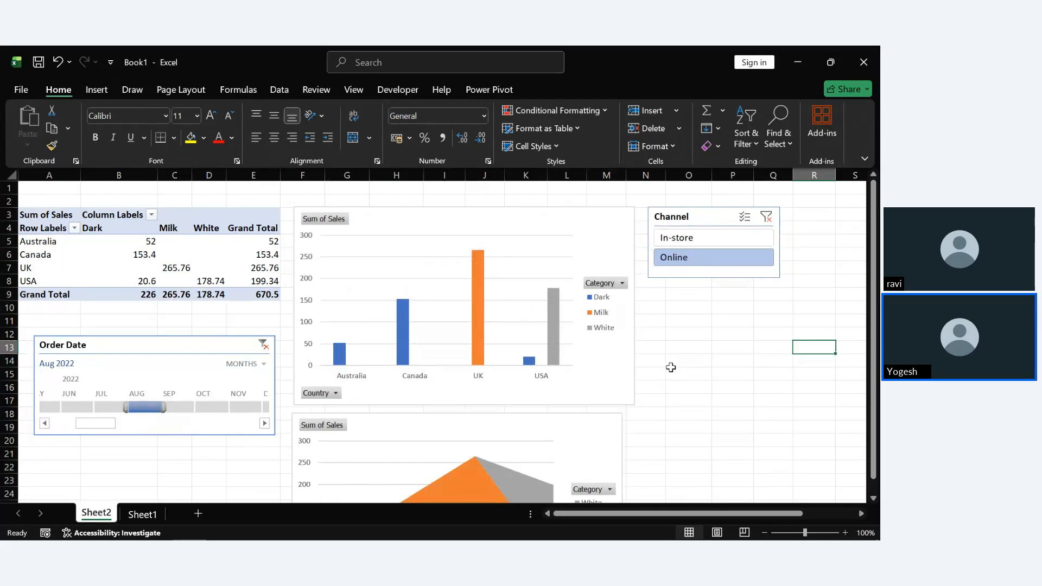
Review both filtered PivotCharts, clear the Channel slicer's filter, and select an empty cell below the slicer.
scroll(671, 367, "down", 2)
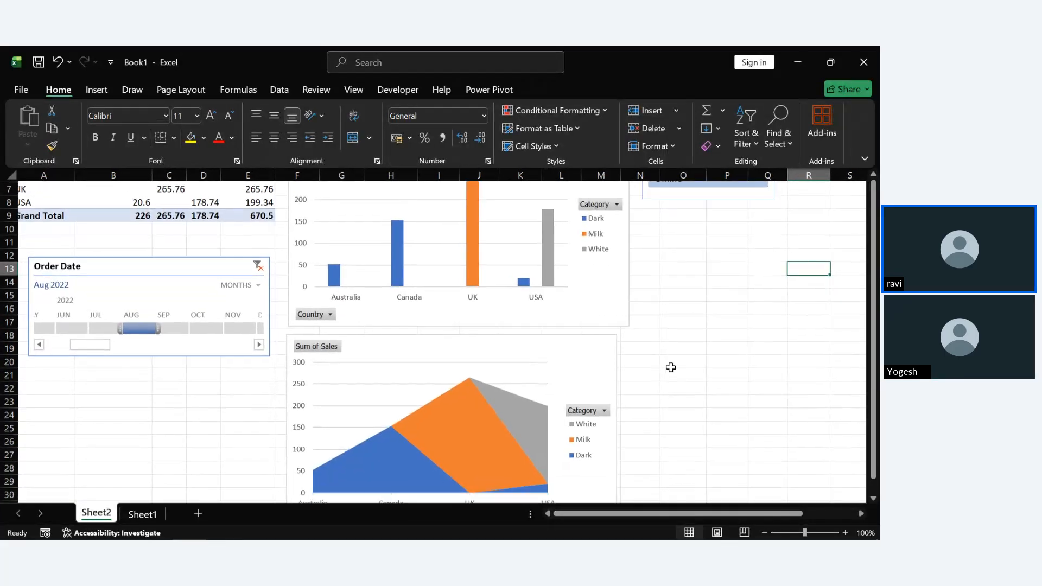
scroll(670, 367, "up", 1)
scroll(671, 368, "left", 1)
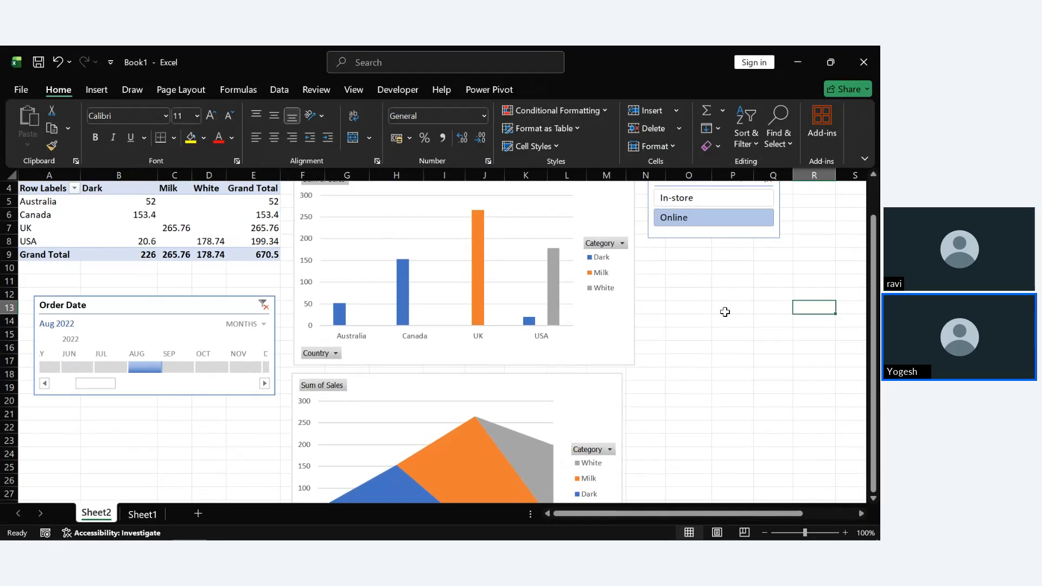
scroll(679, 319, "up", 1)
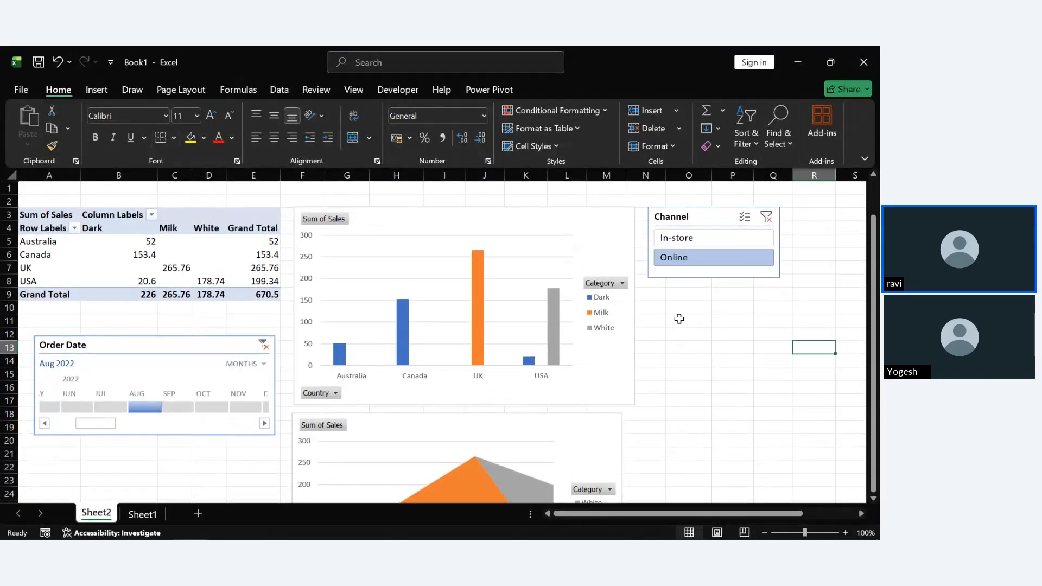
left_click(767, 218)
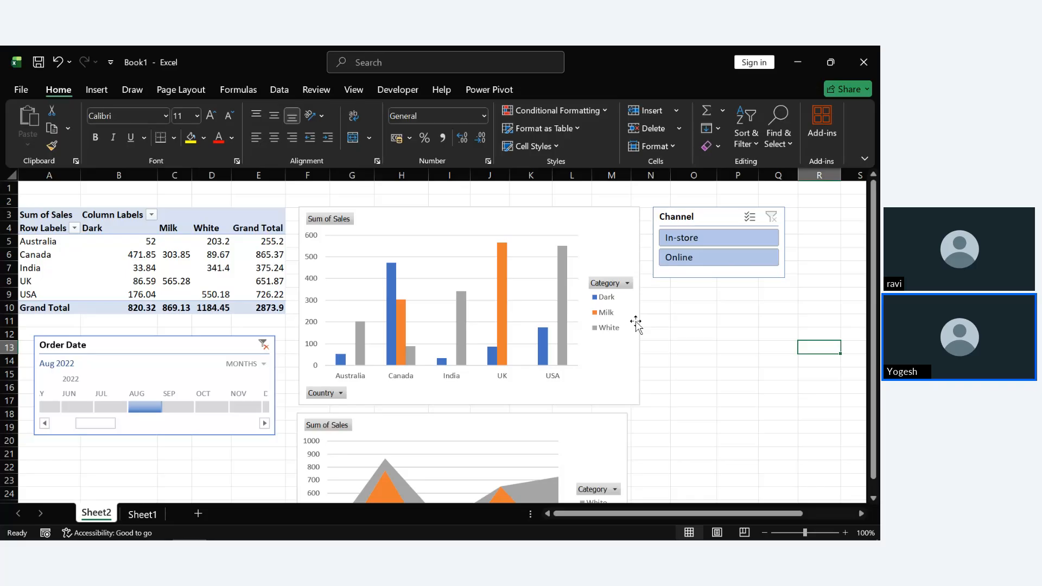
left_click(687, 317)
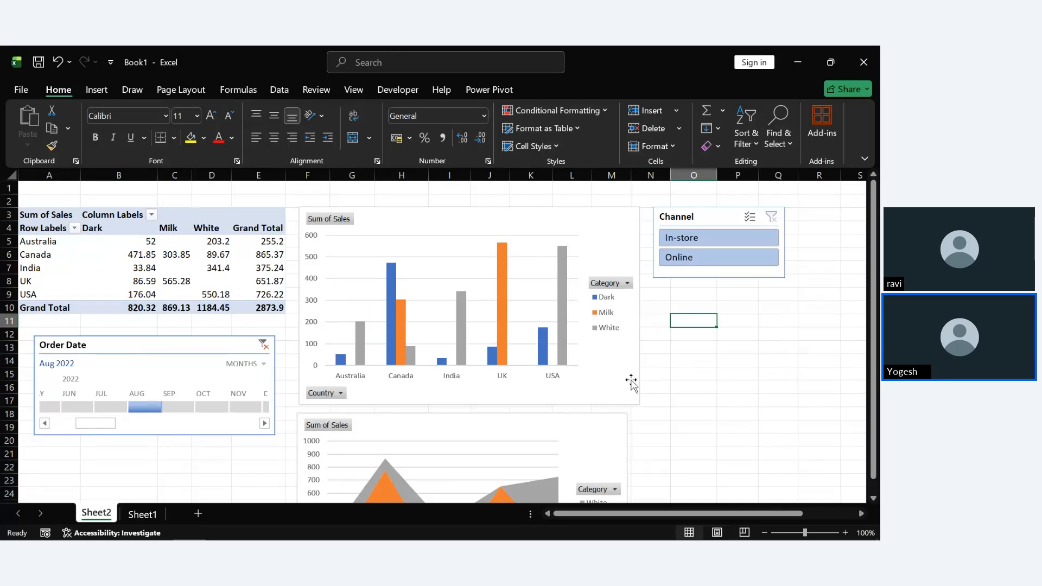
Review the column PivotChart's Clear options and Move Chart dialog, closing both without changing anything.
left_click(631, 381)
left_click(585, 90)
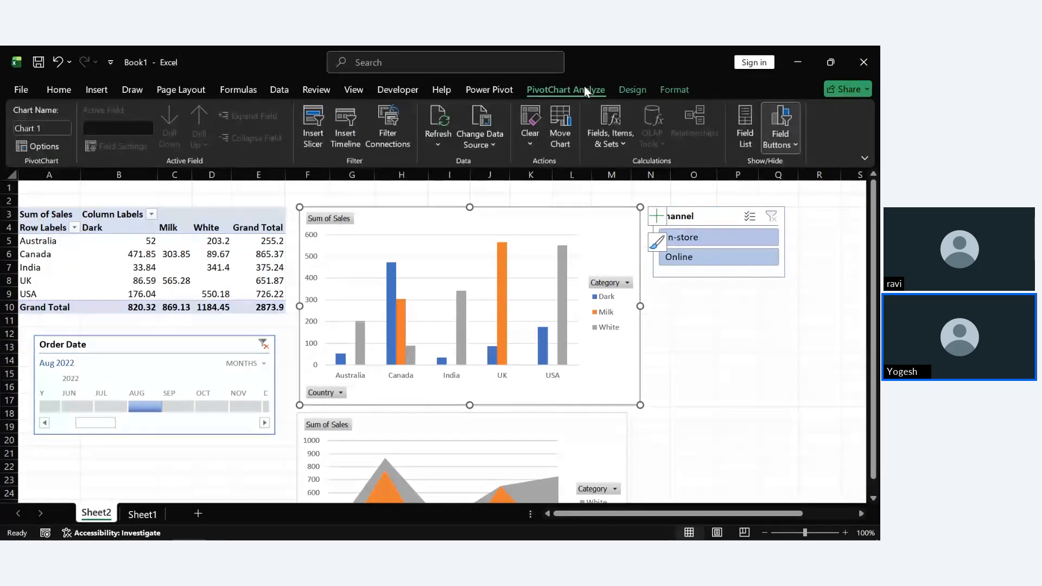
left_click(529, 144)
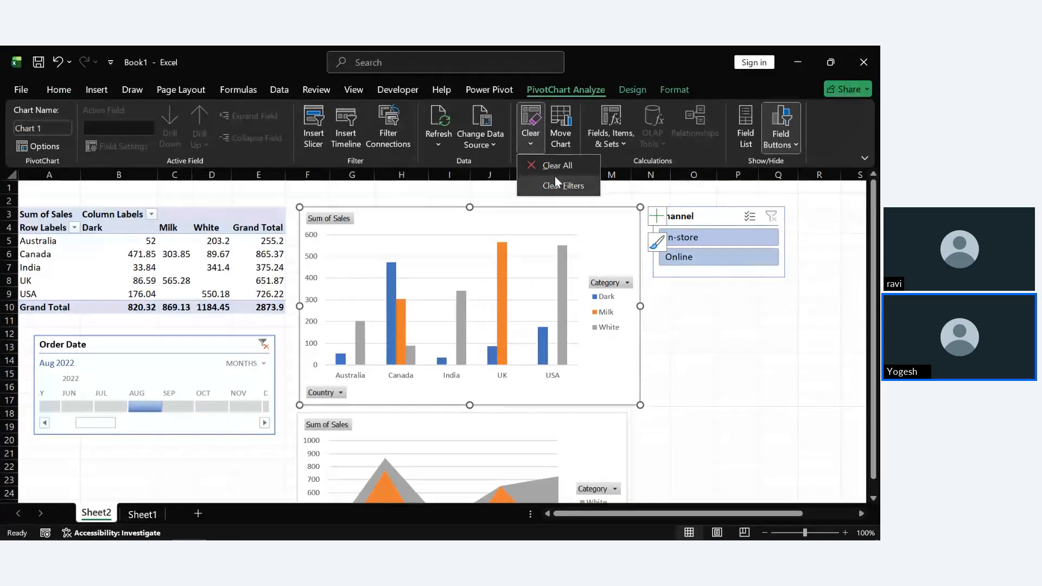
left_click(567, 126)
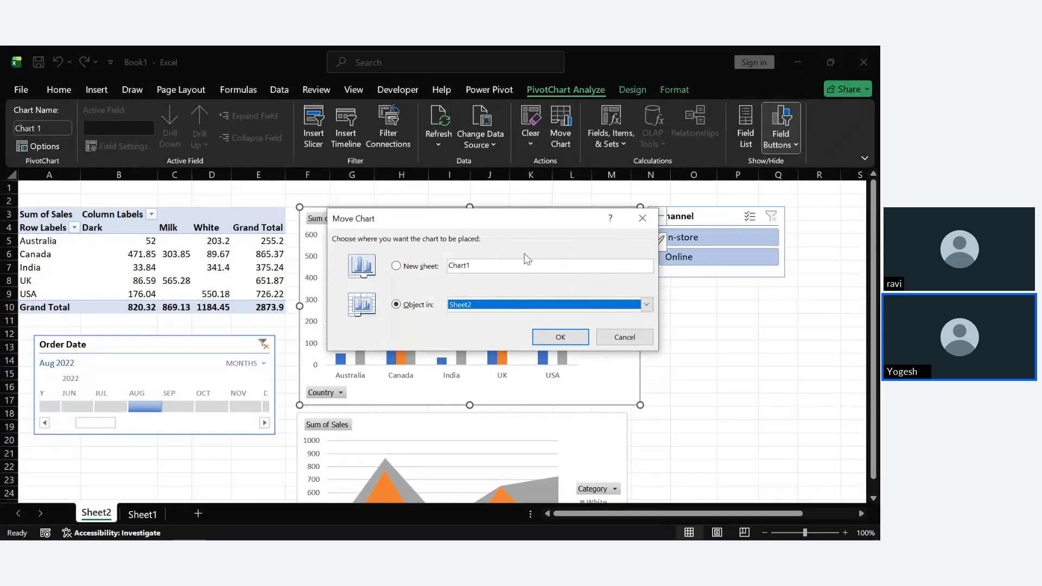
left_click(643, 217)
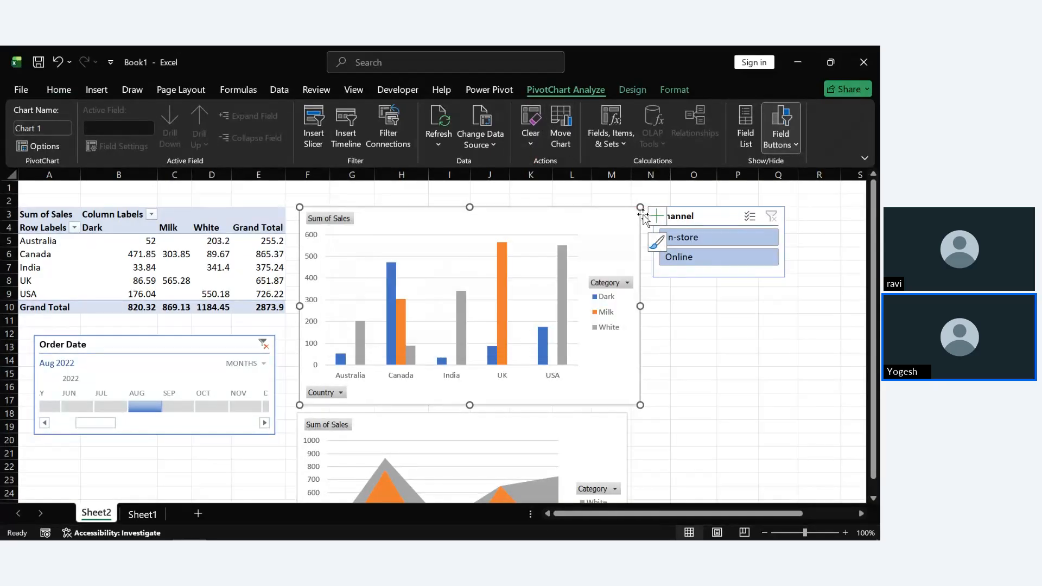
Look over the column PivotChart's Fields, Items & Sets options and its field list, and close both again.
left_click(626, 145)
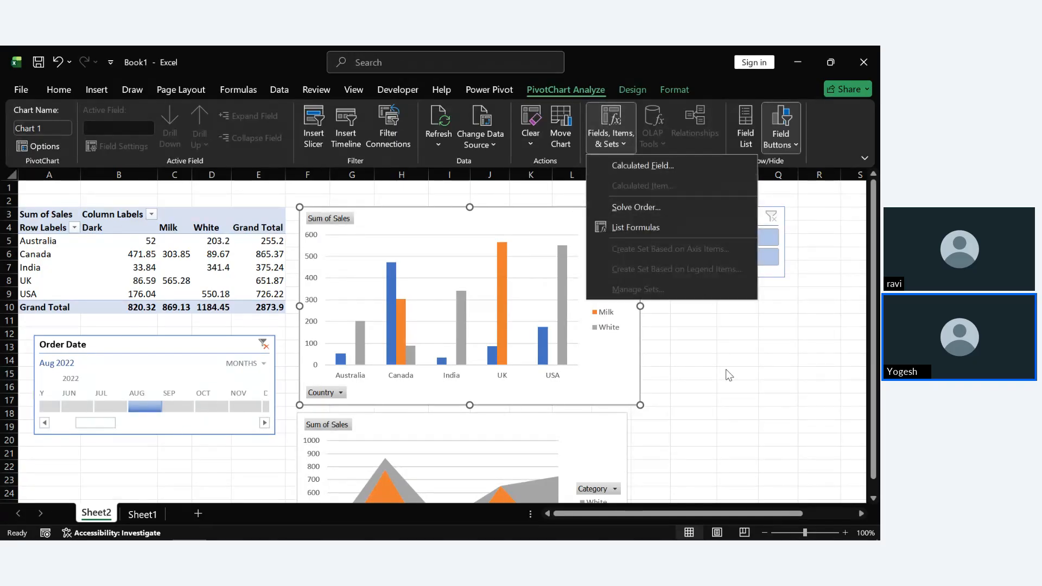
key("Escape")
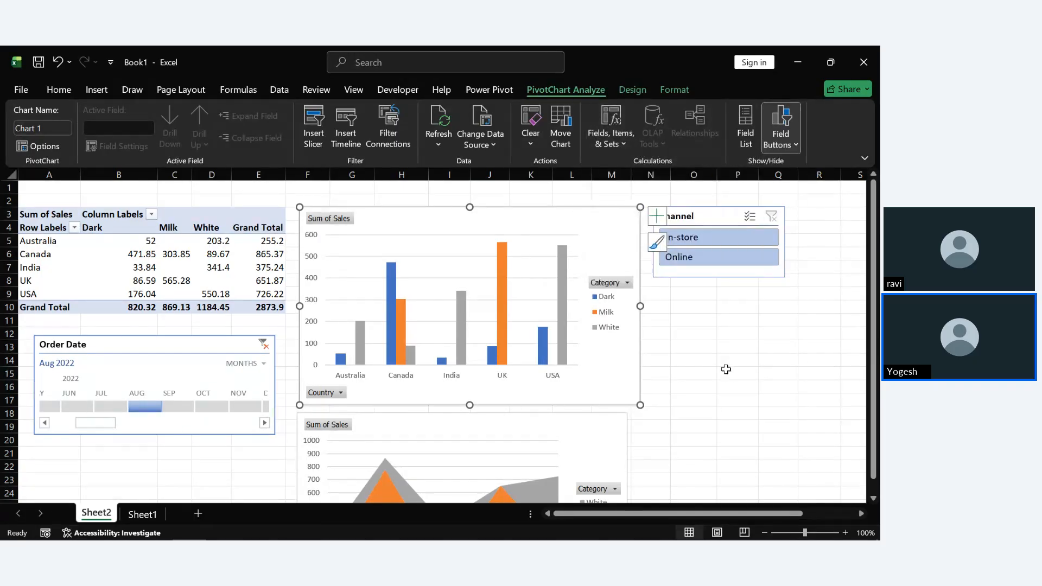
left_click(748, 142)
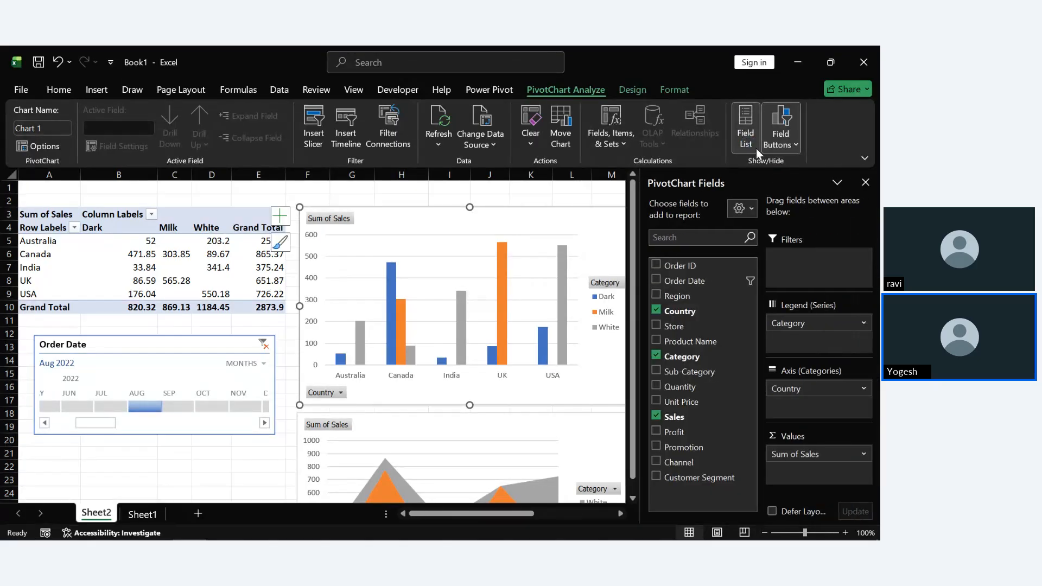
left_click(747, 138)
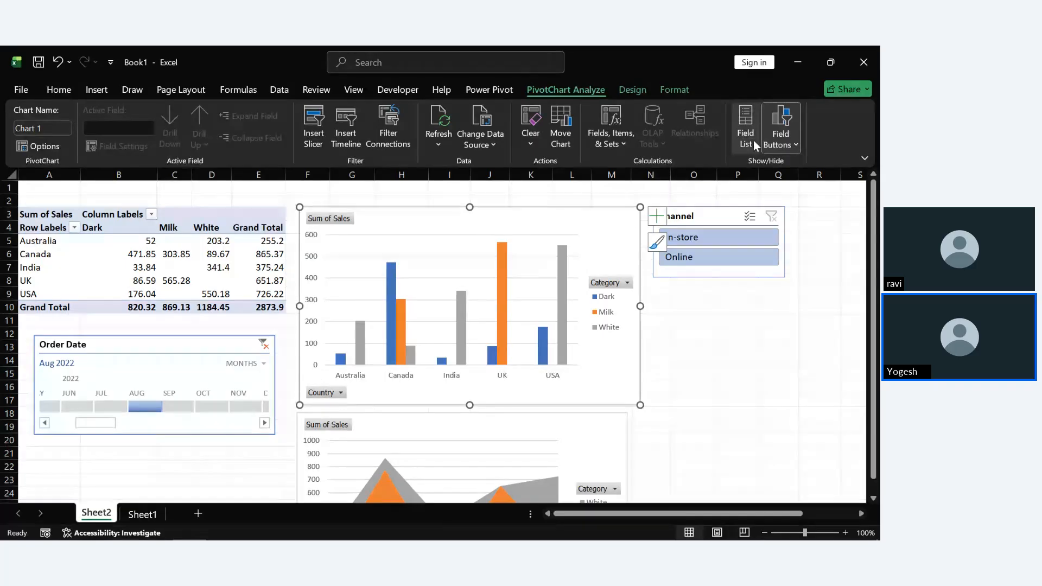
Hide all field buttons on both the column PivotChart and the area PivotChart.
left_click(779, 120)
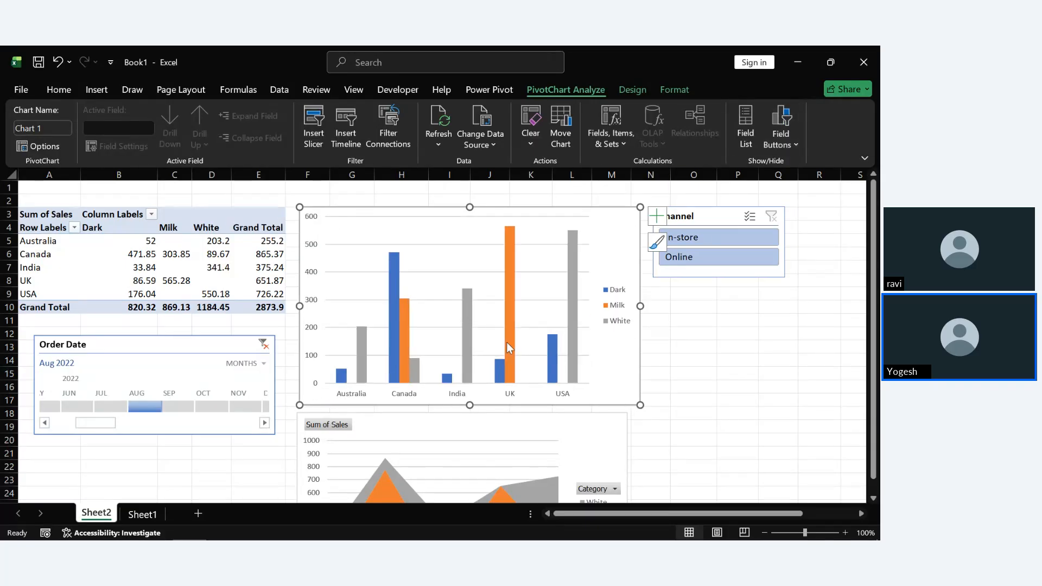
left_click(697, 399)
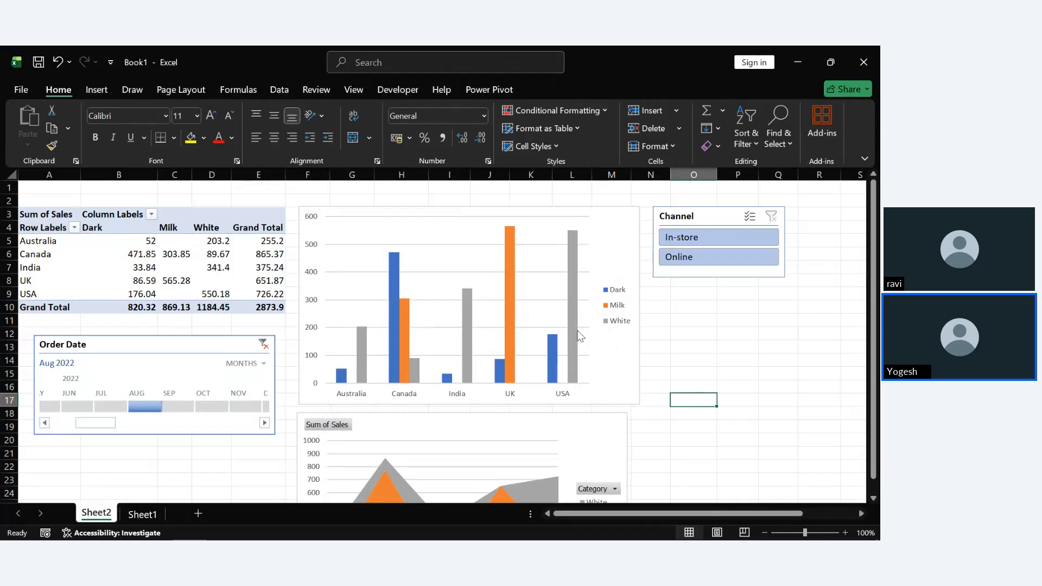
scroll(721, 365, "down", 1)
scroll(721, 365, "down", 2)
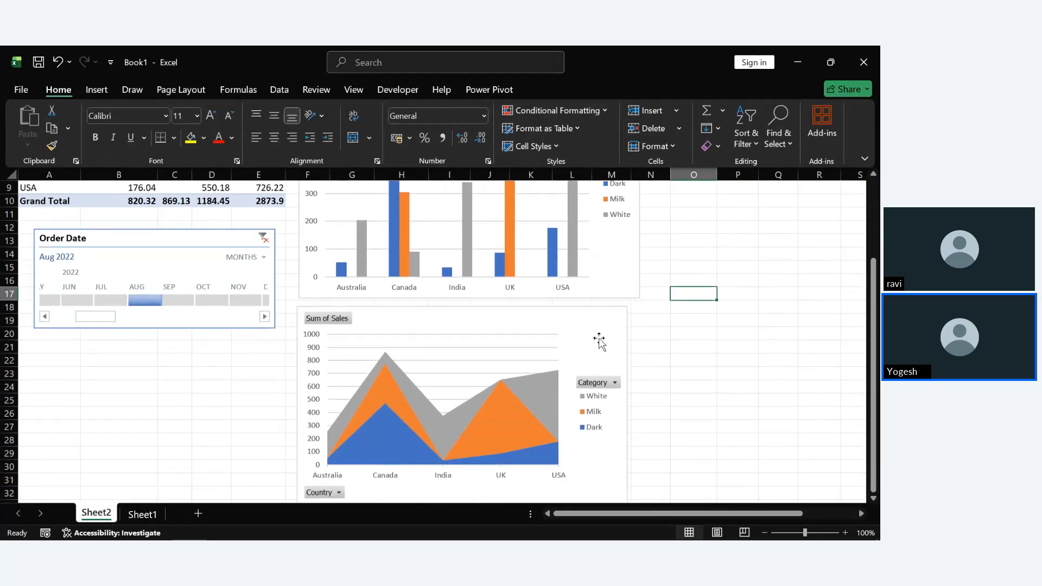
left_click(600, 342)
left_click(791, 126)
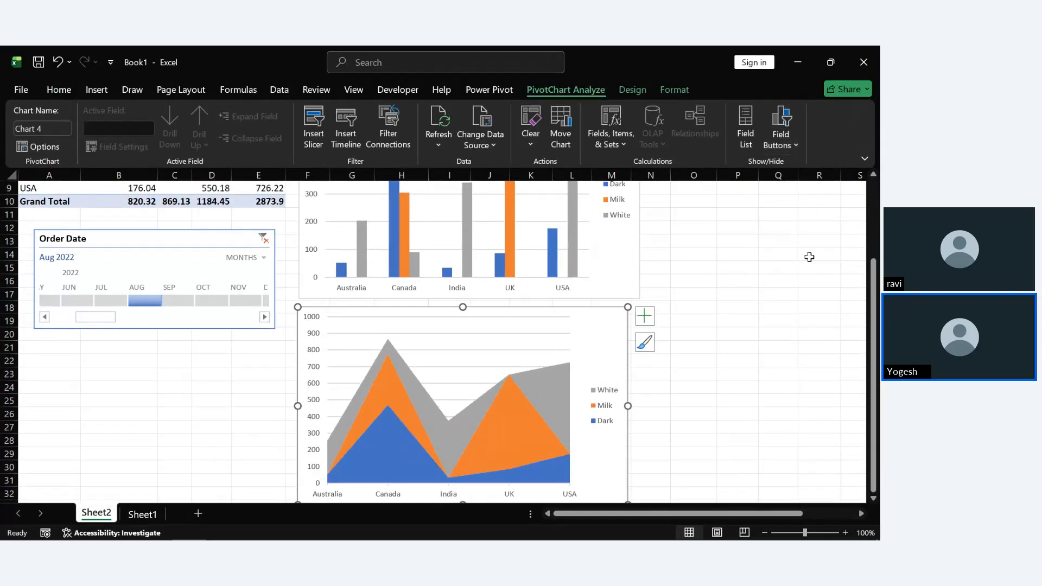
left_click(811, 305)
scroll(810, 304, "up", 2)
scroll(811, 303, "up", 1)
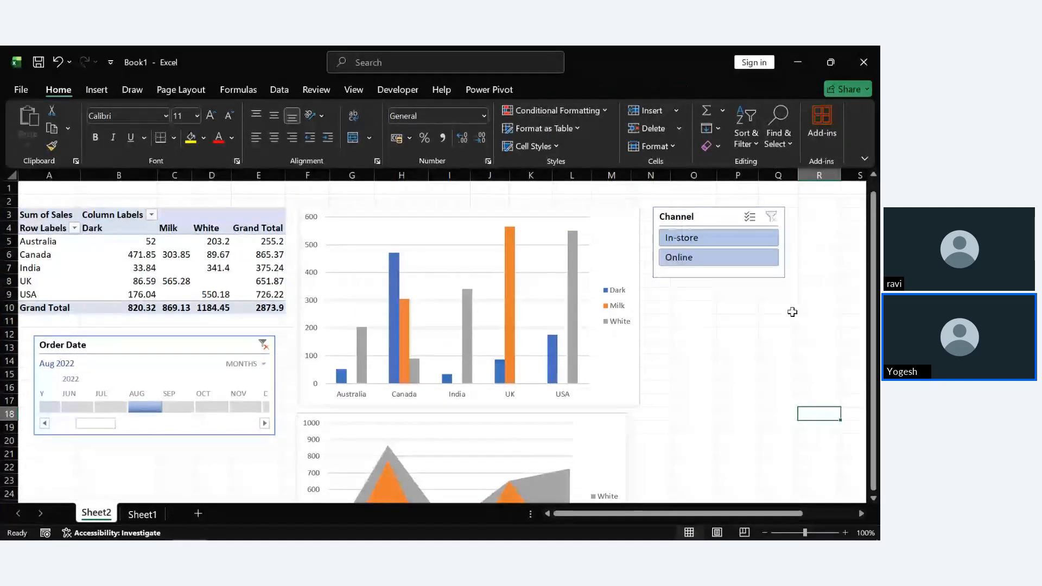
Filter the PivotCharts to the In-store channel with the slicer and inspect the columns for USA.
left_click(791, 308)
left_click(729, 237)
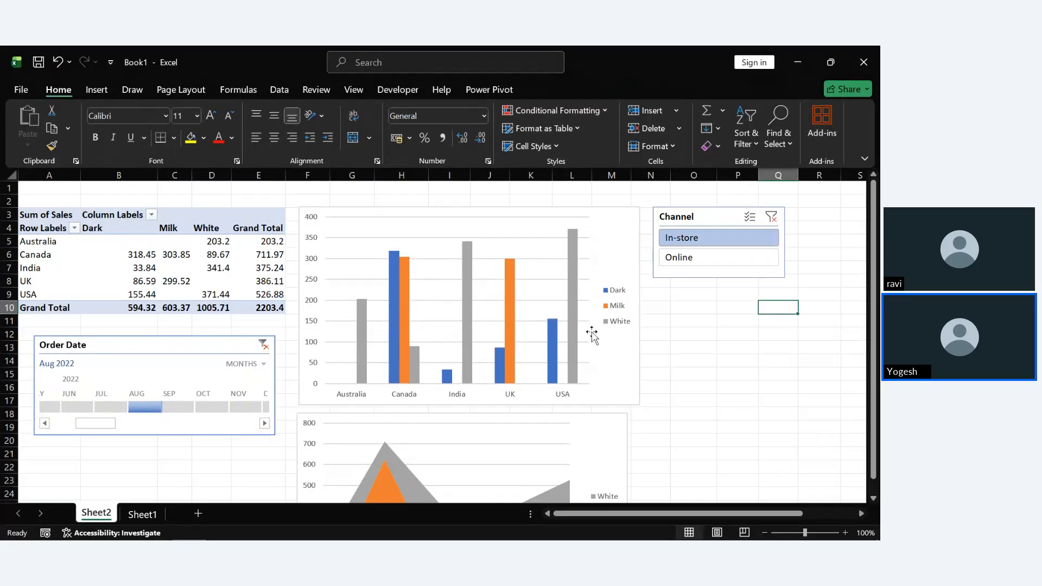
mouse_move(553, 343)
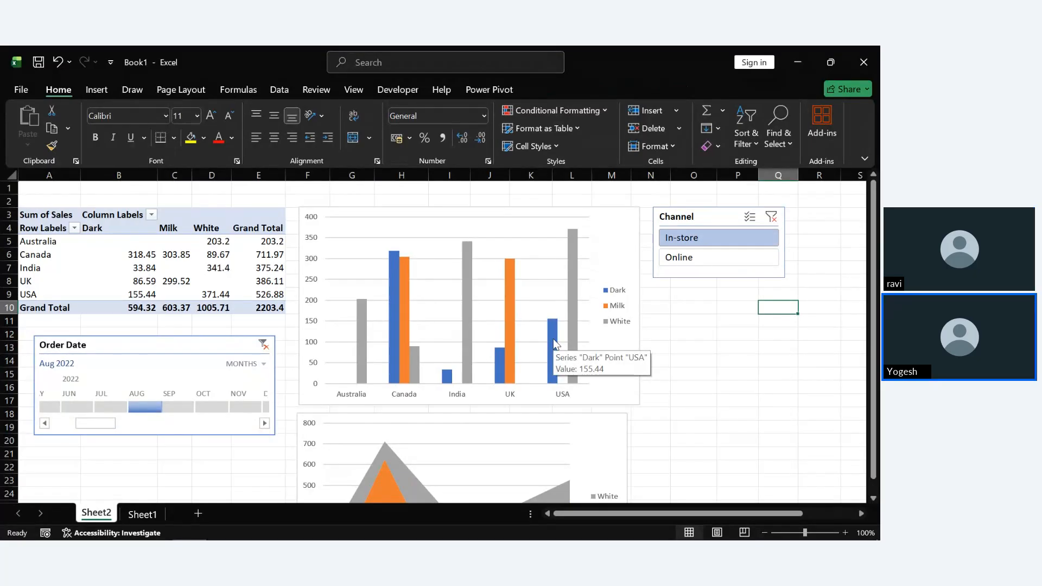
Turn off the PivotTable's +/- buttons and its field headers.
left_click(215, 218)
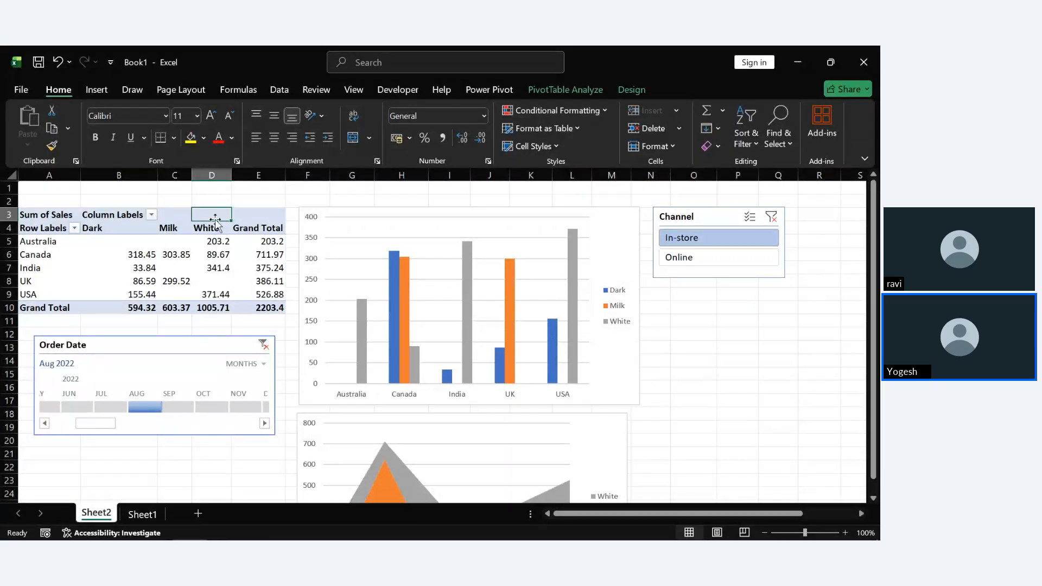
left_click(574, 92)
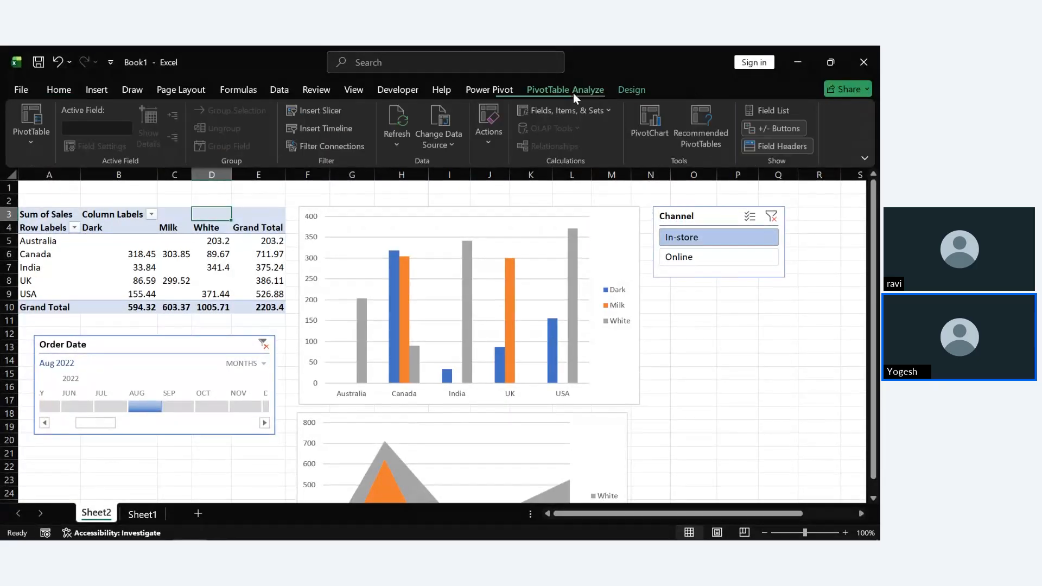
left_click(793, 144)
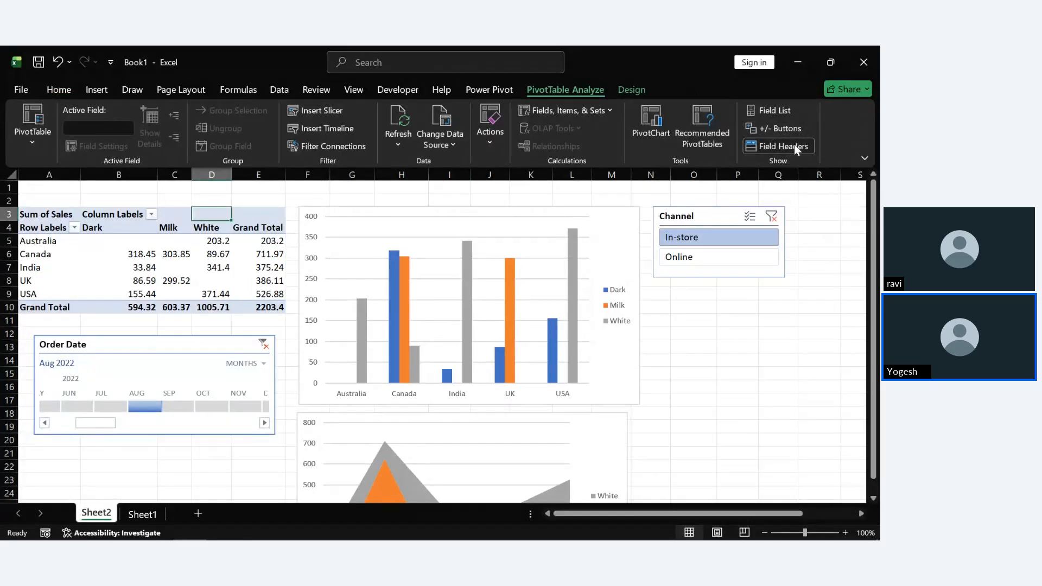
Move the Order Date timeline up and against the sheet's edge, directly beneath the PivotTable.
left_click(173, 352)
left_click_drag(168, 351, 121, 339)
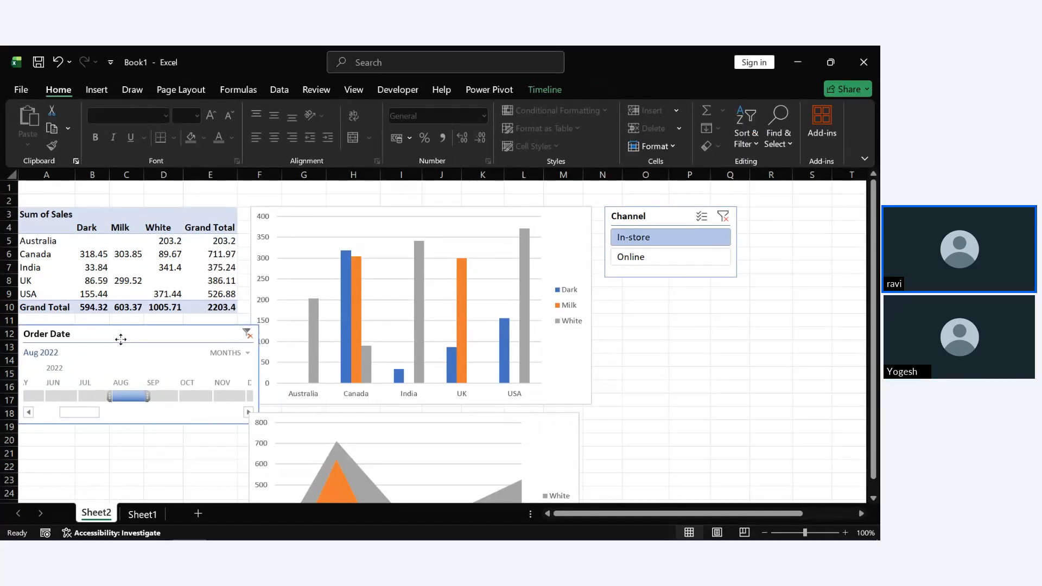
left_click(414, 216)
left_click_drag(457, 215, 471, 220)
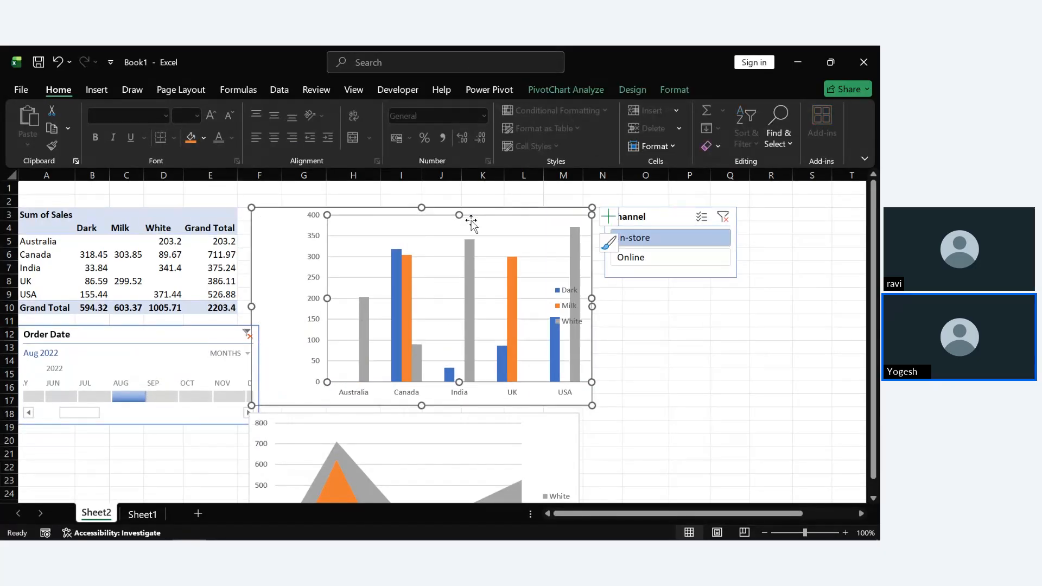
key("ctrl+z")
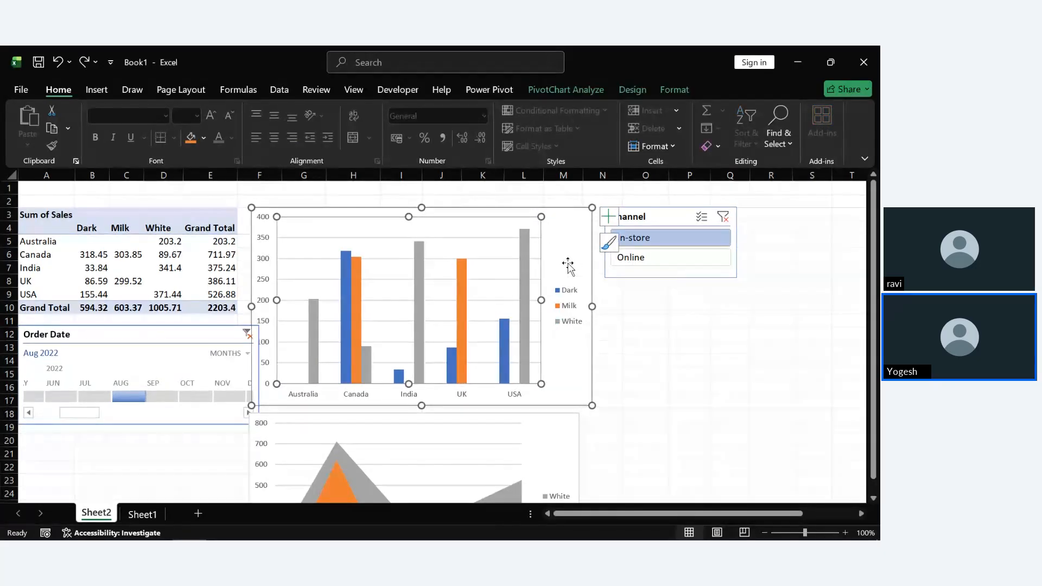
Shift the column PivotChart and the area PivotChart sideways so that neither overlaps the Order Date timeline.
left_click(569, 264)
left_click_drag(569, 263, 585, 261)
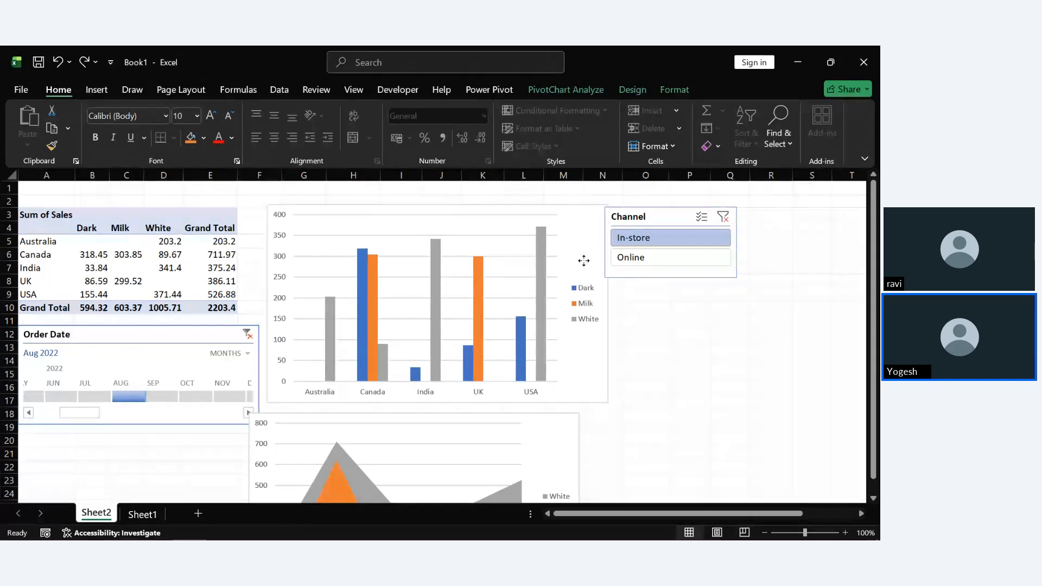
left_click(548, 432)
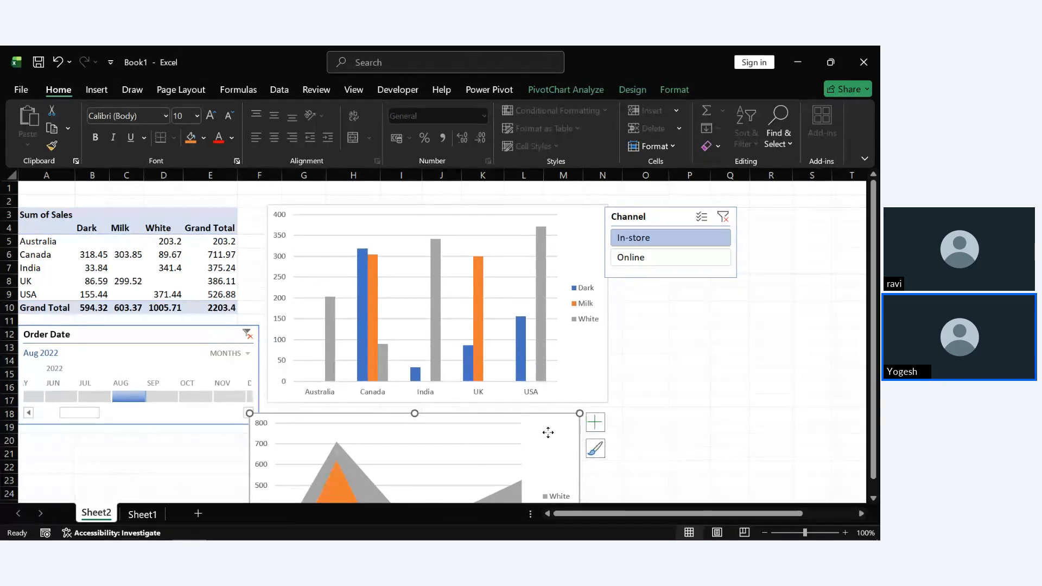
left_click_drag(549, 432, 572, 432)
Move the Channel slicer directly beneath the Order Date timeline and deselect it.
left_click_drag(672, 219, 86, 441)
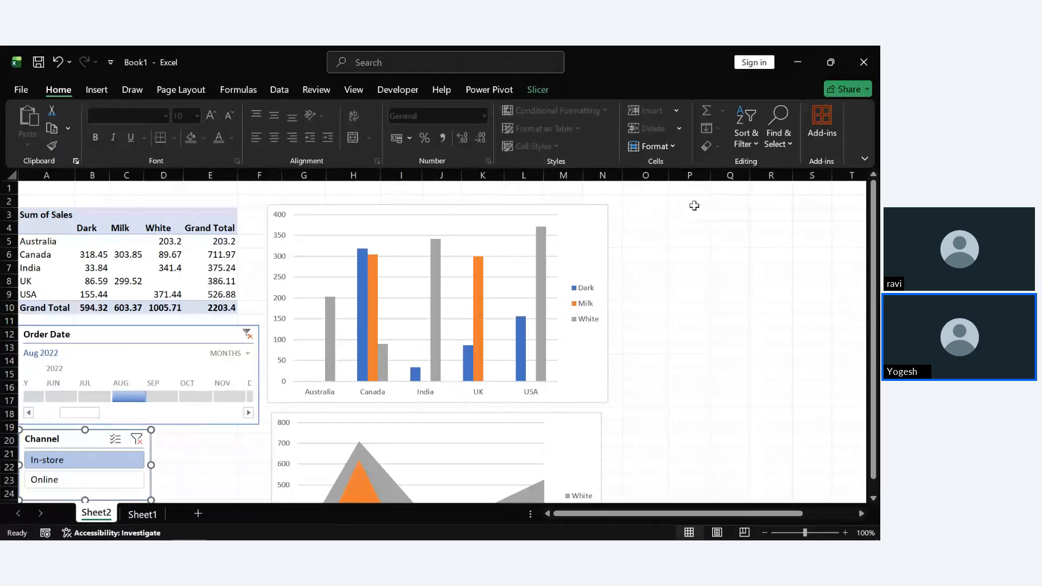
left_click(832, 200)
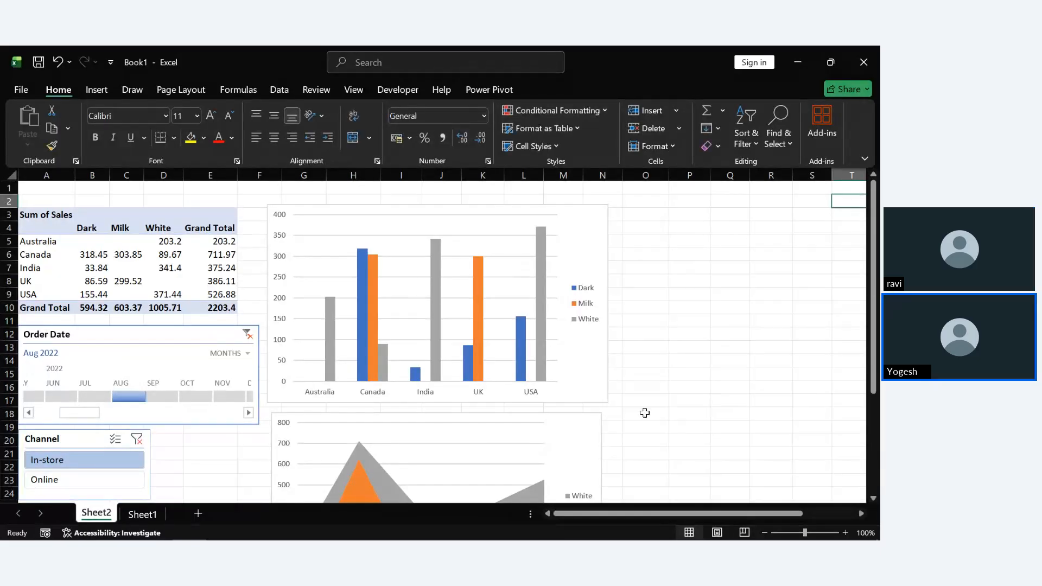
Filter the PivotCharts to the Online channel with the slicer and to Sep 2022 with the Order Date timeline.
scroll(645, 412, "down", 3)
scroll(644, 412, "down", 1)
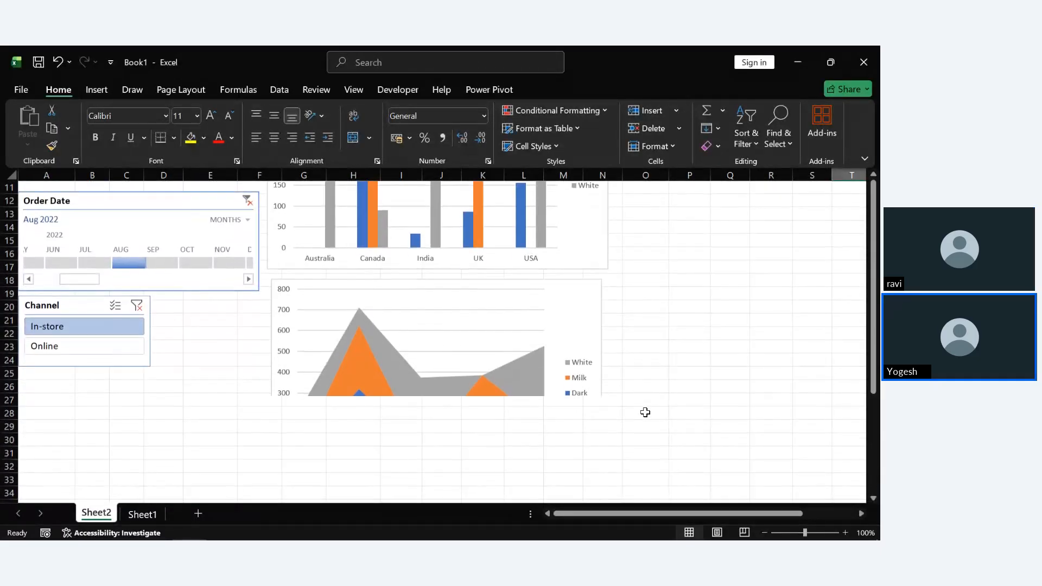
left_click(80, 347)
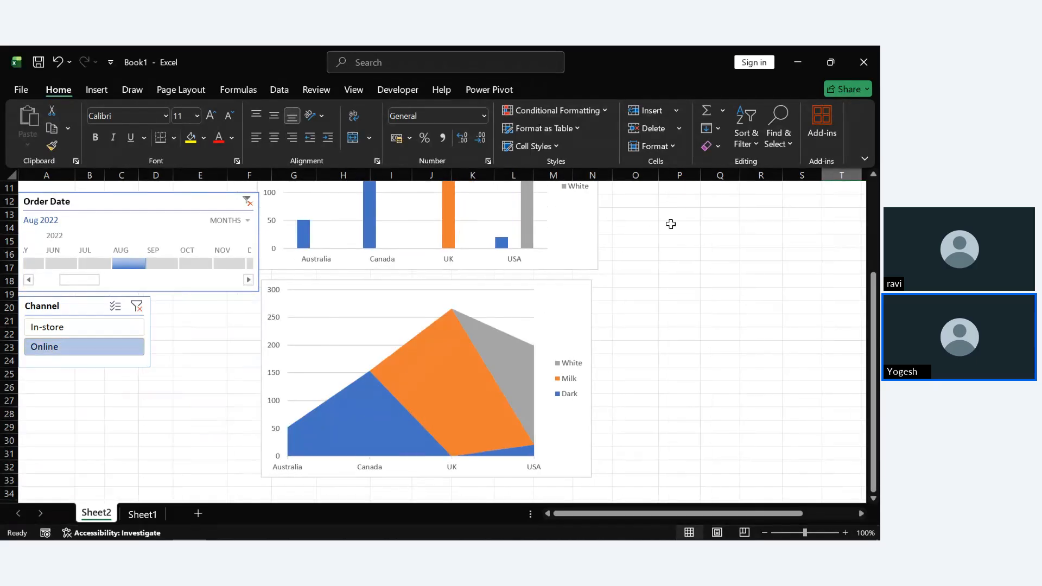
scroll(671, 224, "up", 3)
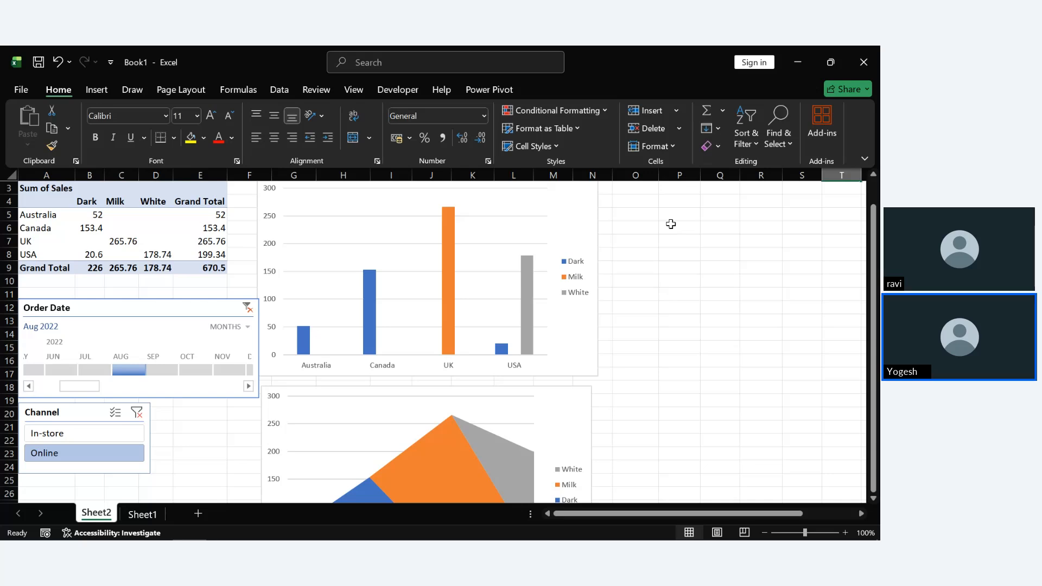
left_click(163, 370)
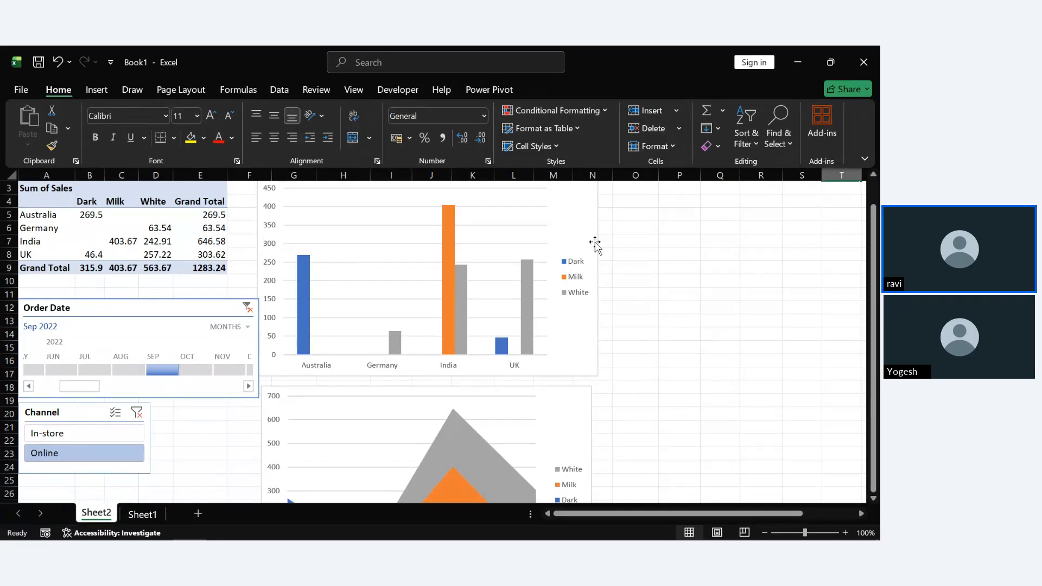
Move both PivotCharts slightly farther from the timeline to leave a gap beside it, and deselect them.
left_click_drag(577, 209, 594, 215)
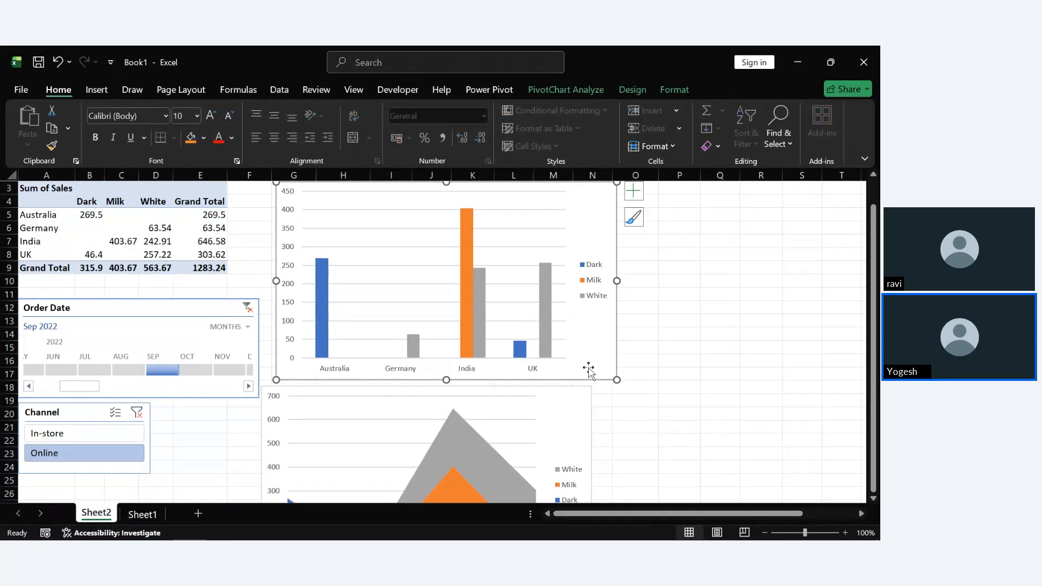
left_click_drag(576, 408, 592, 408)
left_click(677, 343)
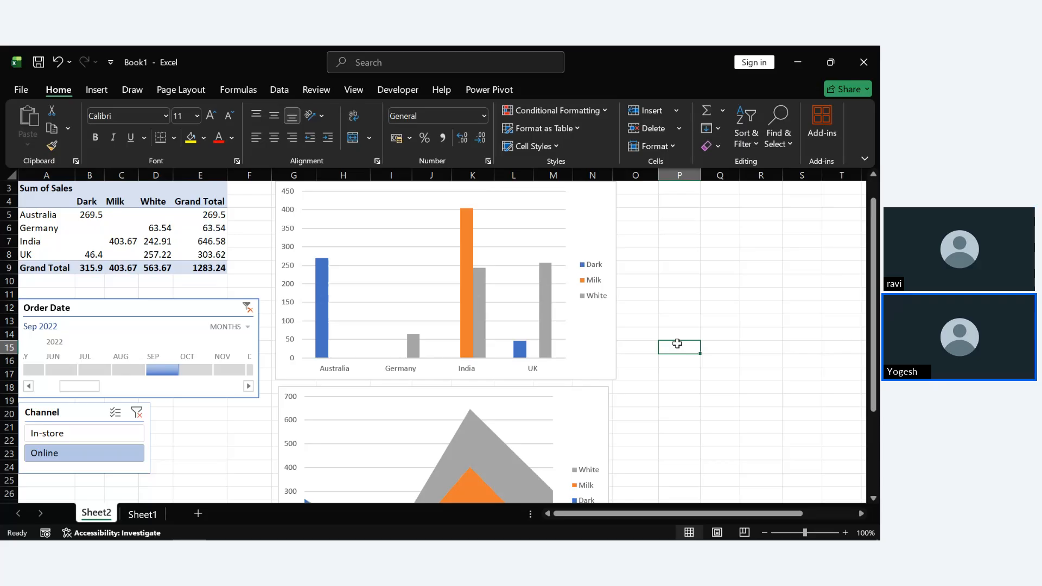
Rename Sheet2 as Pivot.
right_click(100, 514)
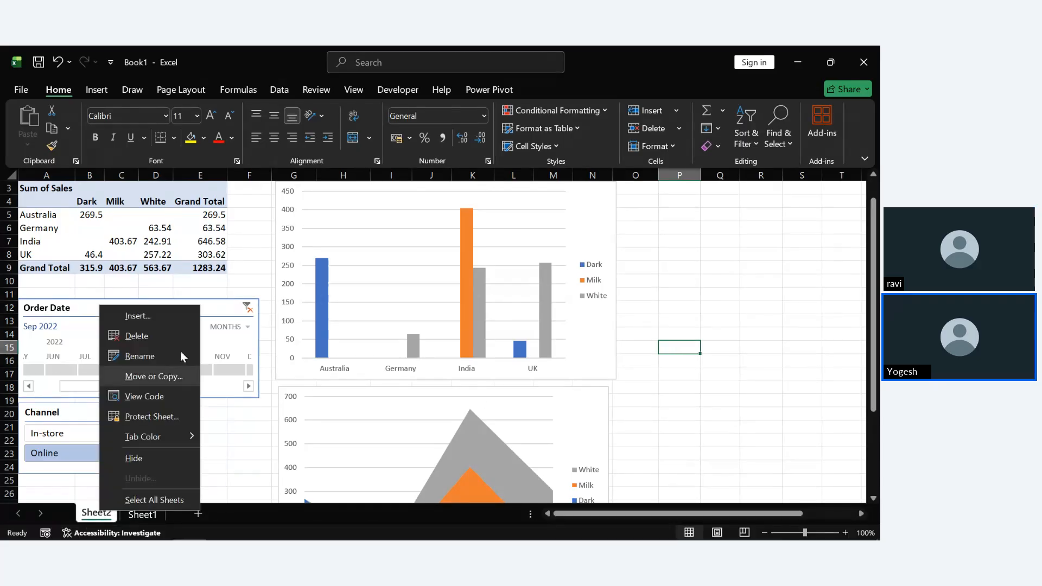
left_click(142, 358)
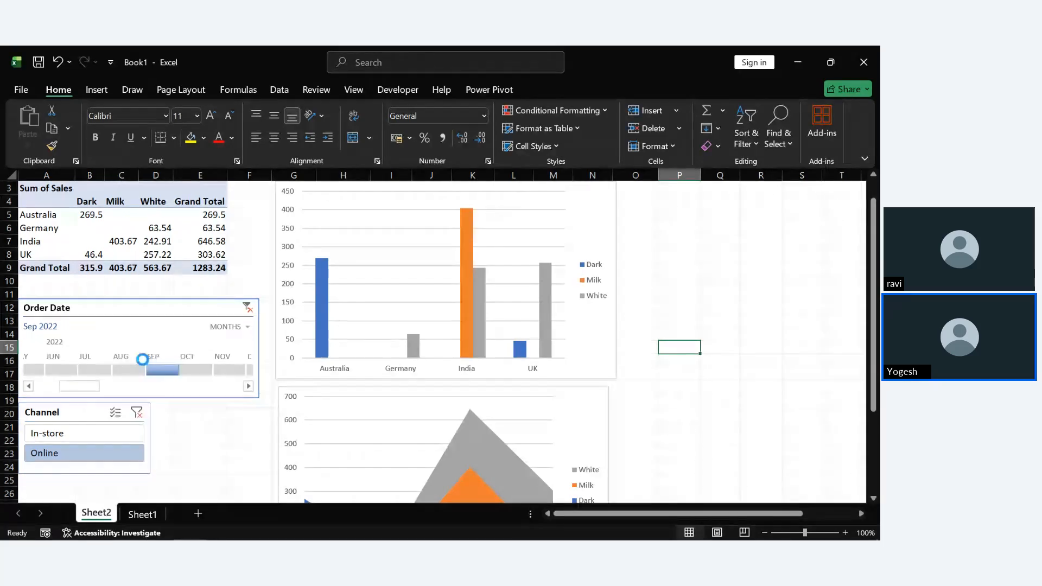
type("Pivot")
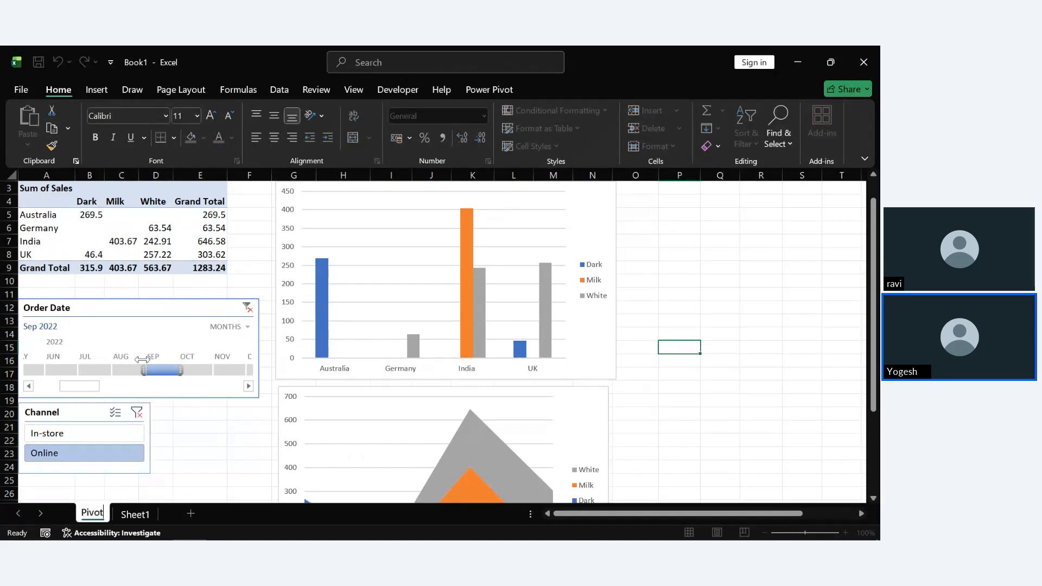
Rename Sheet1 as Raw and clear the selection of its data.
right_click(135, 513)
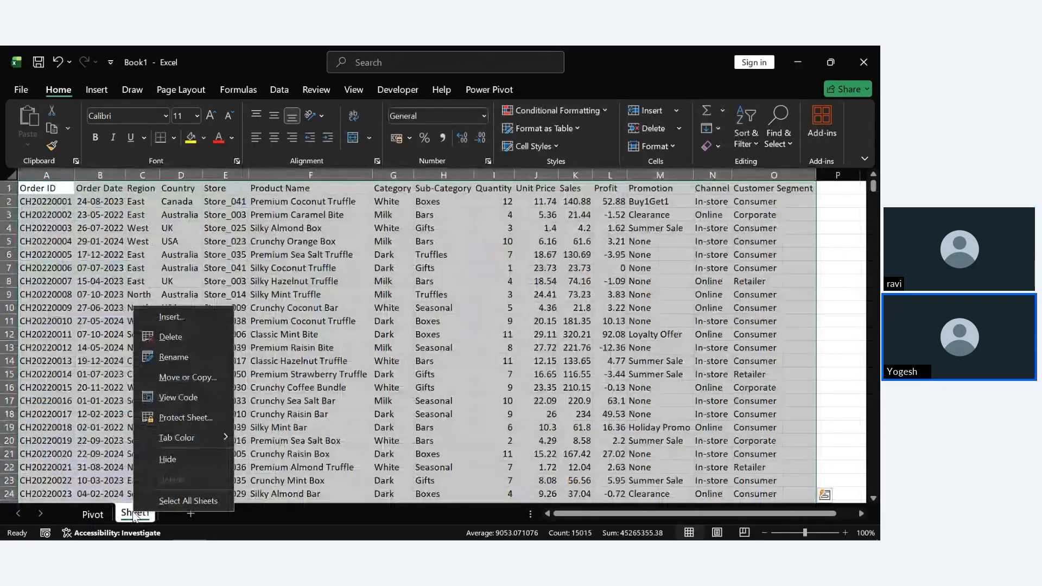
left_click(170, 359)
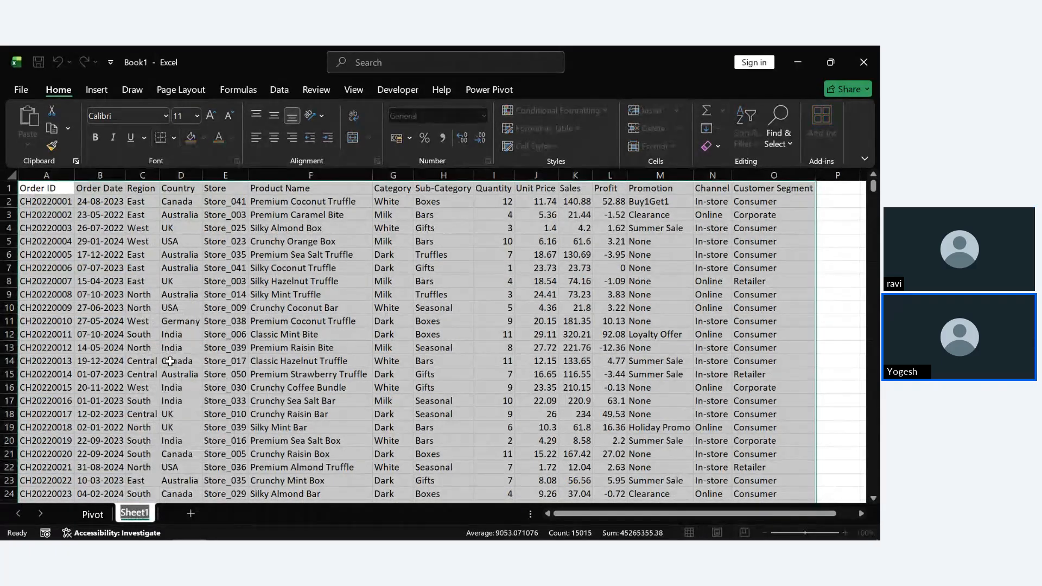
type("Raw")
key("Return")
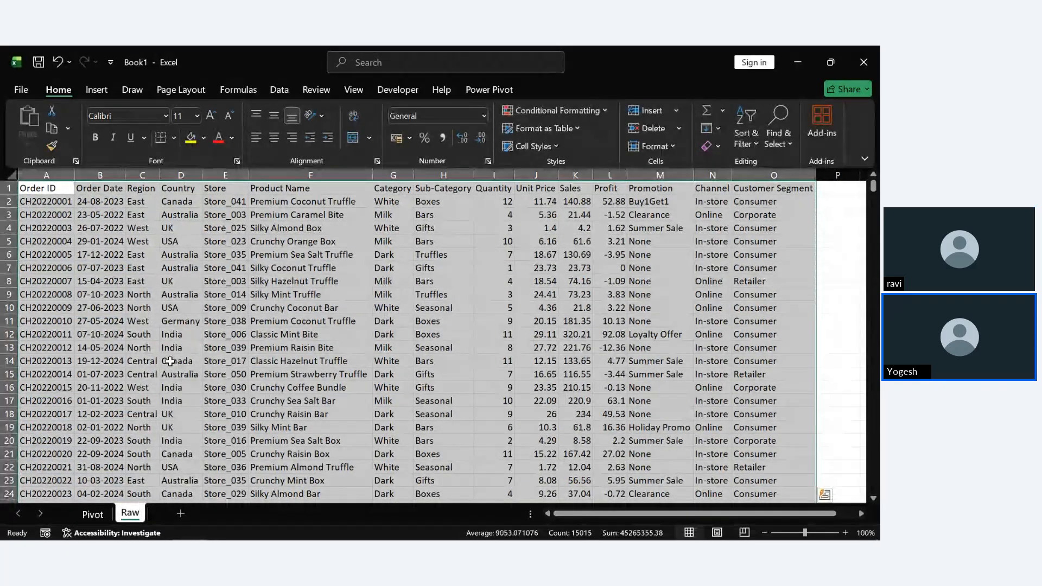
left_click(826, 282)
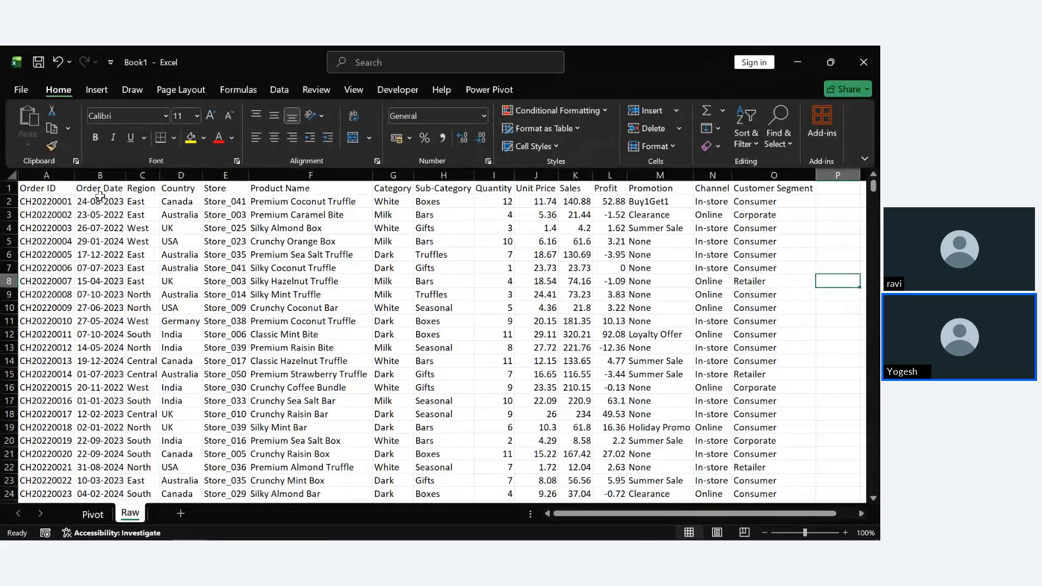
Check the extent of the raw data by selecting from Order ID to its last cell, and return to the first rows.
left_click(48, 186)
key("ctrl+shift+End")
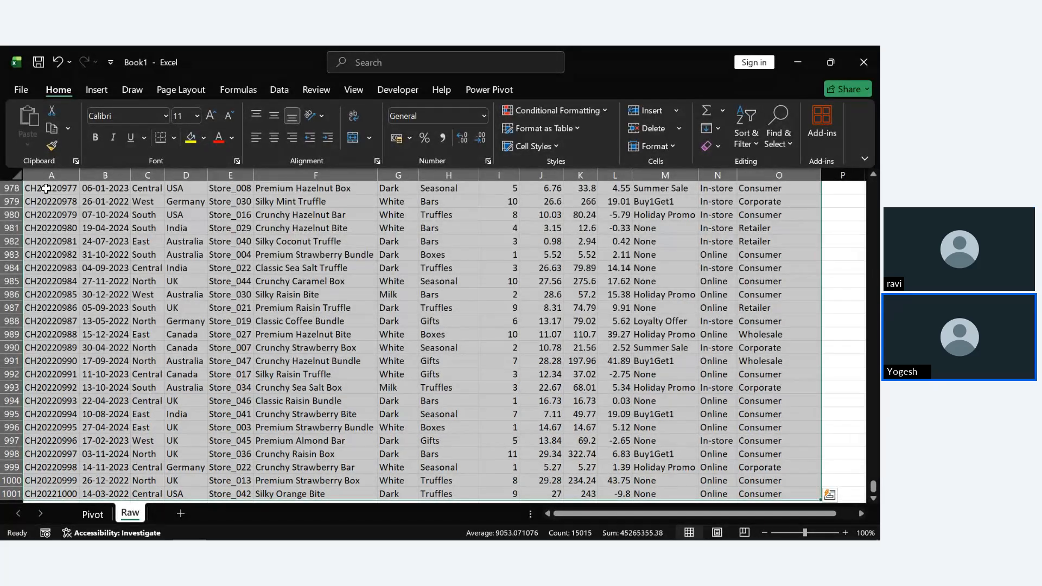
left_click(843, 230)
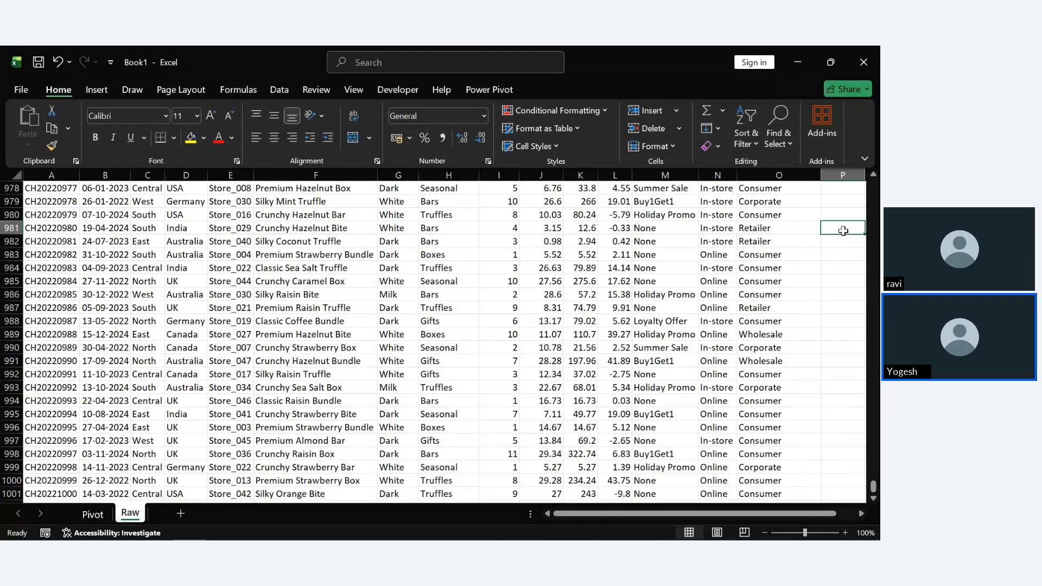
scroll(842, 230, "up", 15)
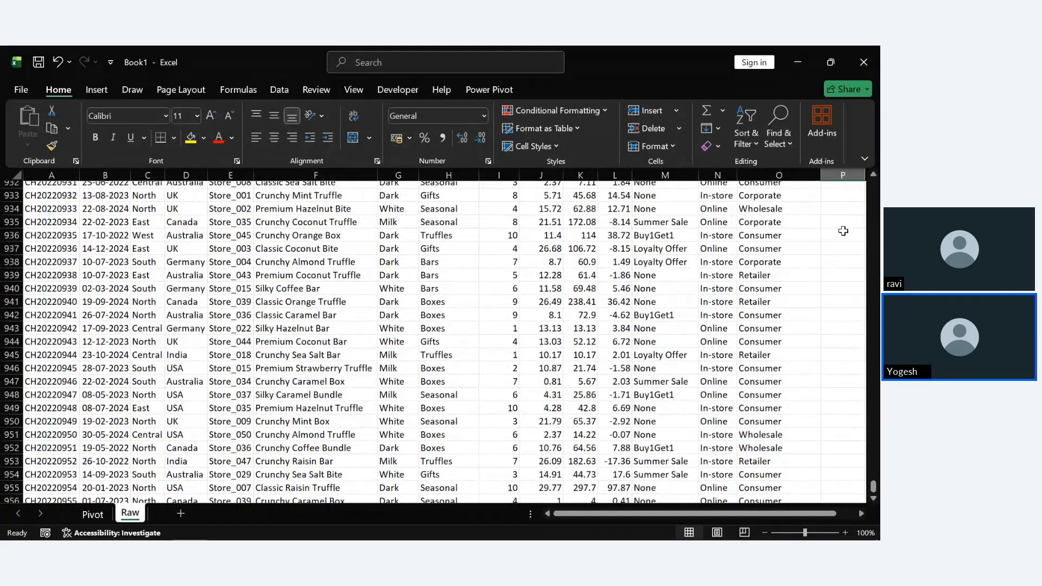
scroll(842, 231, "up", 1)
scroll(868, 473, "up", 2)
left_click_drag(874, 473, 873, 187)
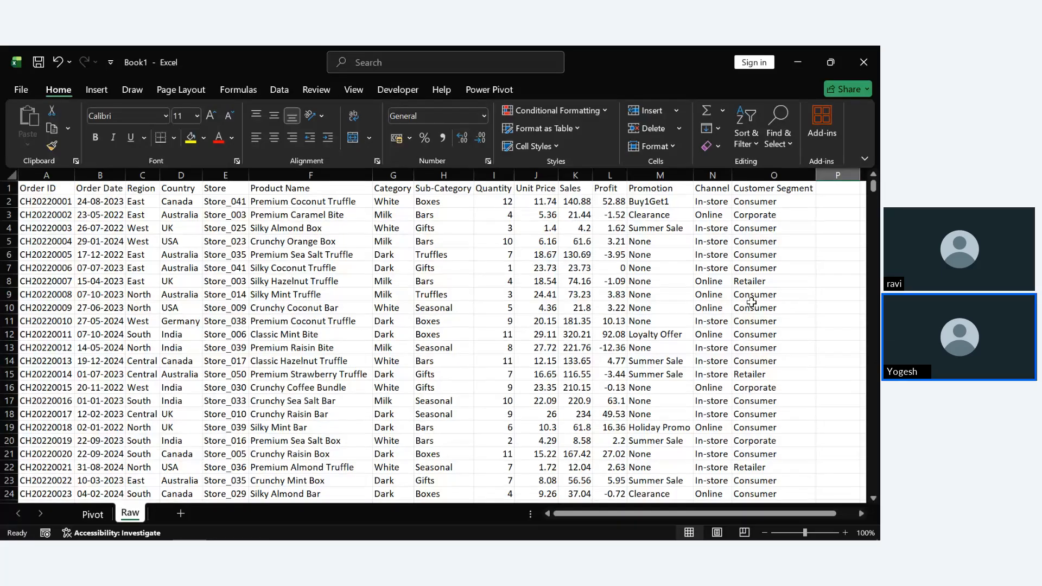
Insert a Filled Map chart from the data on the Raw sheet.
left_click(96, 90)
left_click(403, 142)
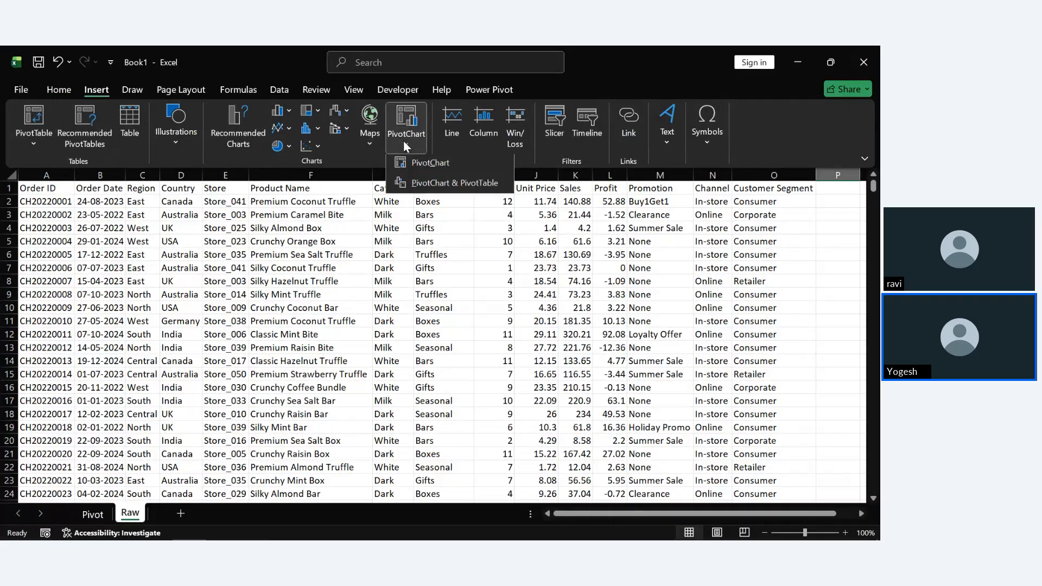
left_click(368, 141)
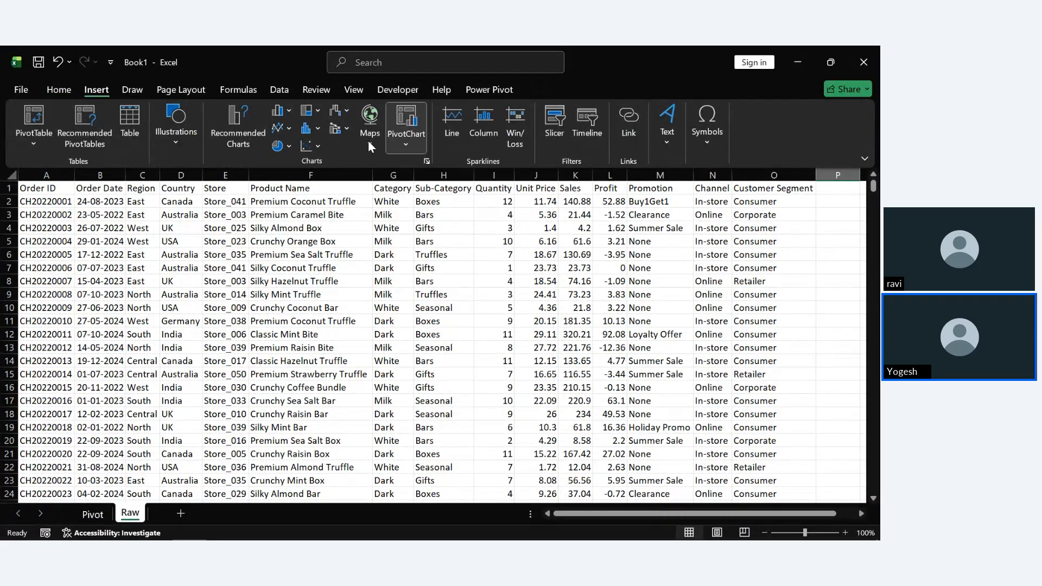
left_click(368, 142)
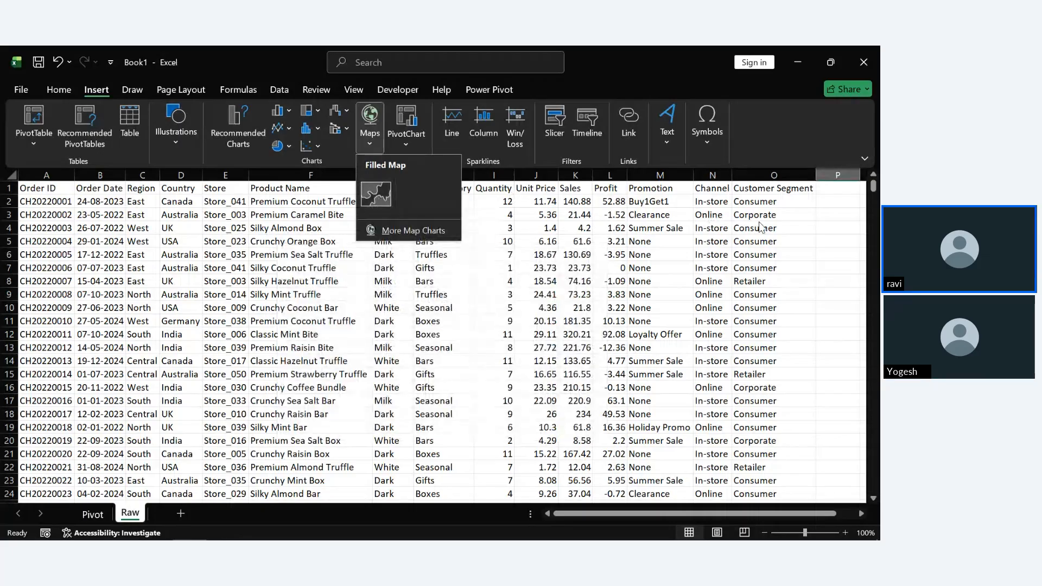
left_click(376, 193)
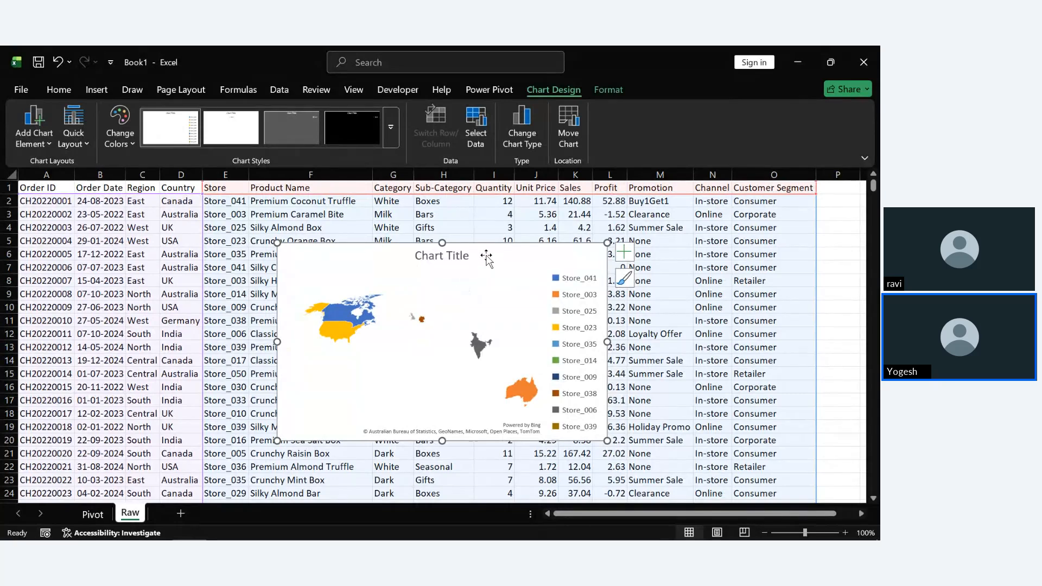
Move the map chart into the empty columns beside Customer Segment, level with the first rows, and deselect it.
left_click_drag(486, 260, 669, 245)
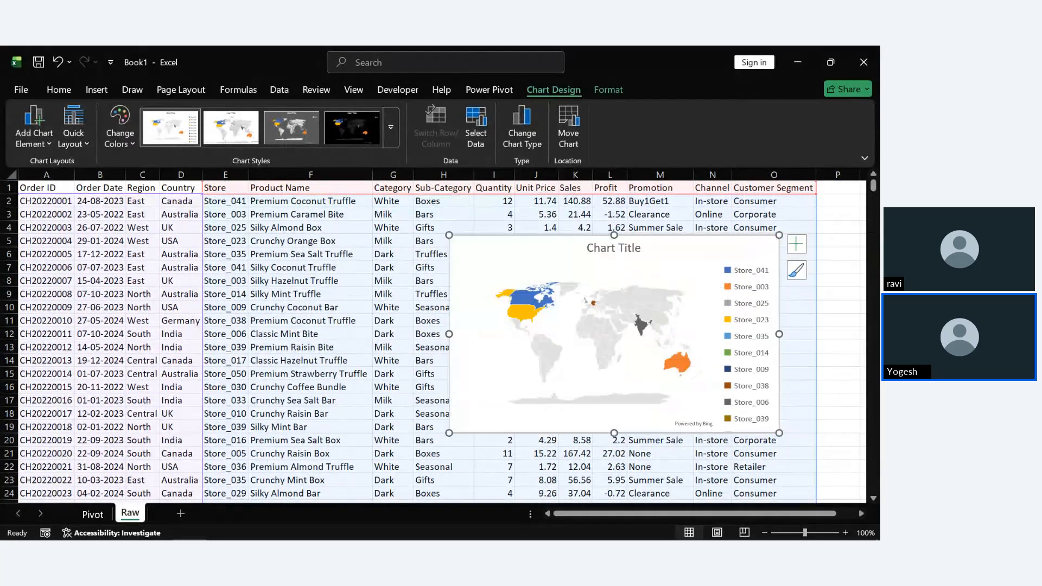
scroll(408, 363, "right", 5)
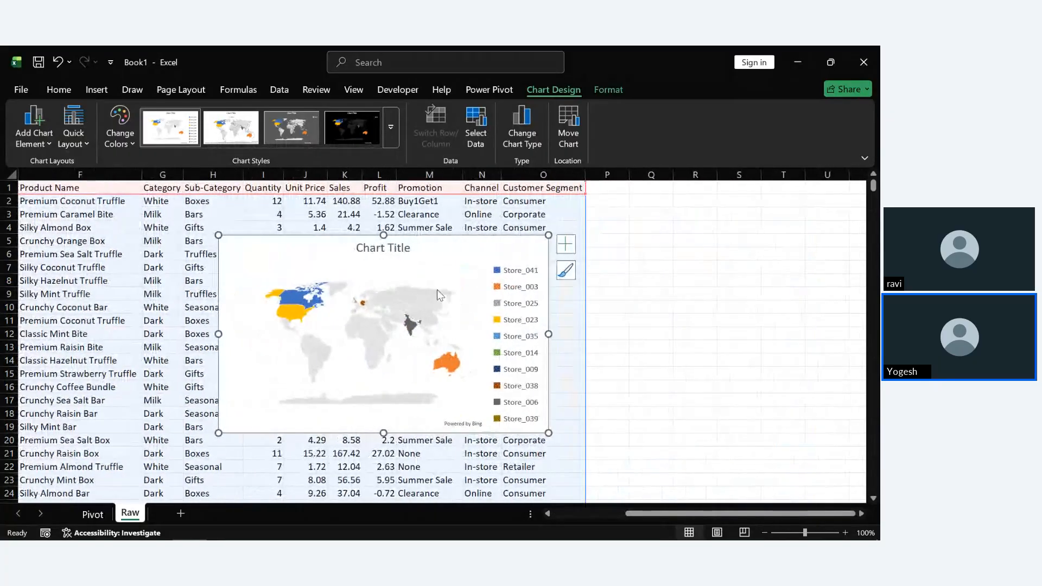
left_click_drag(454, 248, 838, 231)
scroll(417, 337, "right", 4)
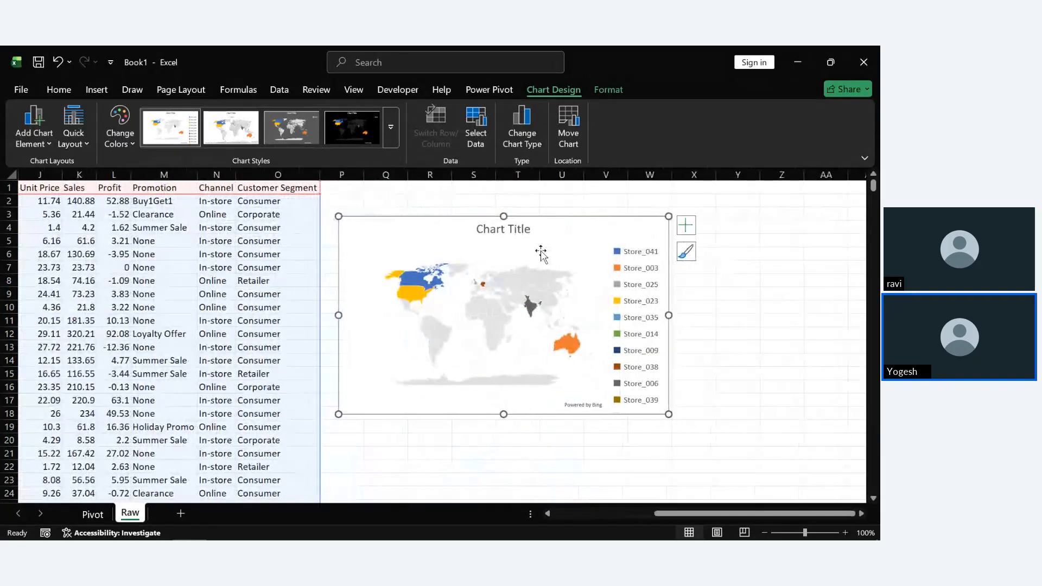
left_click_drag(568, 232, 556, 203)
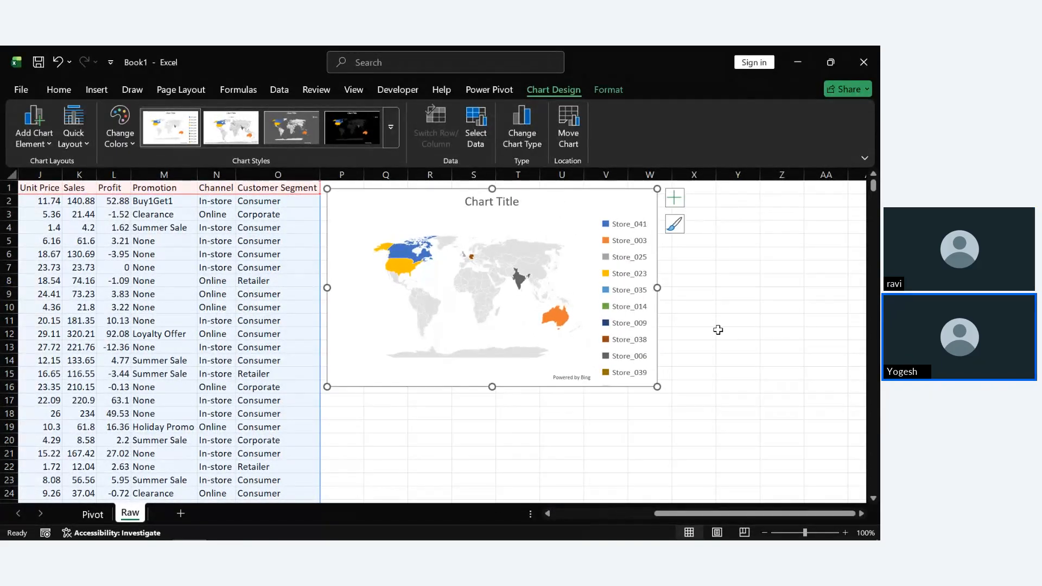
left_click(732, 338)
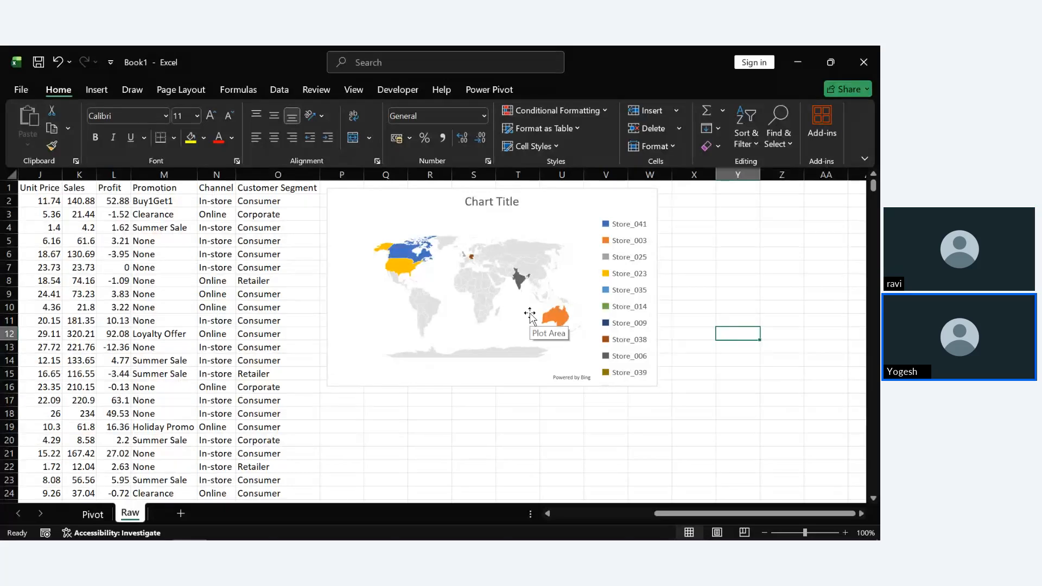
mouse_move(42, 539)
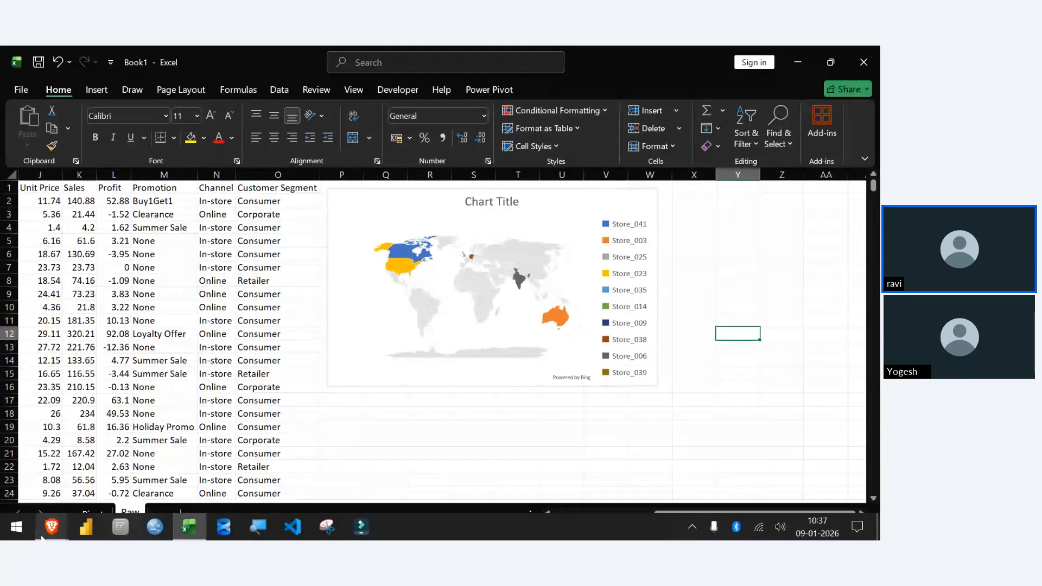
left_click(77, 450)
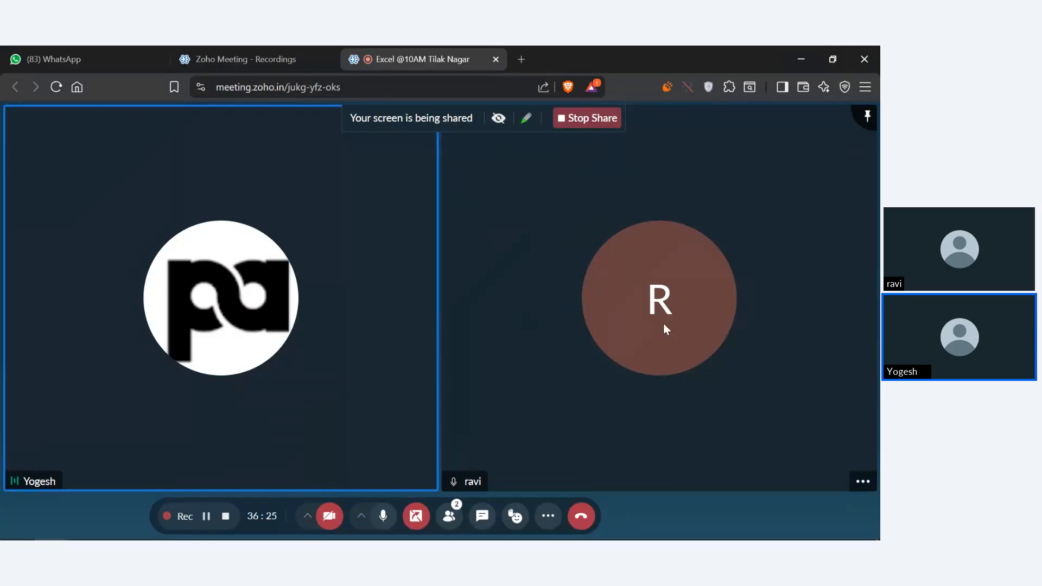
left_click(808, 50)
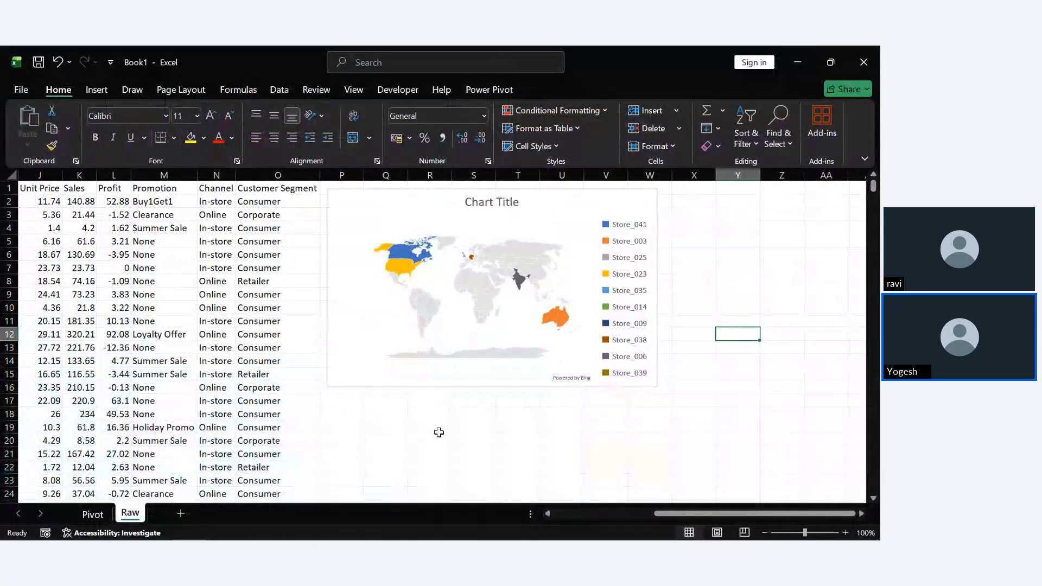
Open the map chart's data source selection and remove all of its series.
left_click(455, 381)
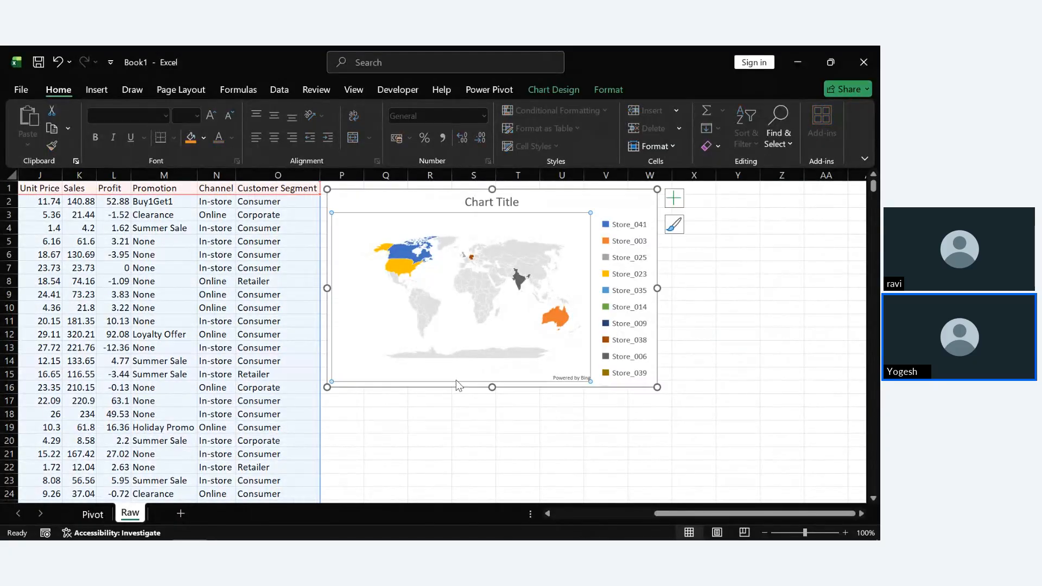
right_click(614, 205)
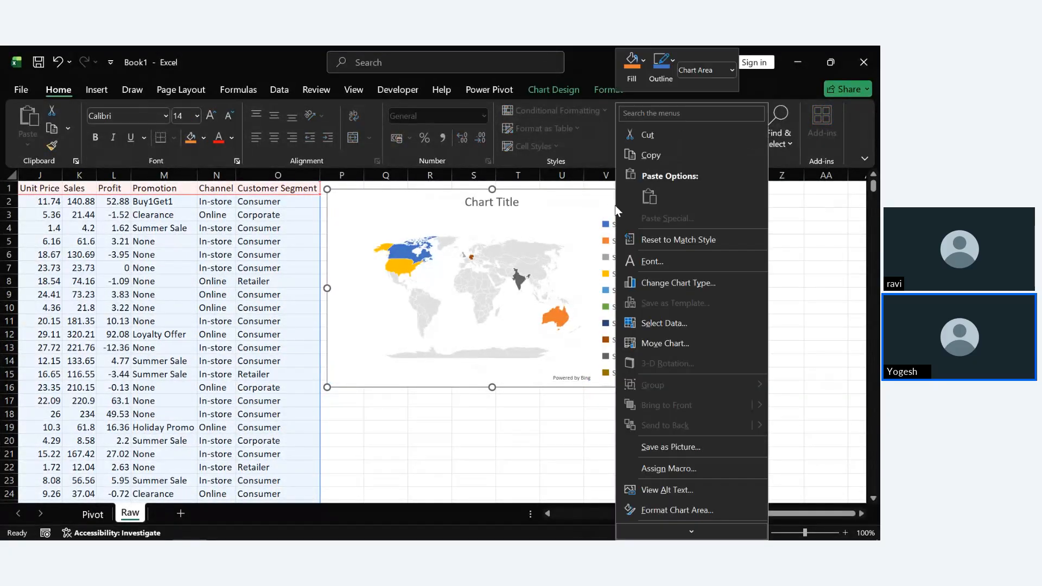
left_click(673, 323)
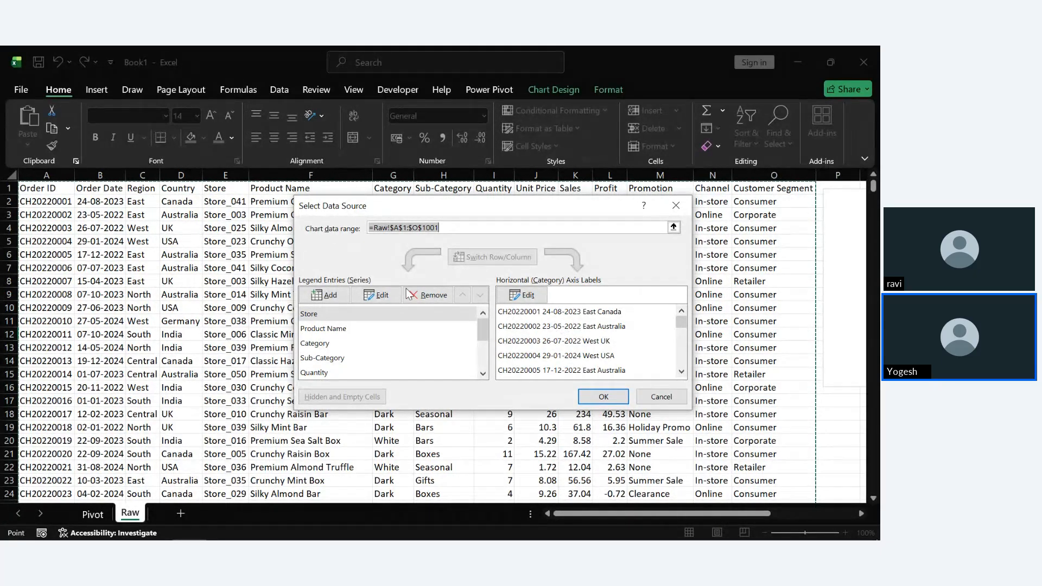
left_click(418, 297)
left_click(418, 297)
left_click(418, 297)
left_click(417, 297)
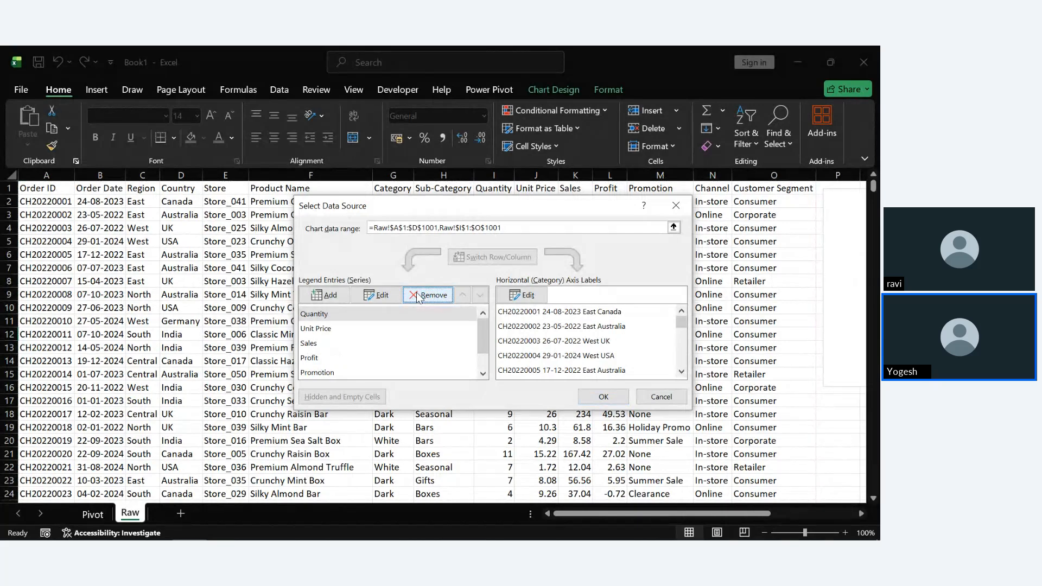
left_click(417, 296)
left_click(416, 296)
left_click(417, 295)
left_click(417, 296)
left_click(416, 295)
left_click(416, 296)
left_click(417, 295)
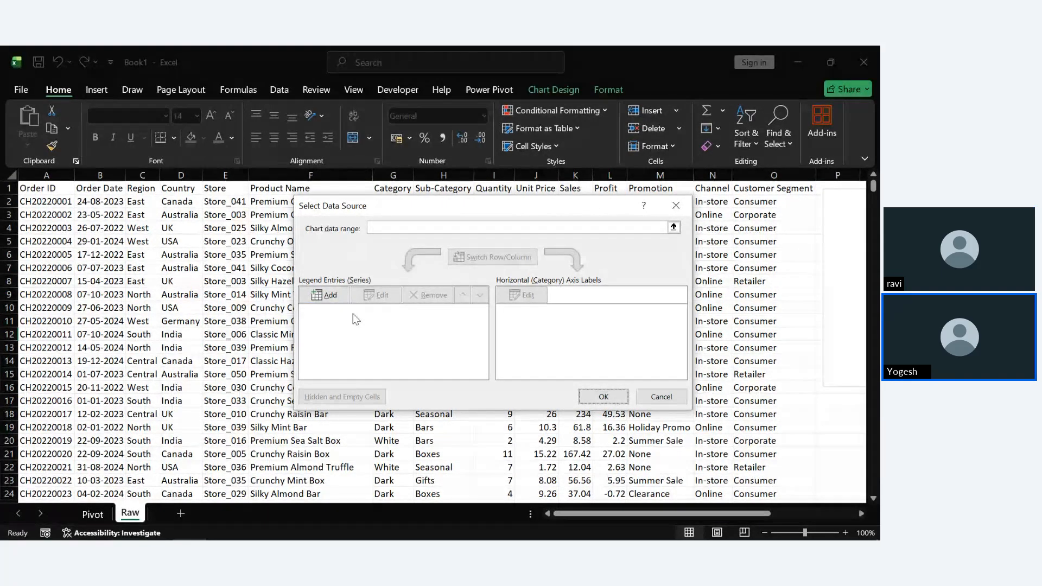
Try to add a map series with Sales cells K2:K26 as its name, and discard the data source changes.
left_click(325, 297)
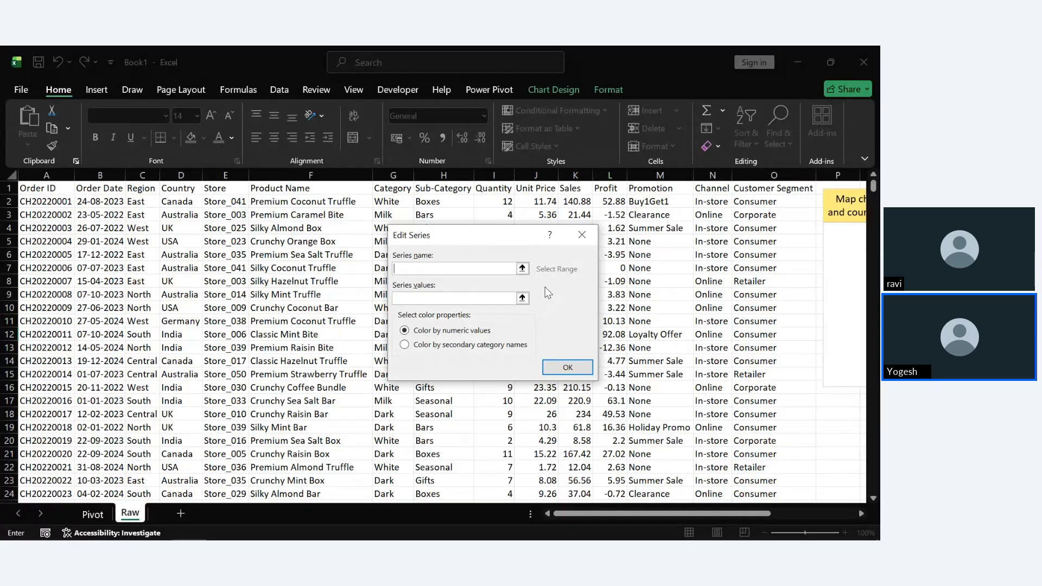
left_click(522, 271)
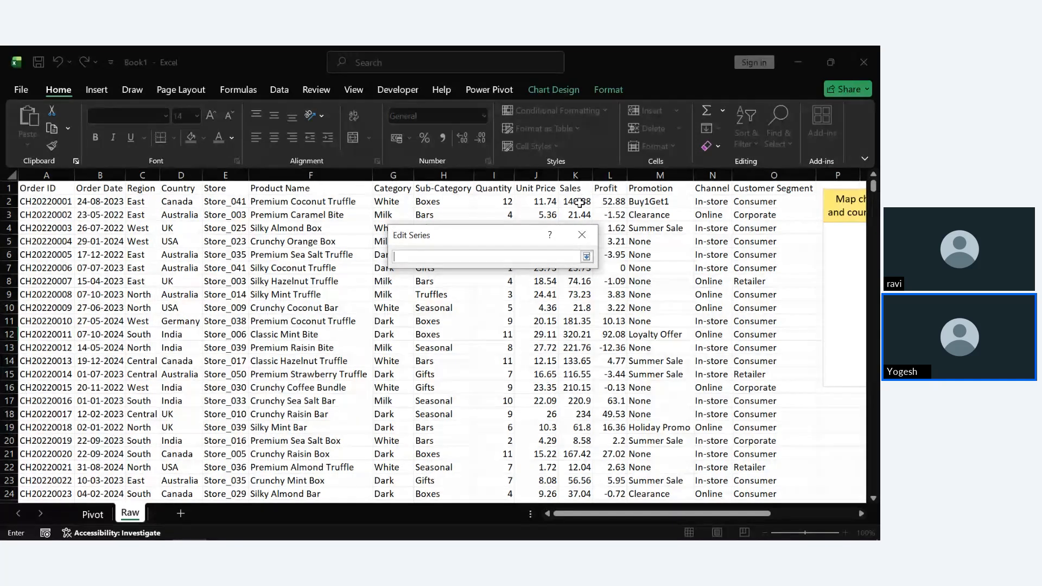
left_click_drag(579, 203, 577, 203)
scroll(579, 203, "down", 7)
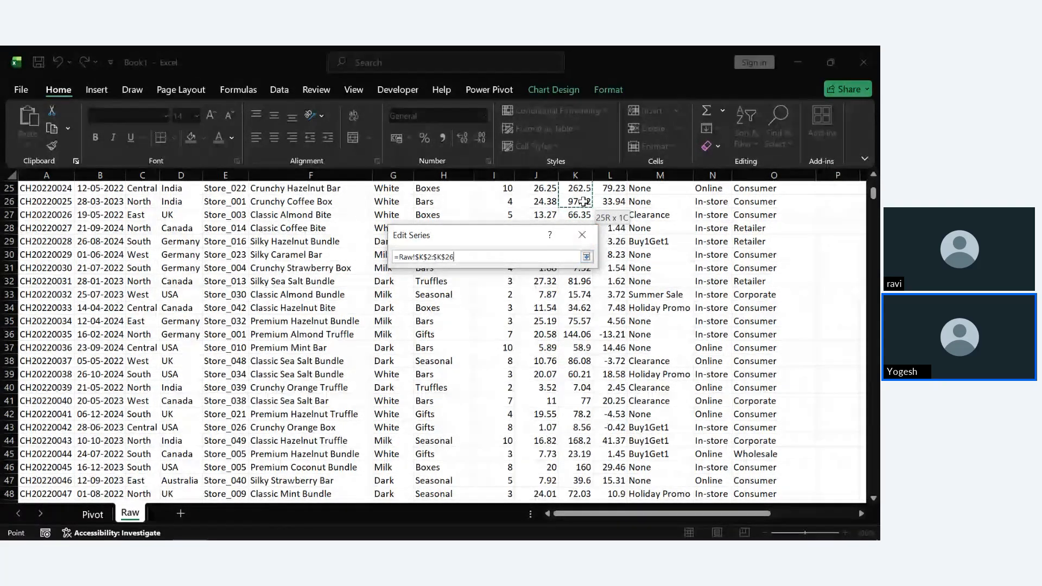
left_click(571, 240)
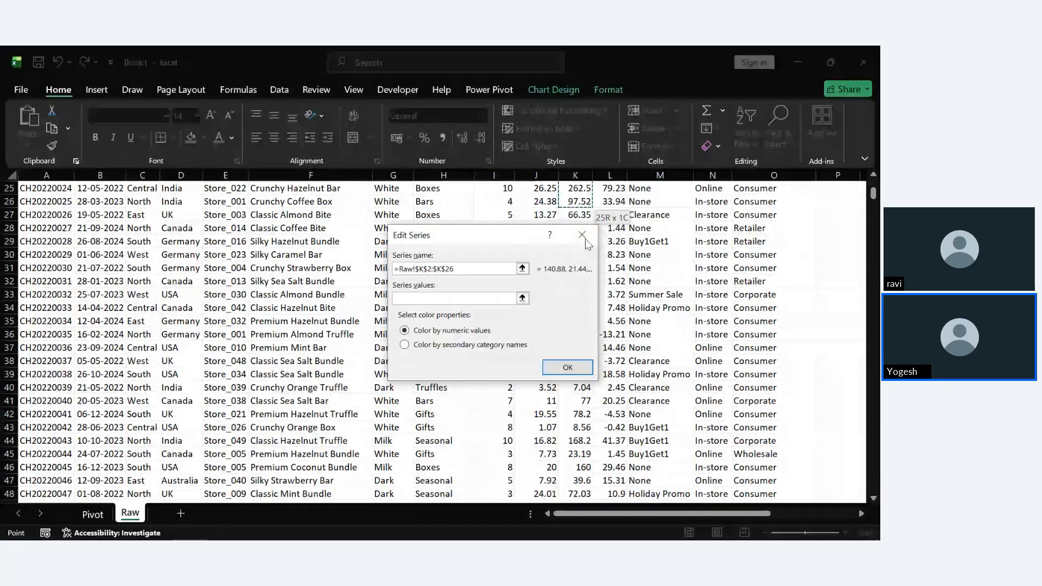
left_click(588, 238)
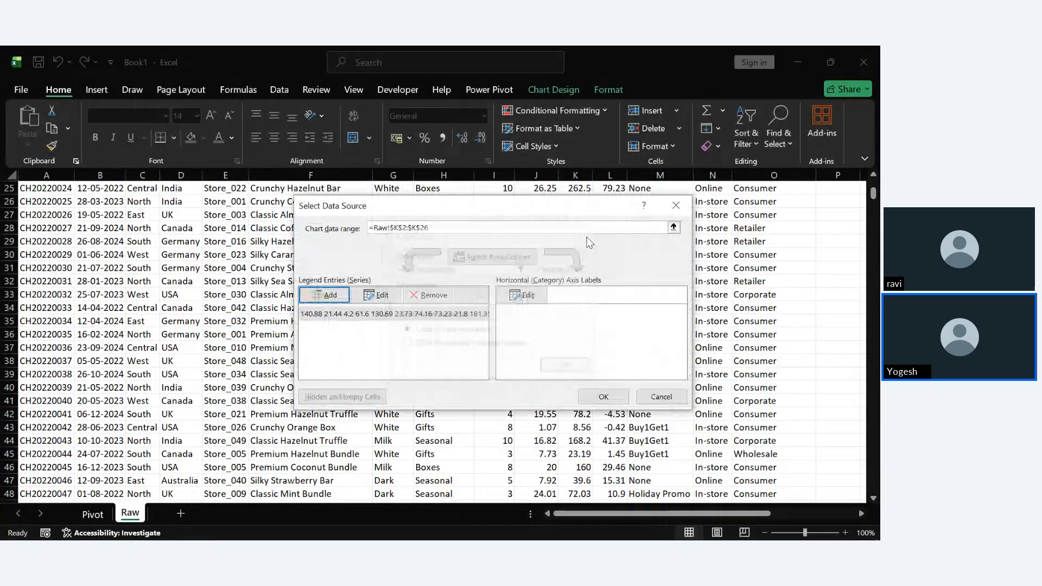
left_click(680, 207)
scroll(666, 291, "up", 8)
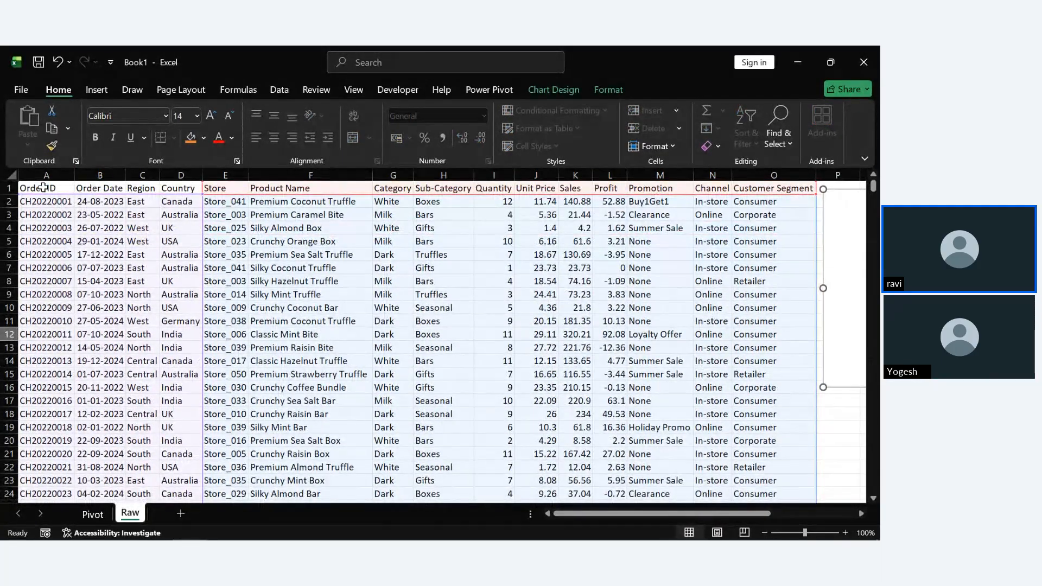
Convert the raw data range A1:O1001 into a table with headers.
left_click(43, 188)
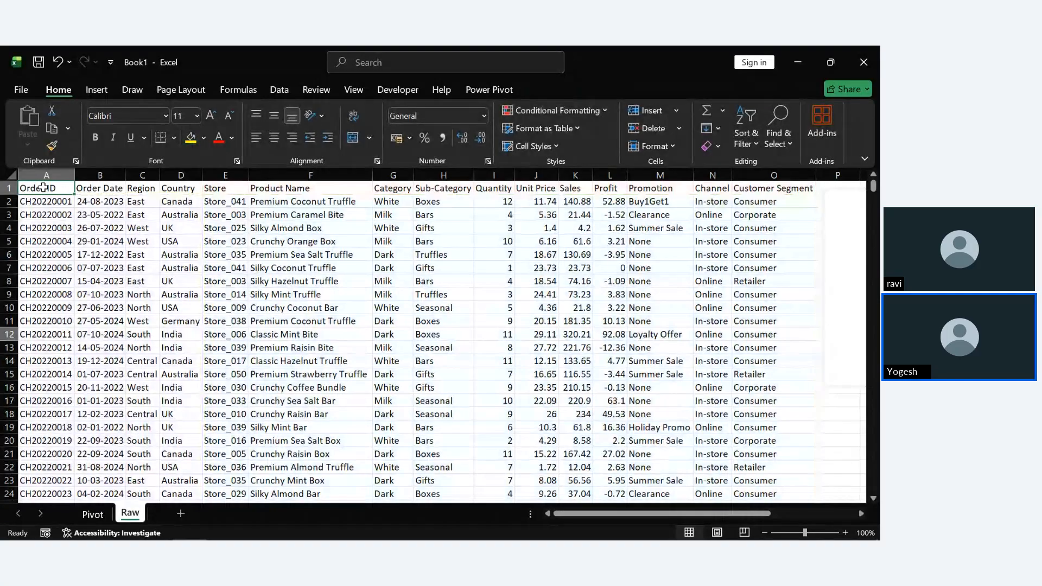
key("ctrl+a")
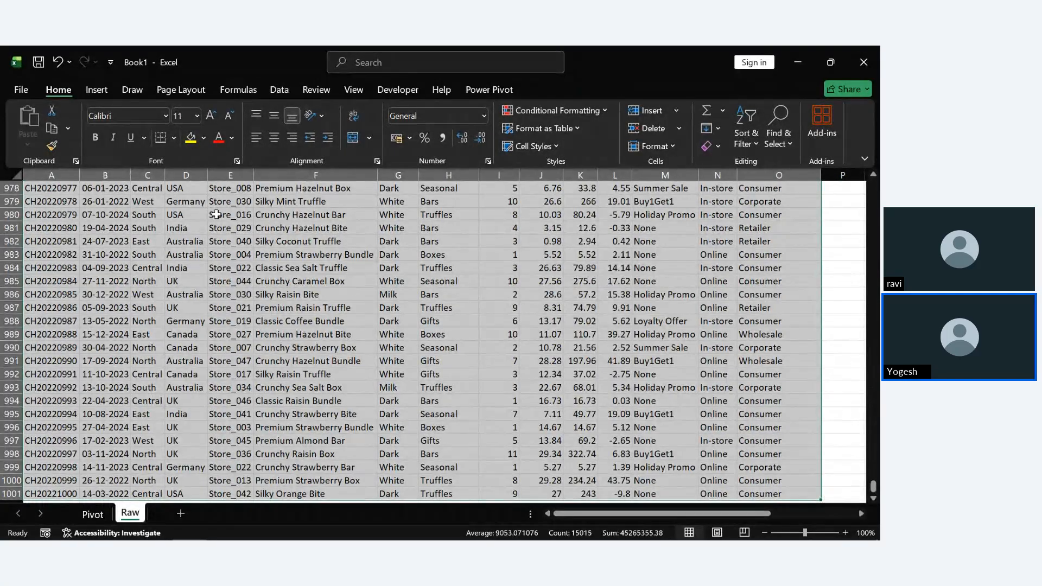
key("ctrl+t")
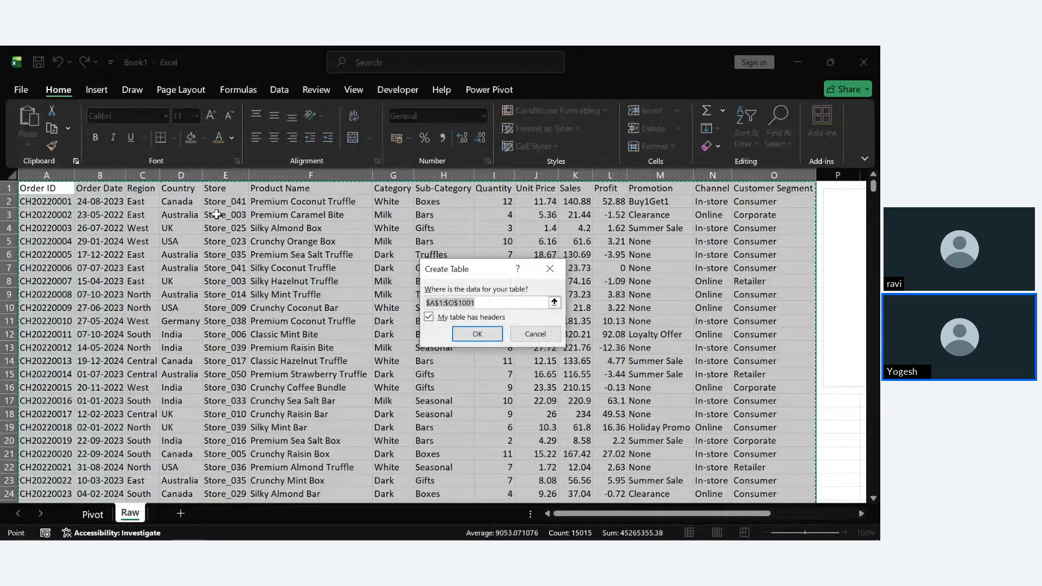
left_click(487, 335)
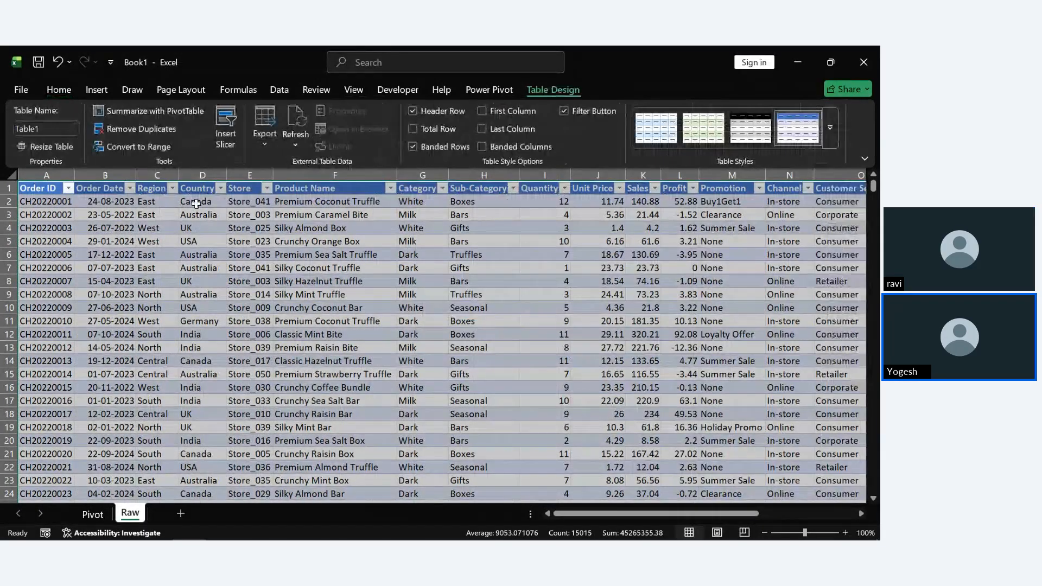
Rename the raw sales table to data.
left_click(69, 130)
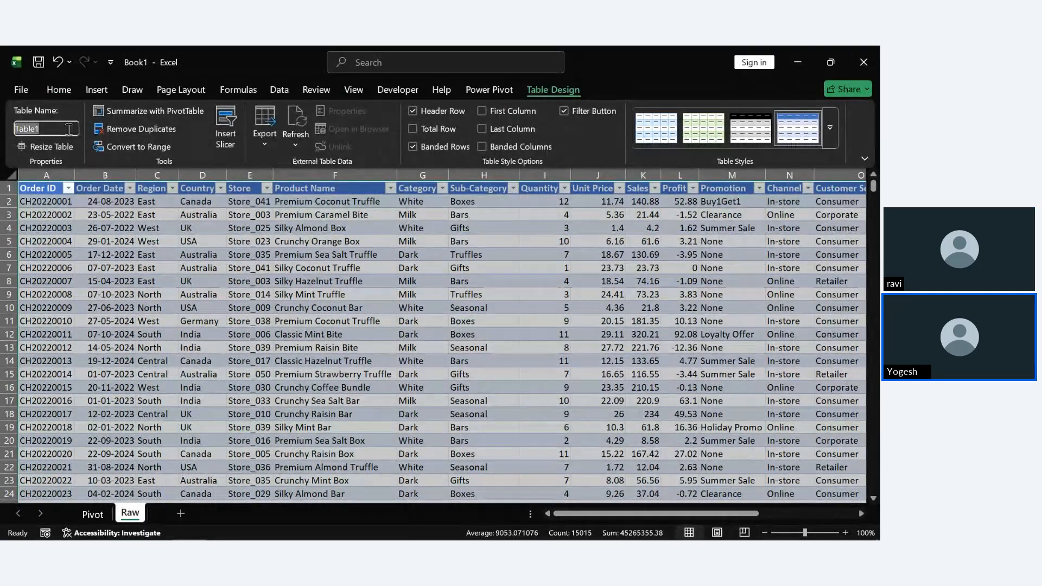
type("data")
key("Return")
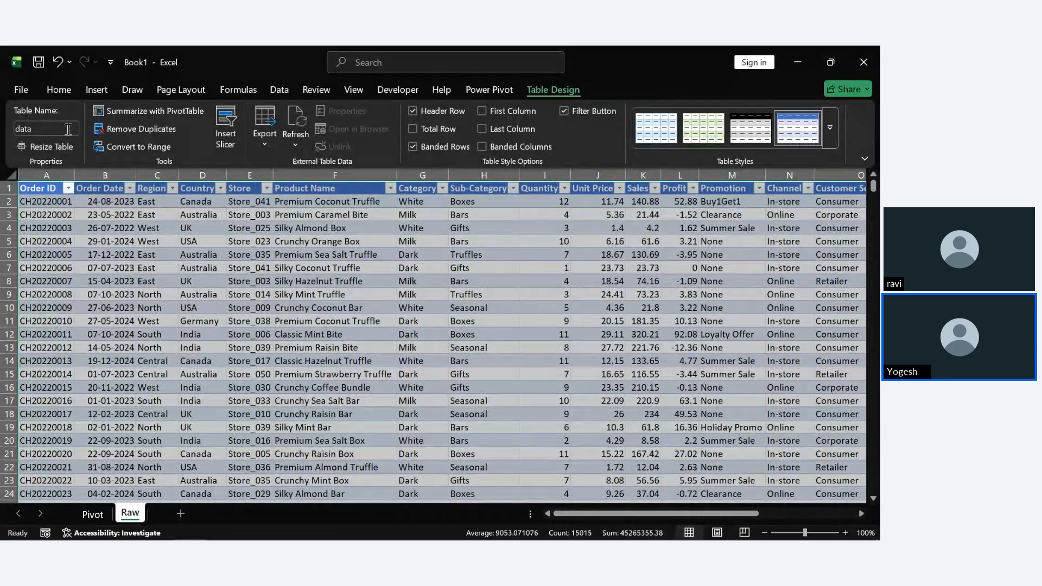
Open the map chart's data source selection and remove every existing series.
scroll(611, 337, "right", 5)
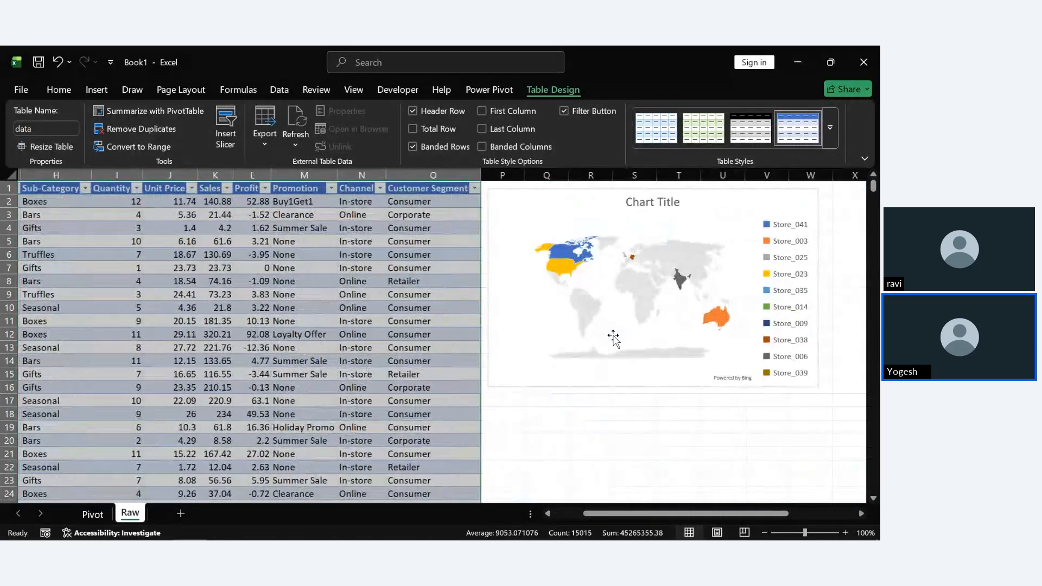
left_click(353, 327)
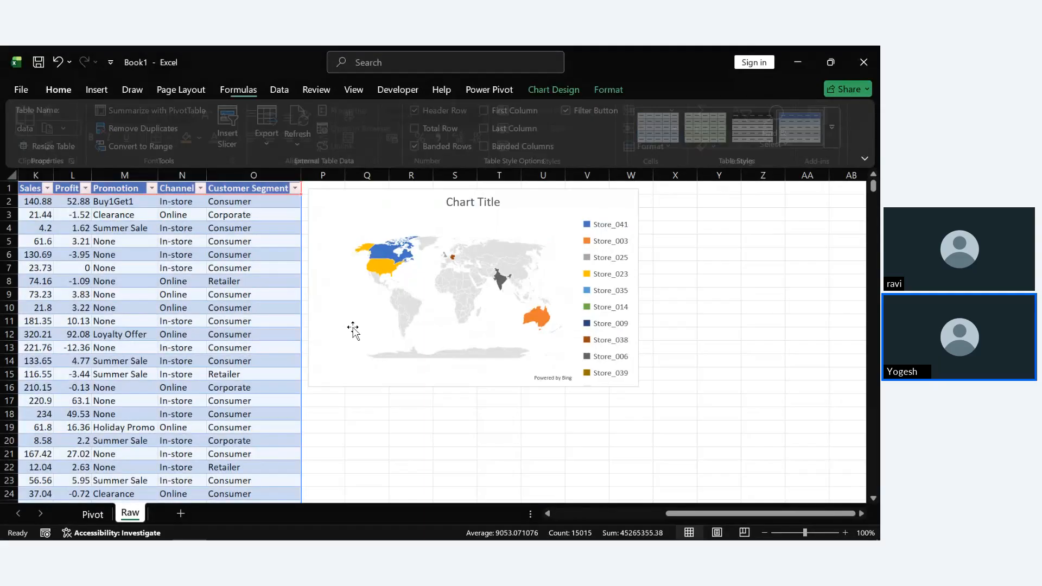
right_click(595, 201)
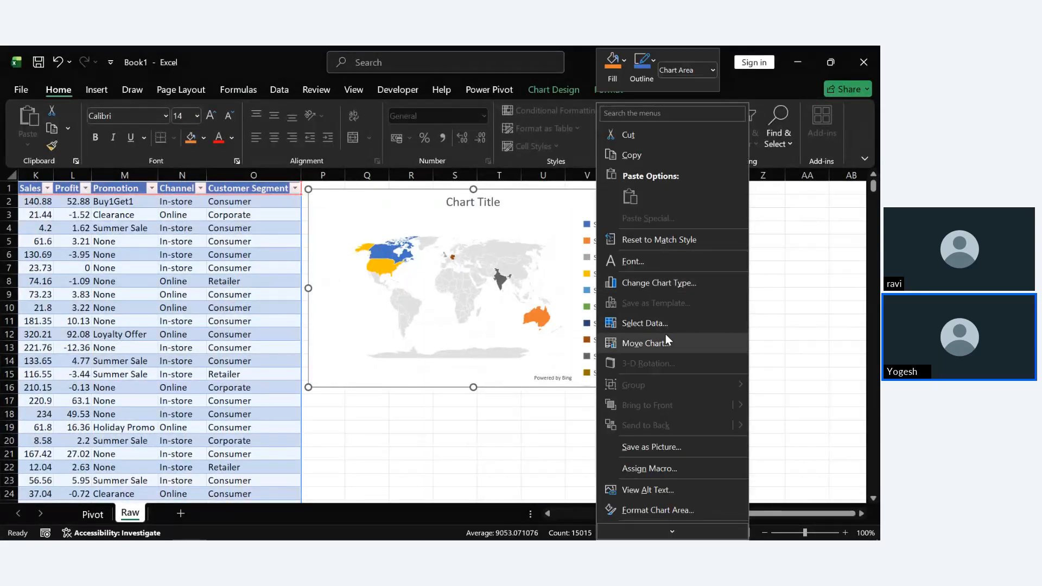
left_click(659, 324)
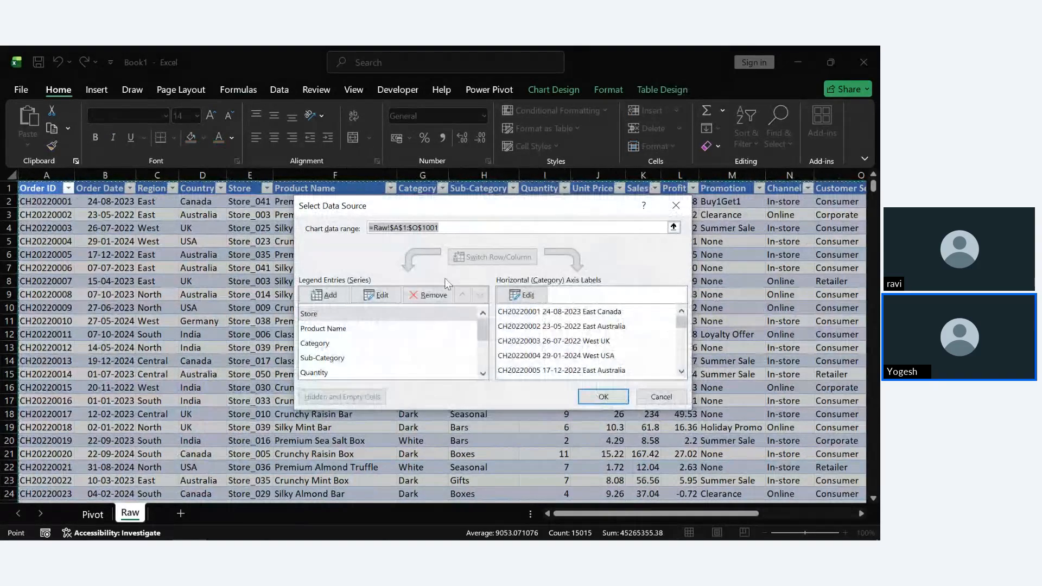
left_click(418, 296)
left_click(418, 296)
left_click(418, 295)
left_click(418, 296)
left_click(418, 296)
left_click(418, 296)
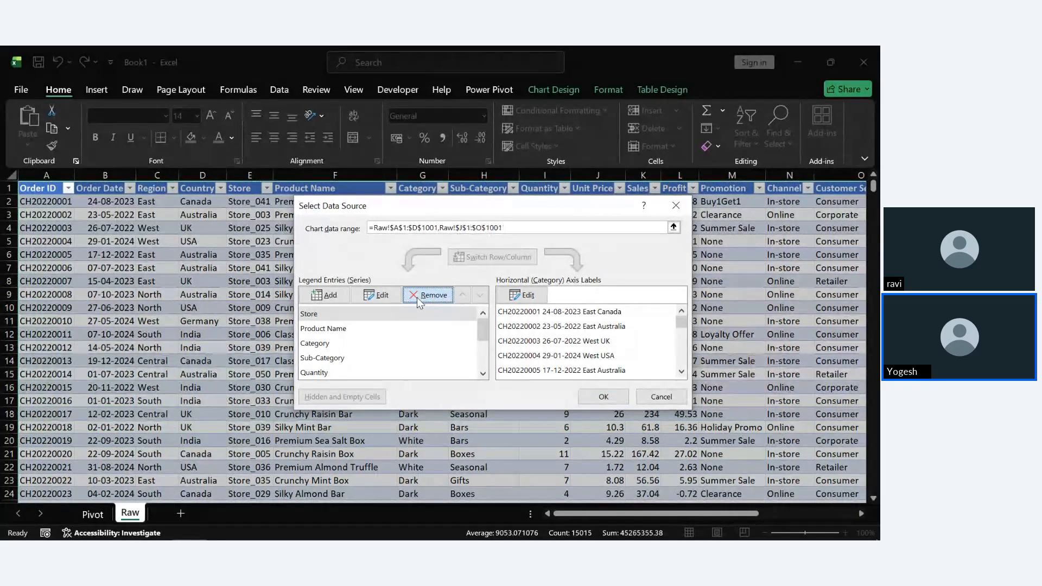
left_click(419, 297)
left_click(419, 297)
left_click(419, 301)
left_click(418, 301)
left_click(418, 301)
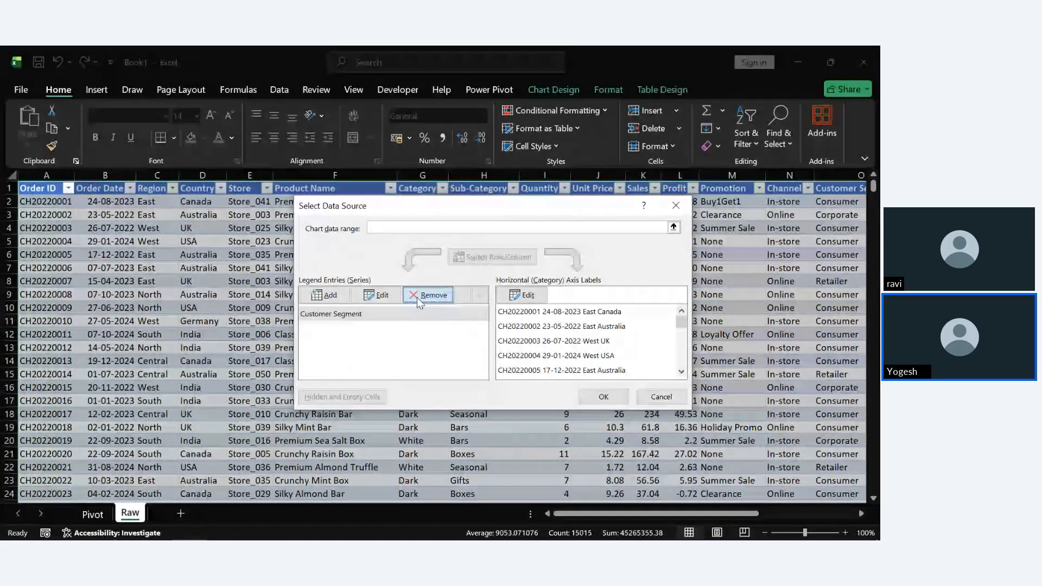
Add a map chart series named Sales with the values =data[Sales], coloured by numeric values.
left_click(330, 296)
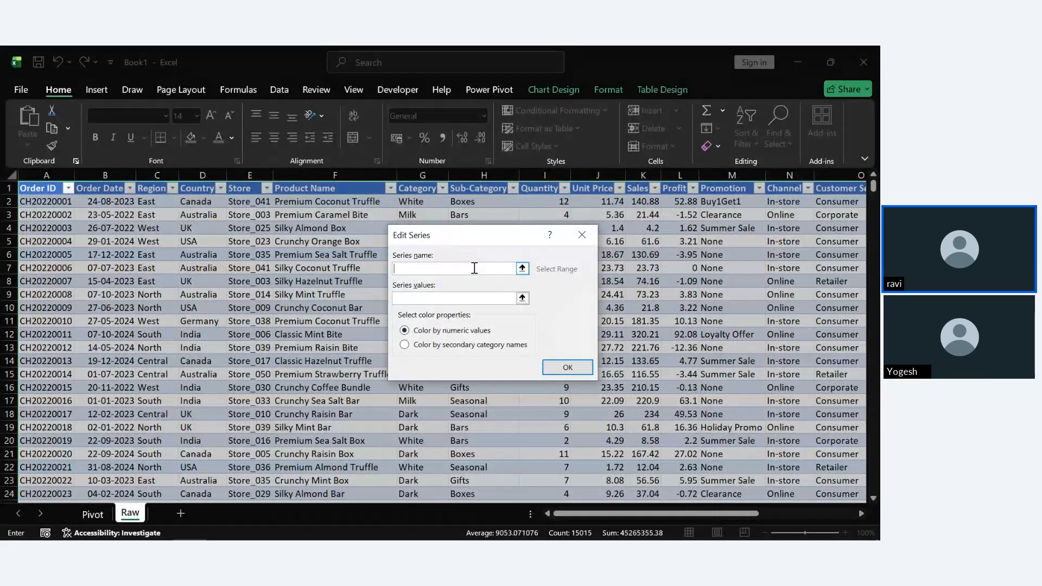
type("S")
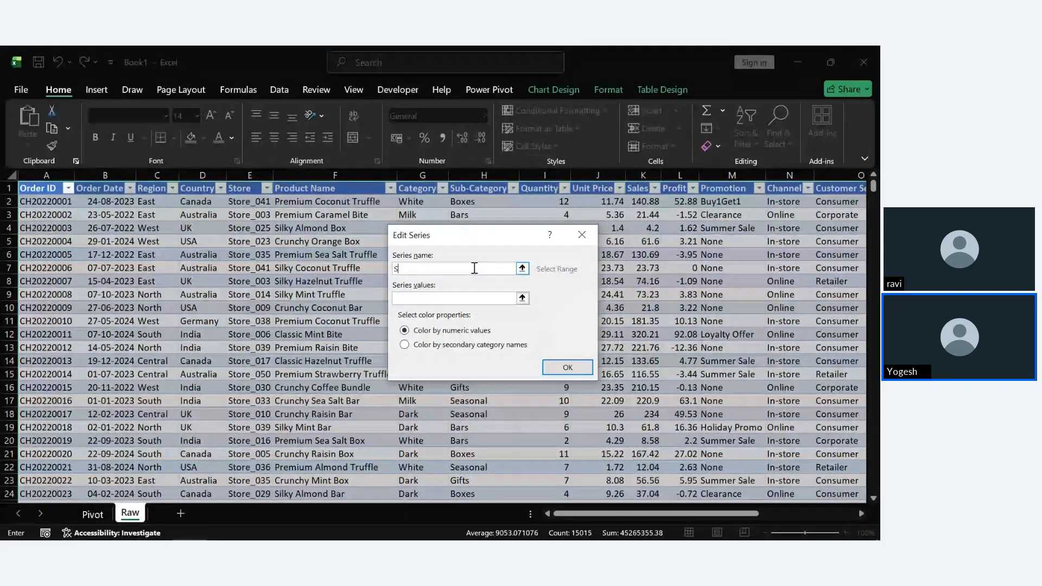
type("ales")
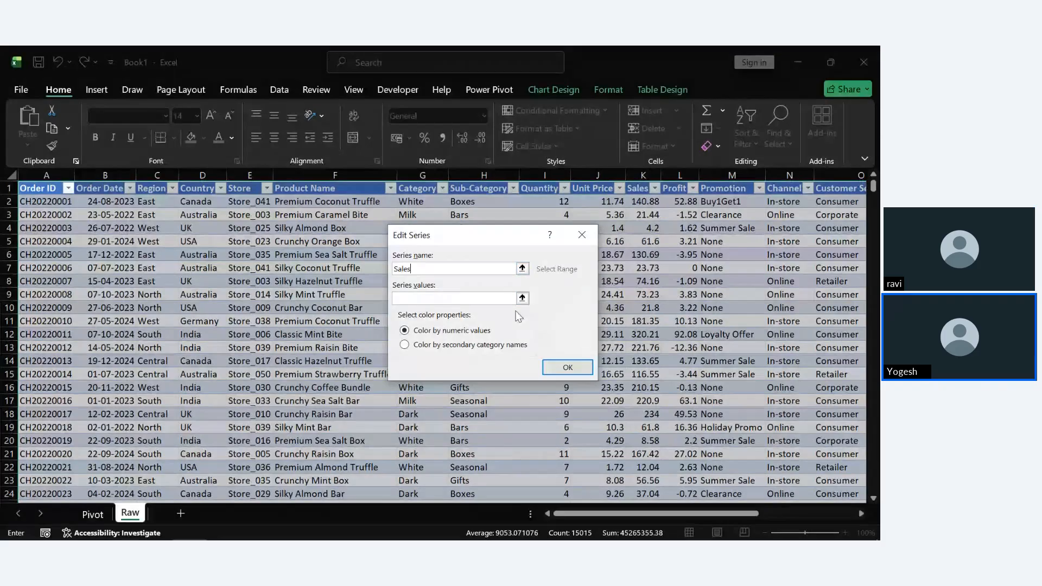
left_click(522, 298)
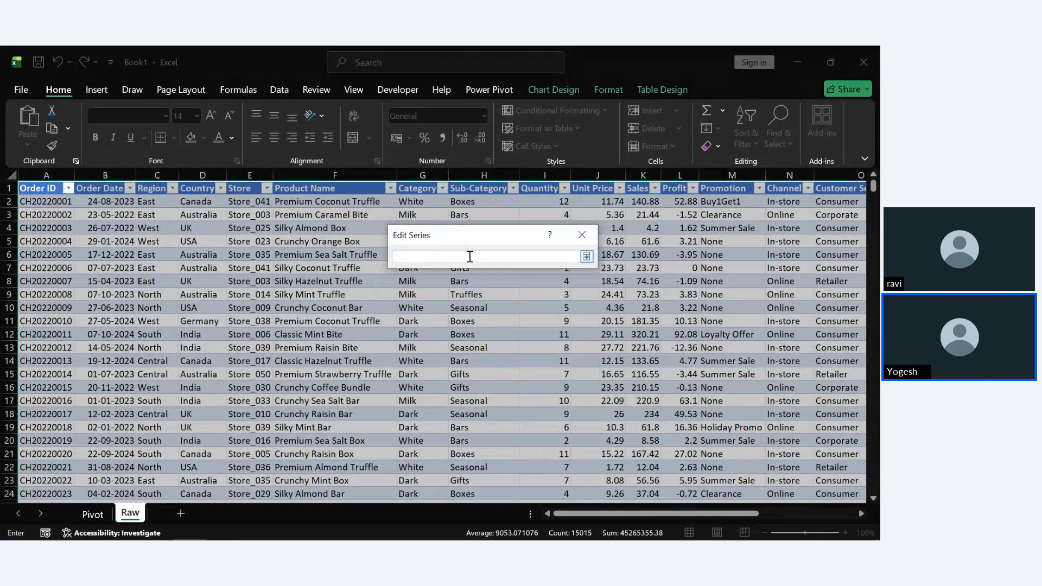
type("data")
key("BackSpace")
key("BackSpace")
key("BackSpace")
key("BackSpace")
key("Return")
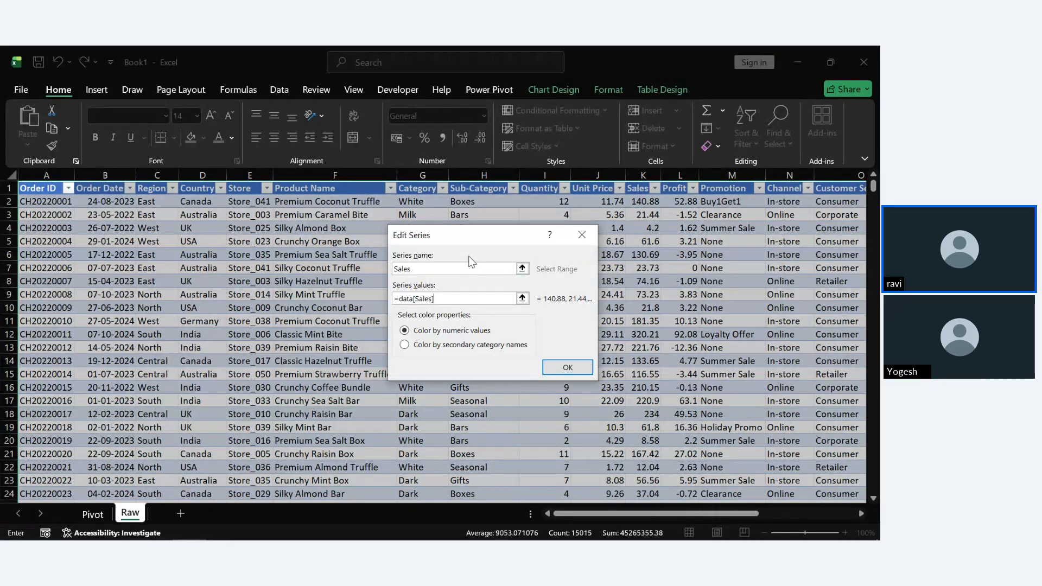
left_click(561, 372)
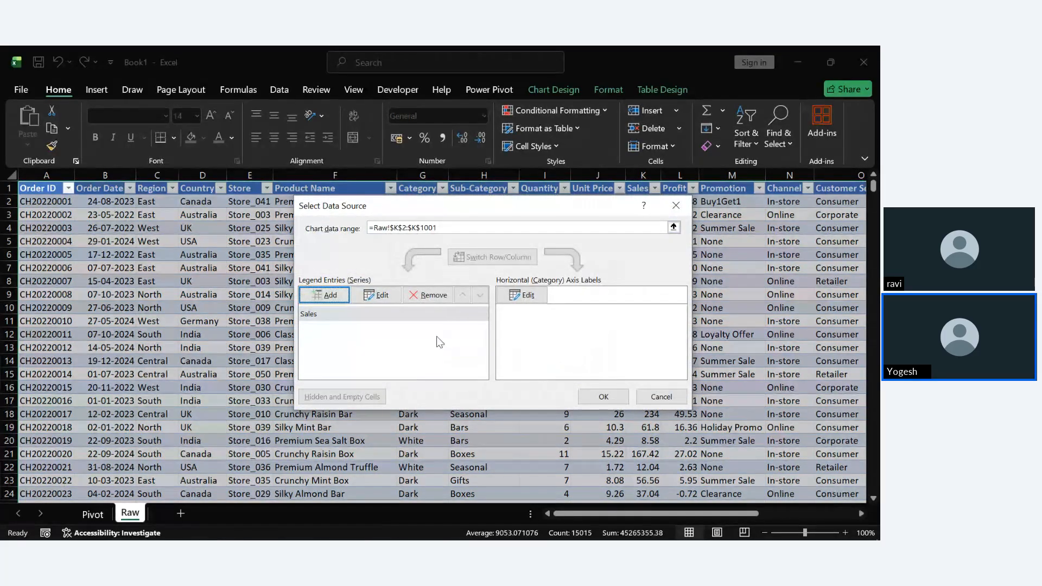
Set the map chart's category axis labels to =data[Country] and apply the data source changes.
scroll(747, 354, "right", 5)
scroll(748, 353, "right", 4)
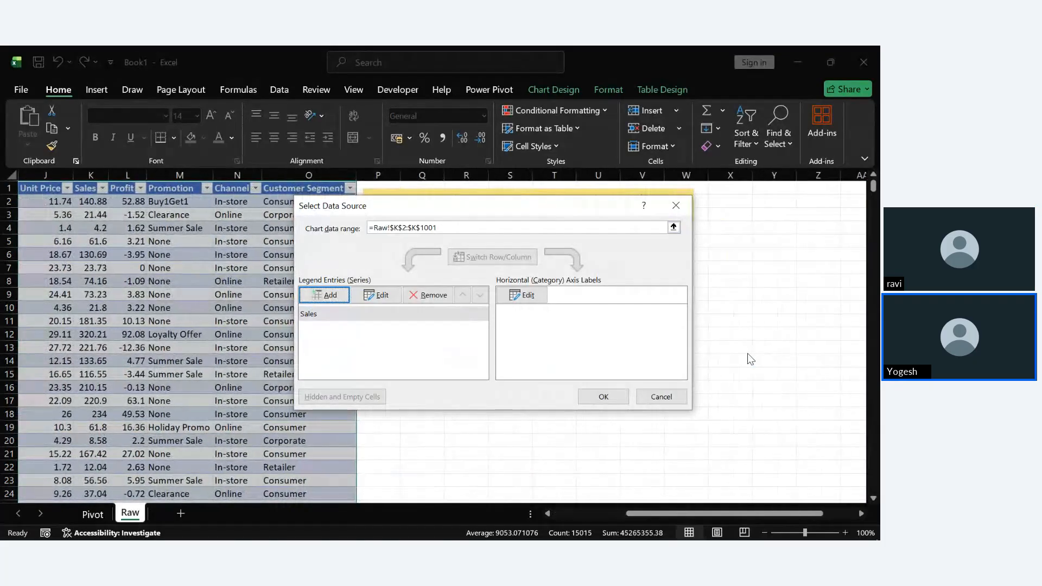
left_click_drag(557, 203, 335, 241)
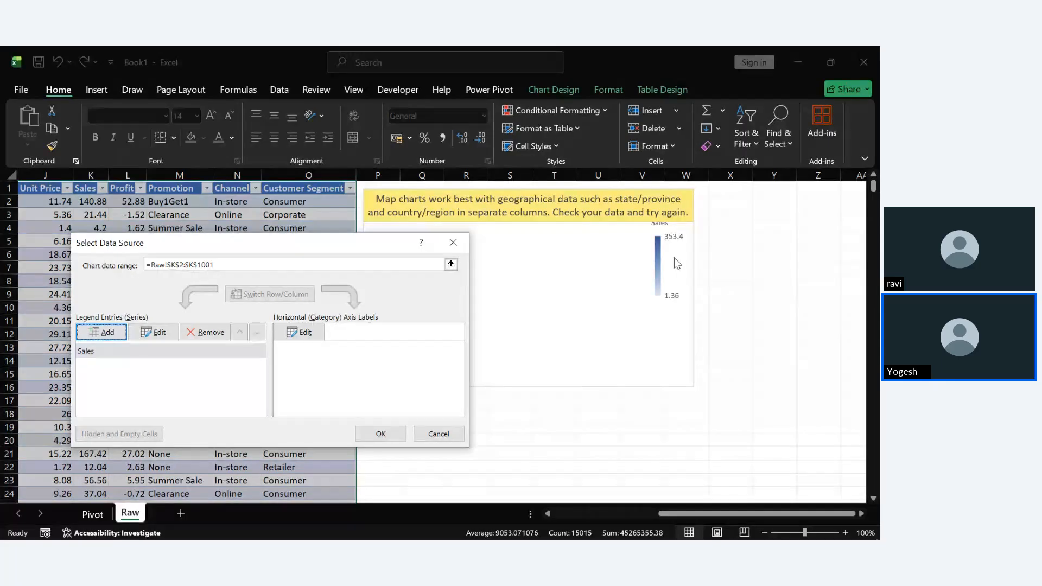
left_click(302, 332)
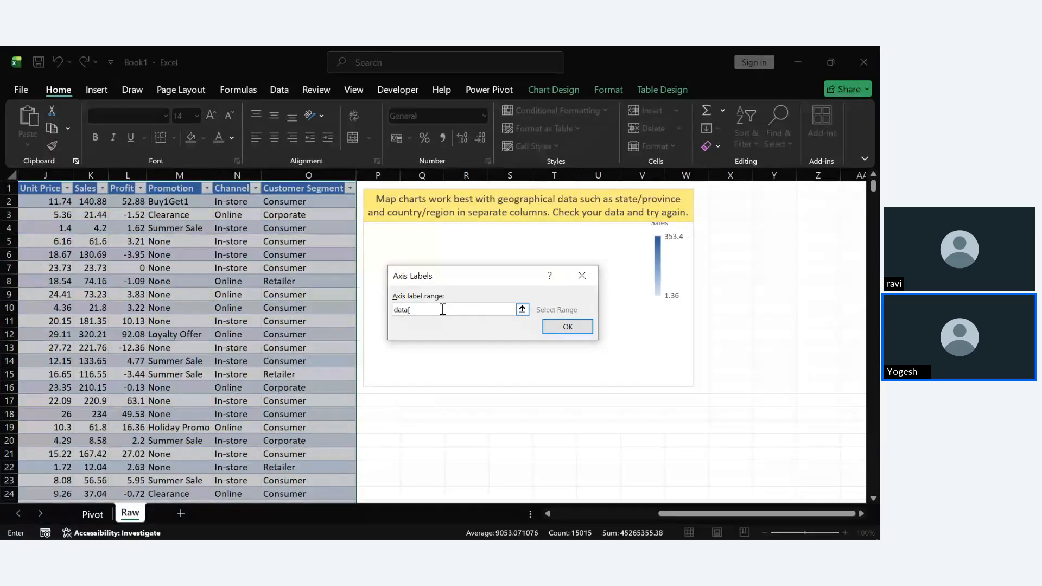
type("Cou")
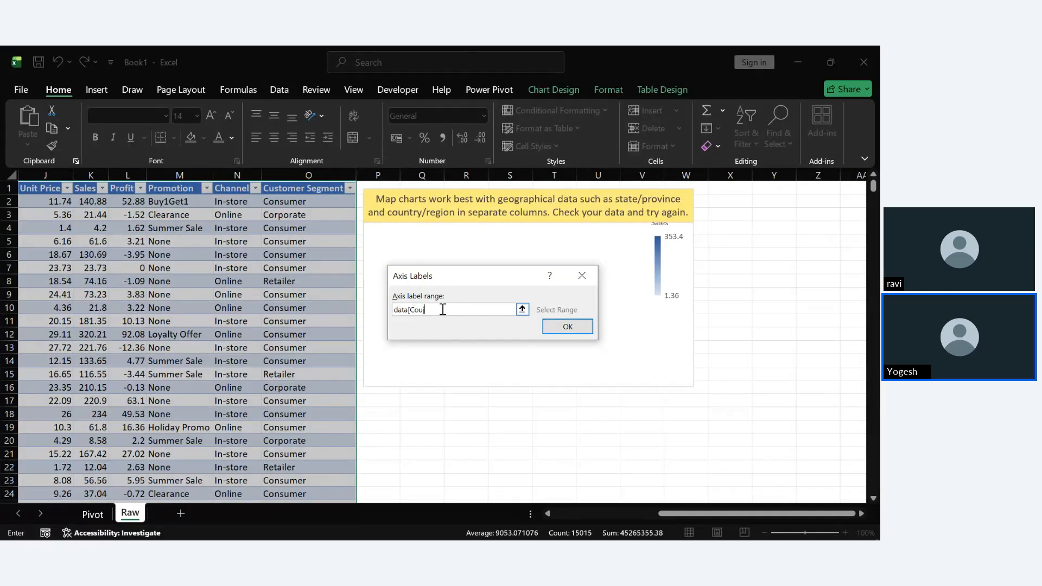
key("BackSpace")
key("BackSpace")
key("BackSpace")
key("BackSpace")
type("=data")
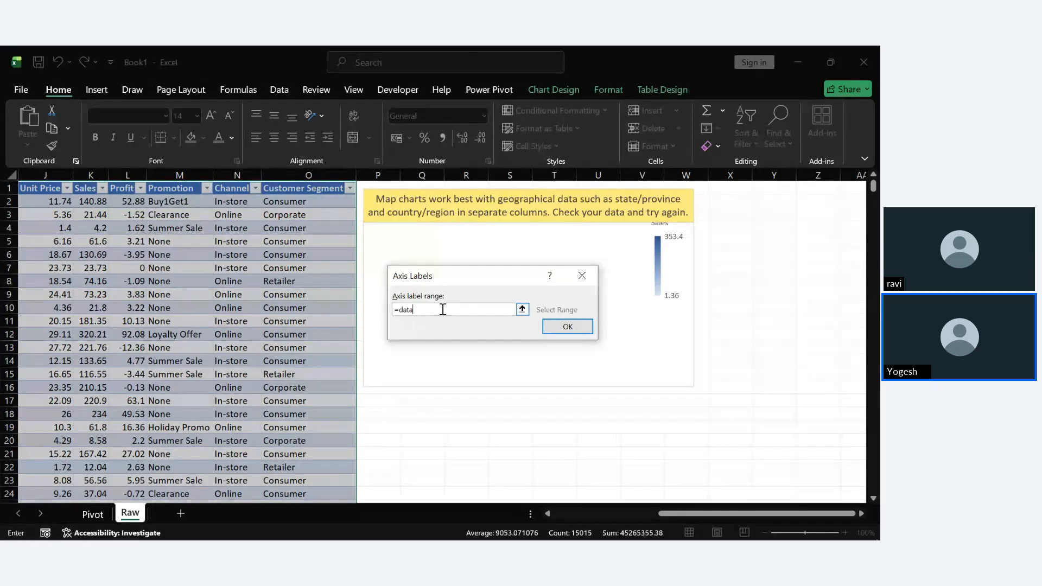
type("[Country")
scroll(211, 257, "left", 5)
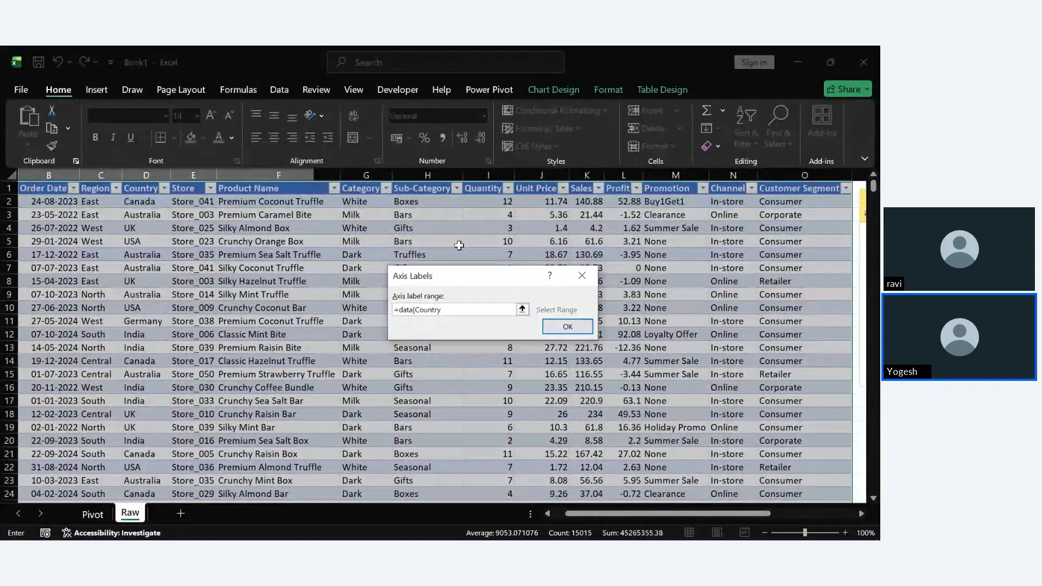
type("]")
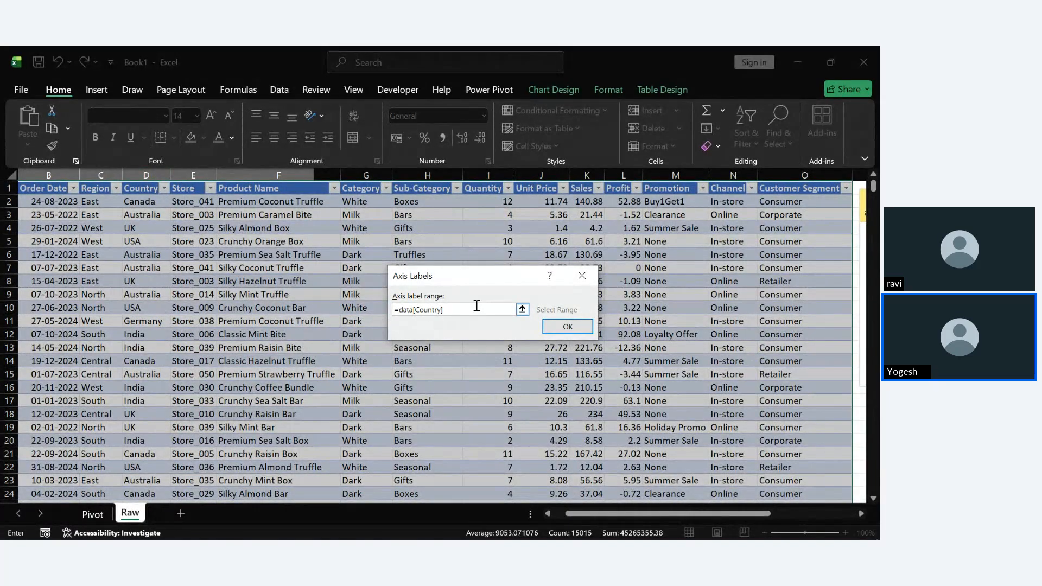
left_click(565, 326)
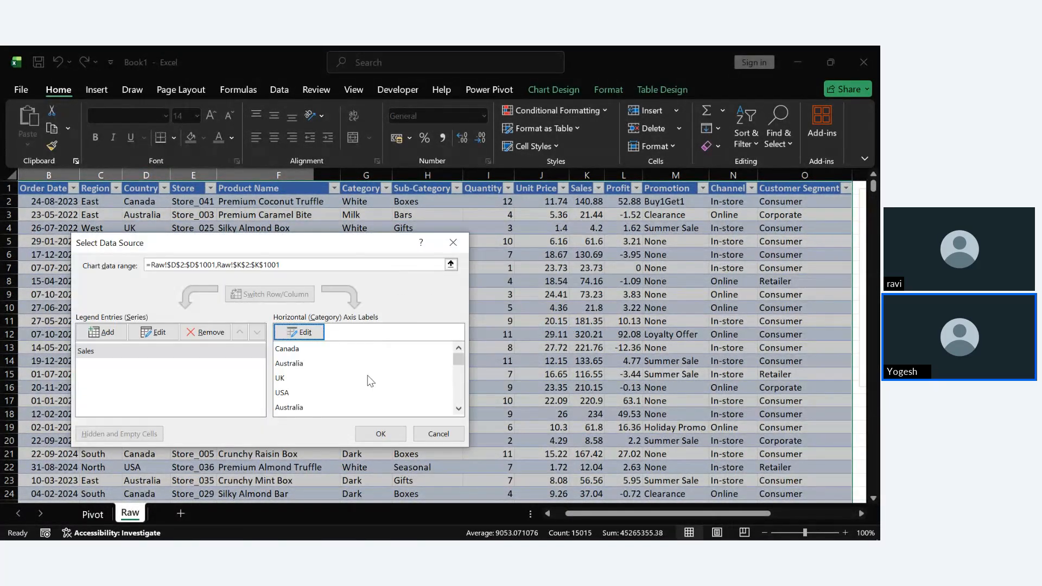
scroll(347, 386, "down", 10)
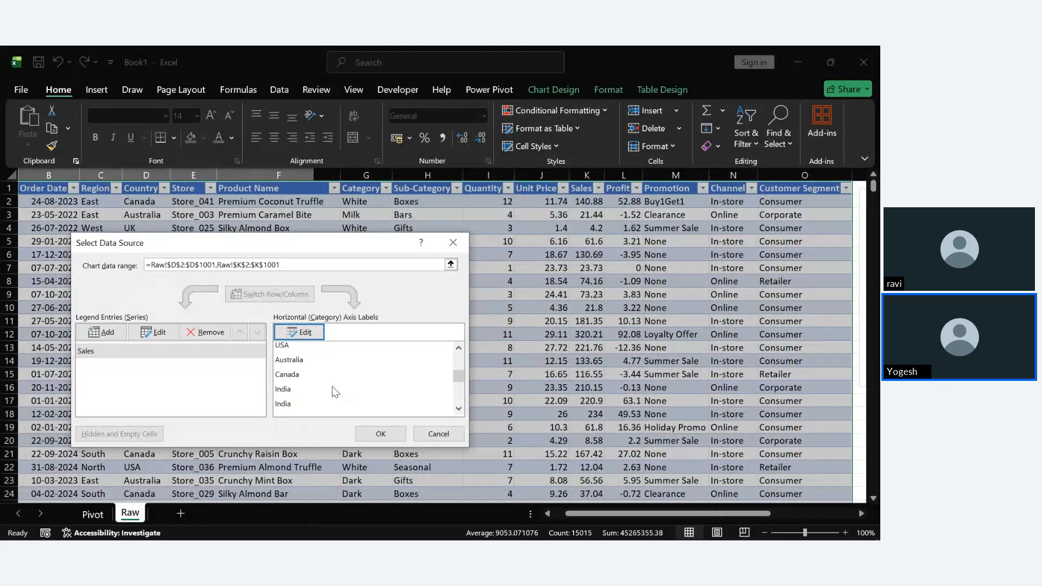
scroll(335, 392, "down", 5)
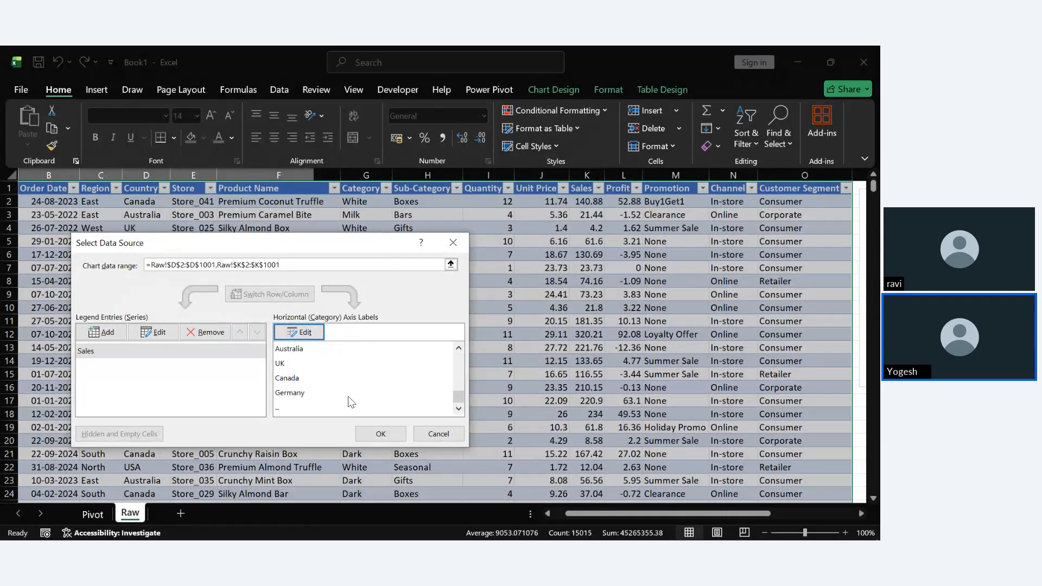
left_click(380, 433)
Examine the map chart's country shading and Sales legend against the Country and Sales columns.
scroll(703, 378, "right", 10)
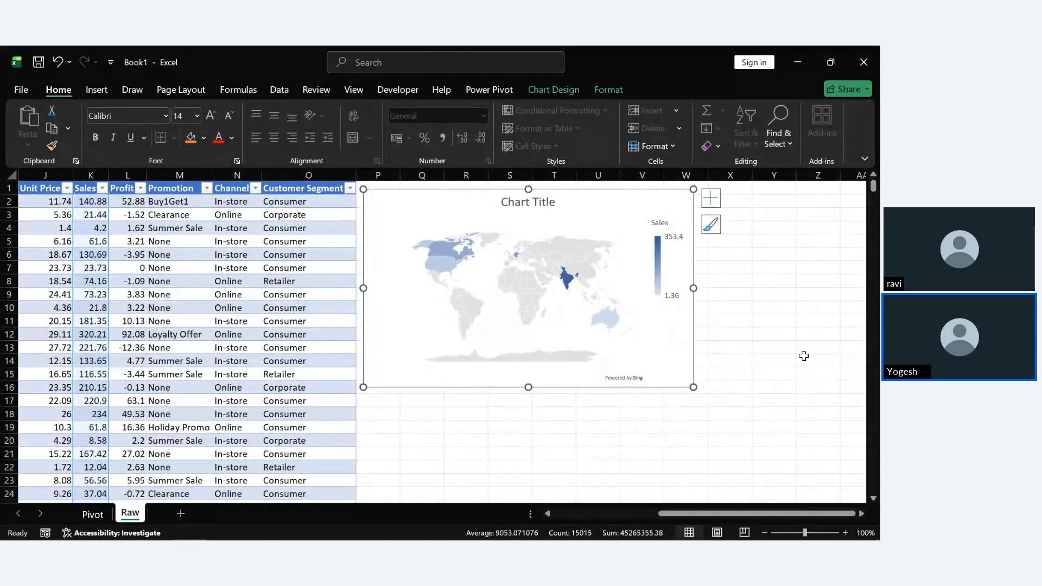
scroll(770, 356, "right", 1)
scroll(804, 355, "up", 5)
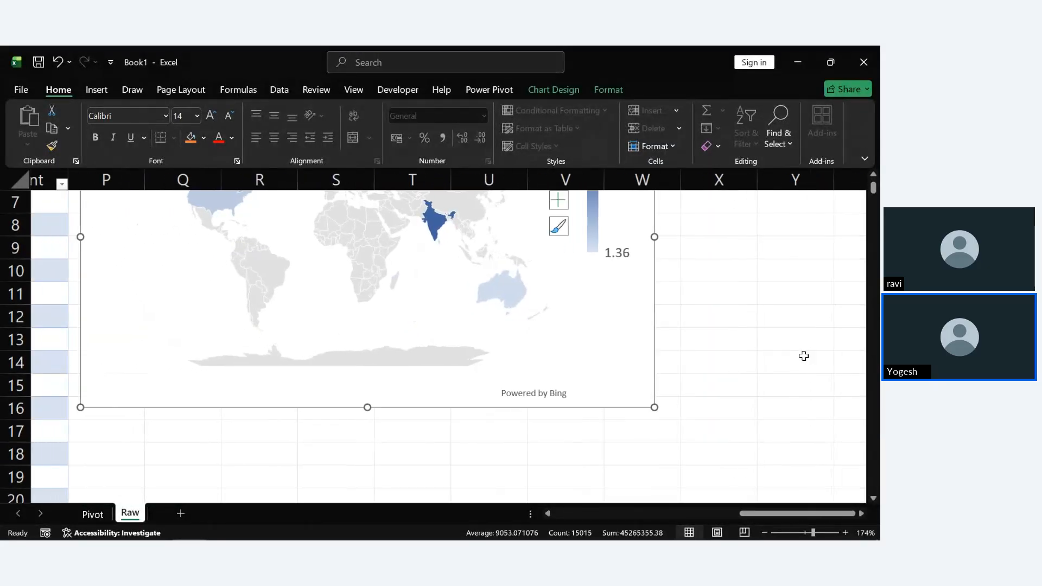
scroll(803, 355, "left", 1)
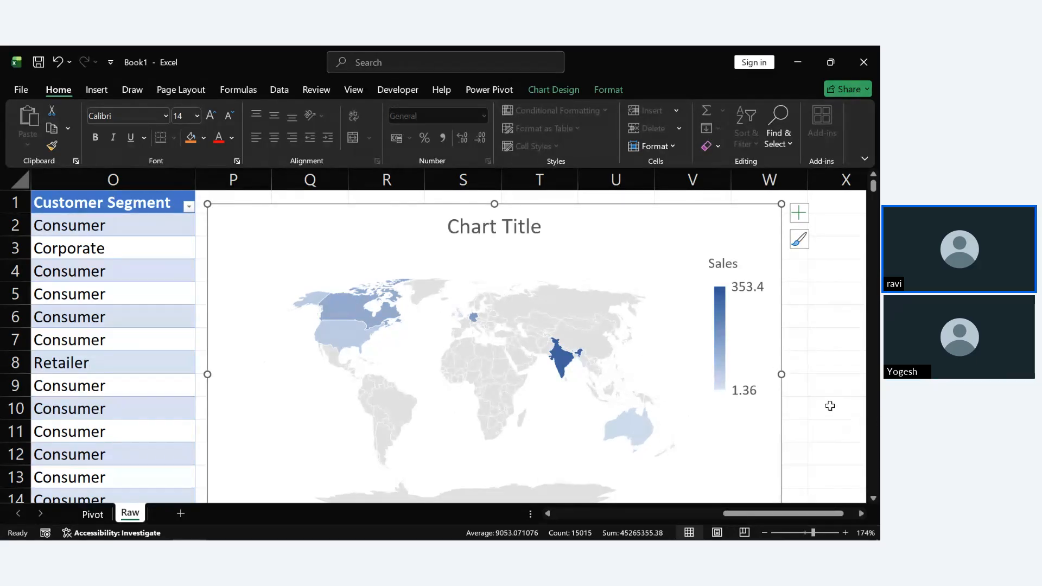
scroll(830, 406, "down", 5)
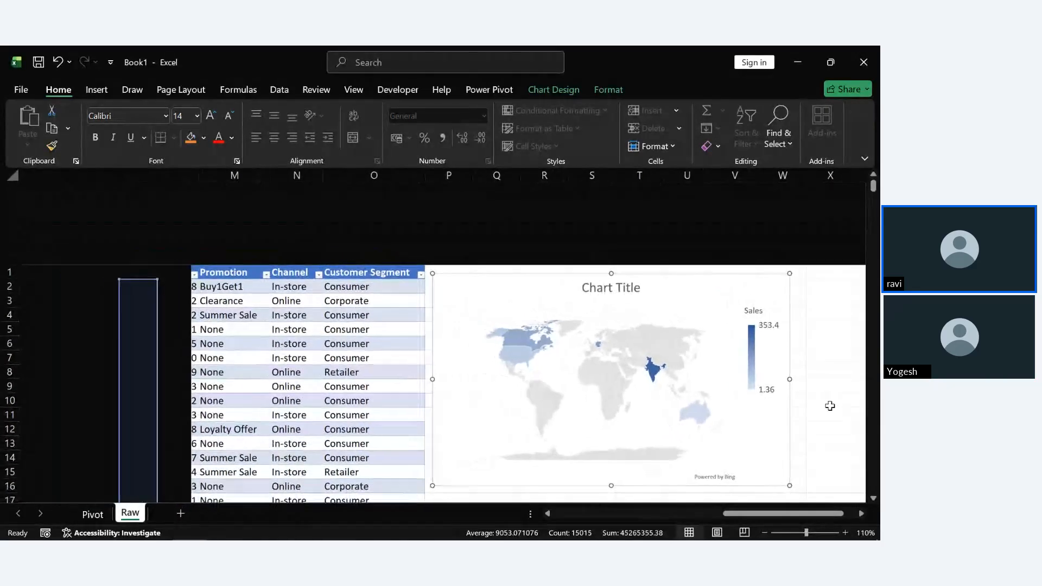
scroll(830, 406, "down", 1)
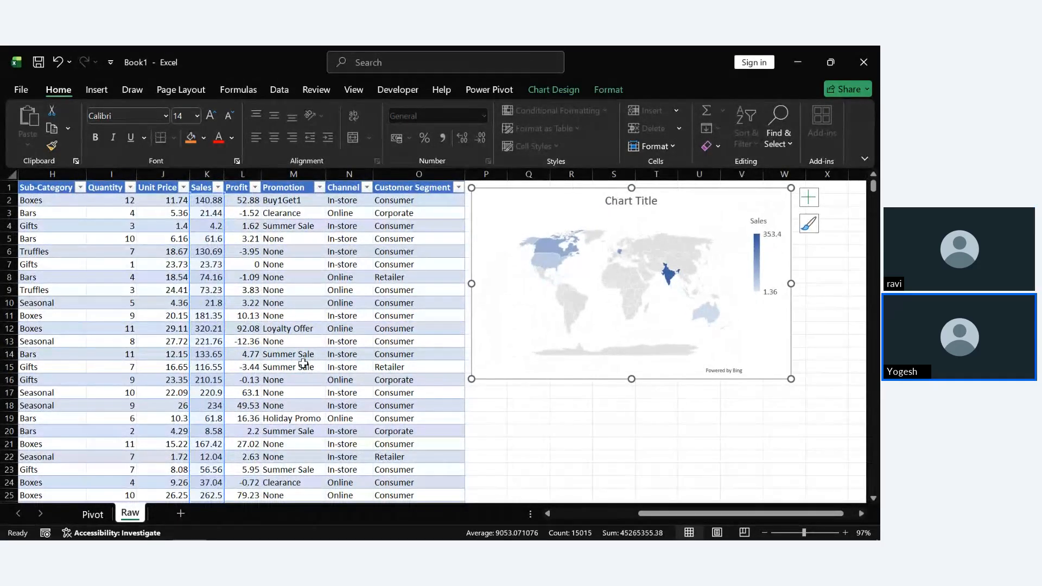
scroll(299, 361, "left", 5)
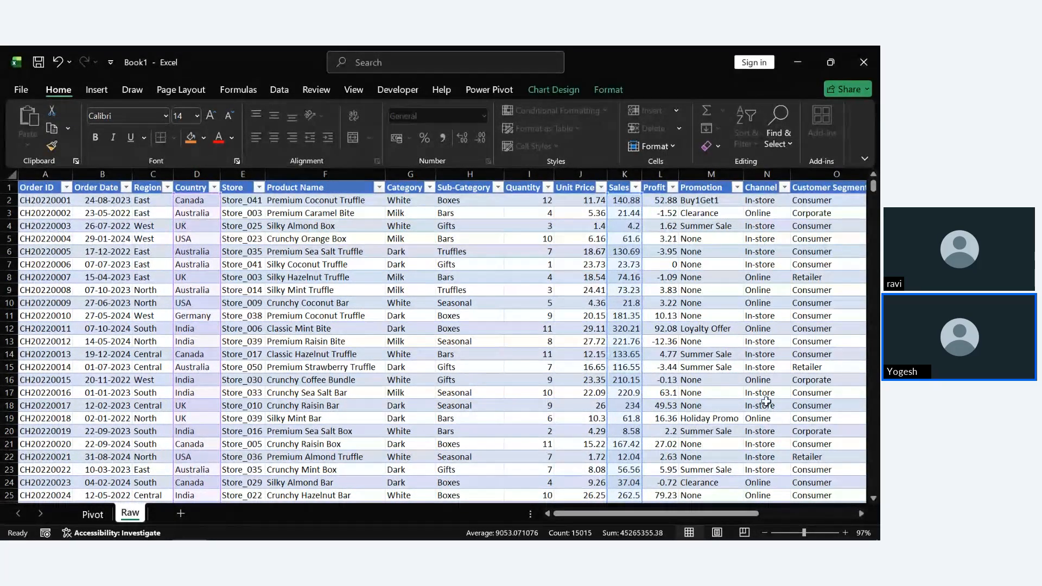
scroll(766, 401, "right", 5)
scroll(765, 401, "left", 1)
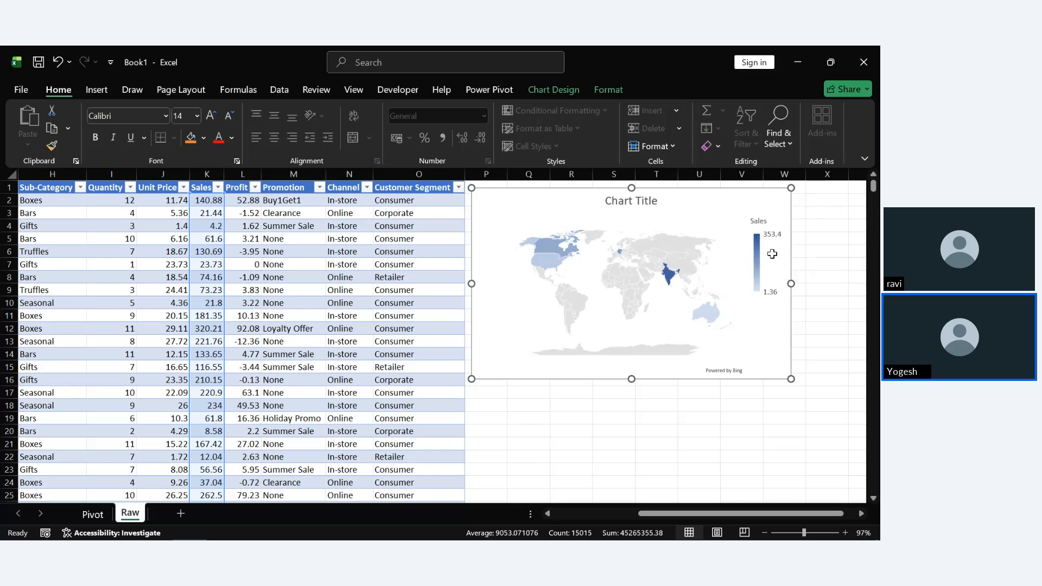
Delete the map chart from the Raw sheet.
key("Delete")
left_click(685, 299)
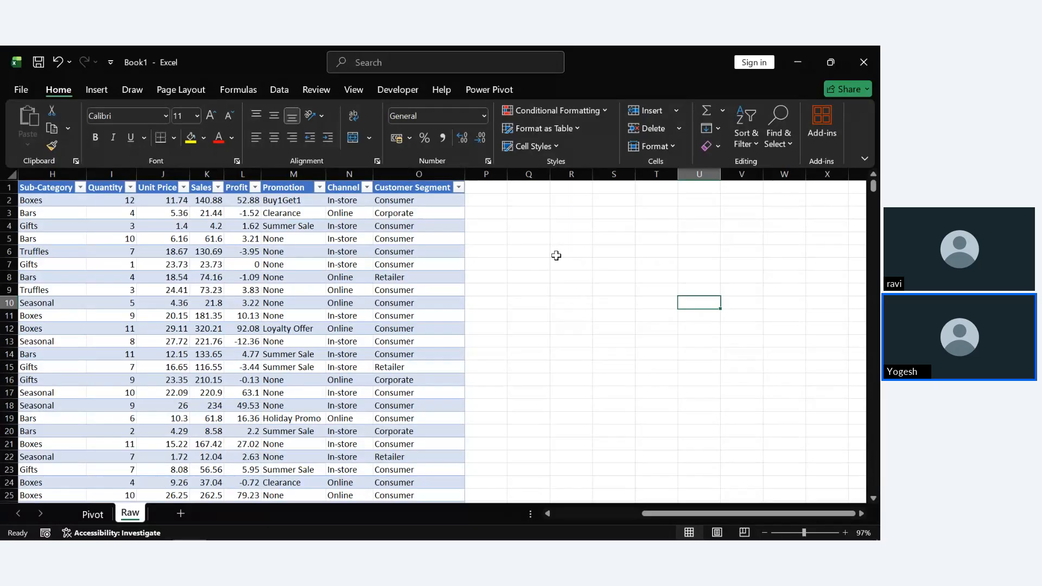
scroll(556, 255, "left", 3)
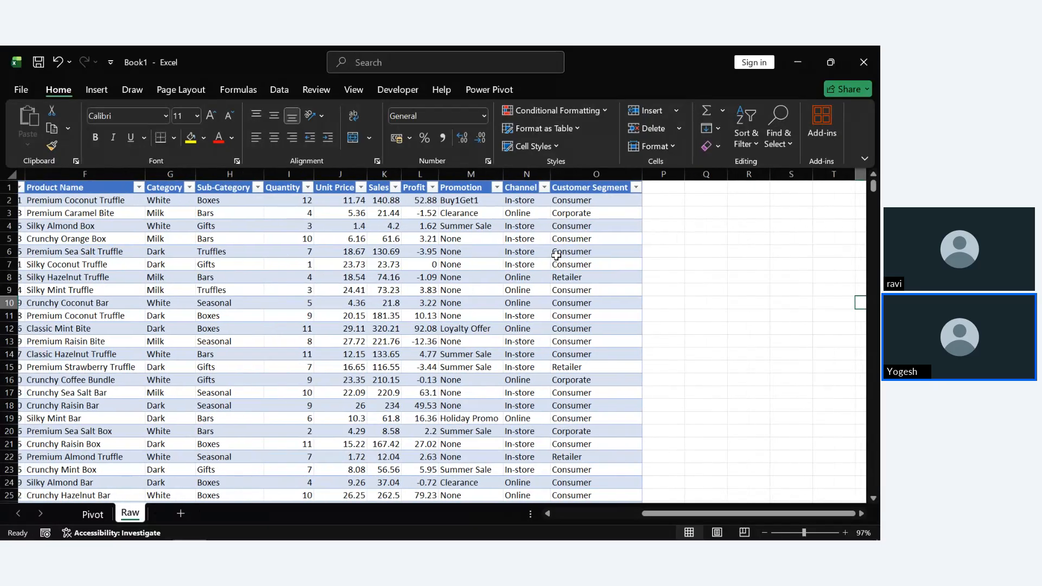
scroll(556, 255, "left", 1)
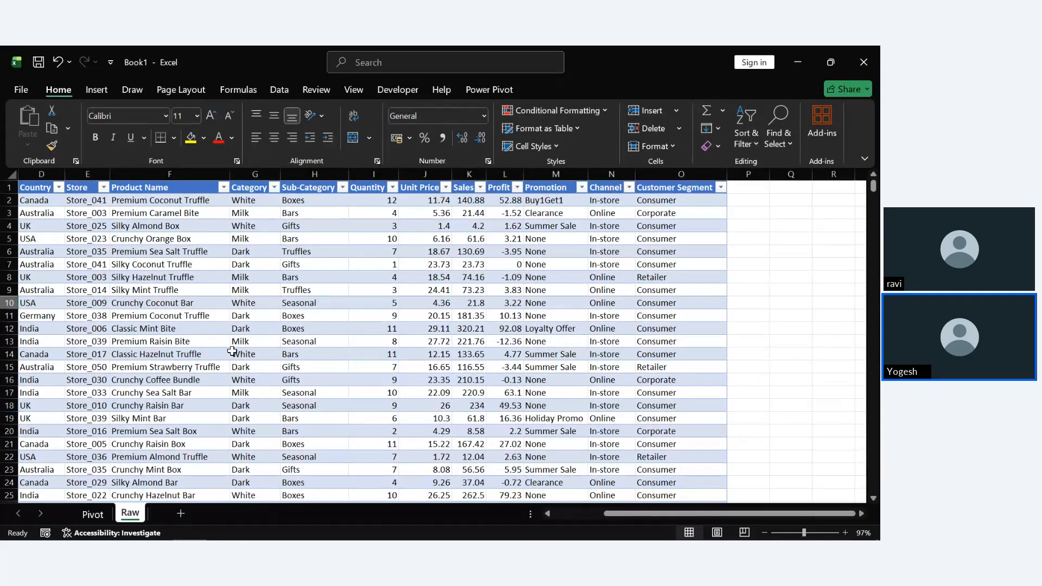
scroll(233, 351, "left", 1)
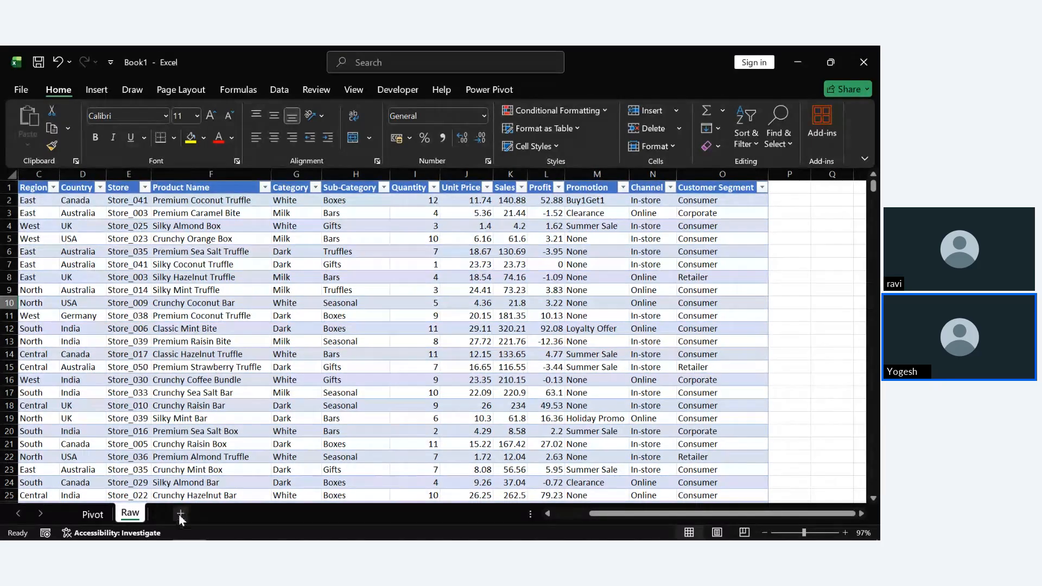
Add a new worksheet after the Raw sheet and rename it Charting.
left_click(180, 513)
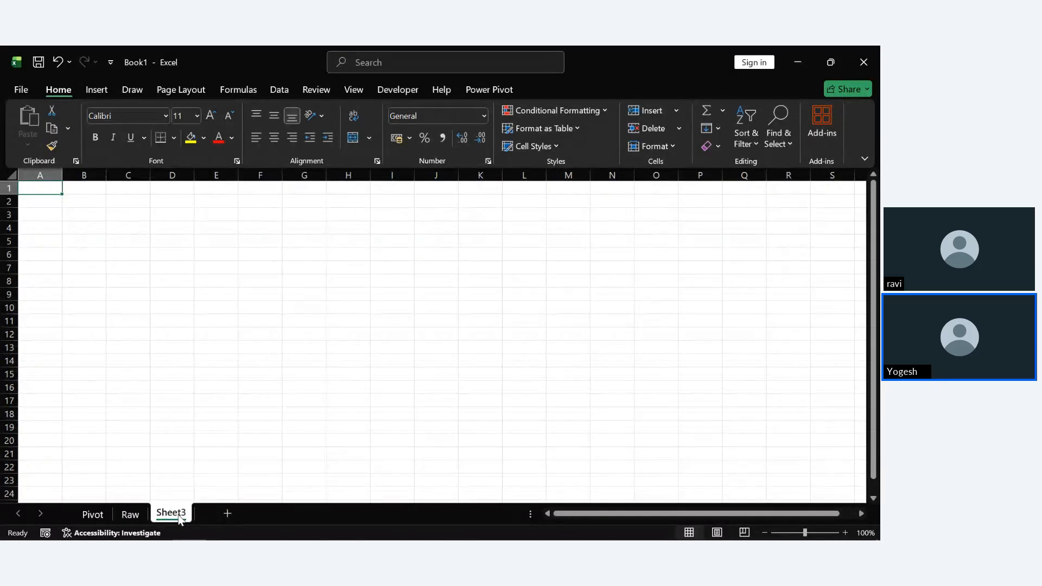
right_click(178, 516)
left_click(228, 363)
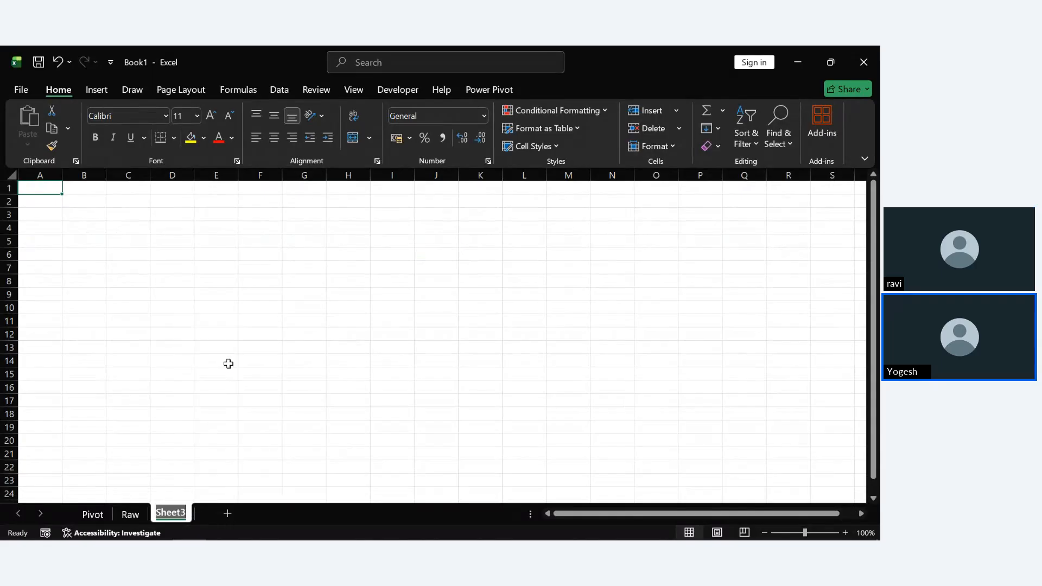
type("Chart")
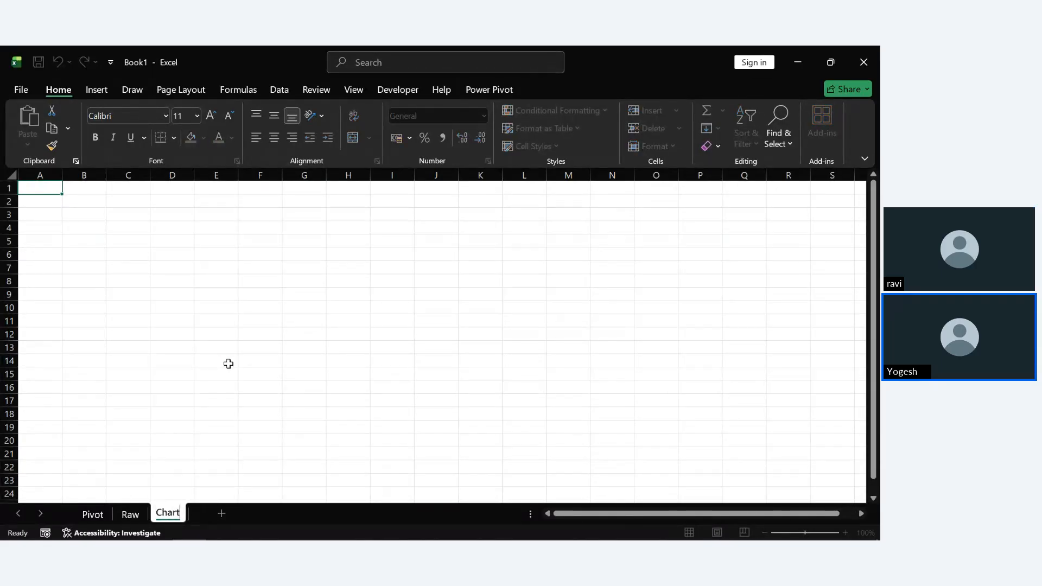
type("ing")
key("Return")
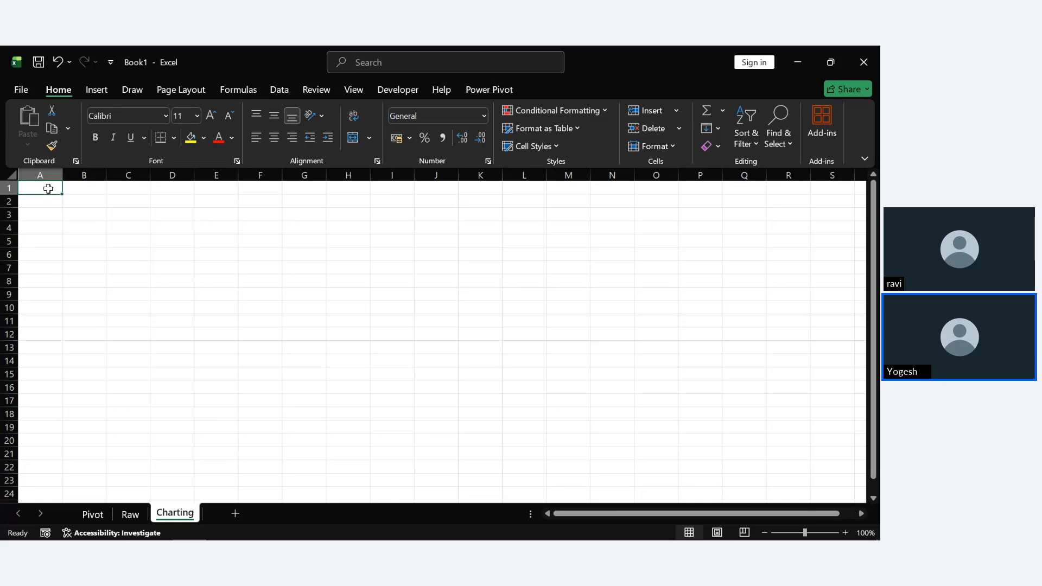
Enter the header Country in cell A1 of the Charting sheet.
double_click(49, 189)
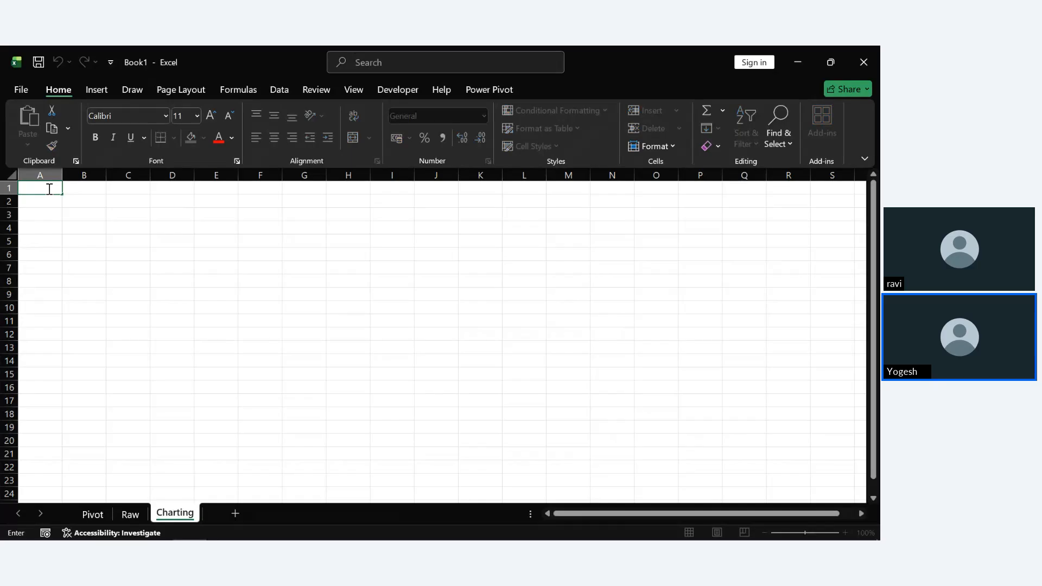
type("Country")
left_click(43, 203)
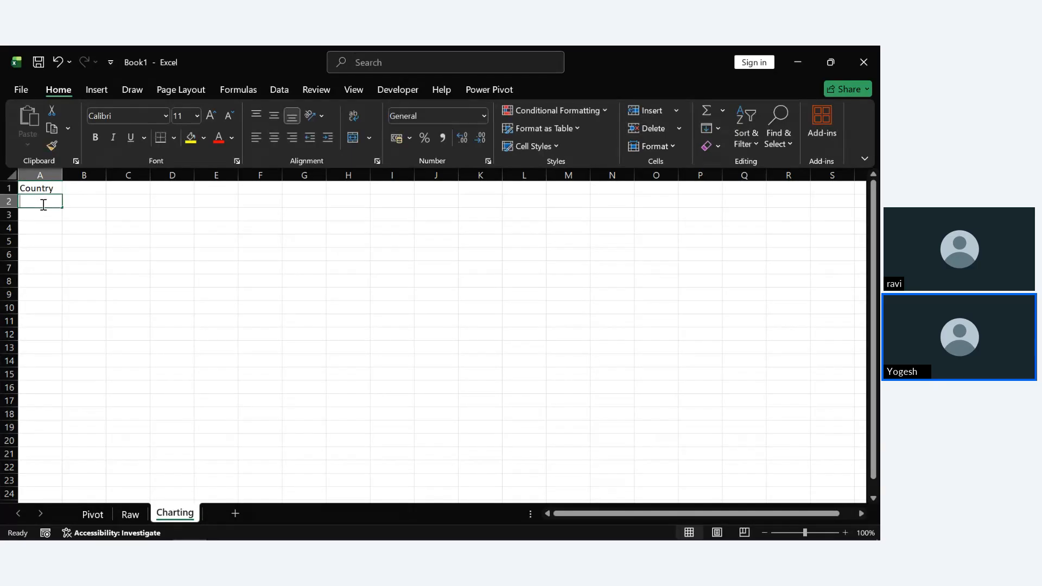
Begin a UNIQUE formula in cell A2 under the Country header.
type("=UNI")
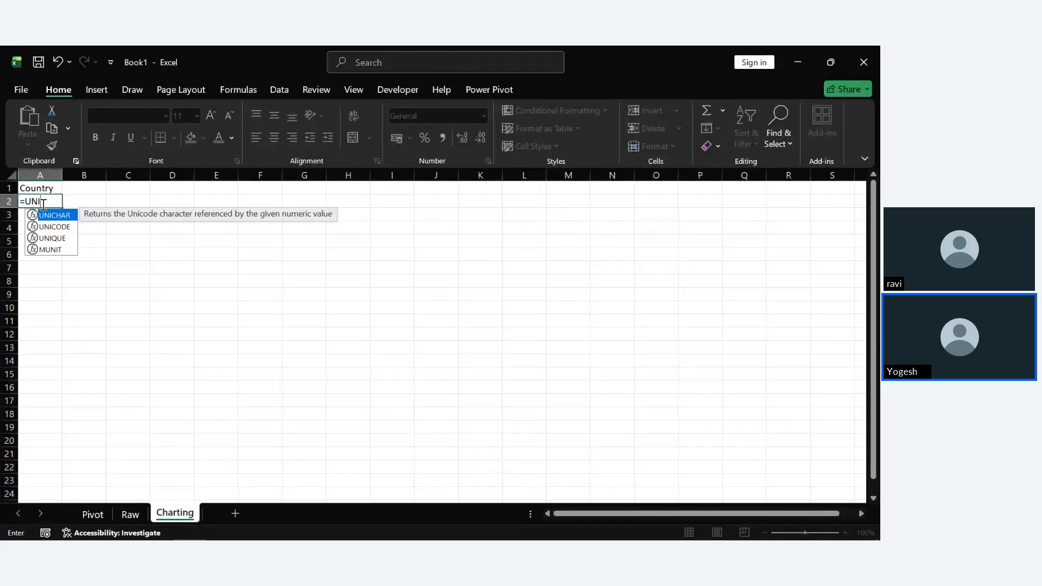
key("Down")
key("Down")
key("Tab")
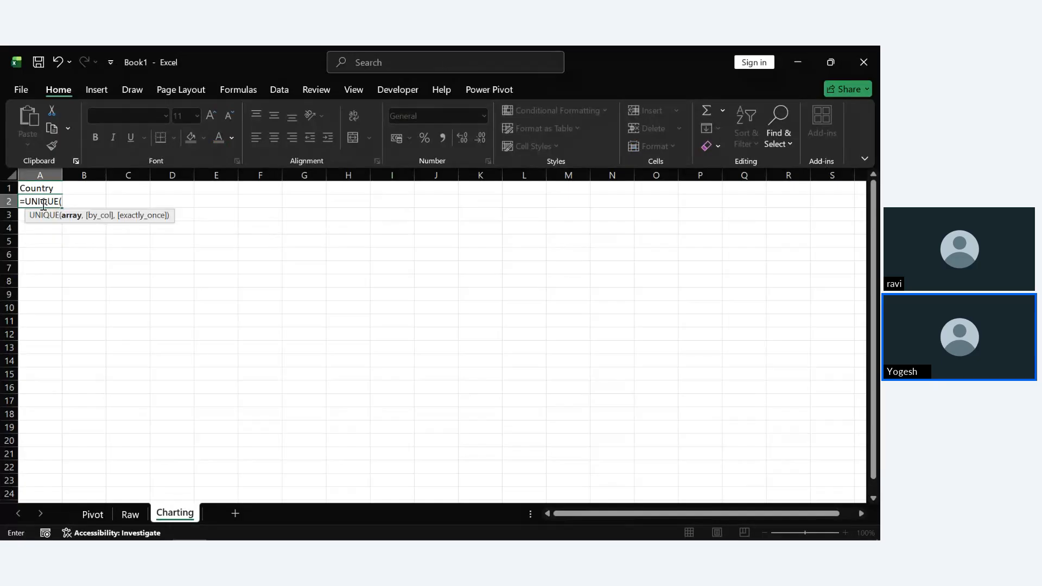
left_click(135, 517)
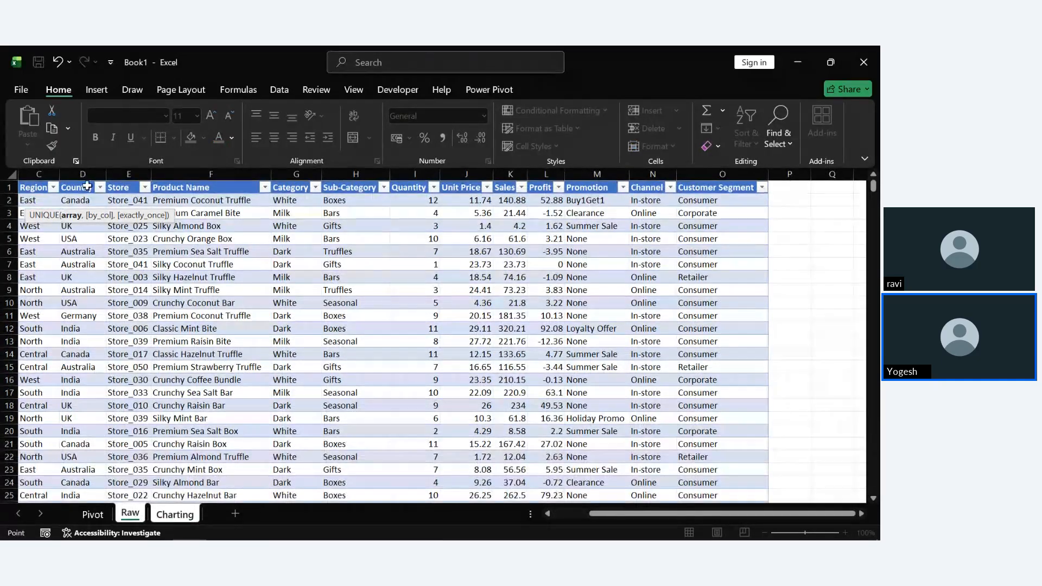
left_click(171, 520)
key("BackSpace")
key("BackSpace")
key("BackSpace")
key("BackSpace")
key("BackSpace")
key("BackSpace")
key("BackSpace")
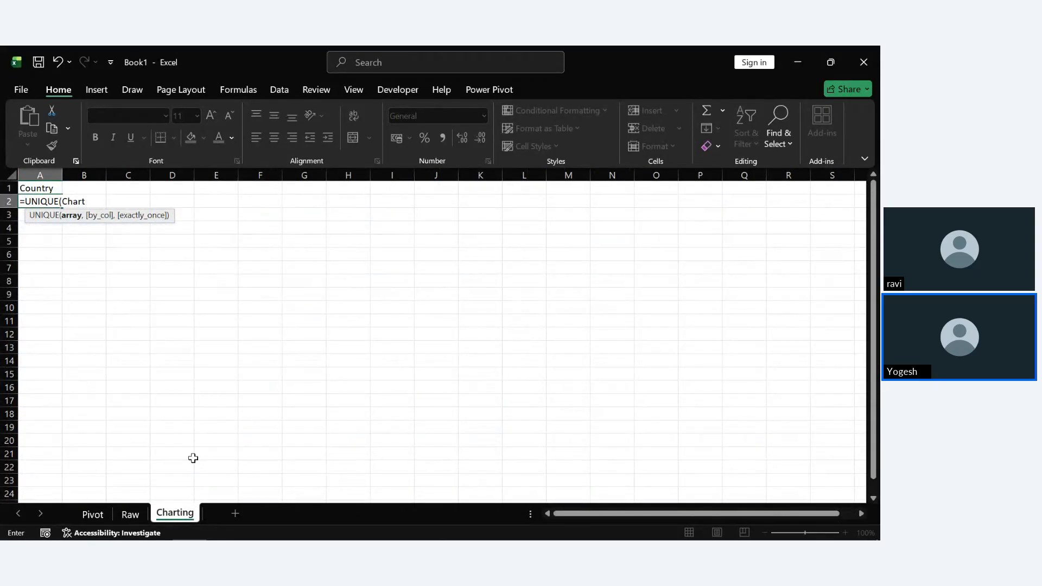
key("BackSpace")
key("BackSpace")
Complete the formula in A2 as =UNIQUE(data[Country]) to list each country once.
type("data[")
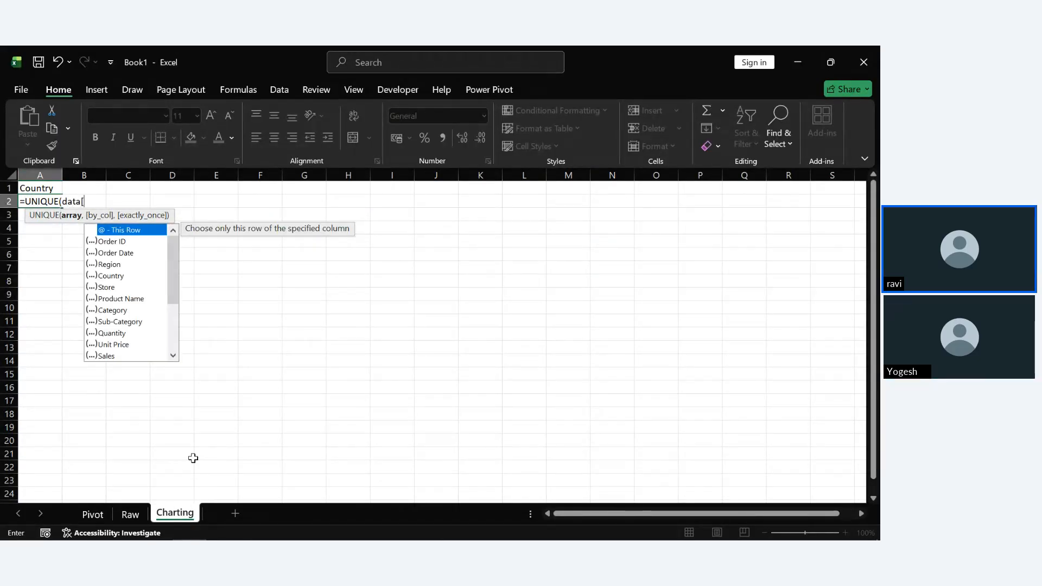
key("Down")
key("Down")
key("Down")
key("Down")
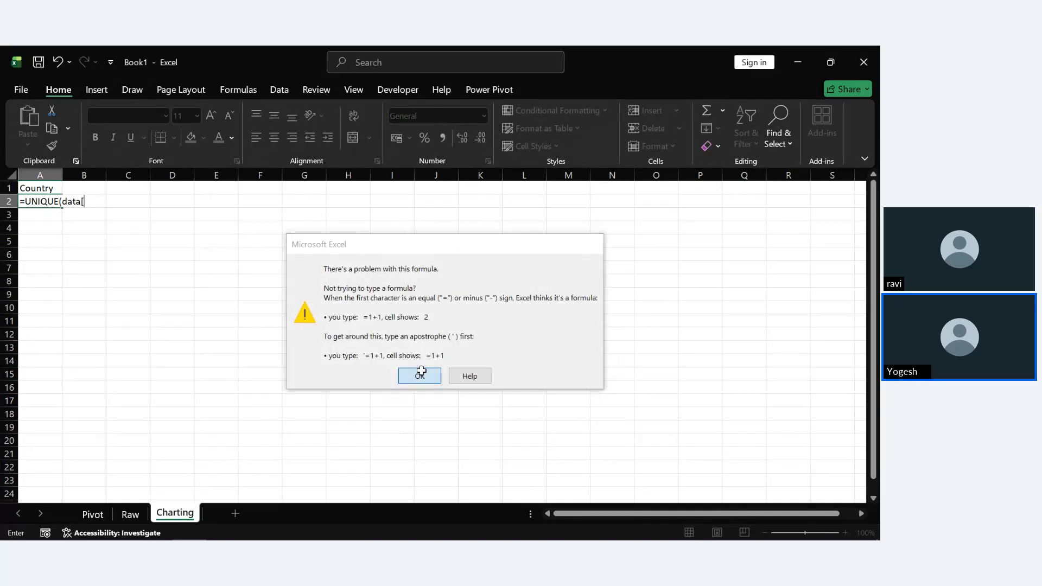
left_click(421, 371)
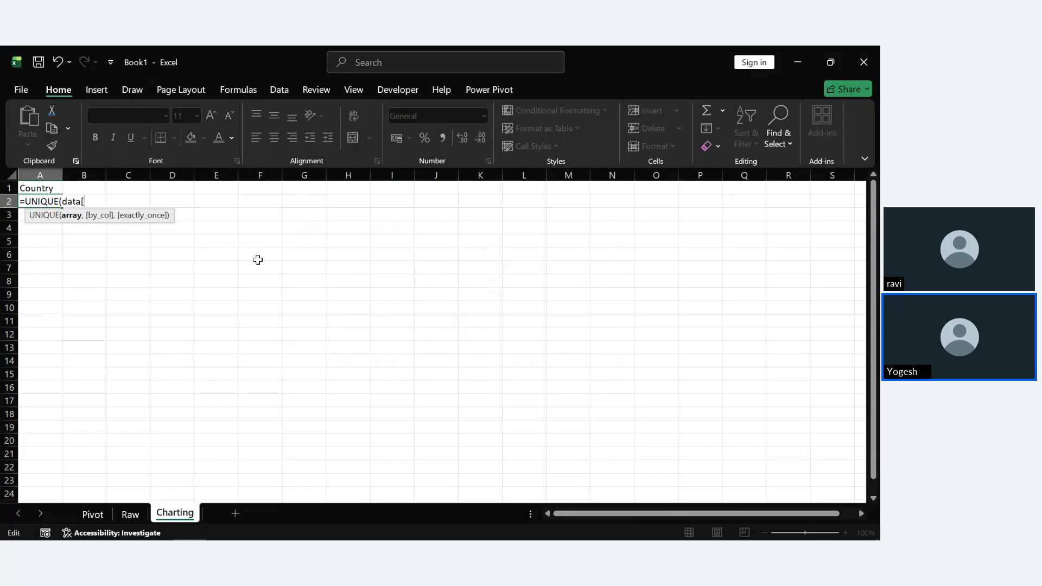
type("coun")
key("Tab")
type("]")
key("Return")
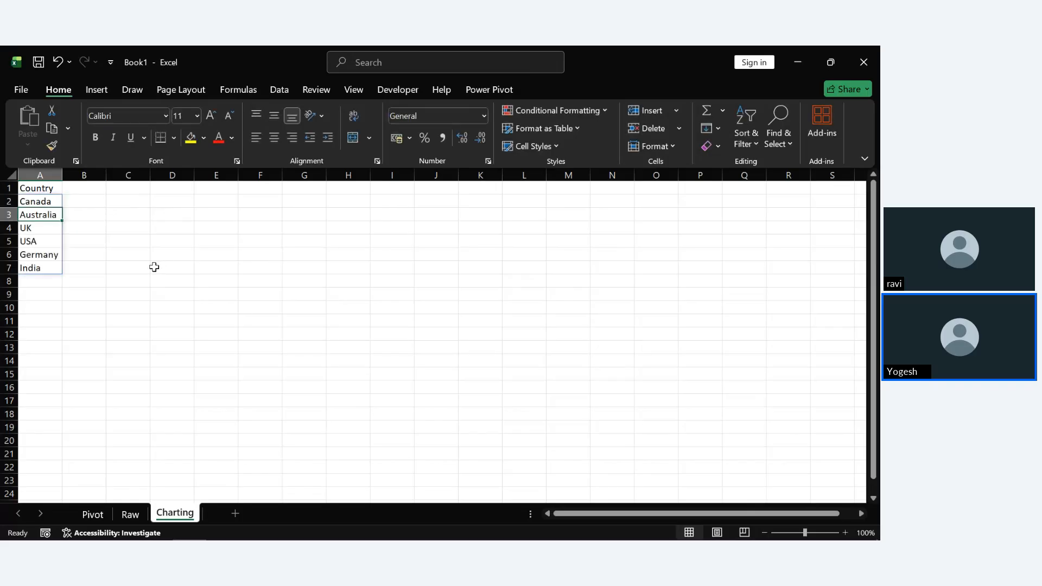
left_click(154, 267)
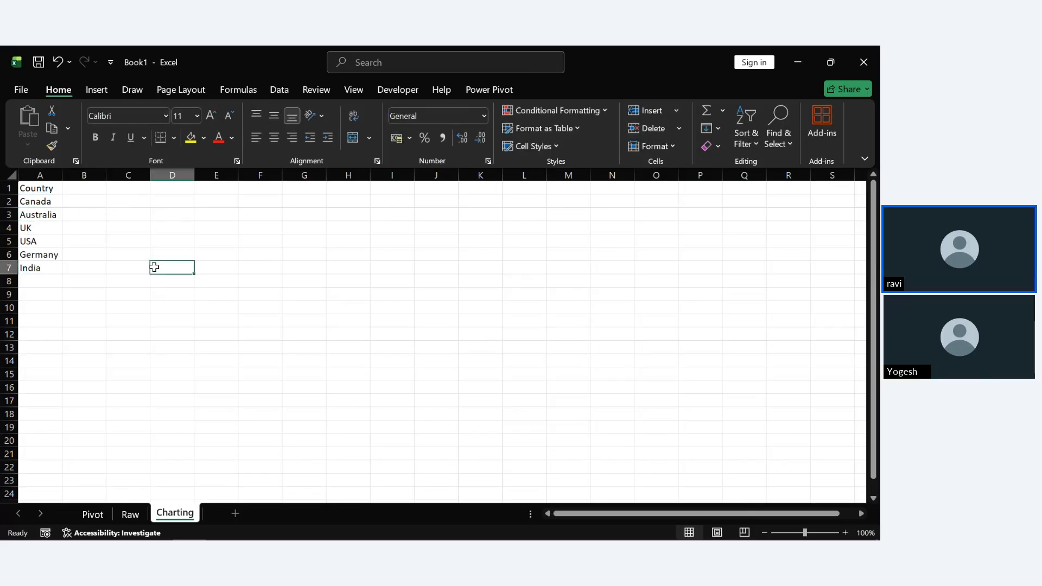
Enter the header Sales in cell B1 beside the Country header.
left_click(82, 189)
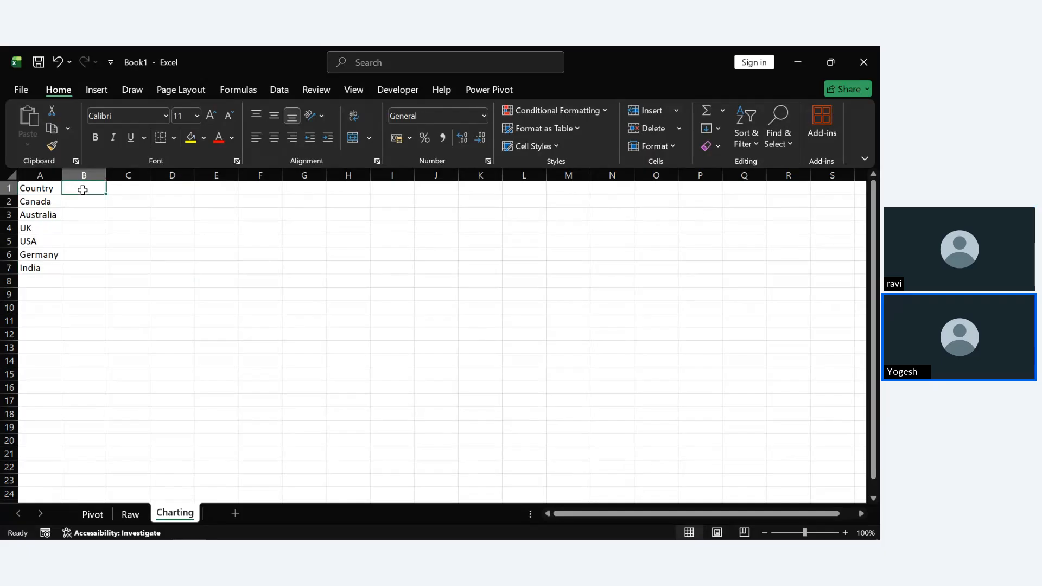
type("Sales")
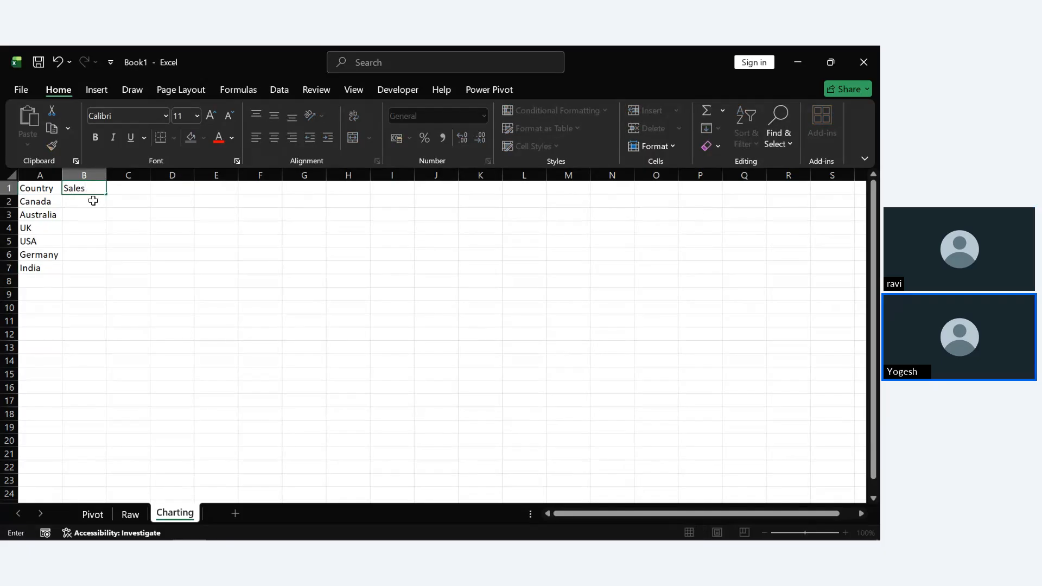
left_click(91, 206)
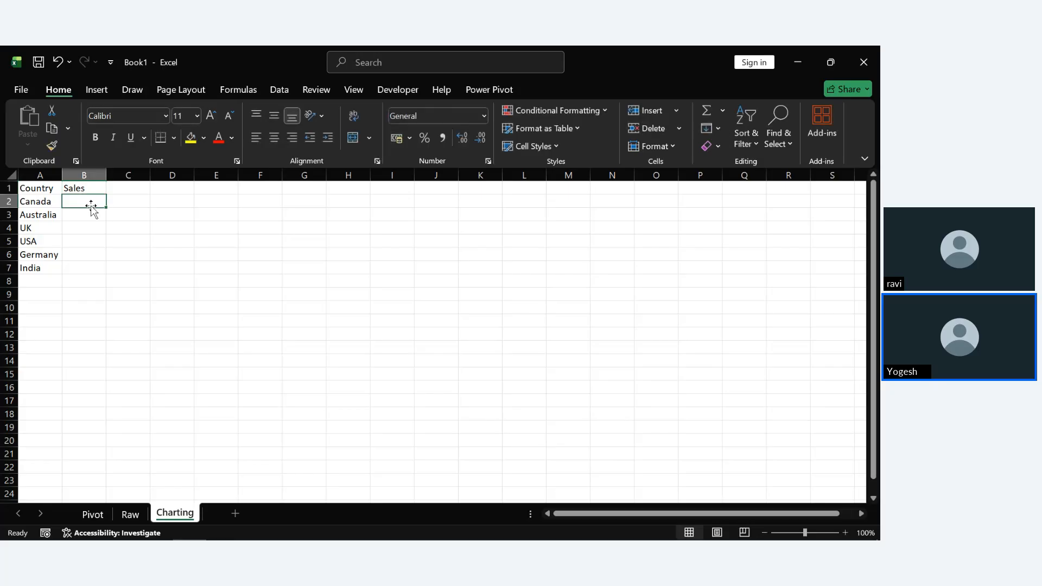
Begin a SUMIF formula in cell B2 with data[Country] as its range argument.
type("=SUMI")
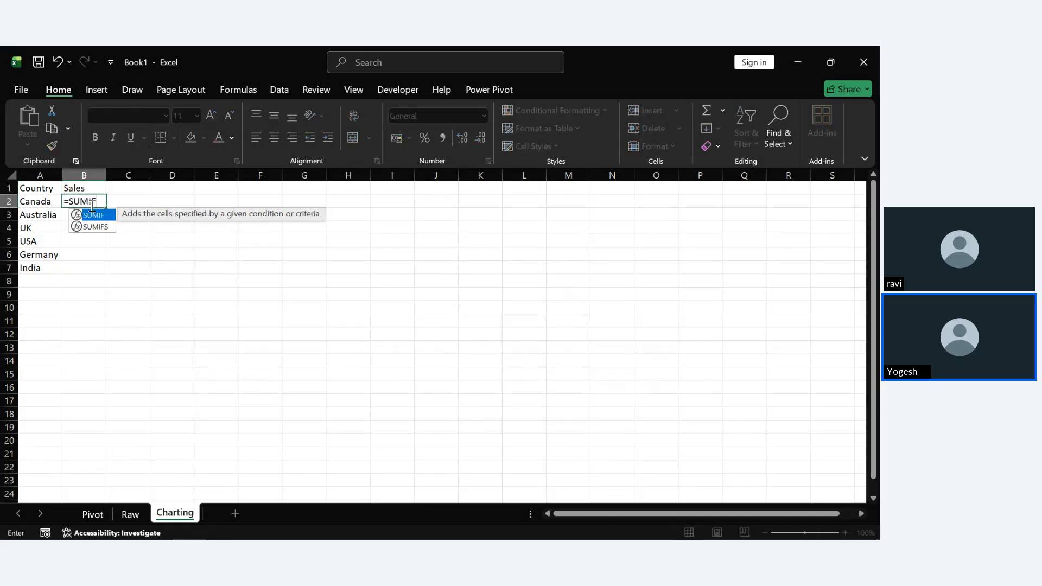
type("F(")
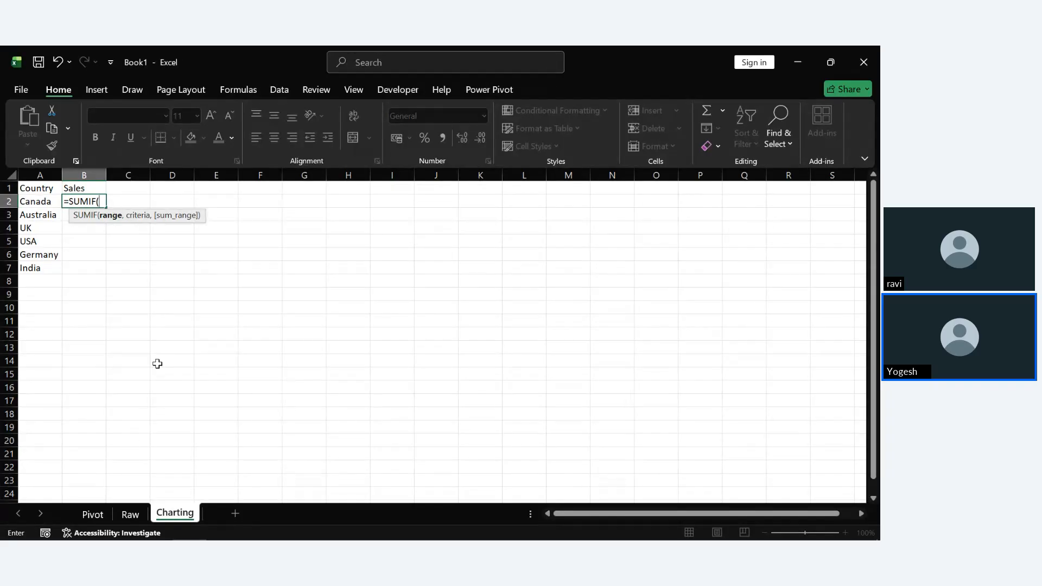
type("data[")
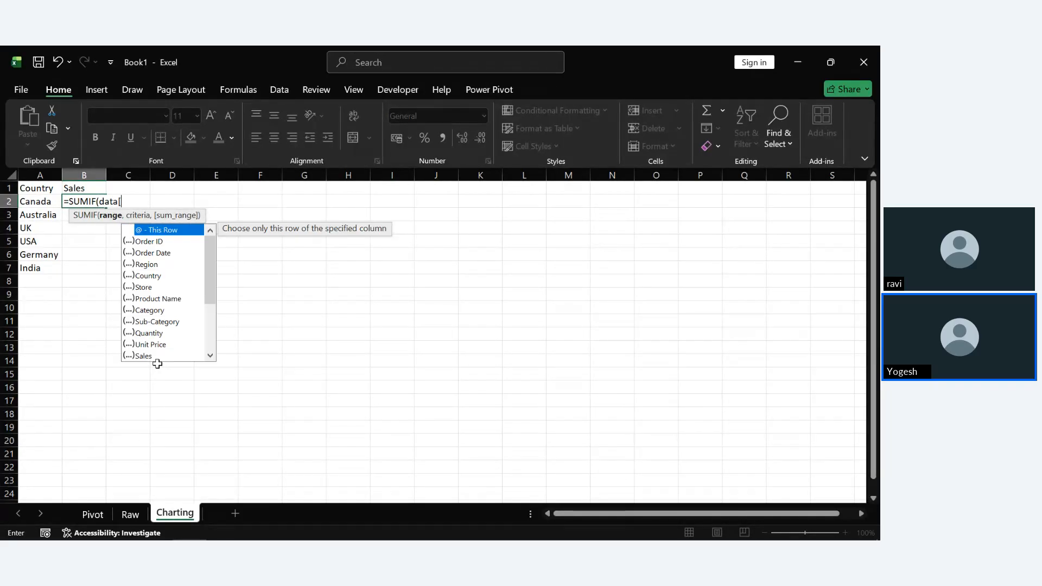
type("Coun")
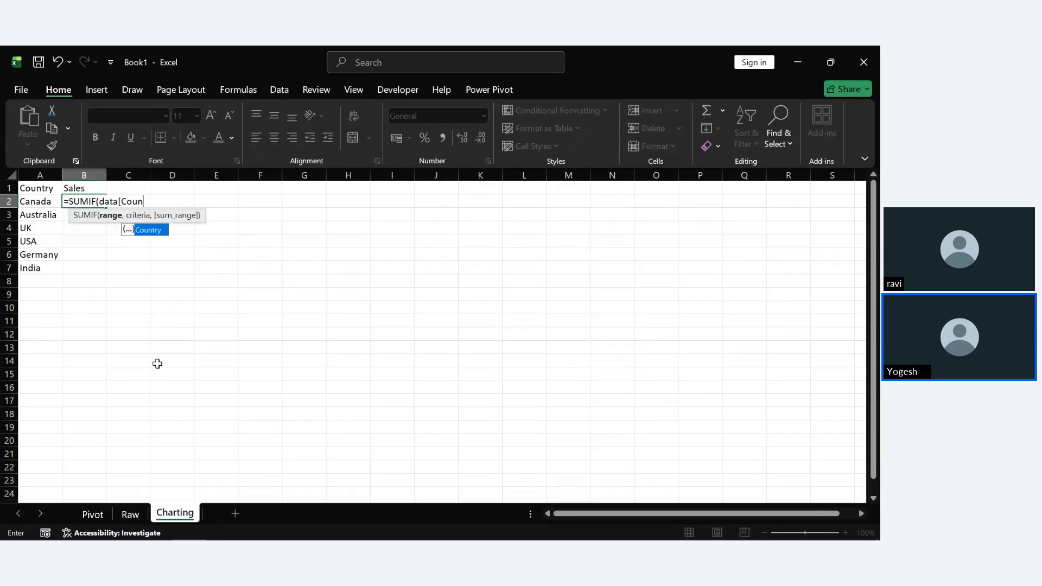
type("try]")
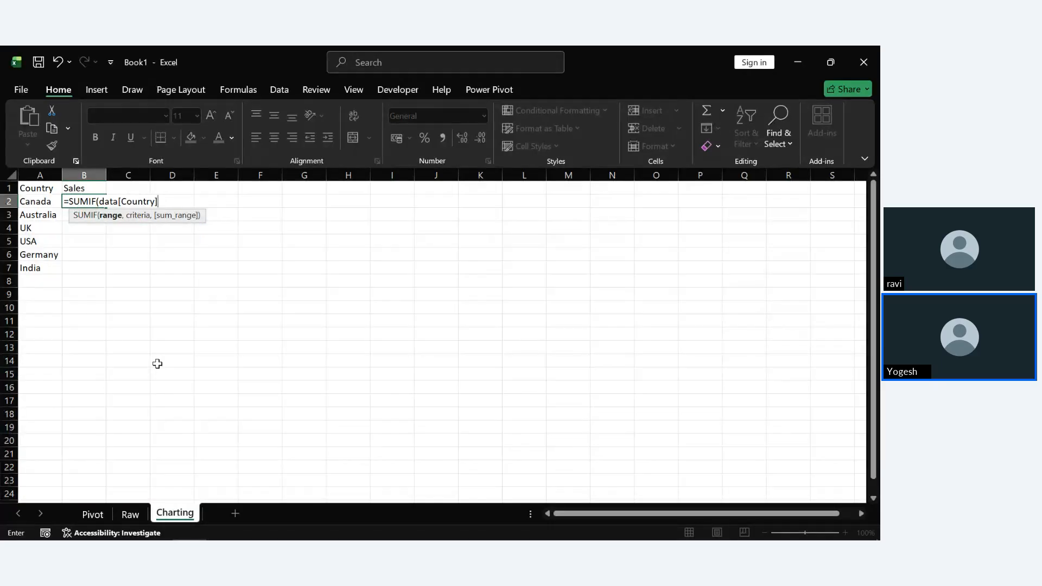
Complete the SUMIF formula in B2 with the criteria "=A2" and the sum range data[Sales].
type(", \"=")
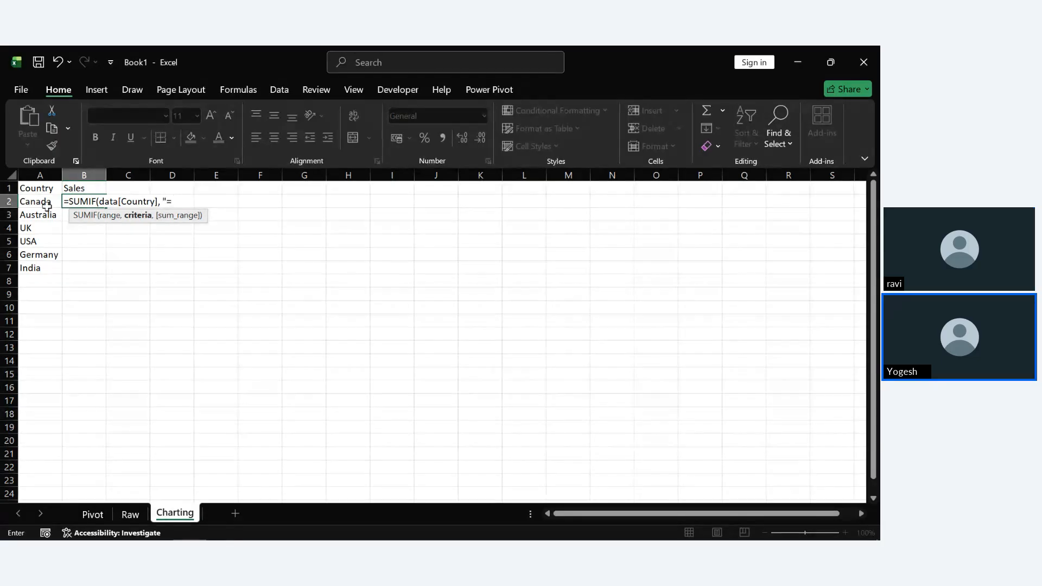
left_click(47, 206)
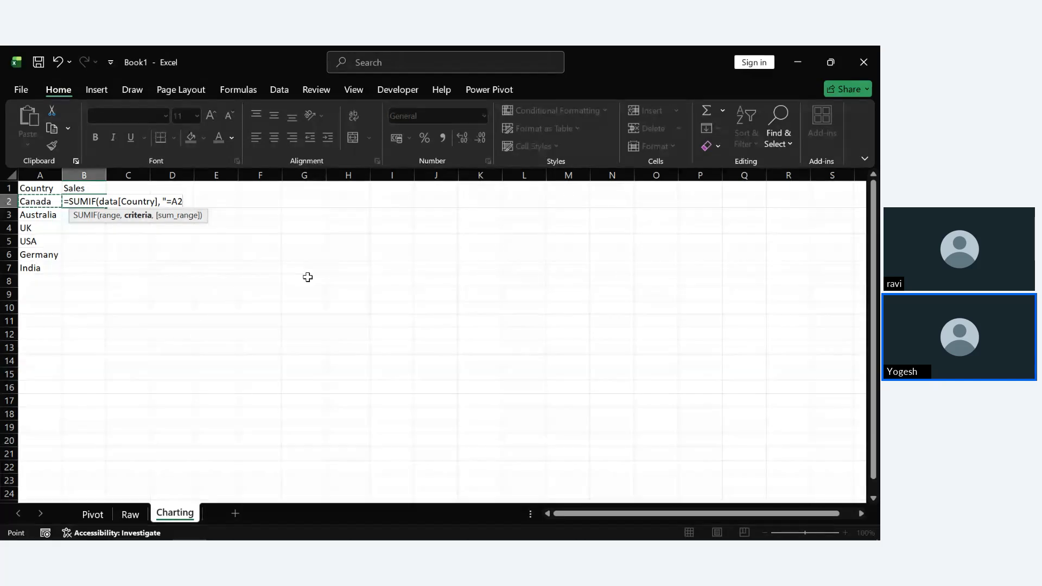
type("\"")
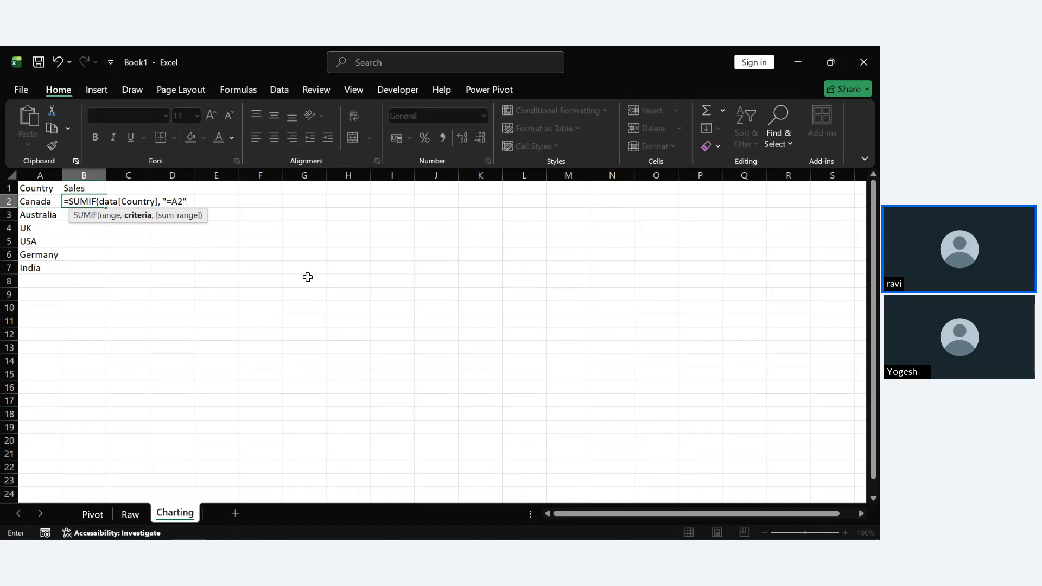
type(", ")
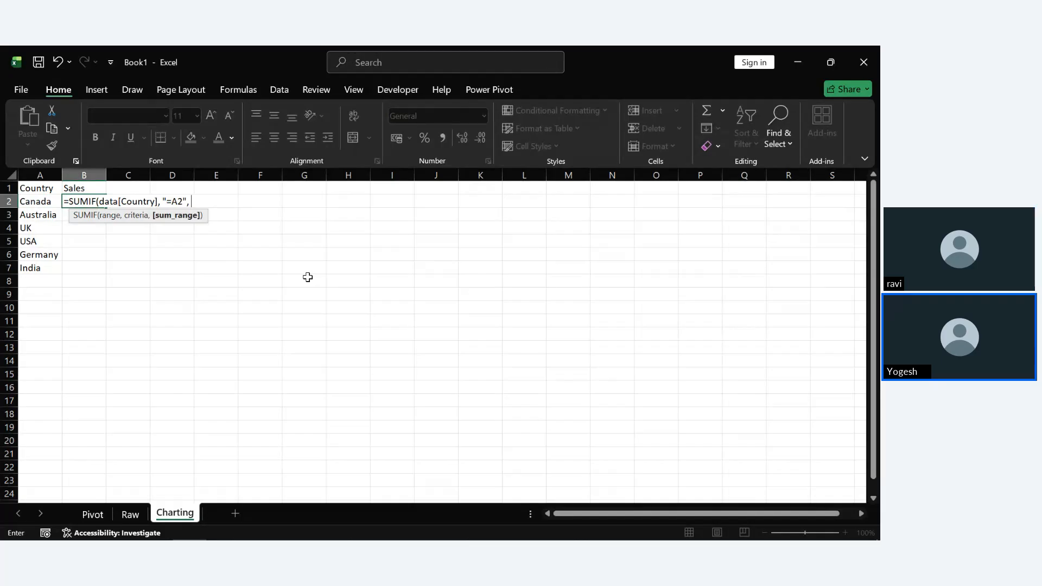
type("data")
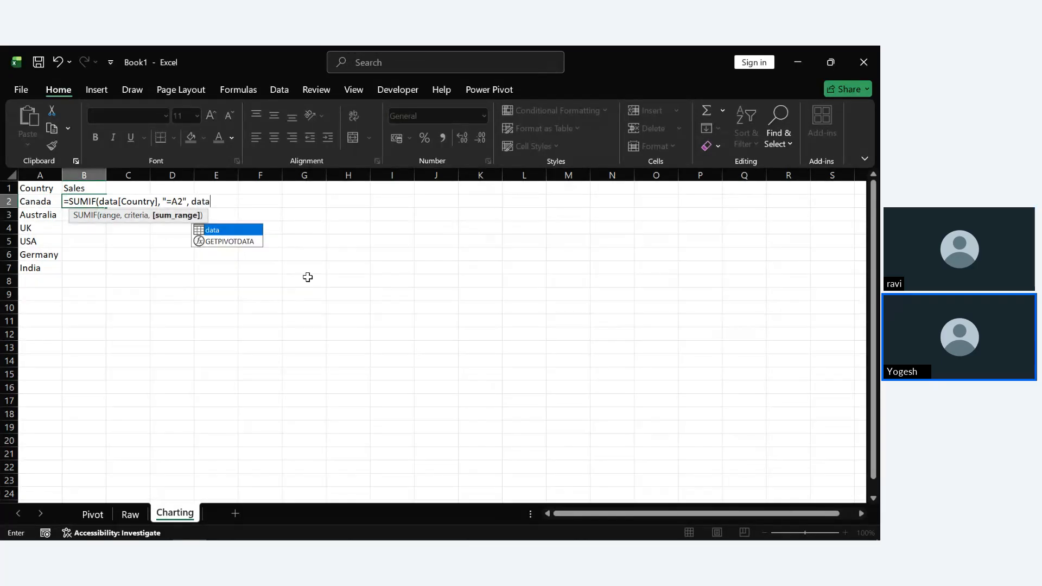
type("[sa")
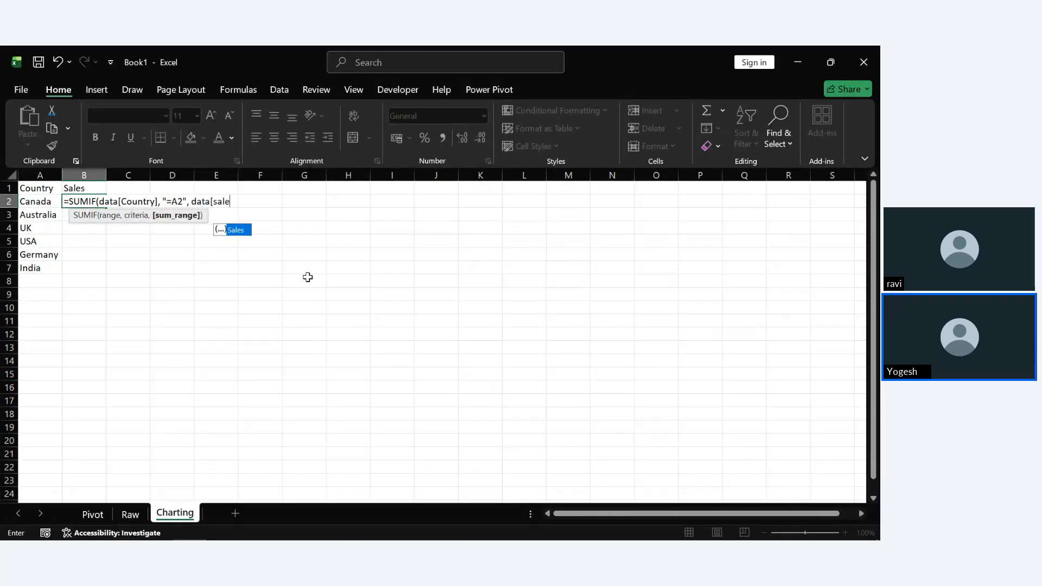
type("le")
key("Tab")
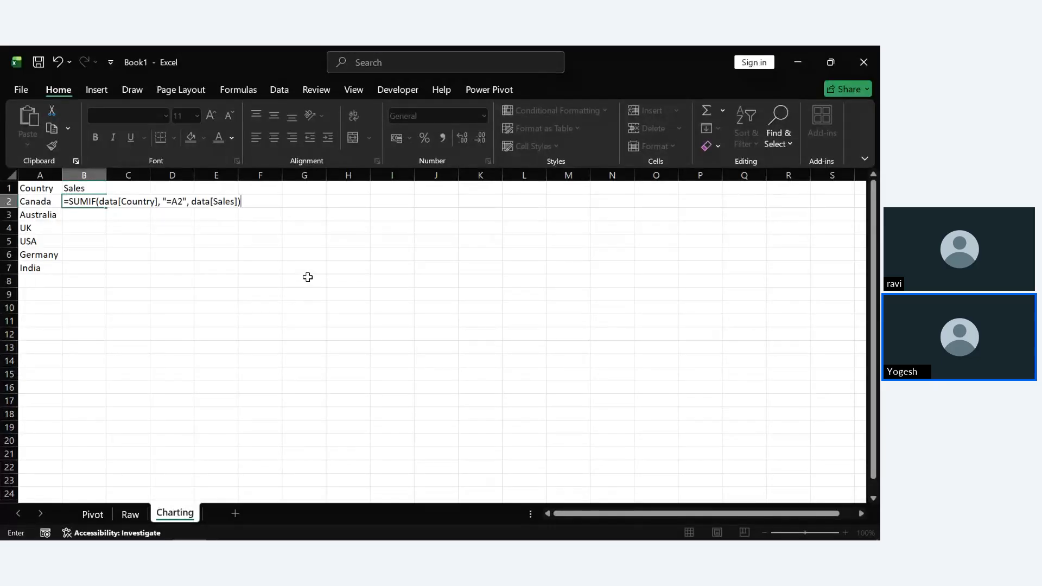
key("Return")
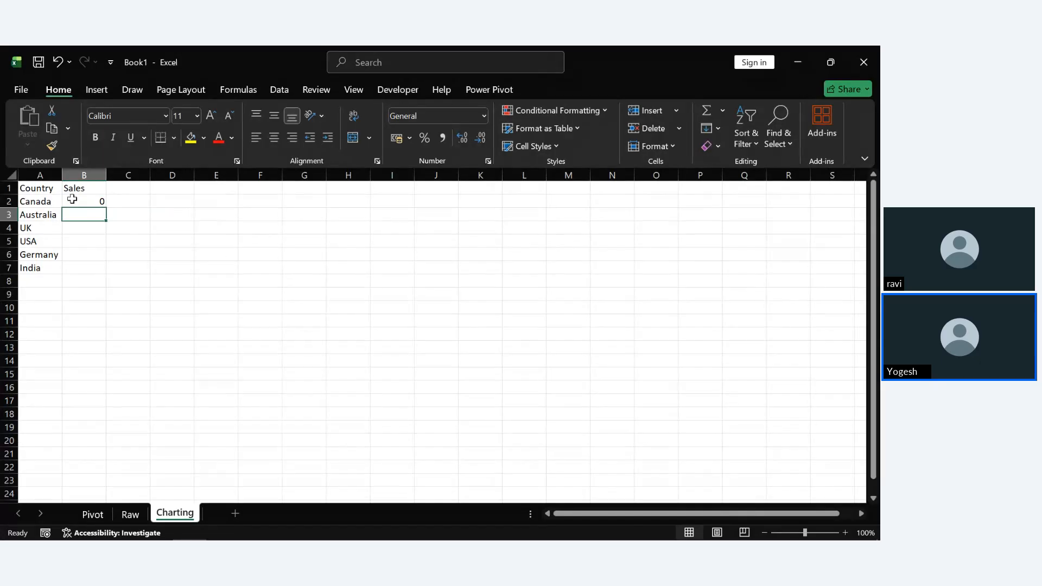
Try the SUMIF formula in B2 with the criteria =A2 without quotation marks.
double_click(84, 200)
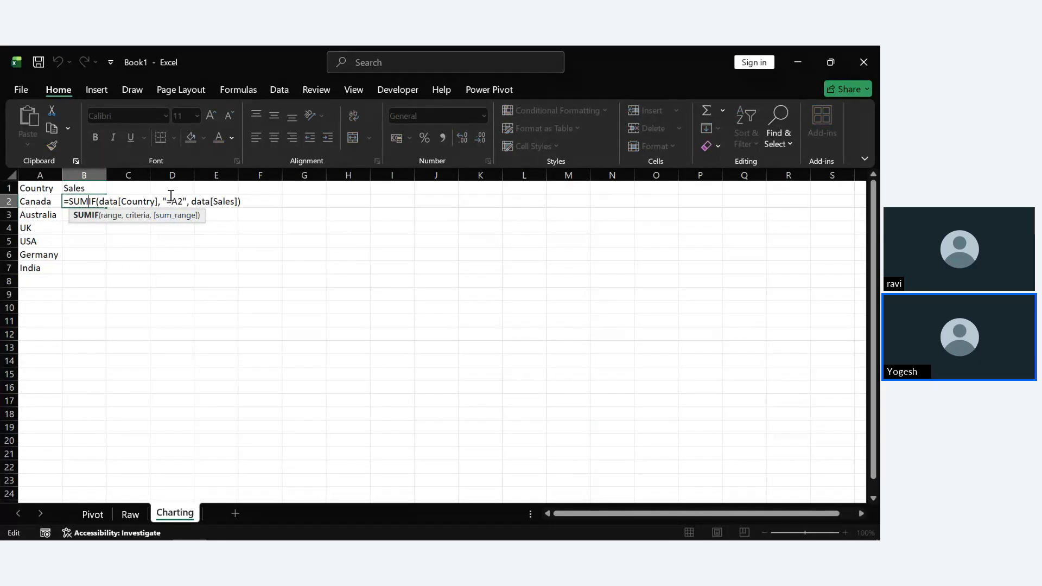
left_click(167, 202)
type("=")
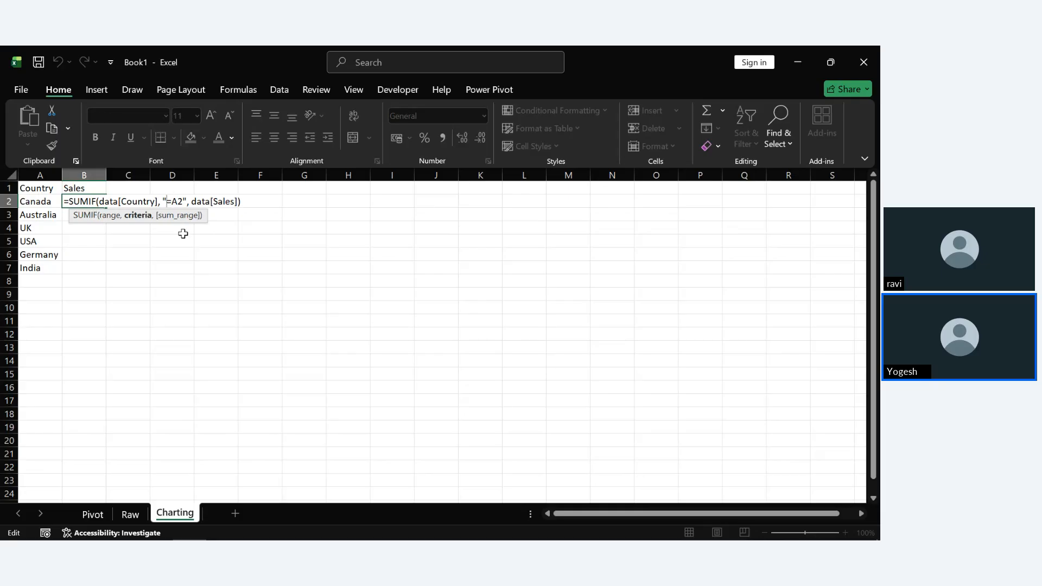
key("BackSpace")
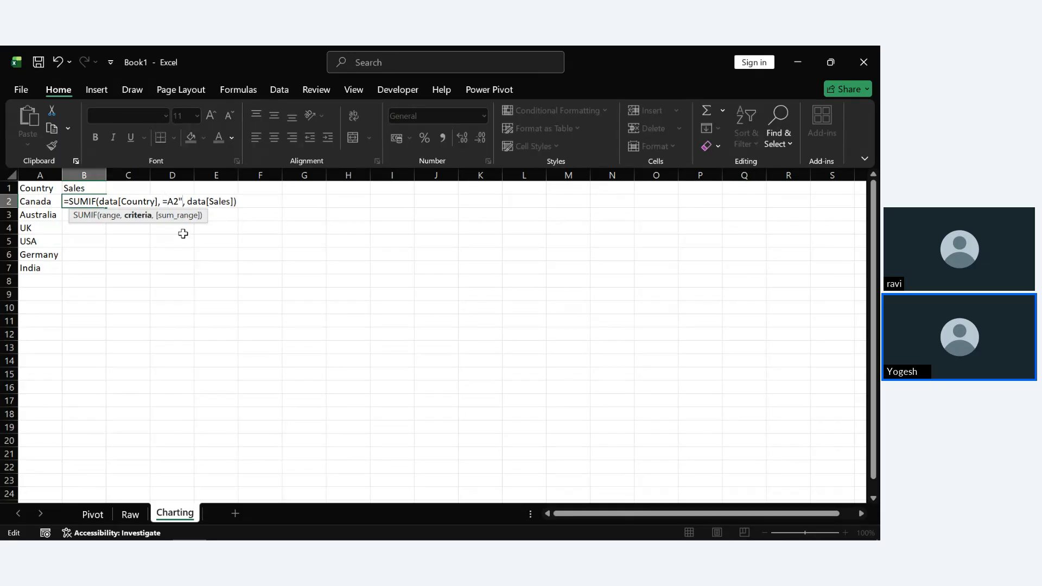
key("BackSpace")
key("Return")
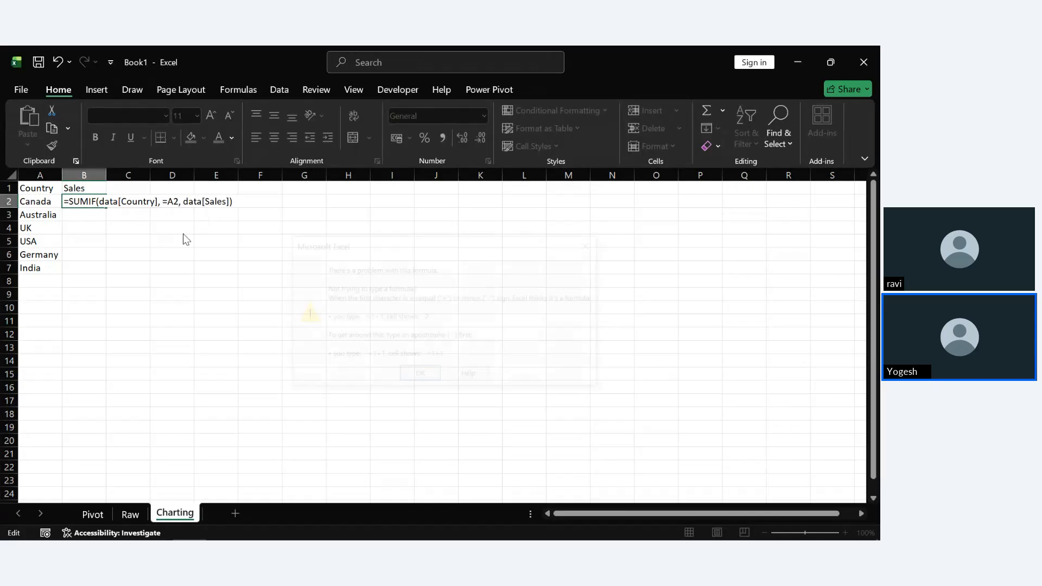
left_click(419, 376)
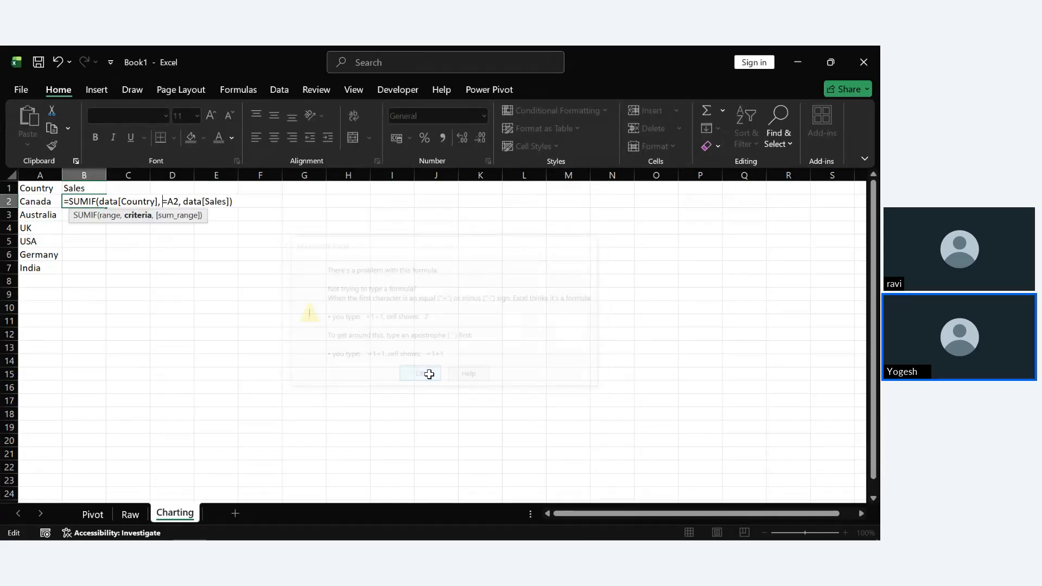
Put the quotation marks back around the =A2 criteria in the B2 formula.
type("\"")
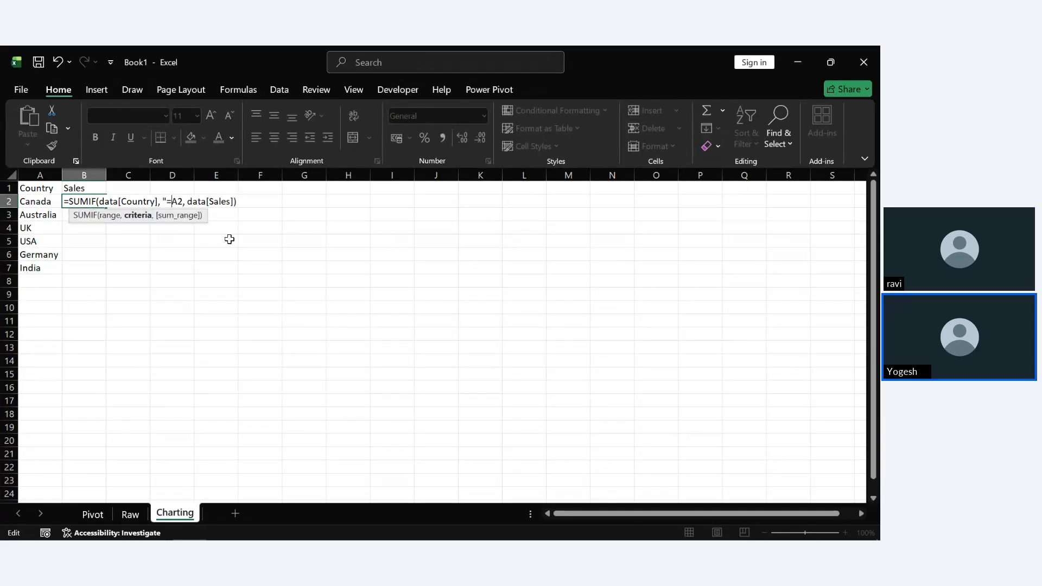
type("\"")
key("Return")
Inspect the range and criteria arguments of the SUMIF formula in B2.
double_click(104, 201)
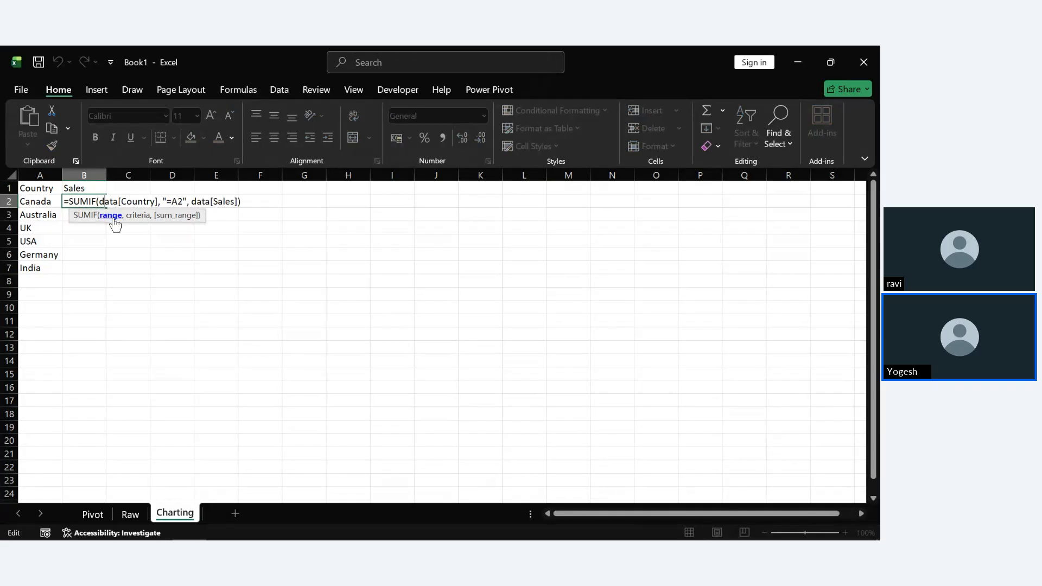
left_click(114, 218)
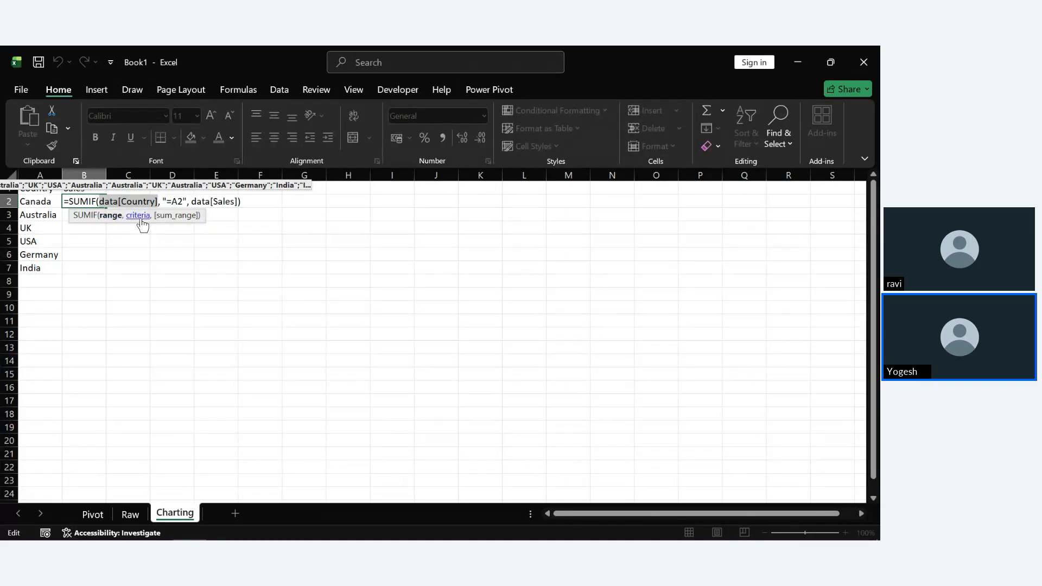
left_click(140, 218)
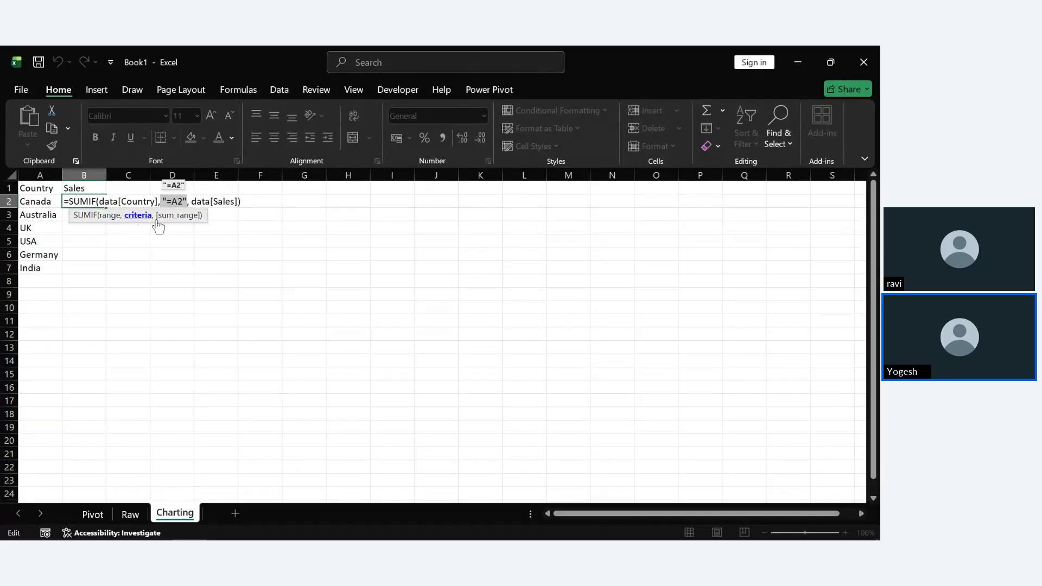
Try to total Canada's sales in cell B2 with =SUMIF(data[Country], "=A2", data[Sales]) and recheck its arguments.
left_click(184, 217)
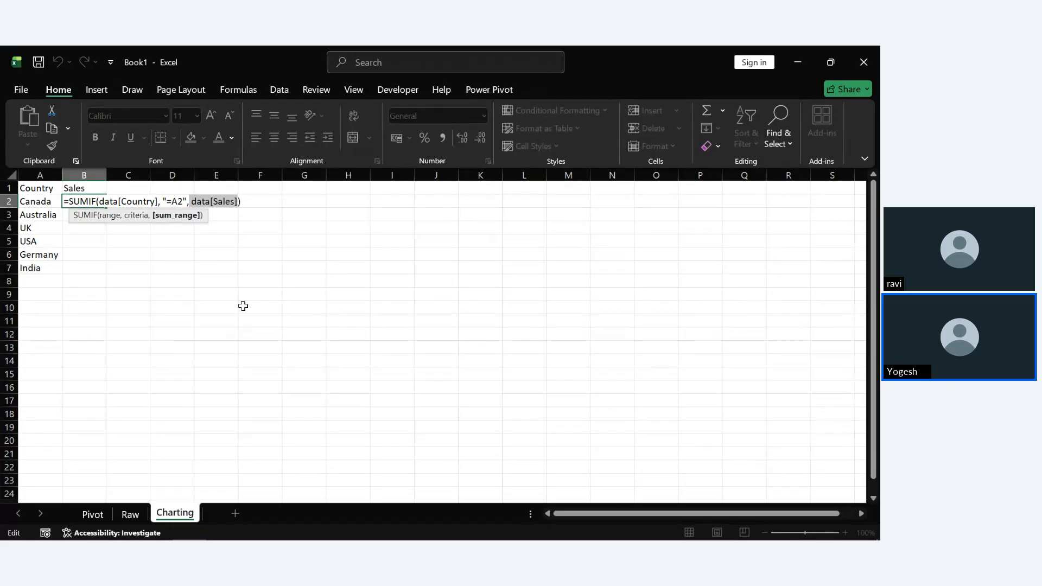
left_click(308, 241)
key("ctrl+Return")
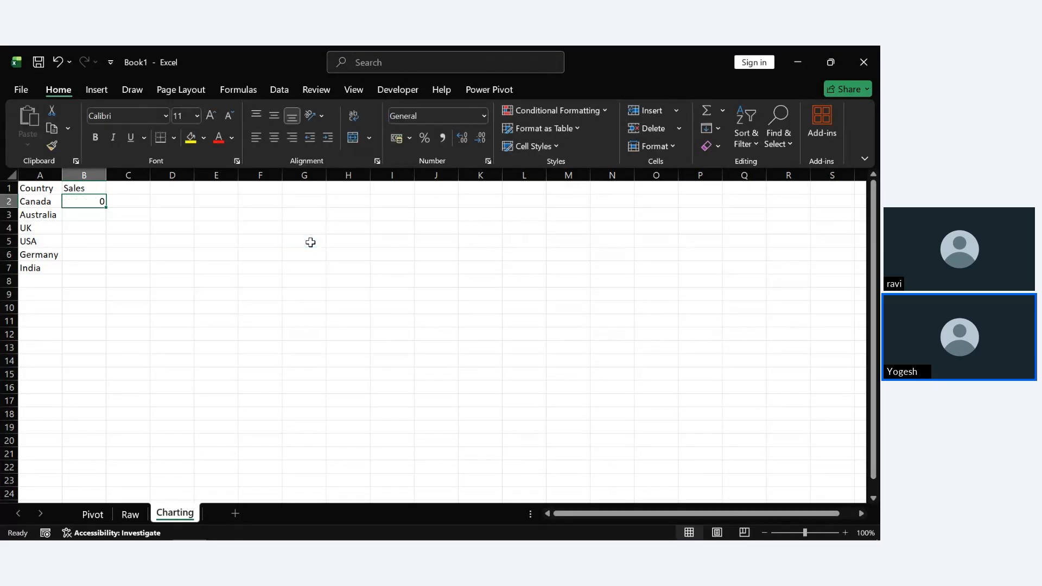
double_click(97, 200)
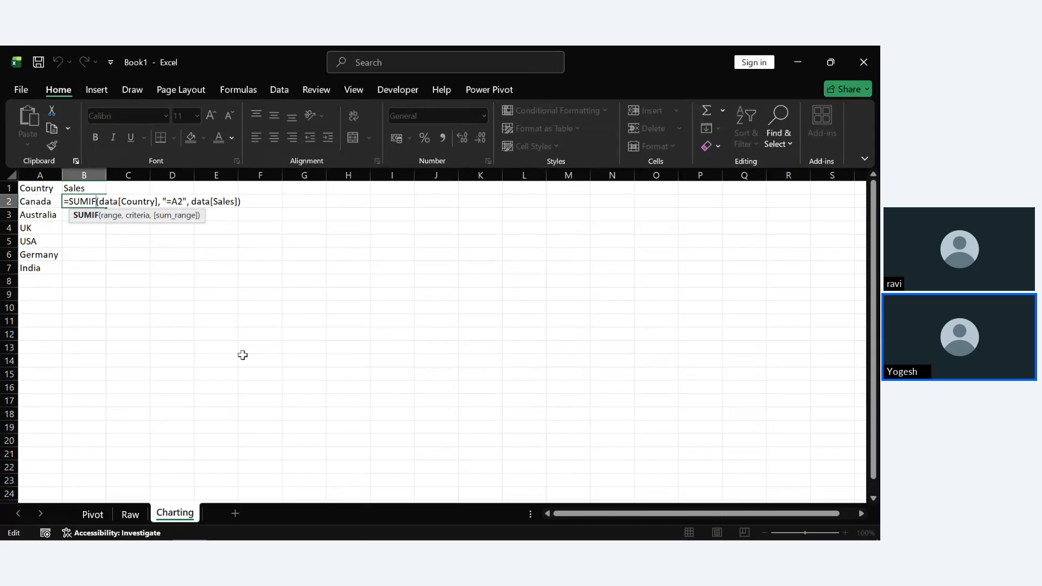
left_click(146, 307)
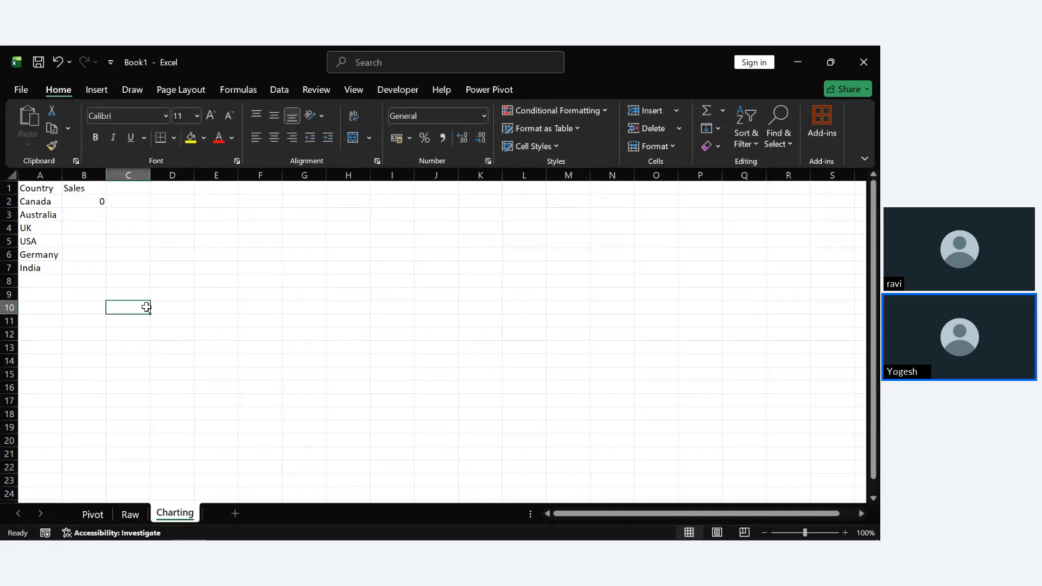
Clear all contents from the Charting sheet.
key("ctrl+a")
right_click(90, 212)
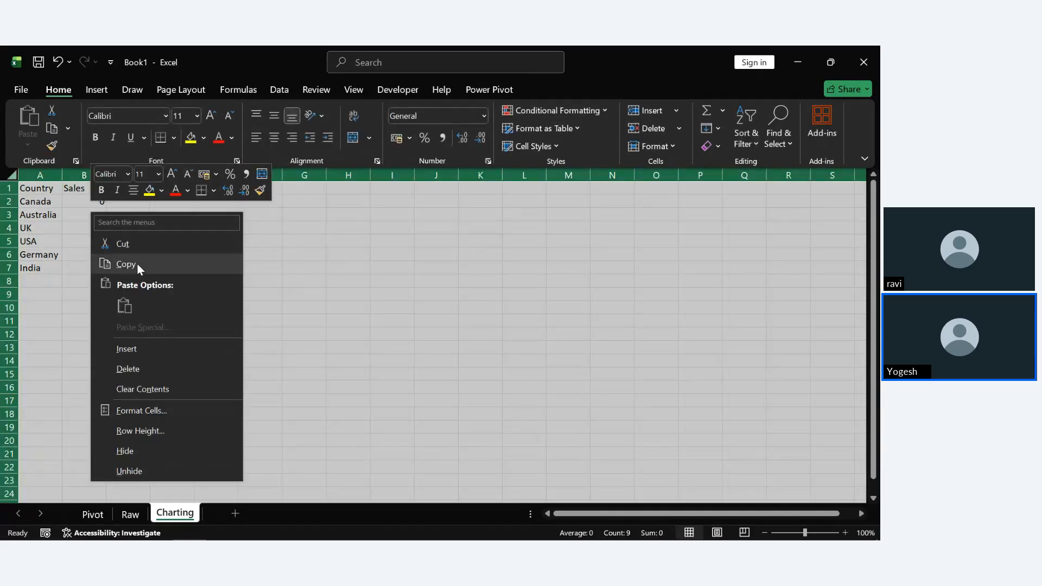
left_click(149, 387)
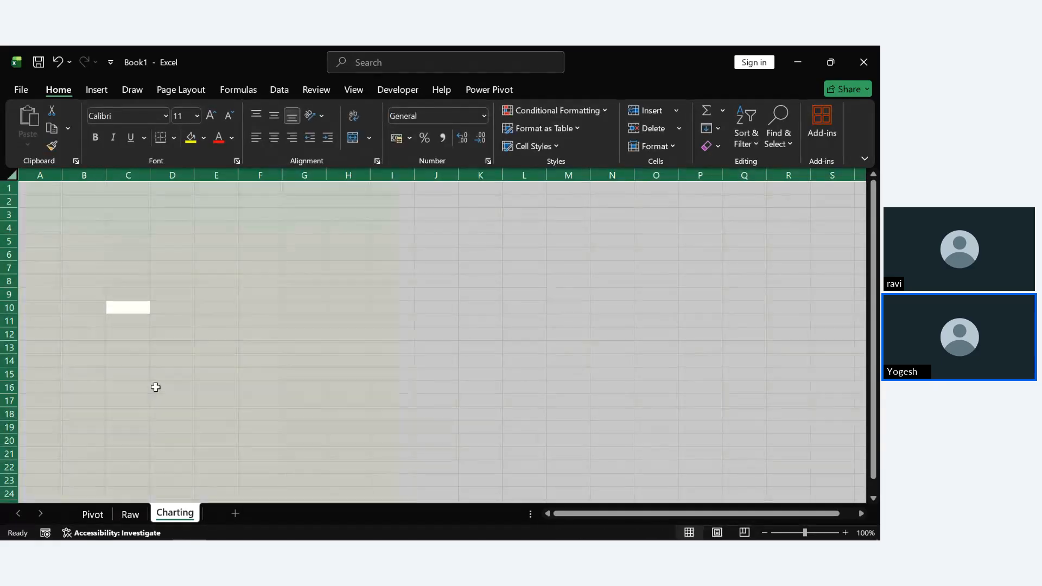
left_click(267, 418)
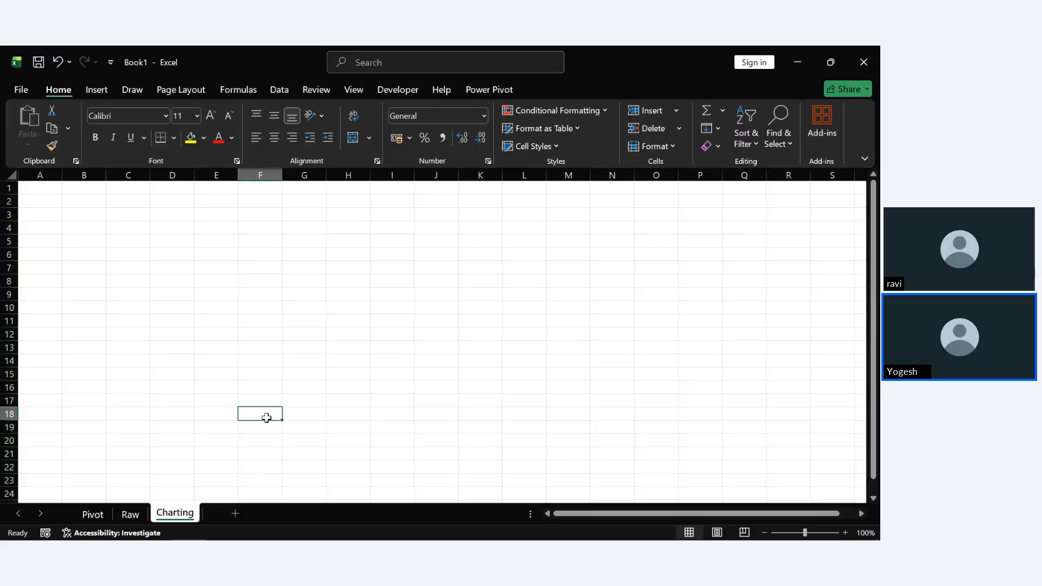
Create a PivotTable from the data table on the Raw sheet, placed on the existing Charting sheet at cell A1.
left_click(130, 514)
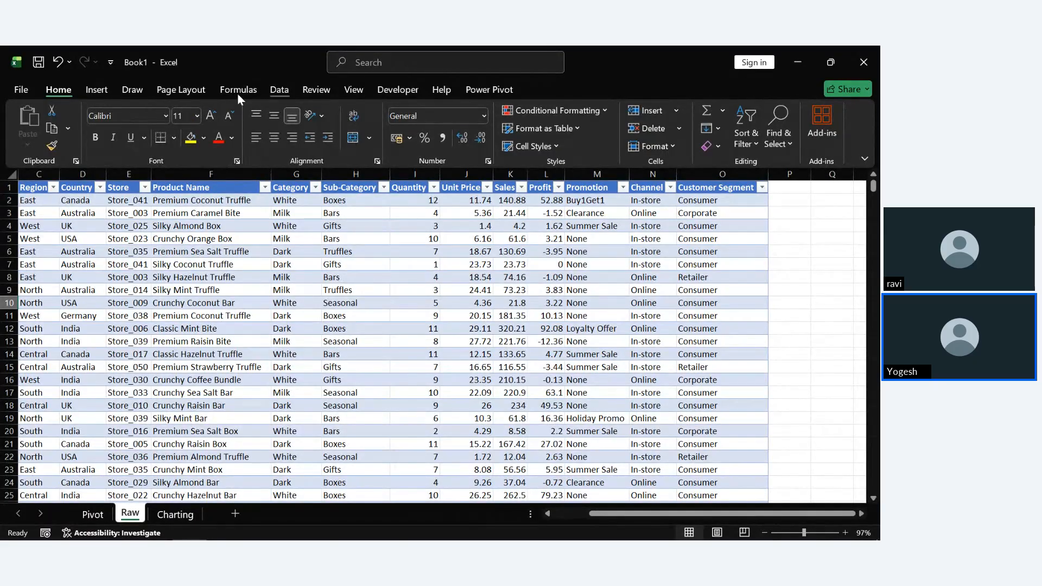
left_click(108, 93)
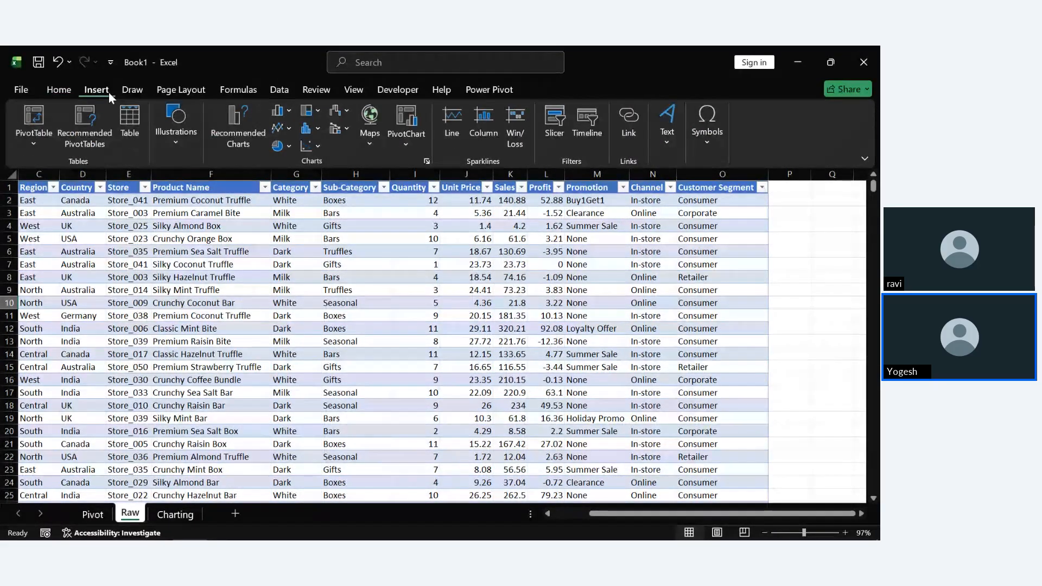
left_click(29, 125)
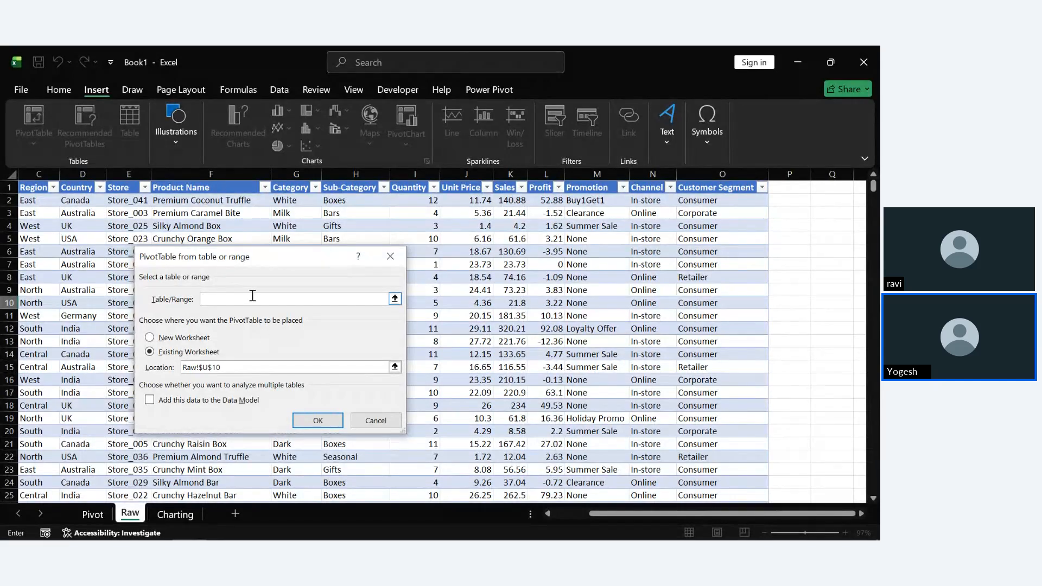
type("data")
left_click(168, 343)
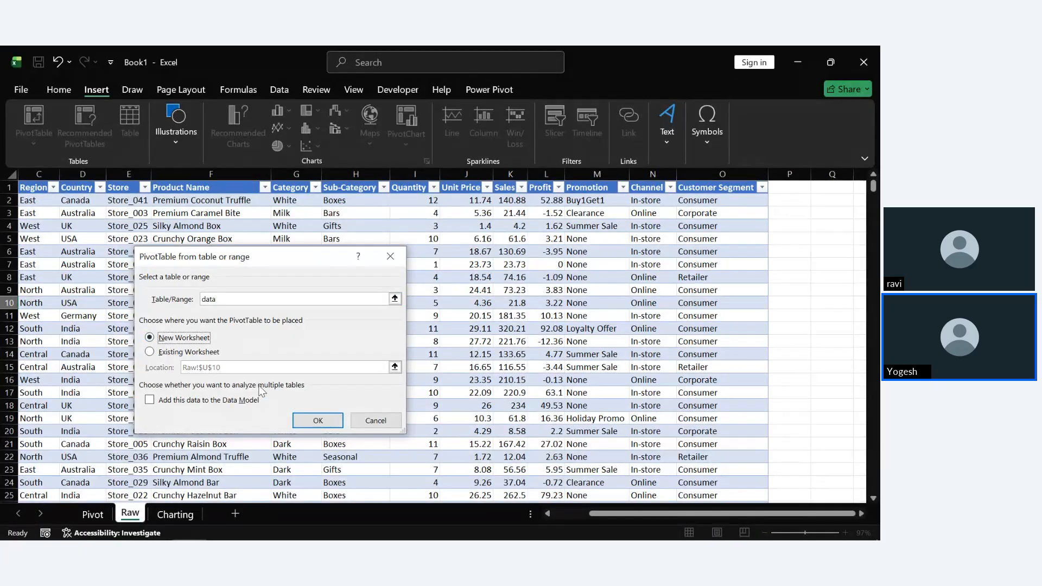
left_click(216, 367)
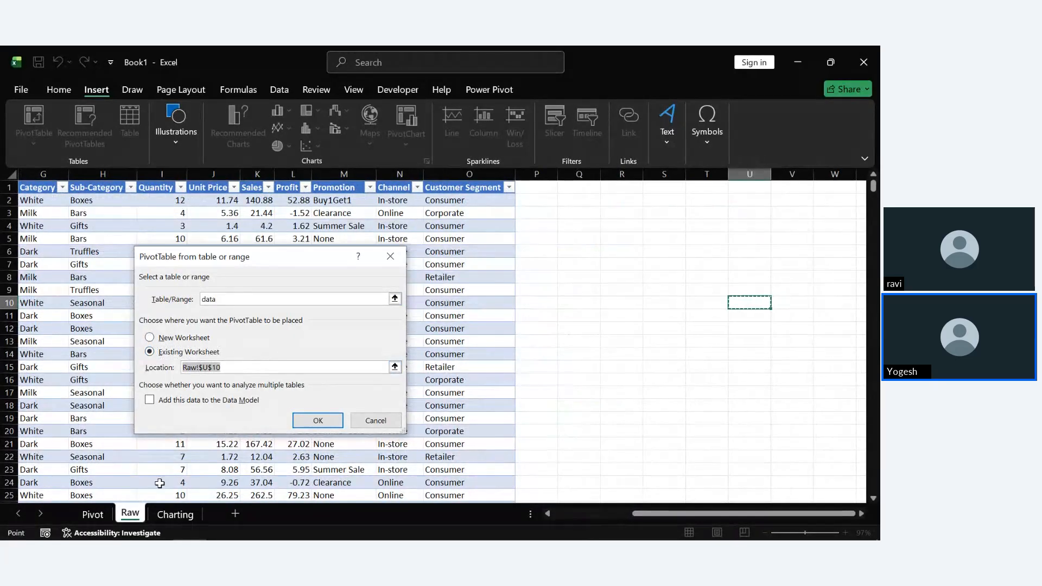
left_click(175, 513)
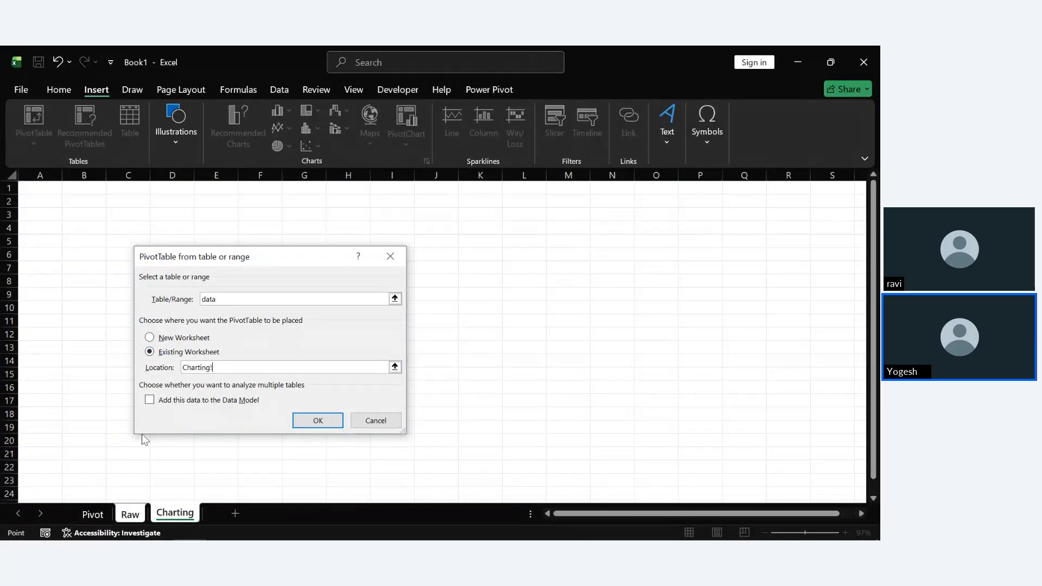
left_click(37, 190)
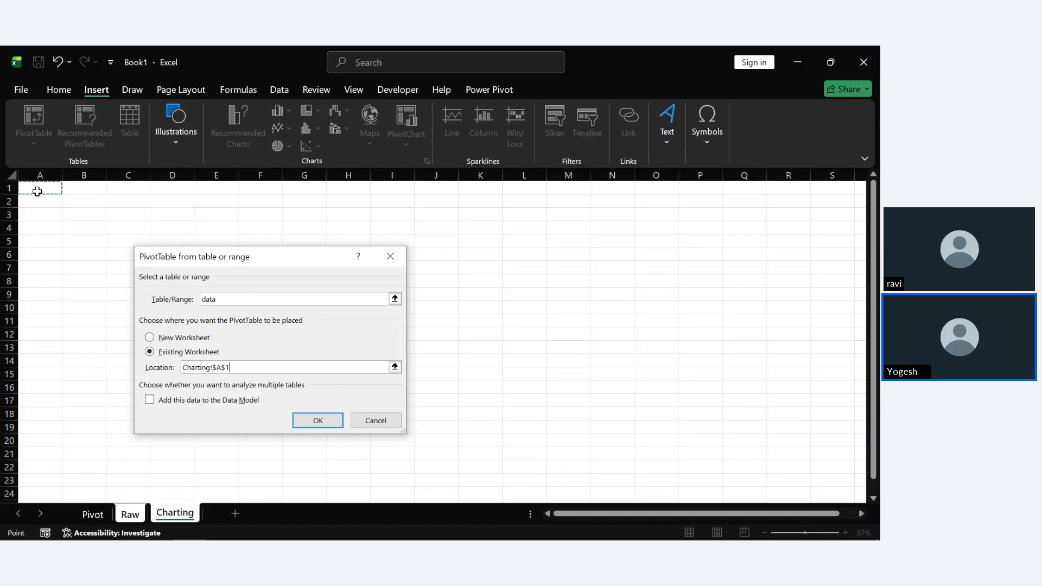
left_click(317, 420)
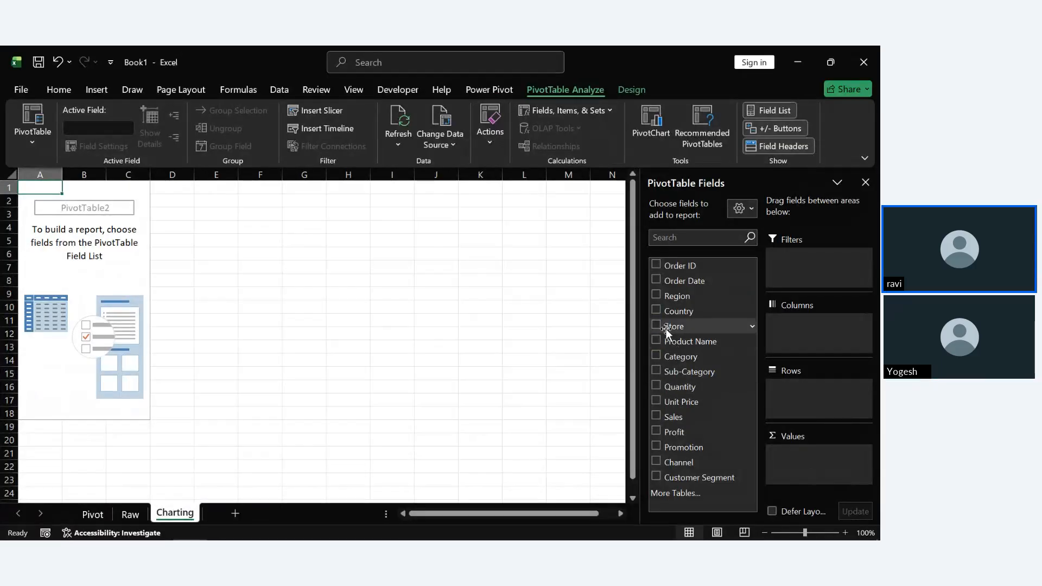
Add Country as PivotTable rows with Sales and Profit as summed values, and close the field list.
left_click(656, 310)
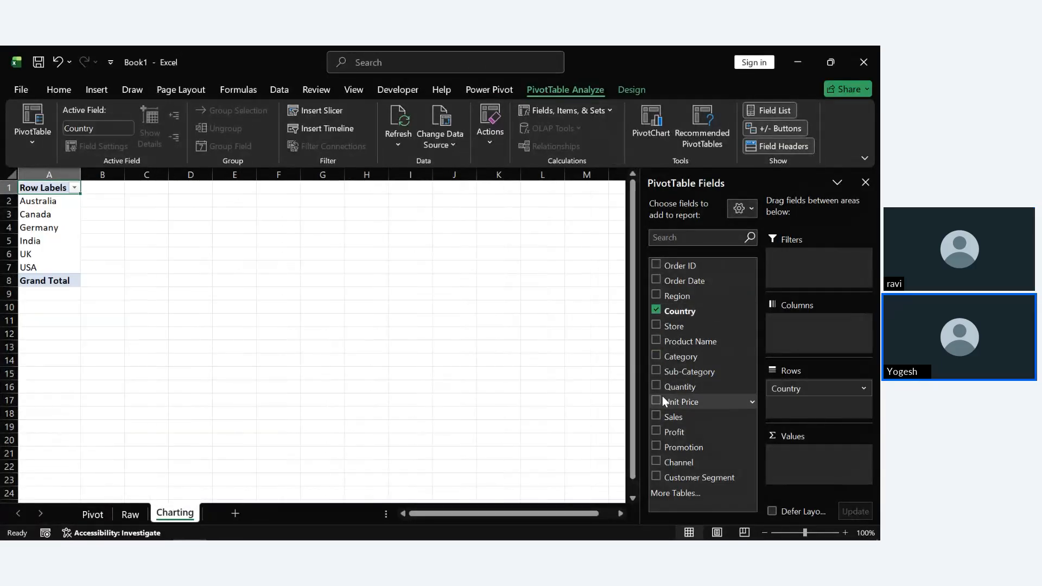
left_click(656, 416)
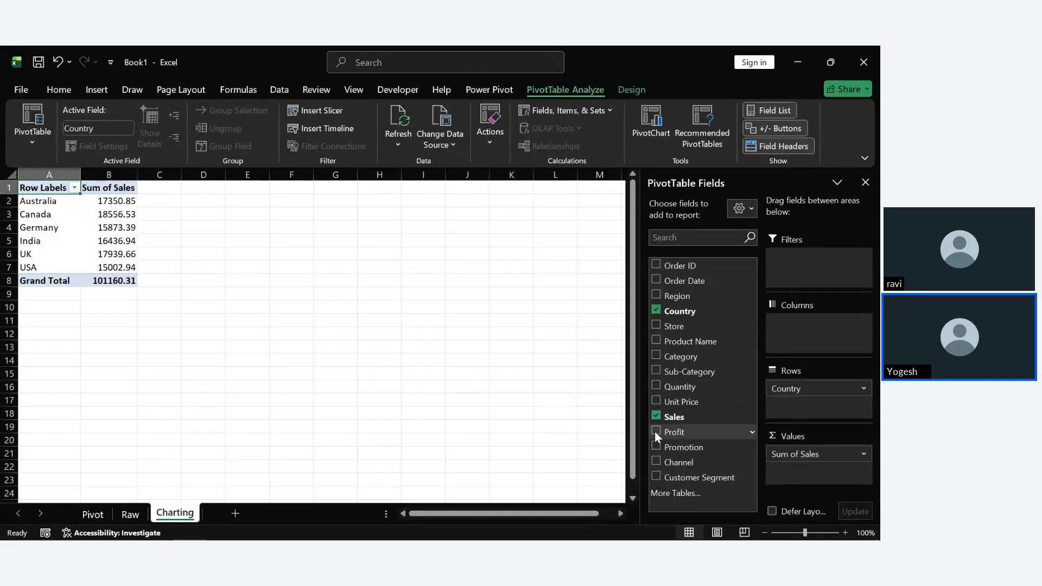
left_click(653, 431)
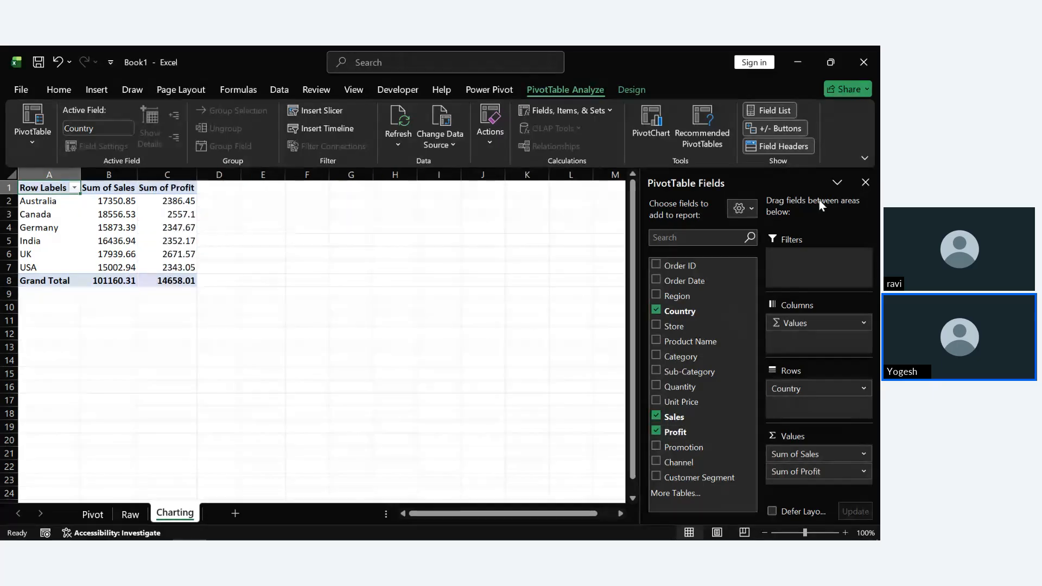
left_click(865, 184)
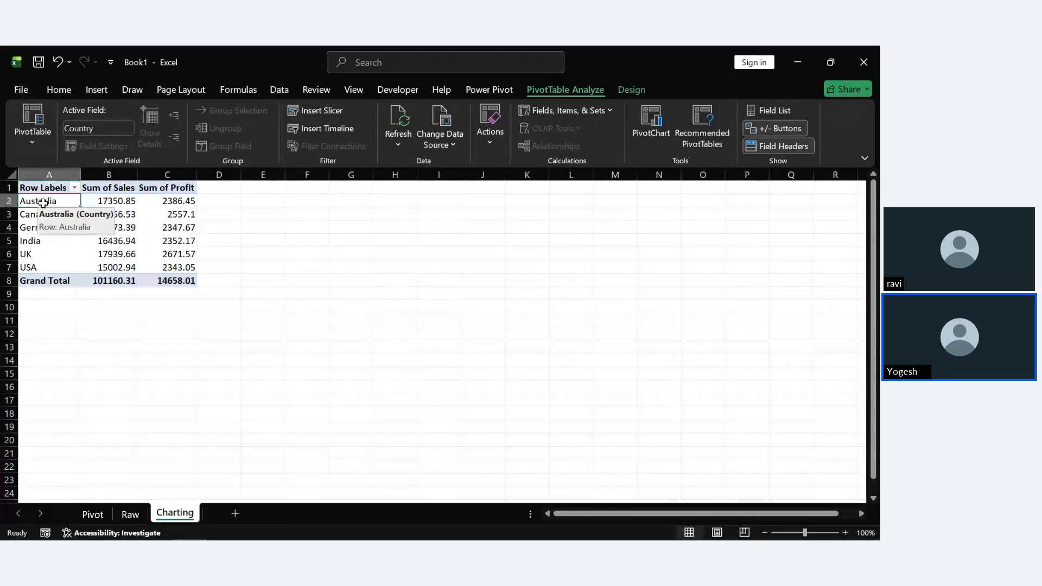
Copy the PivotTable's country rows A2:C7, without headers and grand total, and paste them as values starting at E2.
left_click_drag(42, 203, 163, 267)
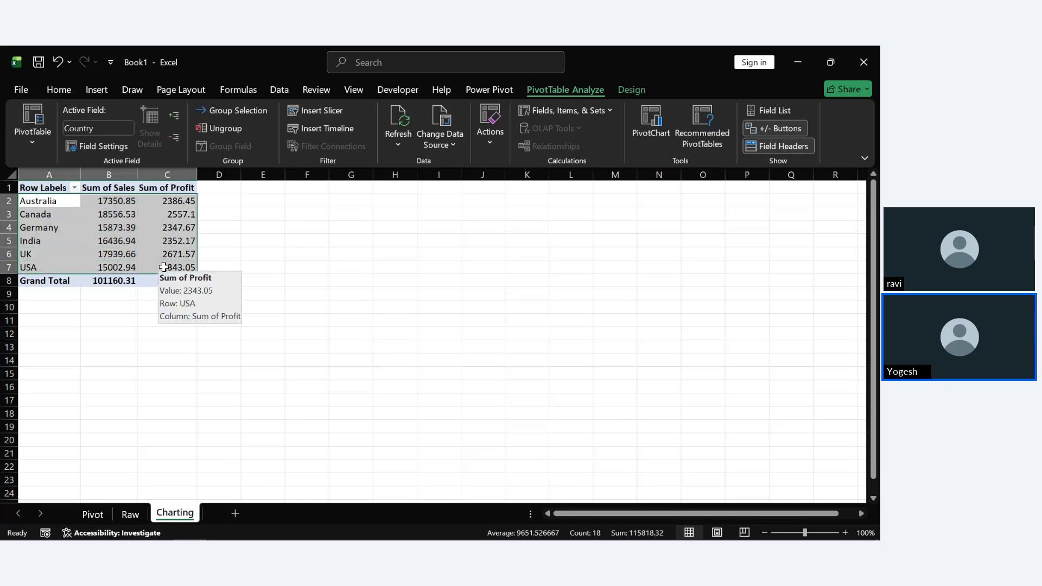
key("ctrl+c")
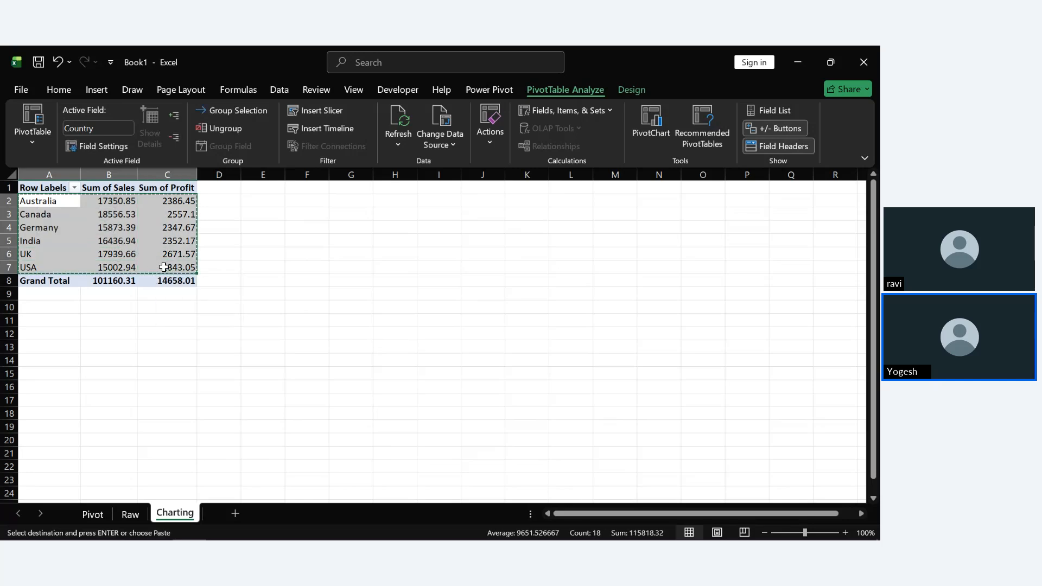
left_click(265, 204)
key("ctrl+v")
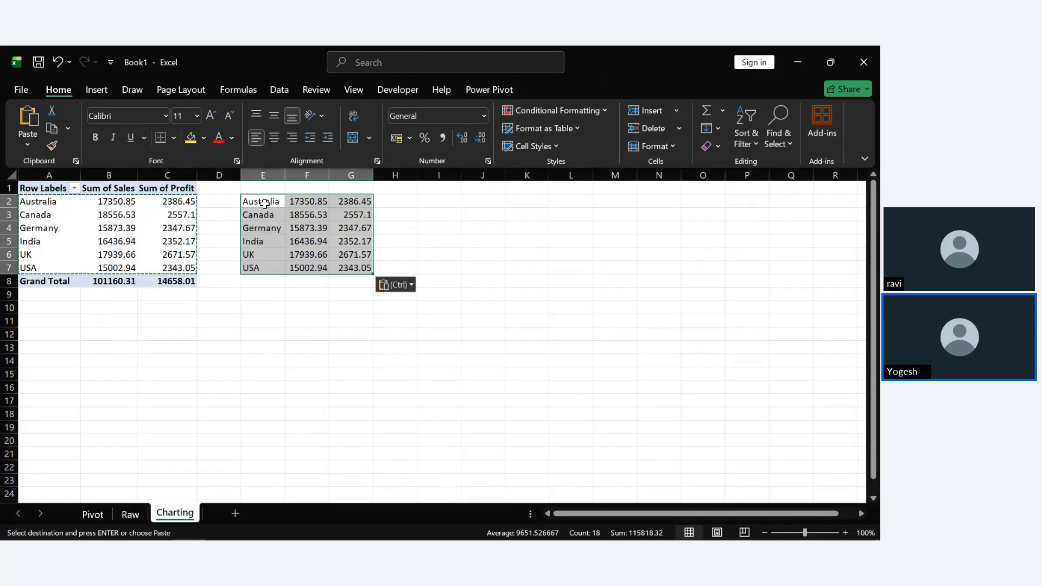
left_click(407, 288)
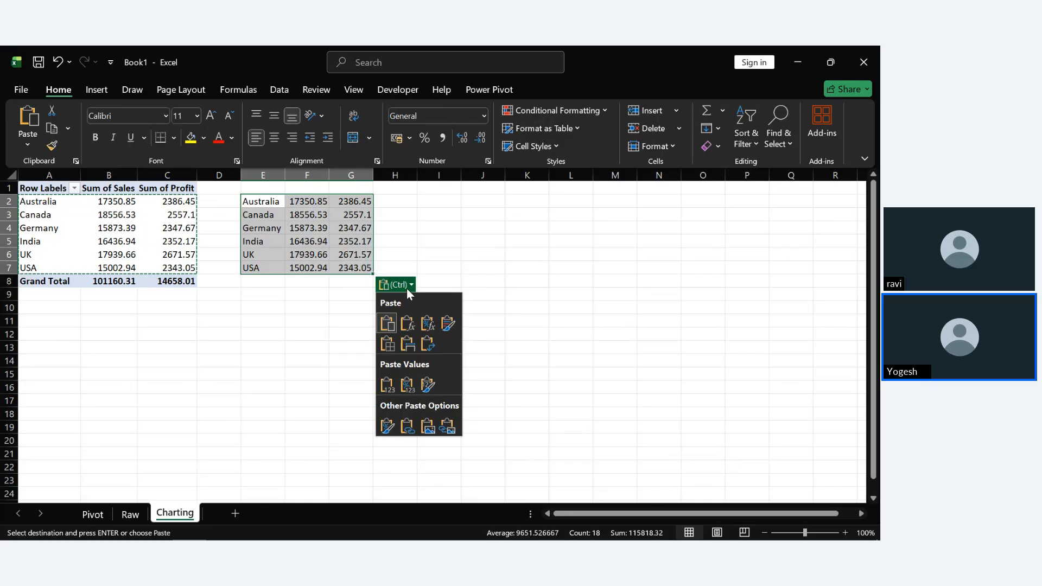
left_click(389, 382)
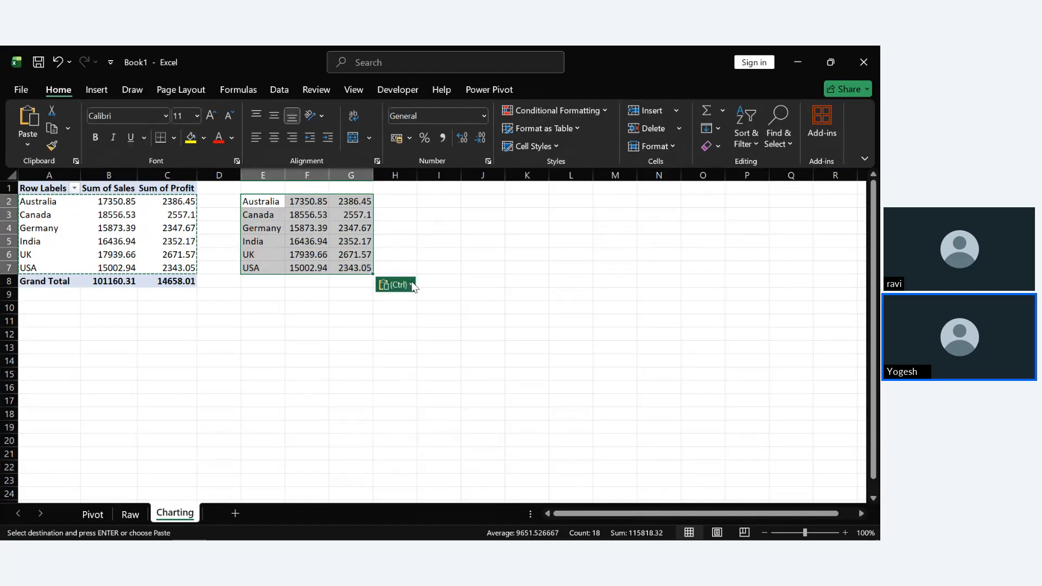
left_click(411, 283)
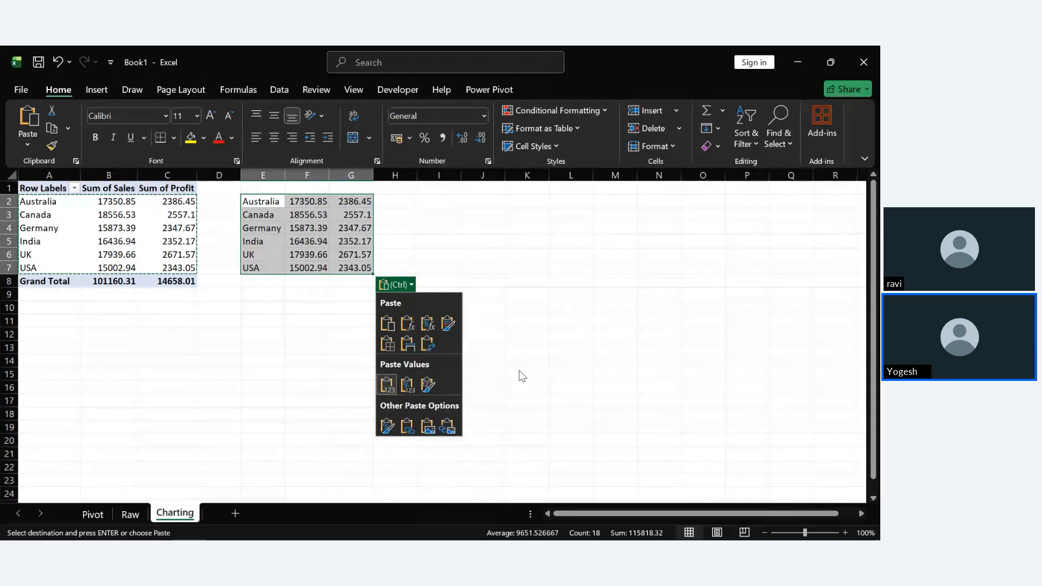
key("Escape")
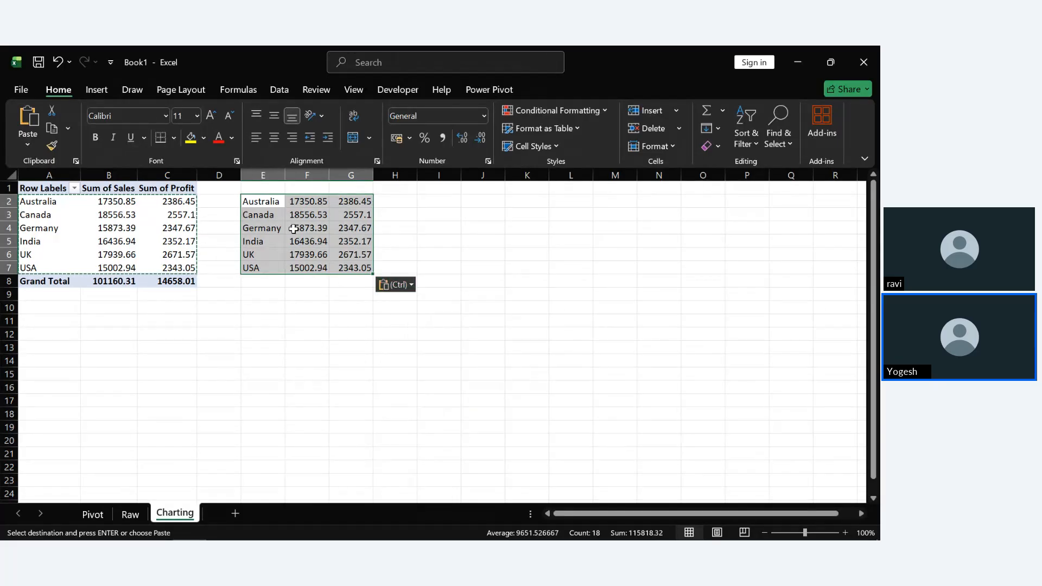
left_click(321, 317)
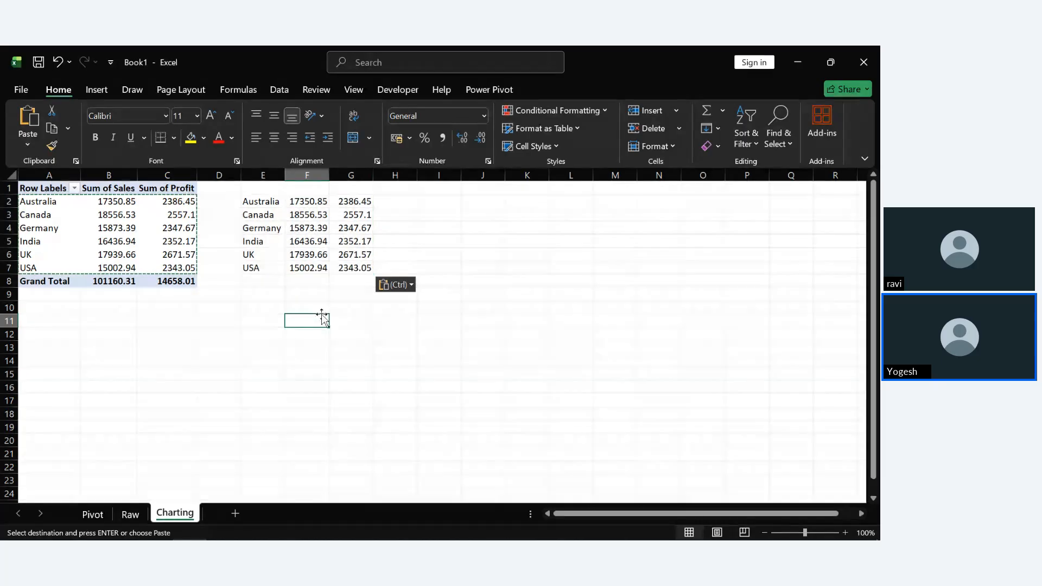
Remove the PivotTable from columns A to C of the Charting sheet, keeping the pasted values.
left_click(179, 318)
left_click(69, 229)
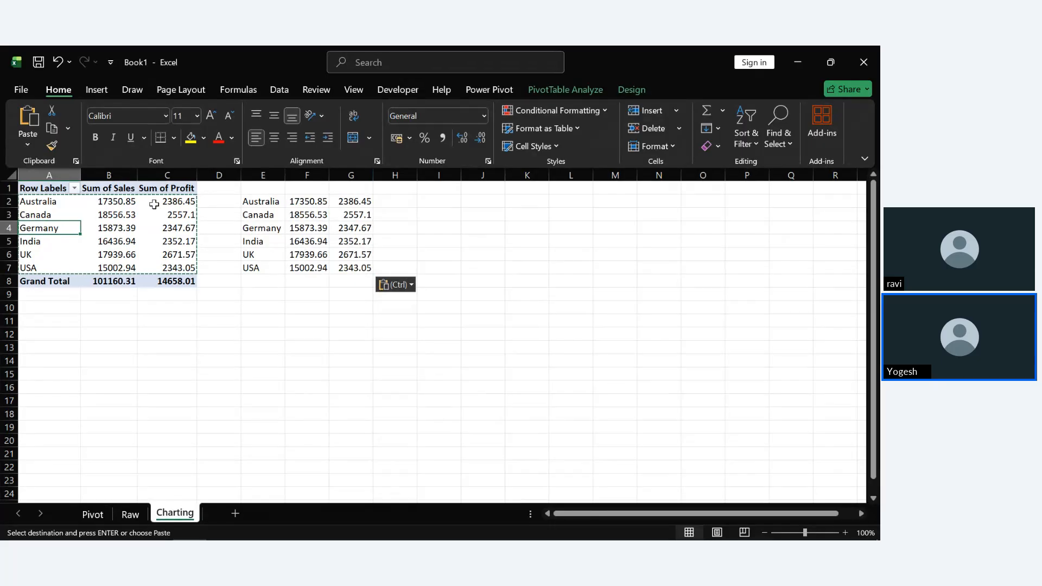
left_click(140, 188)
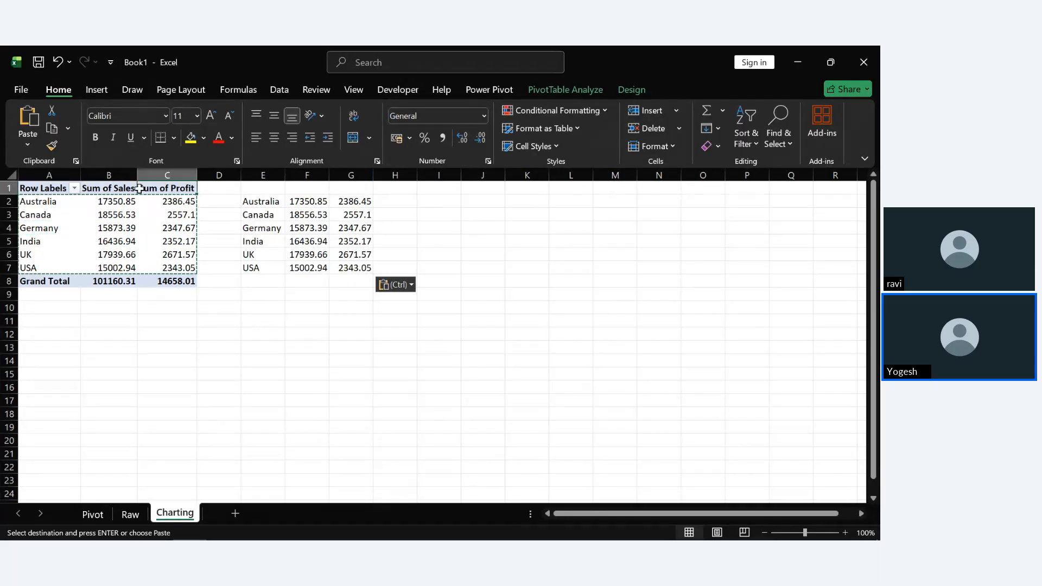
left_click(578, 90)
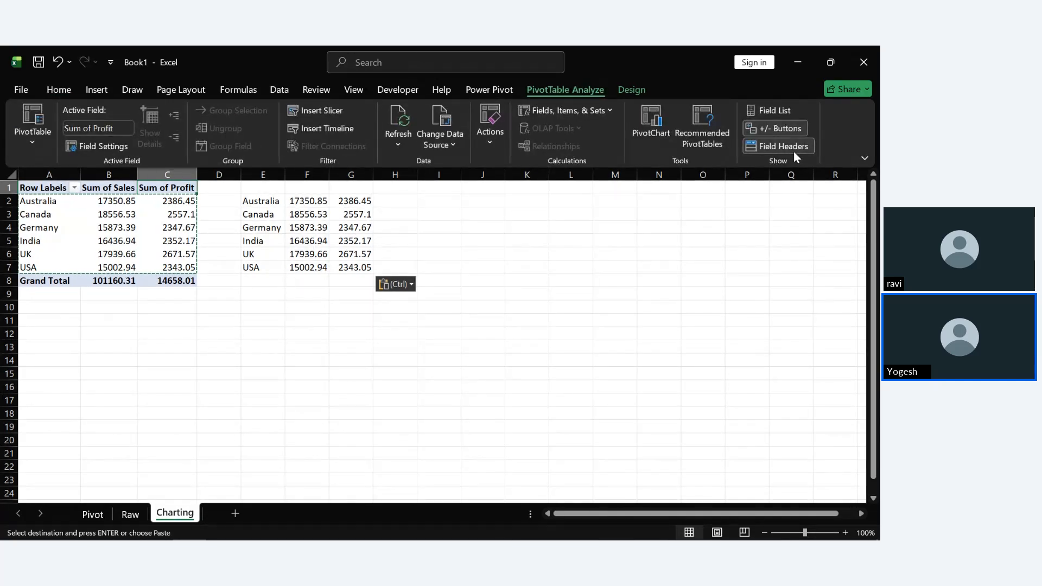
right_click(119, 279)
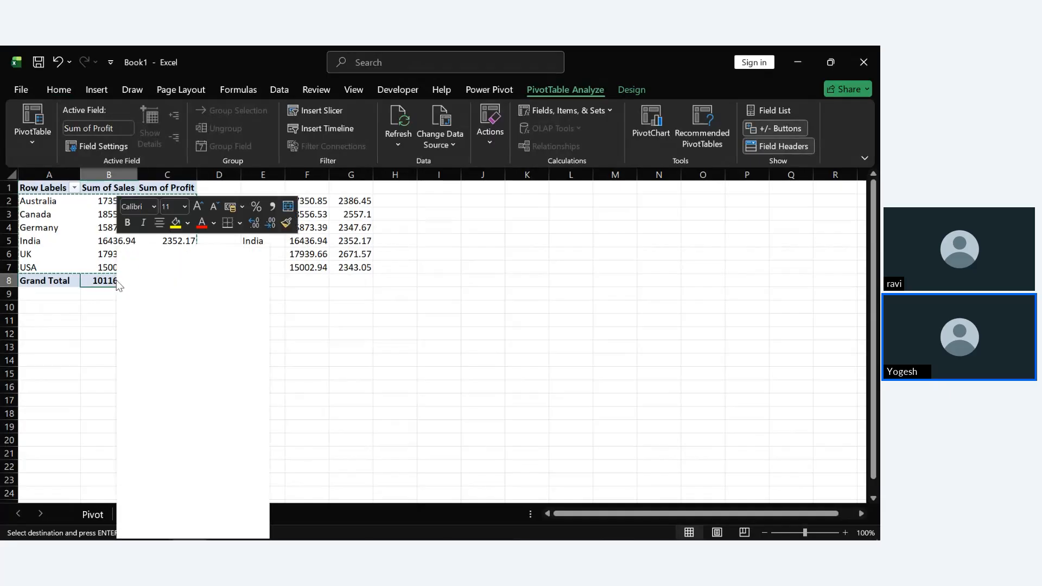
left_click(167, 359)
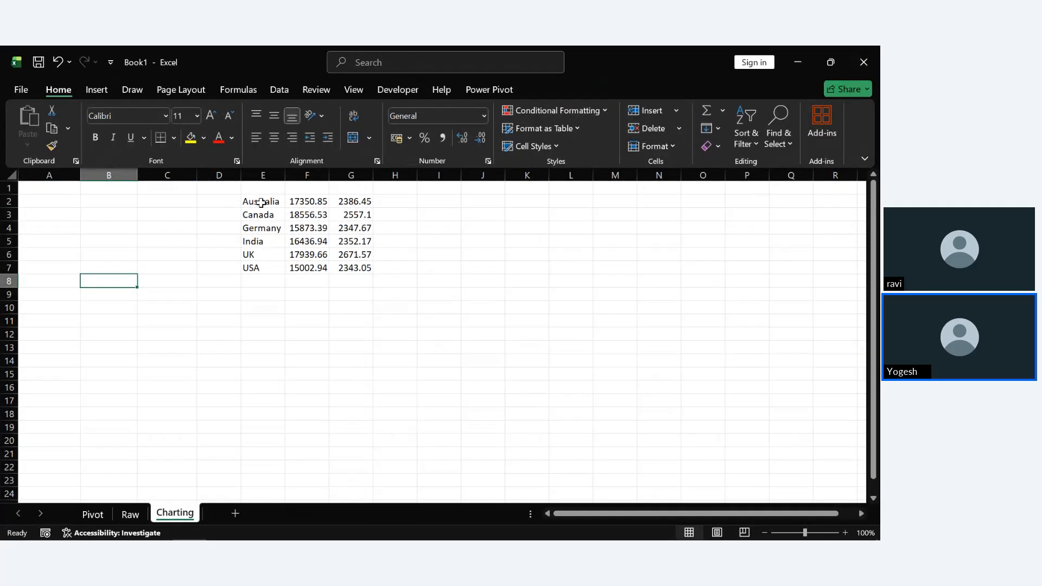
Move the country sales and profit values from E2:G7 to the range starting at cell A1.
left_click_drag(261, 202, 360, 266)
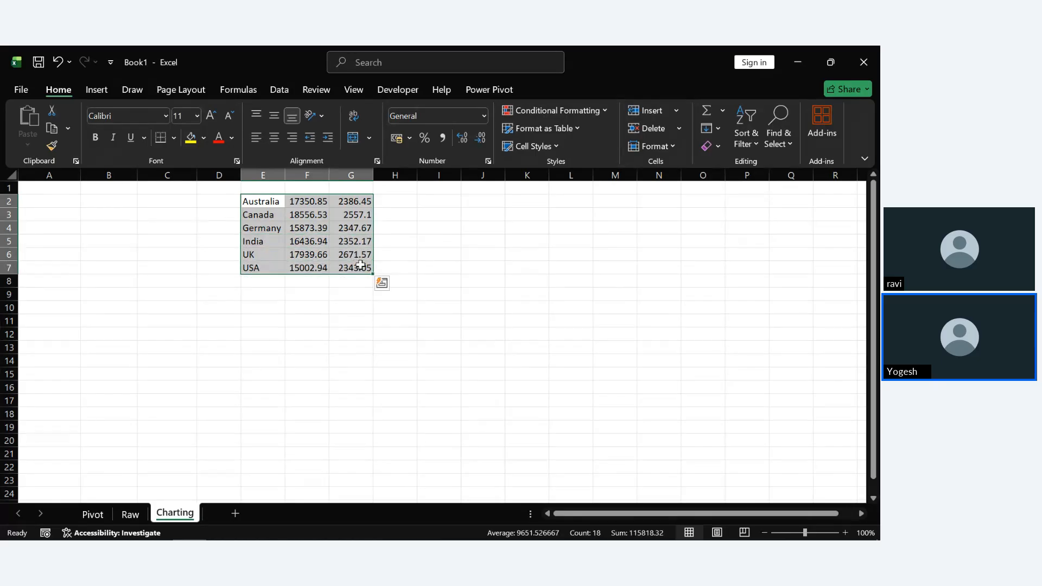
key("ctrl+c")
left_click(25, 189)
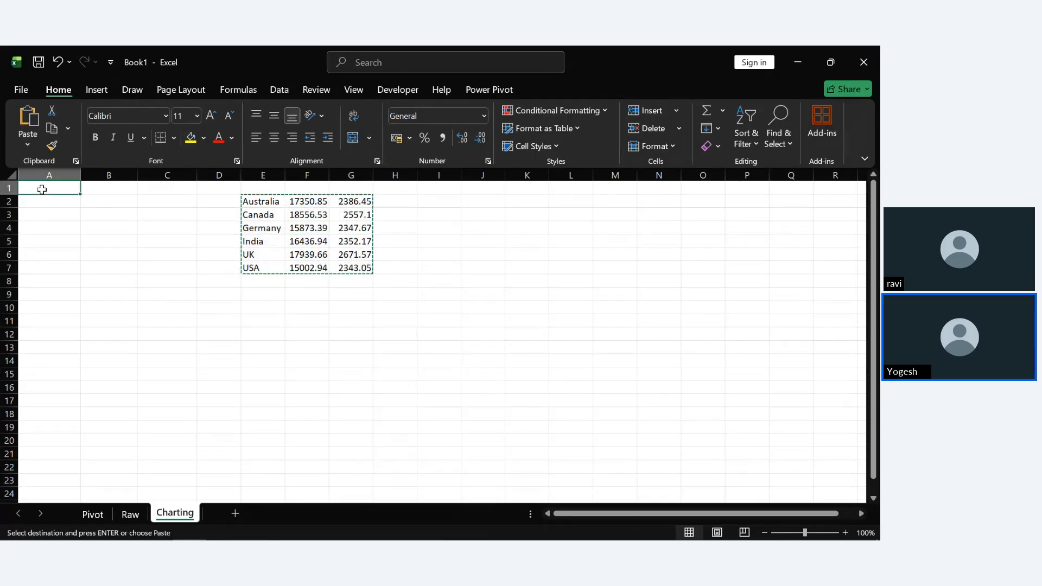
key("ctrl+v")
left_click(320, 334)
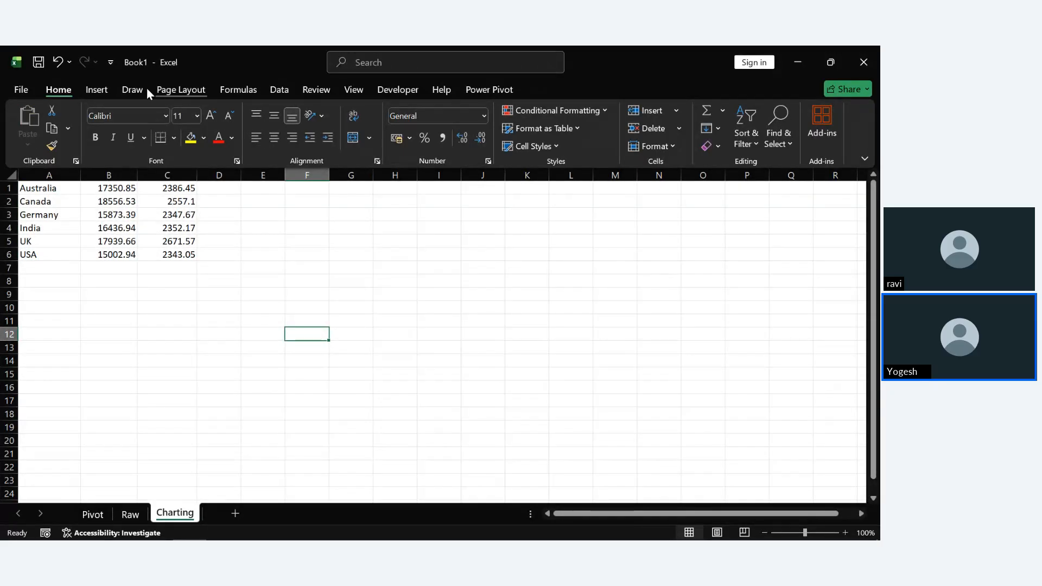
Insert a filled map chart on the Charting sheet and place it beside the country data, starting at row 1.
left_click(106, 81)
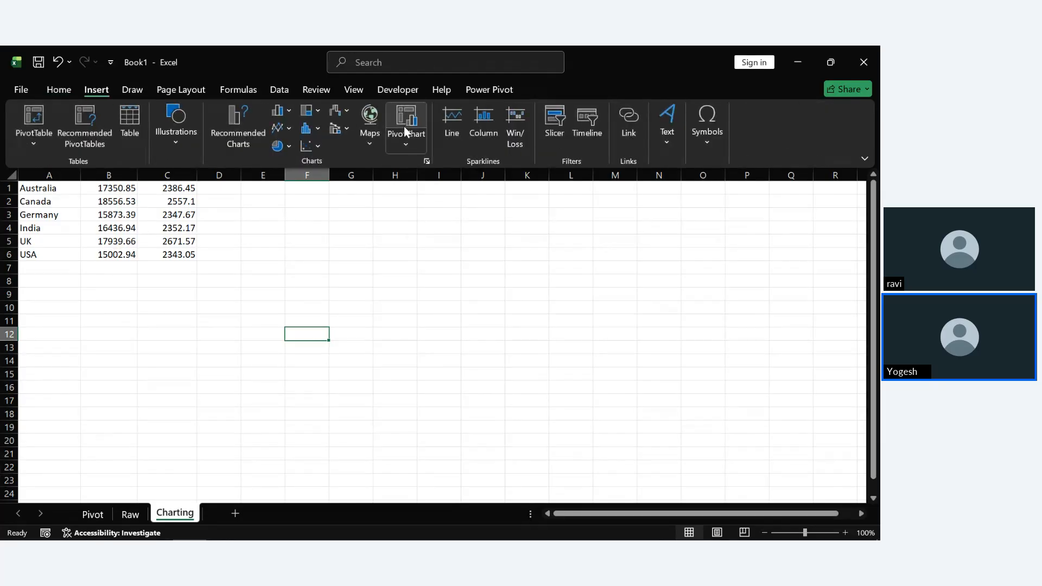
left_click(369, 126)
left_click(389, 185)
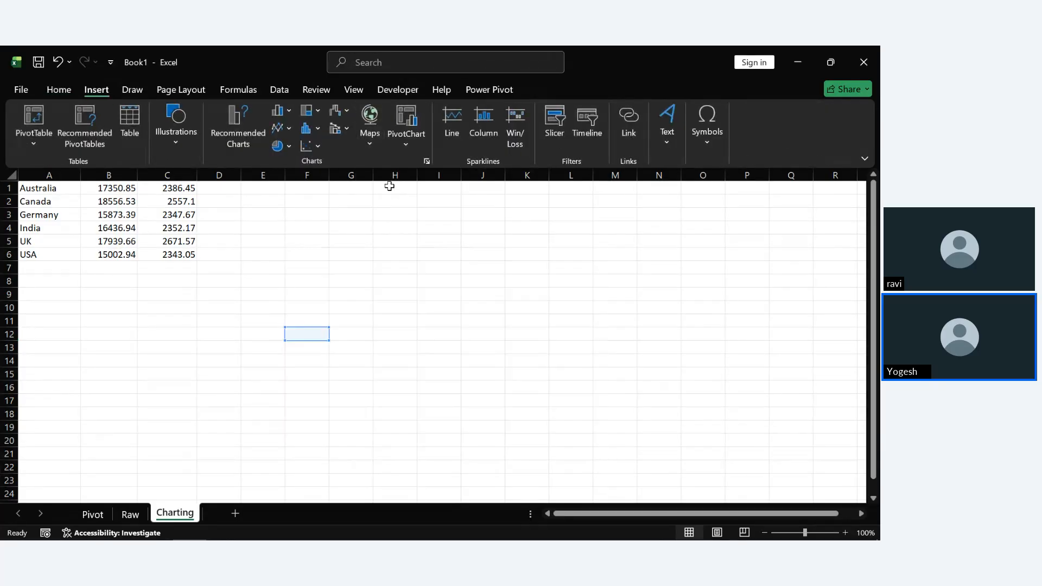
double_click(485, 300)
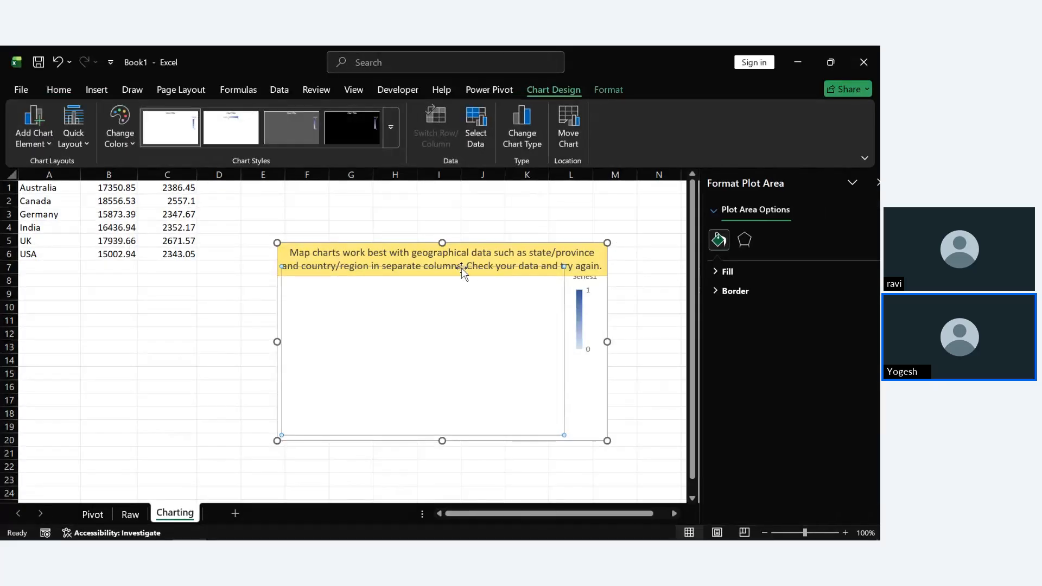
left_click_drag(581, 400, 549, 343)
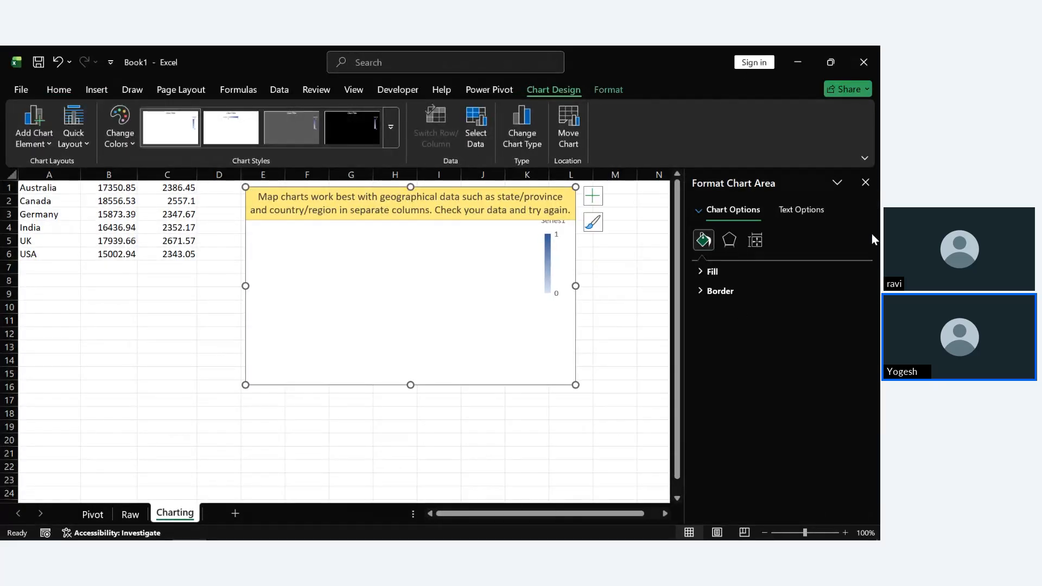
left_click(865, 182)
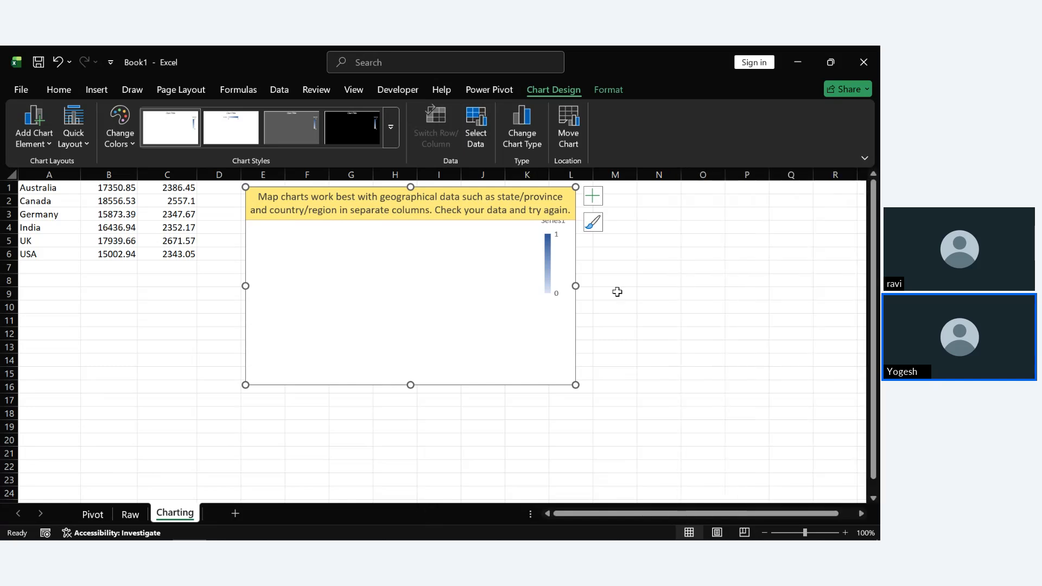
Replace the map chart's default data series with one named Sales that uses the values in B1:B6.
right_click(559, 341)
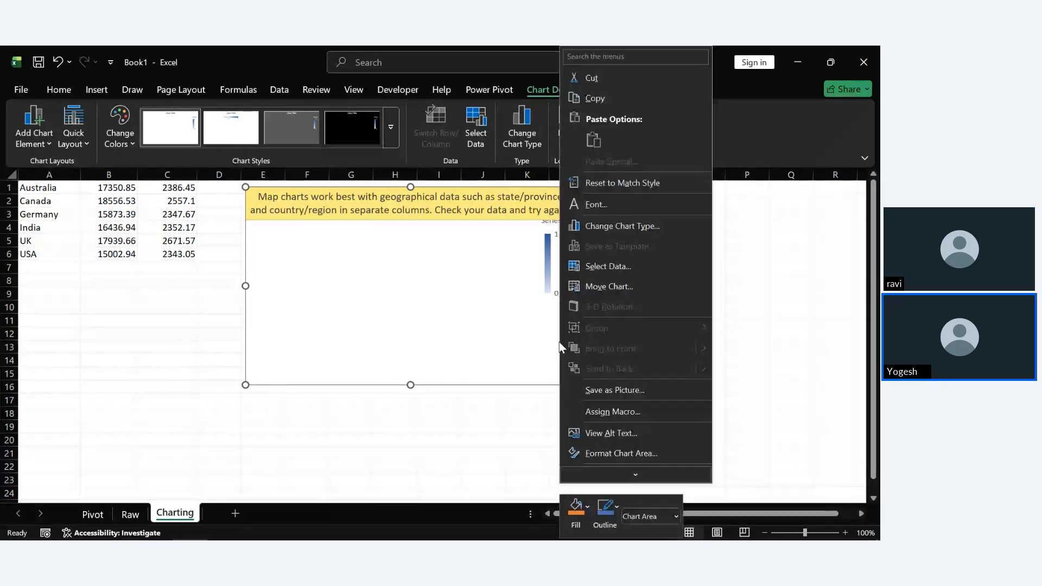
left_click(611, 269)
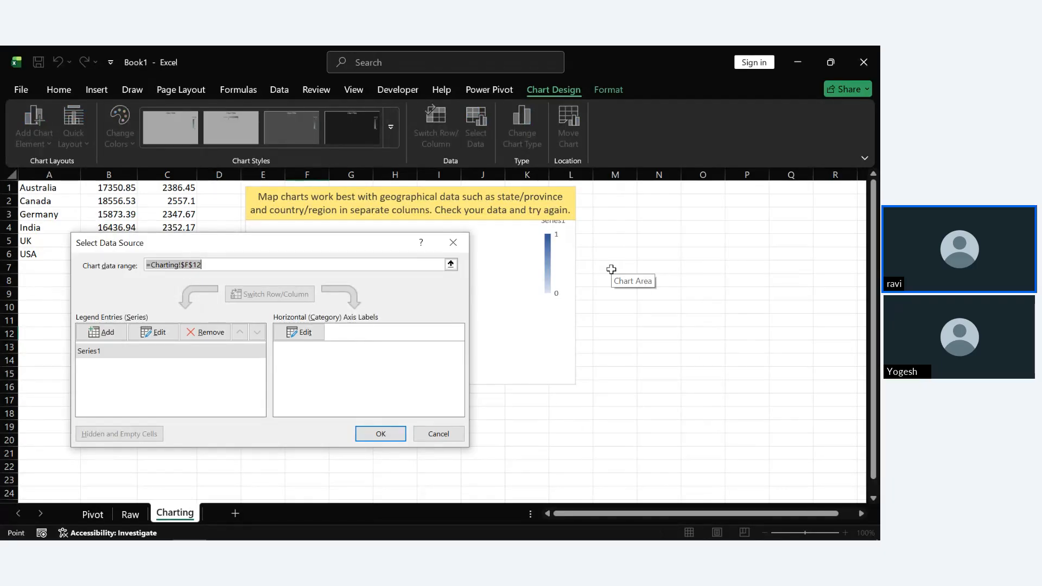
left_click(215, 341)
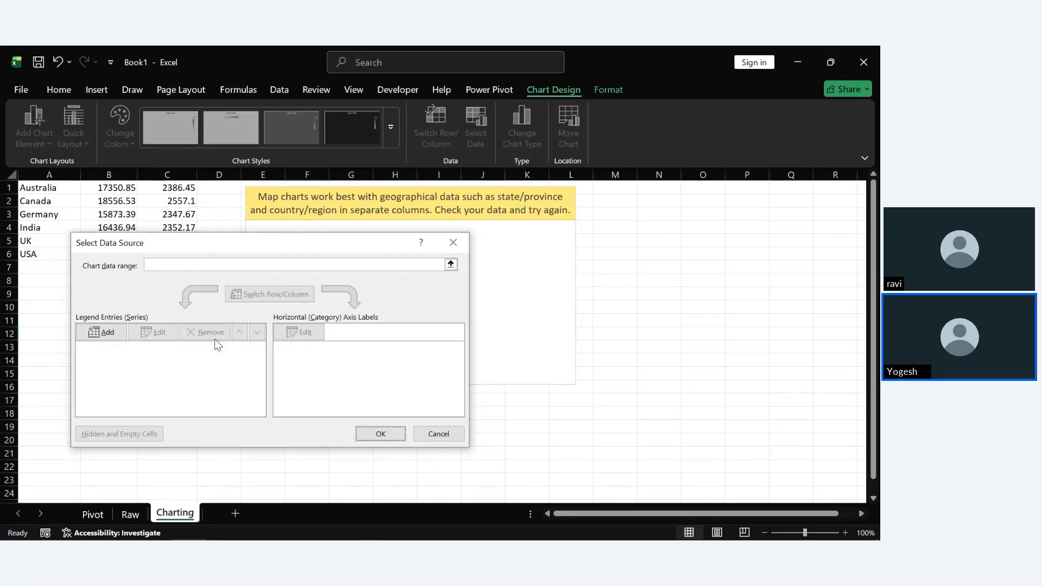
left_click(96, 331)
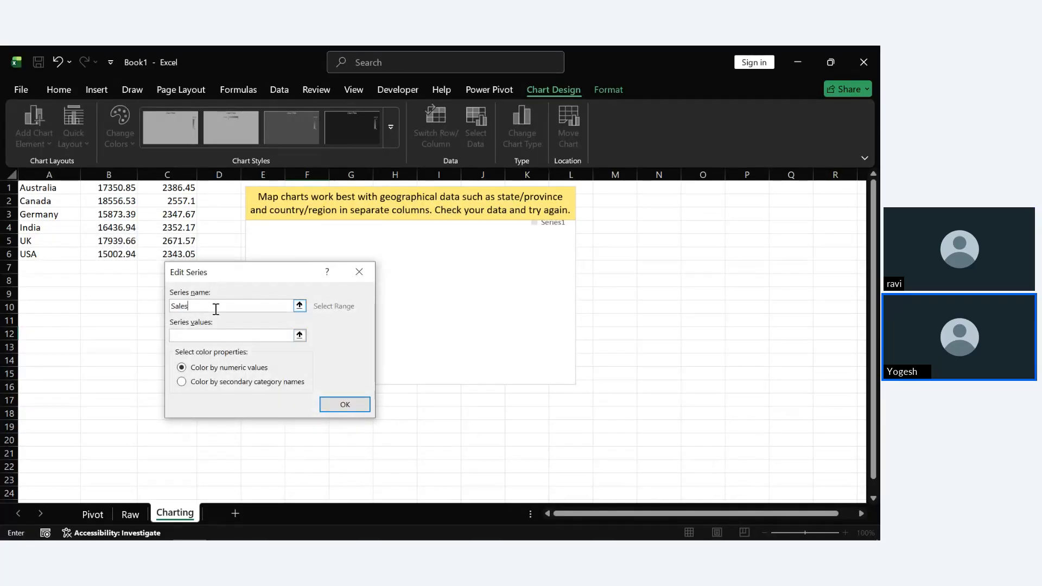
left_click(228, 339)
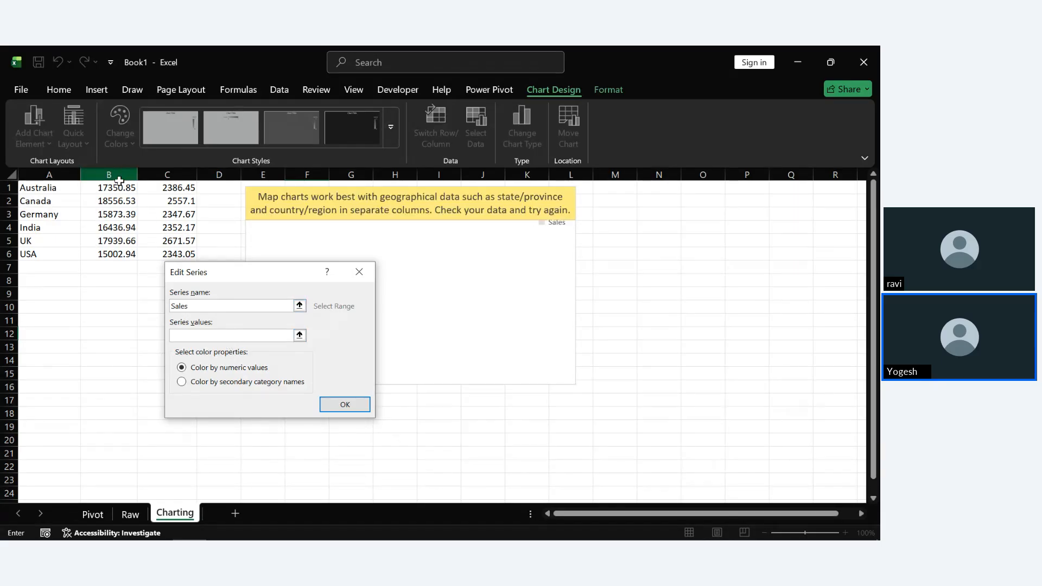
left_click_drag(119, 189, 121, 253)
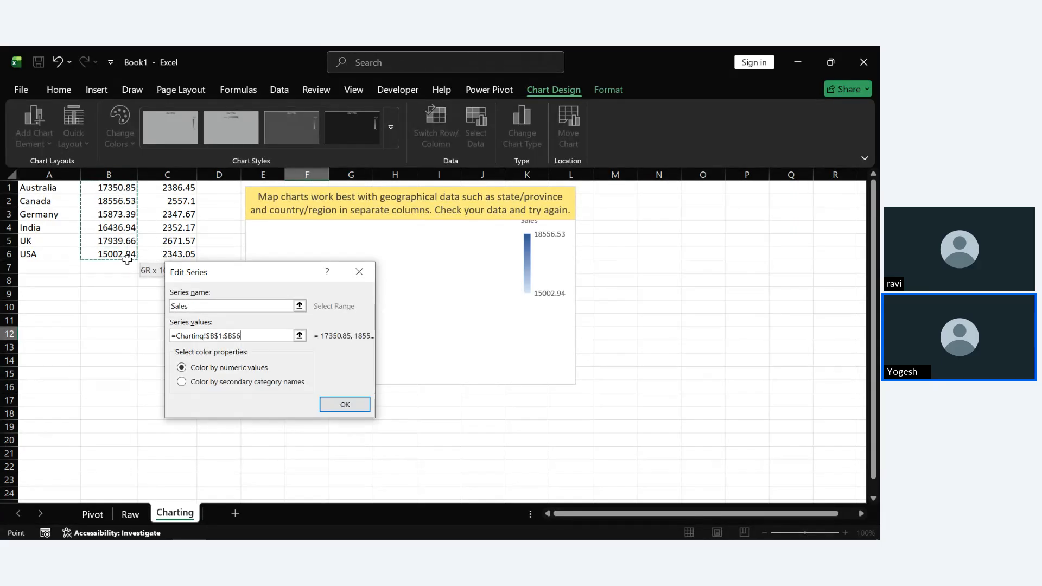
left_click(349, 406)
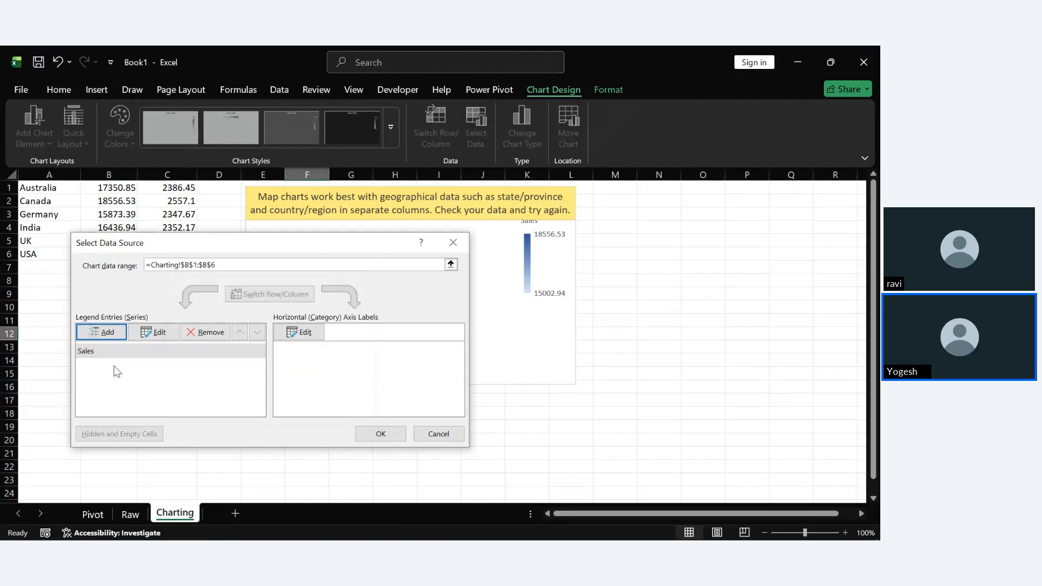
Add a second data series named Profit to the map chart, using the values in C1:C6.
left_click(102, 332)
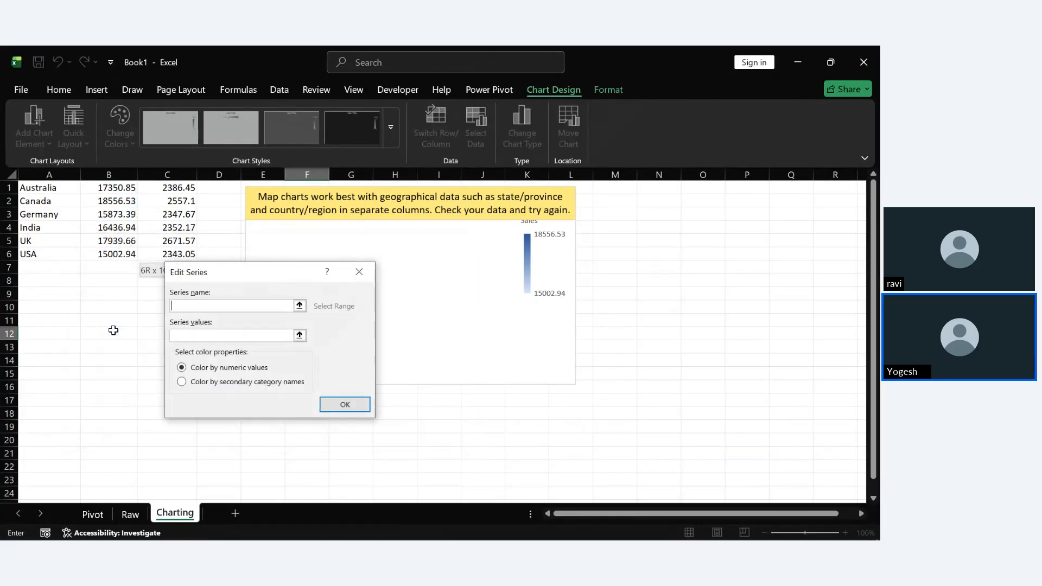
left_click(209, 307)
type("Profit")
left_click(236, 336)
left_click_drag(173, 188, 172, 253)
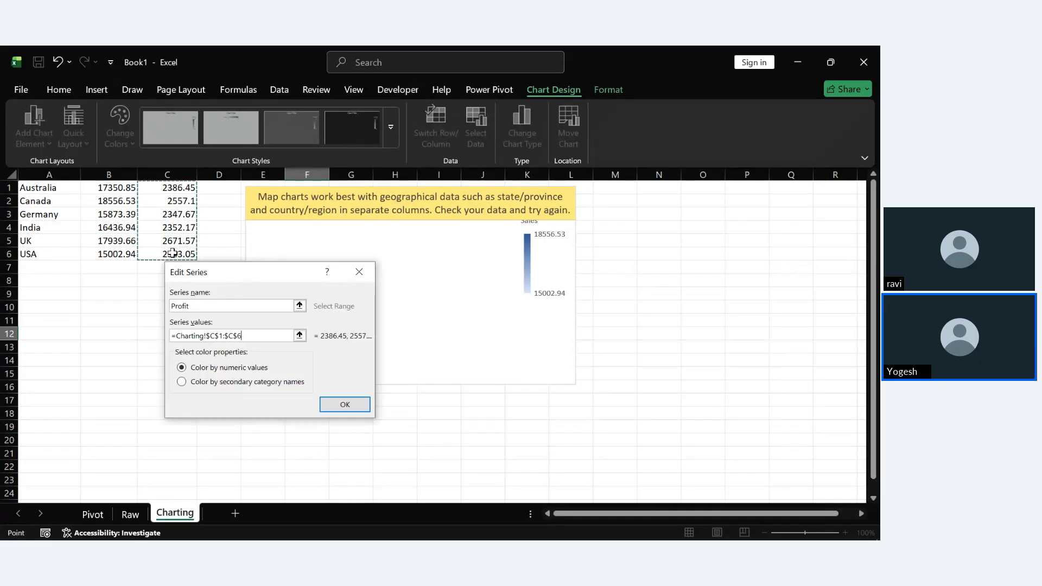
left_click(357, 409)
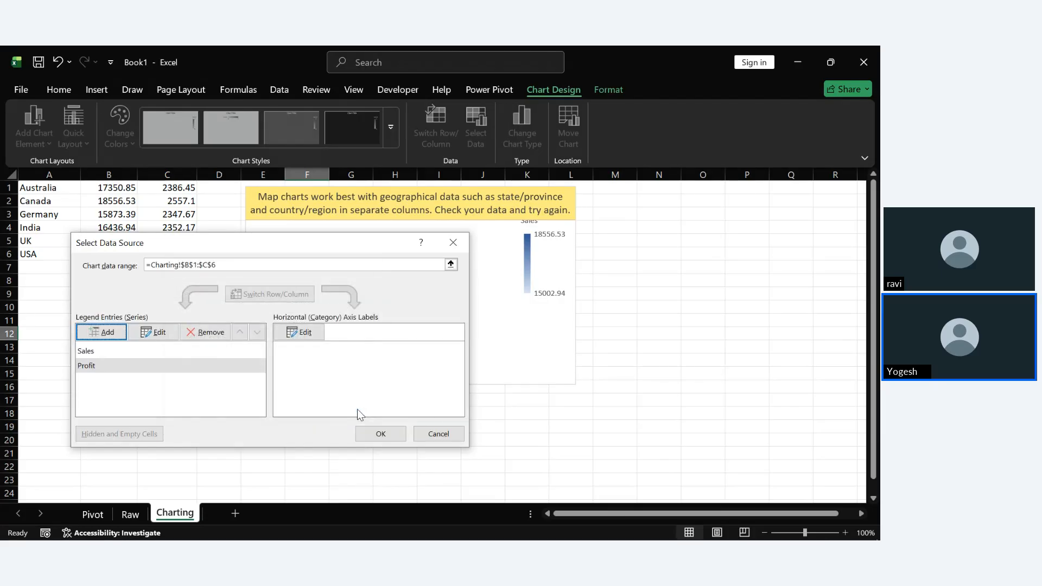
Set the map chart's category axis labels to the country names in A1:A6 and apply the data source.
left_click(129, 352)
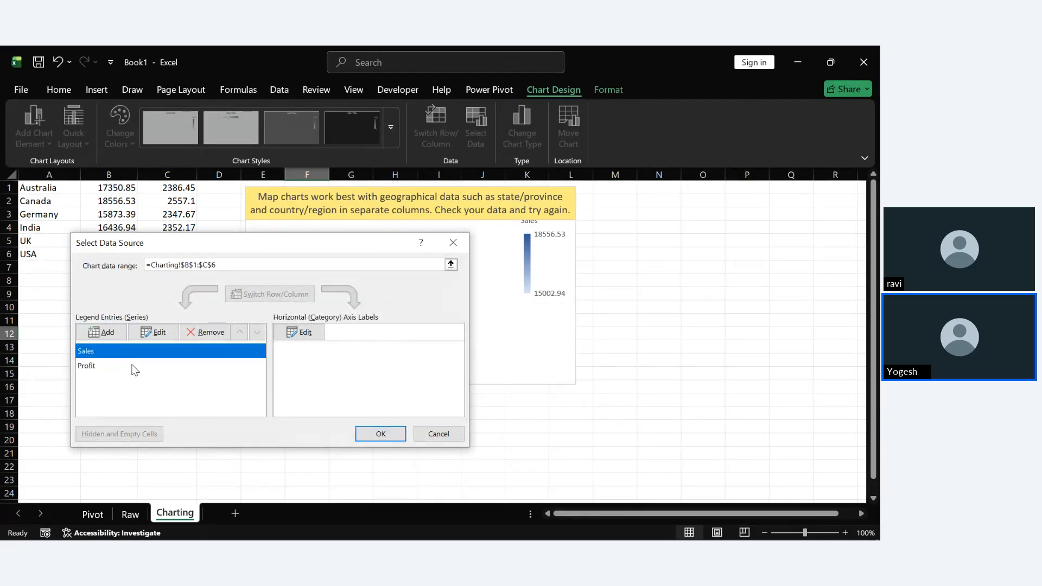
left_click(132, 365)
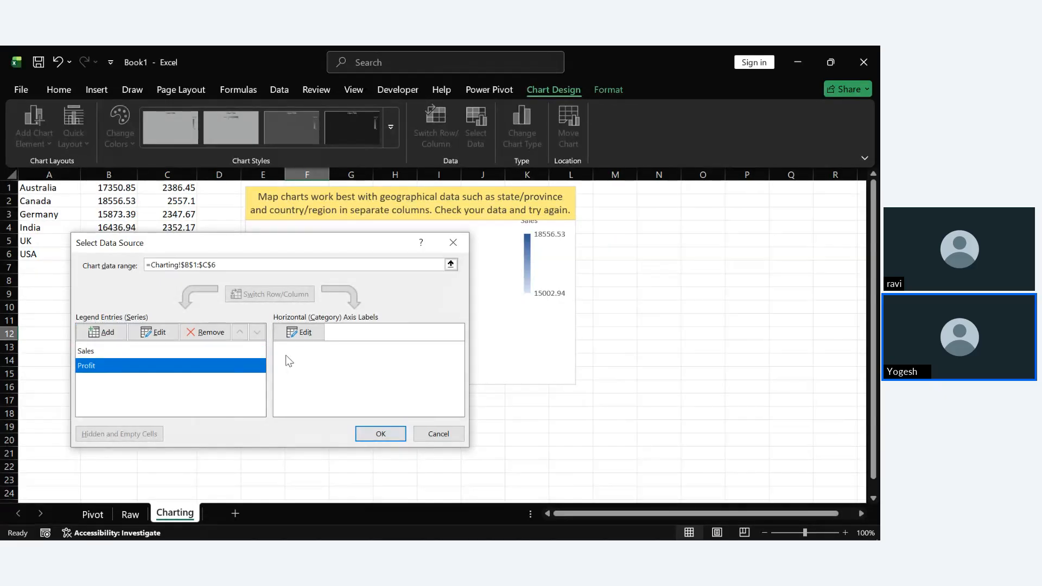
left_click(299, 332)
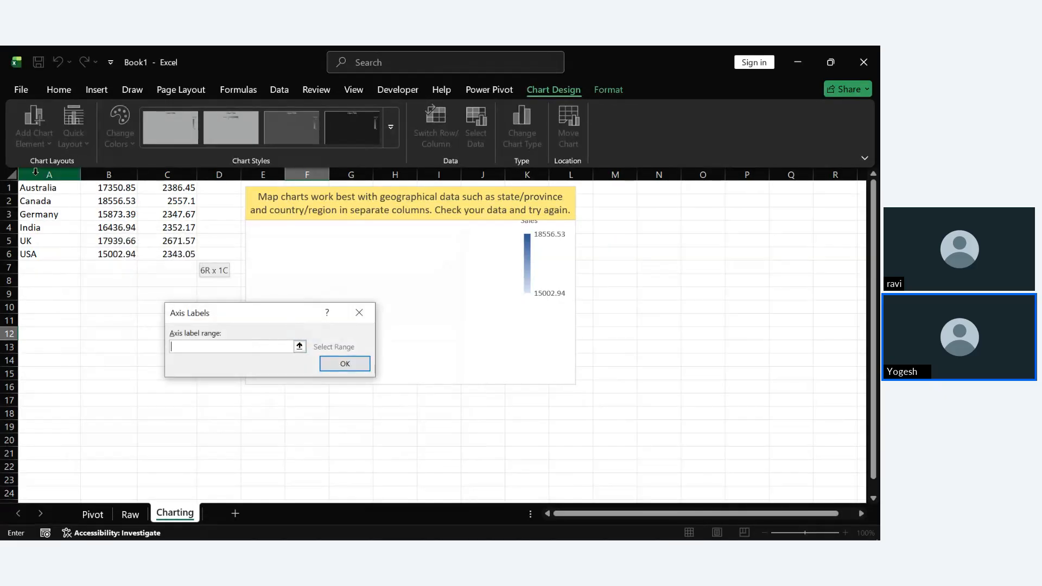
left_click_drag(39, 187, 40, 255)
left_click(344, 364)
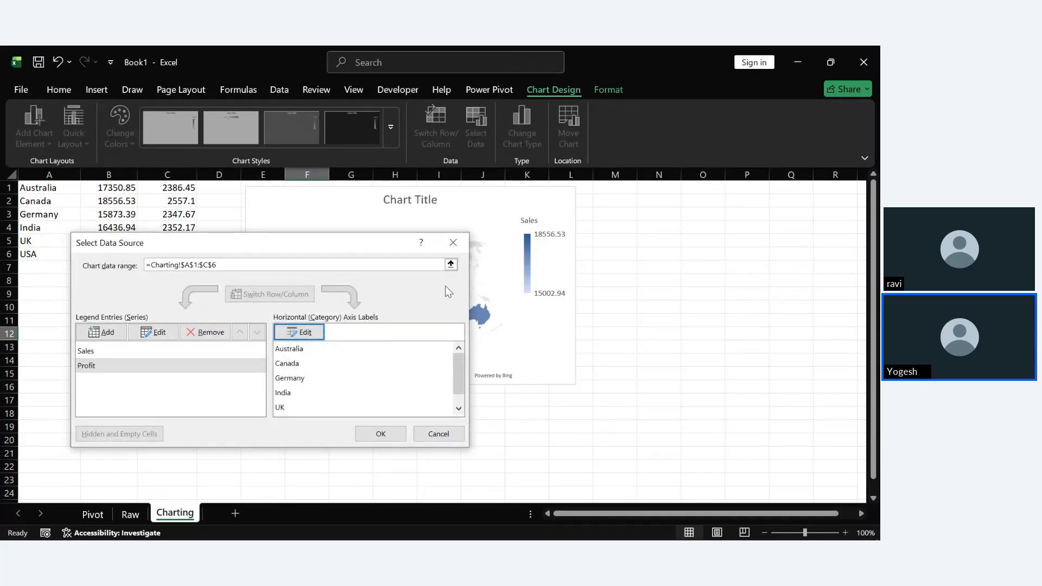
left_click(380, 436)
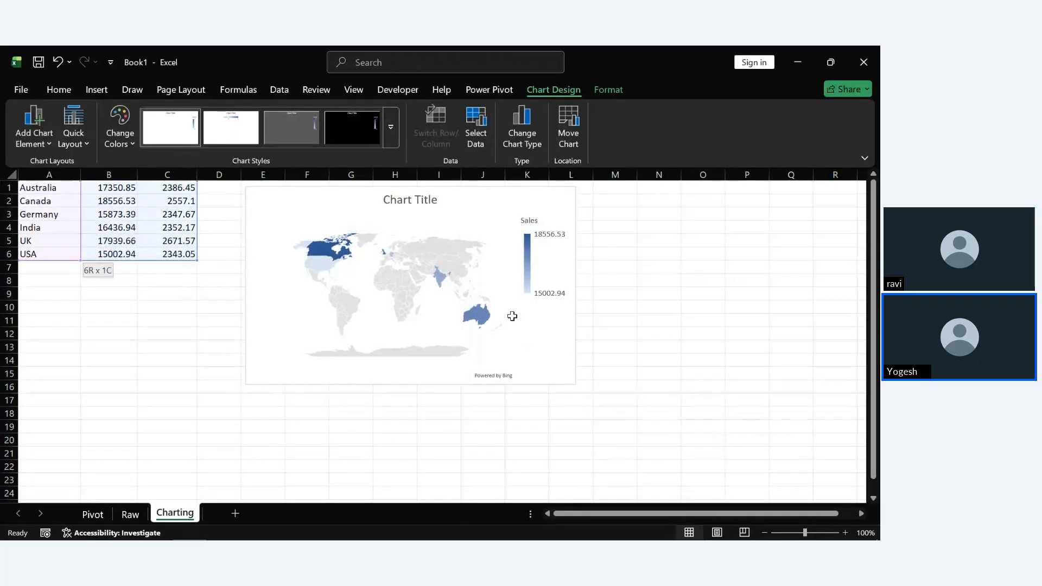
Check the Australia region on the map, and review the Sales and Profit series in the chart's data source.
left_click(475, 320)
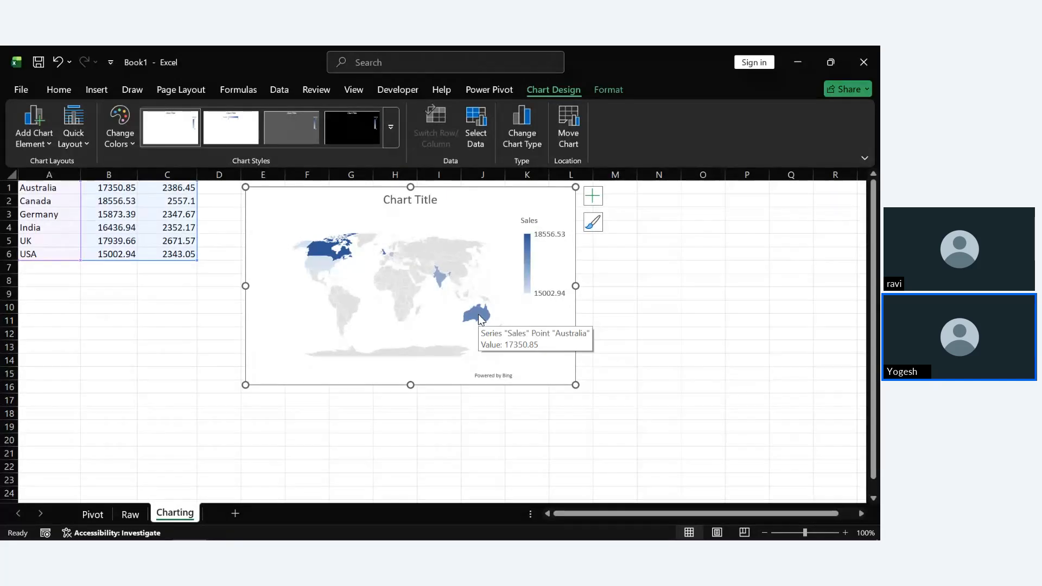
right_click(547, 322)
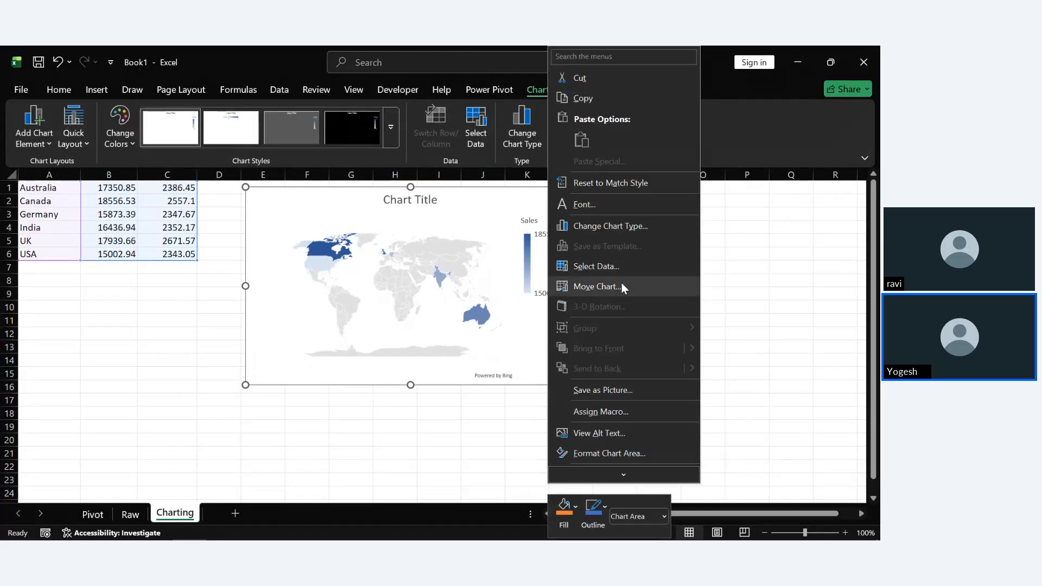
left_click(616, 267)
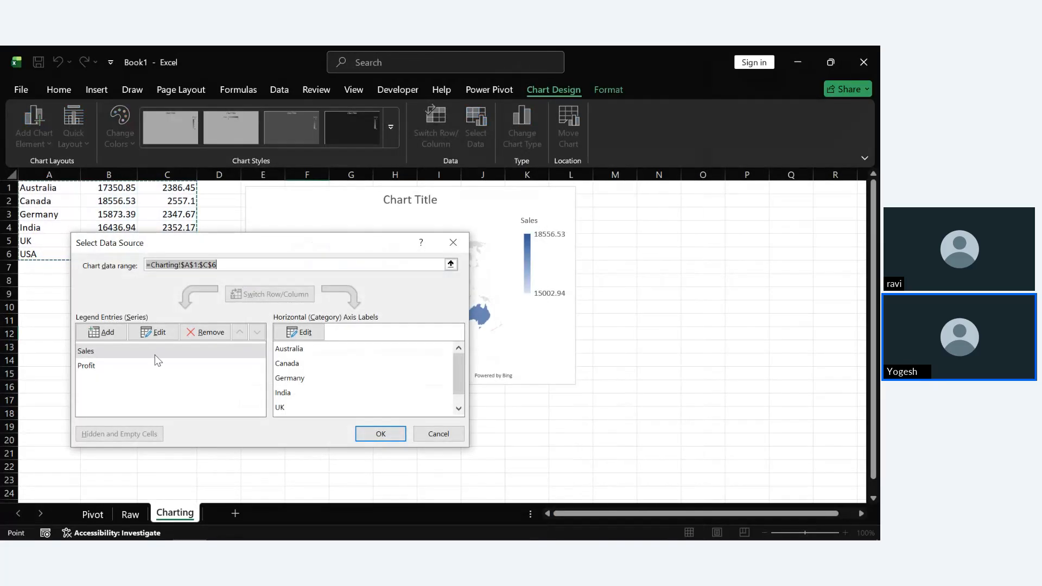
left_click(142, 363)
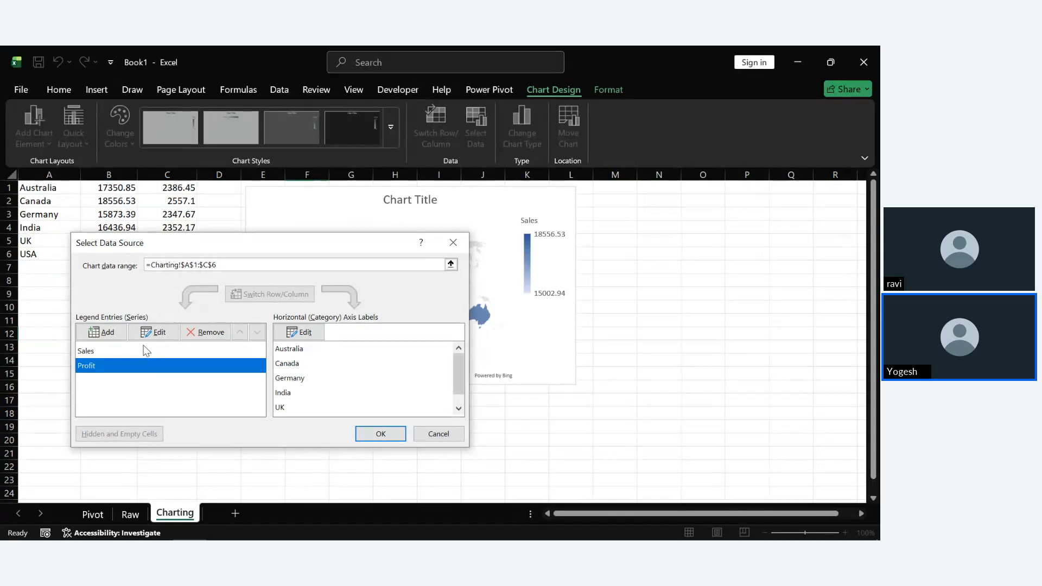
left_click(230, 348)
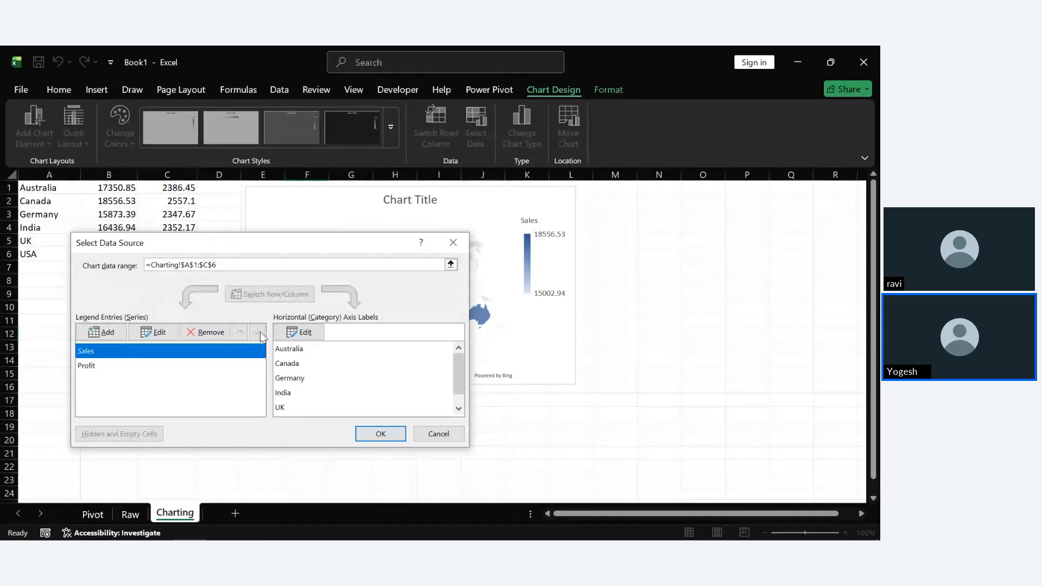
left_click(297, 349)
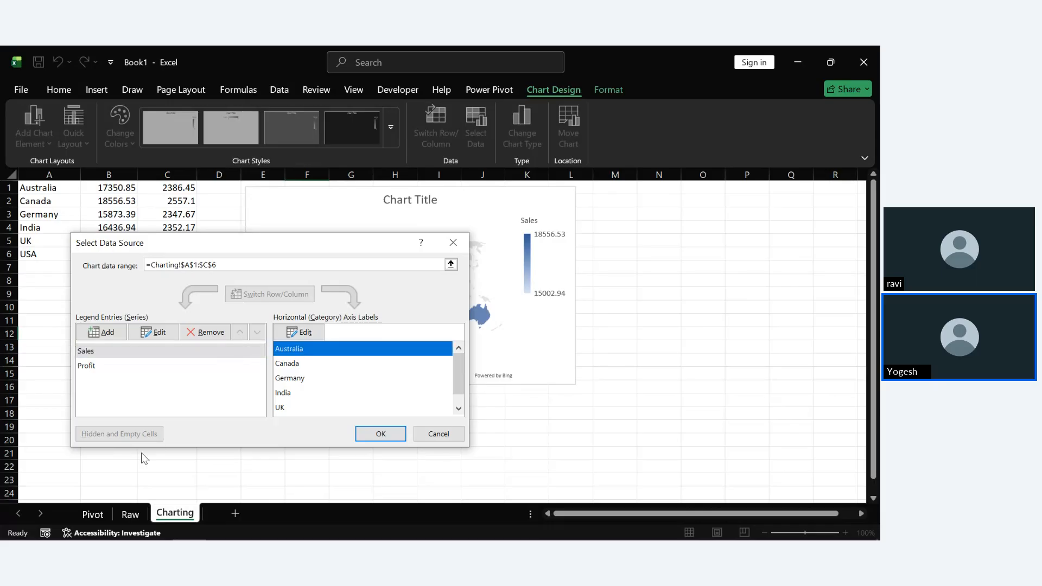
left_click(147, 369)
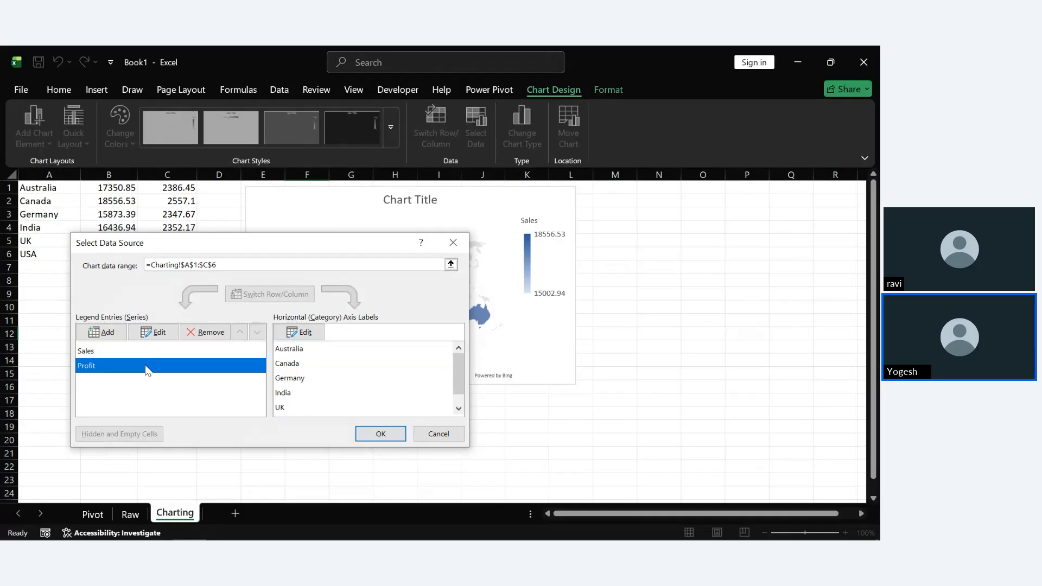
left_click(386, 432)
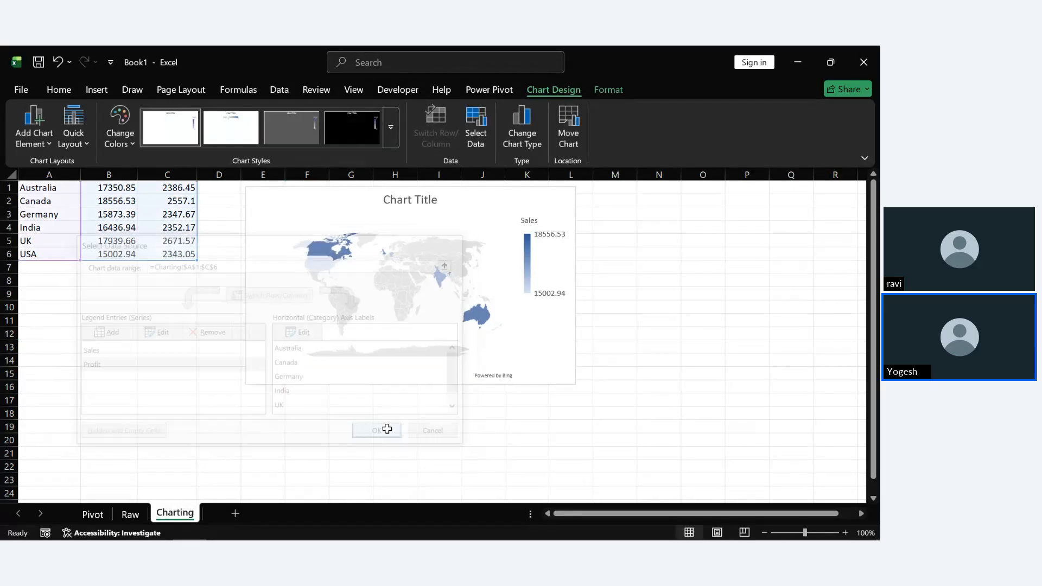
Inspect the formatting options of the map chart's Sales legend entry.
left_click(530, 225)
double_click(537, 258)
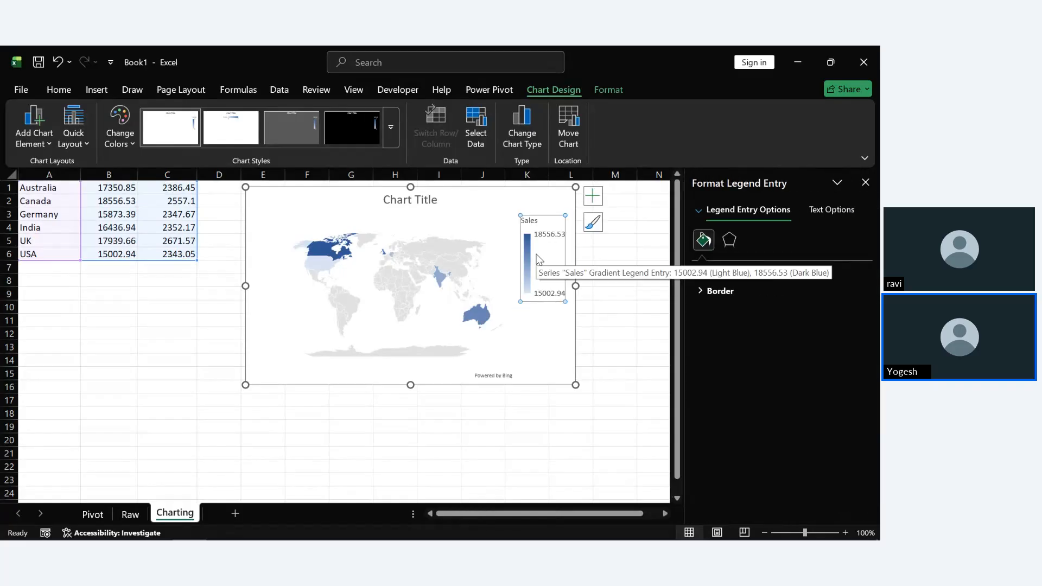
left_click(865, 182)
Remove the Profit series from the map chart's data source and deselect the chart.
right_click(529, 364)
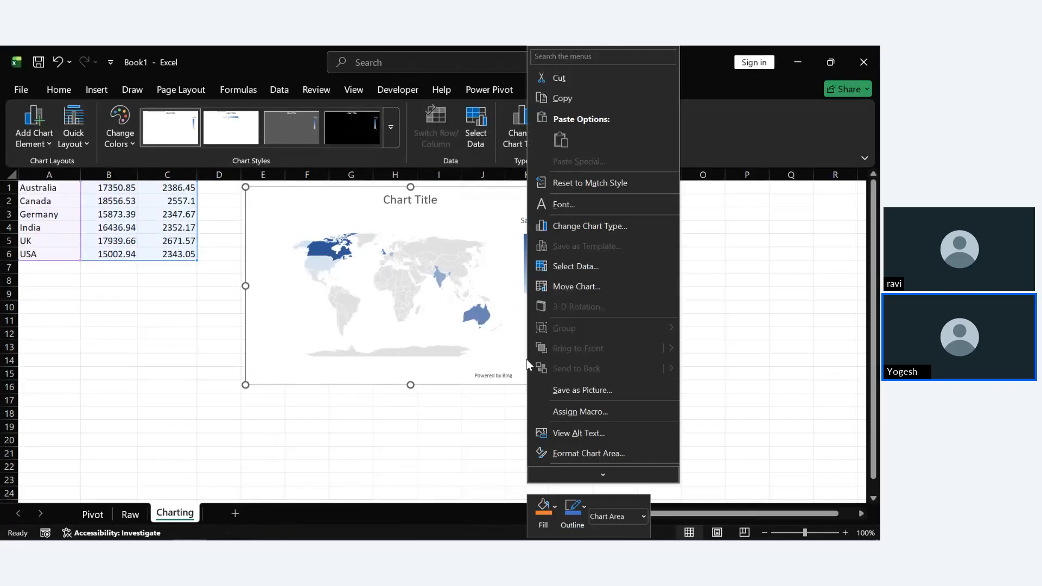
left_click(585, 269)
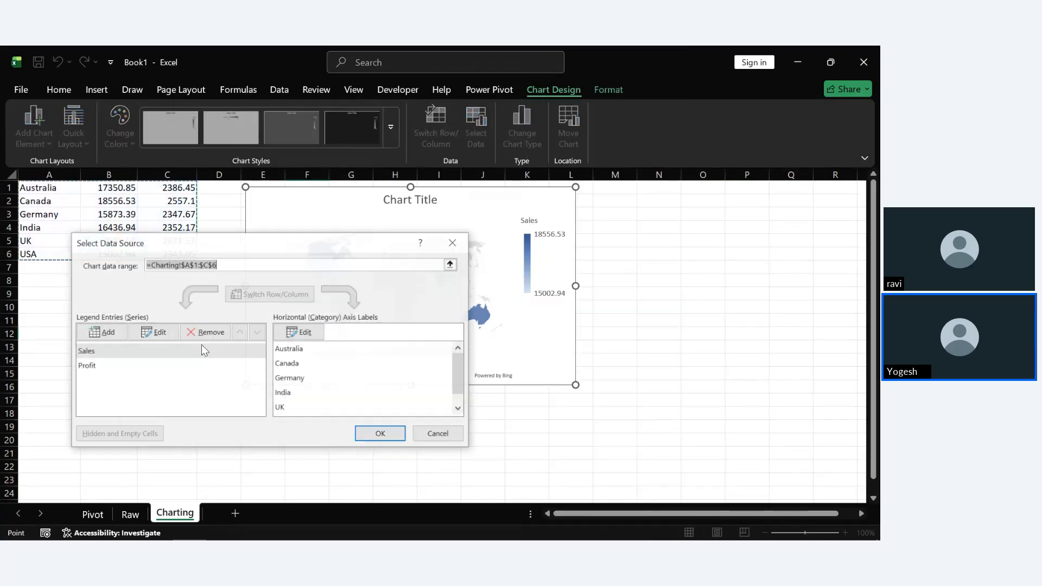
left_click(164, 367)
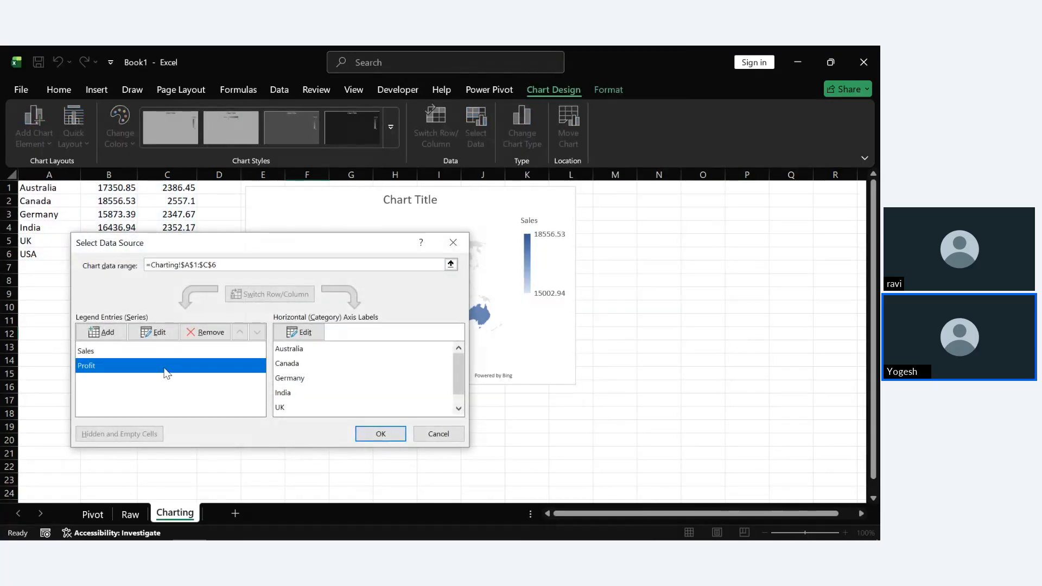
left_click(188, 335)
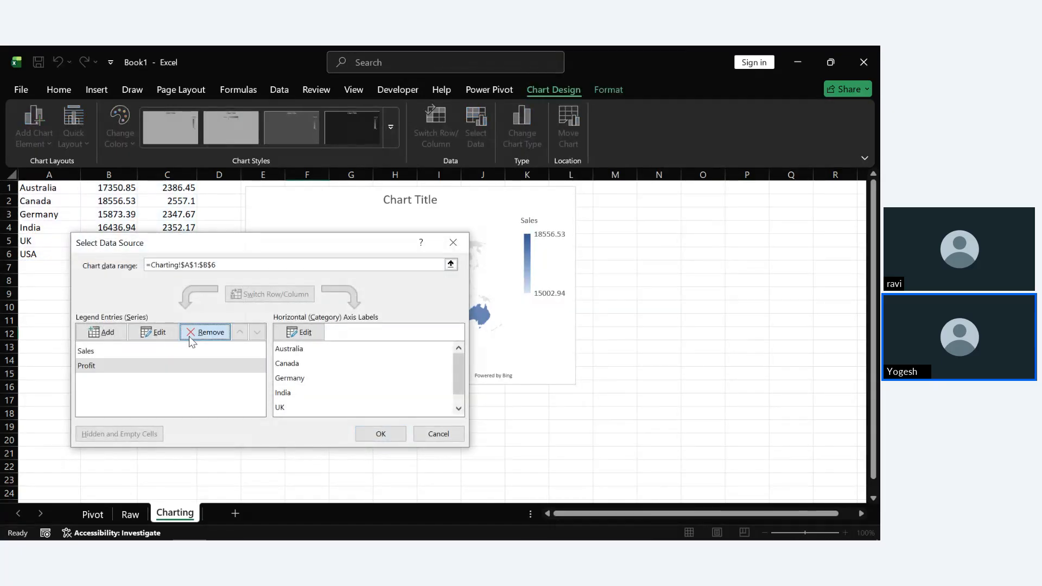
left_click(381, 432)
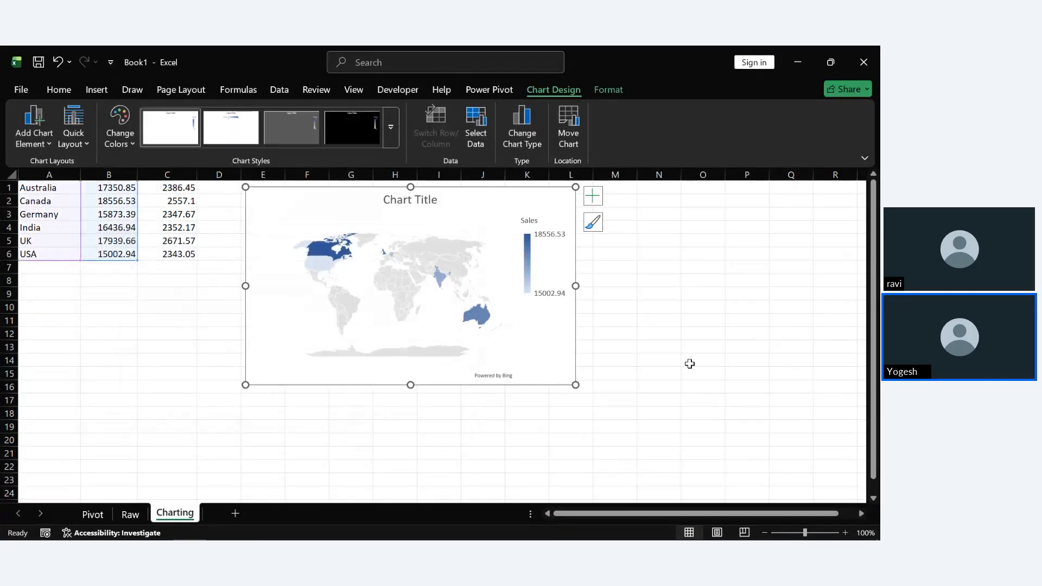
left_click(689, 364)
scroll(690, 363, "up", 1)
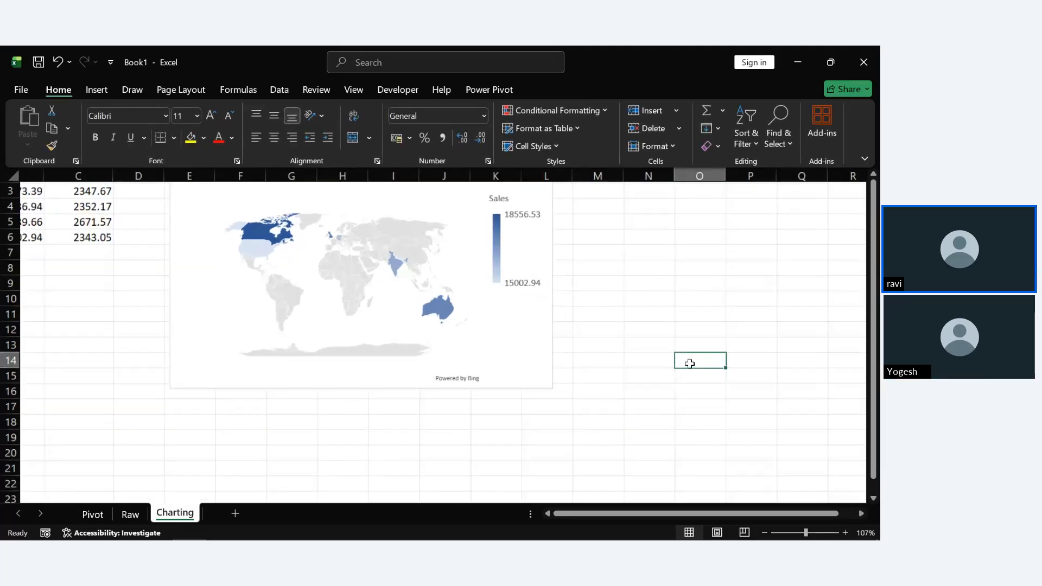
Insert a blank Pareto chart on the Charting sheet and place it directly to the right of the map chart.
scroll(689, 363, "up", 4)
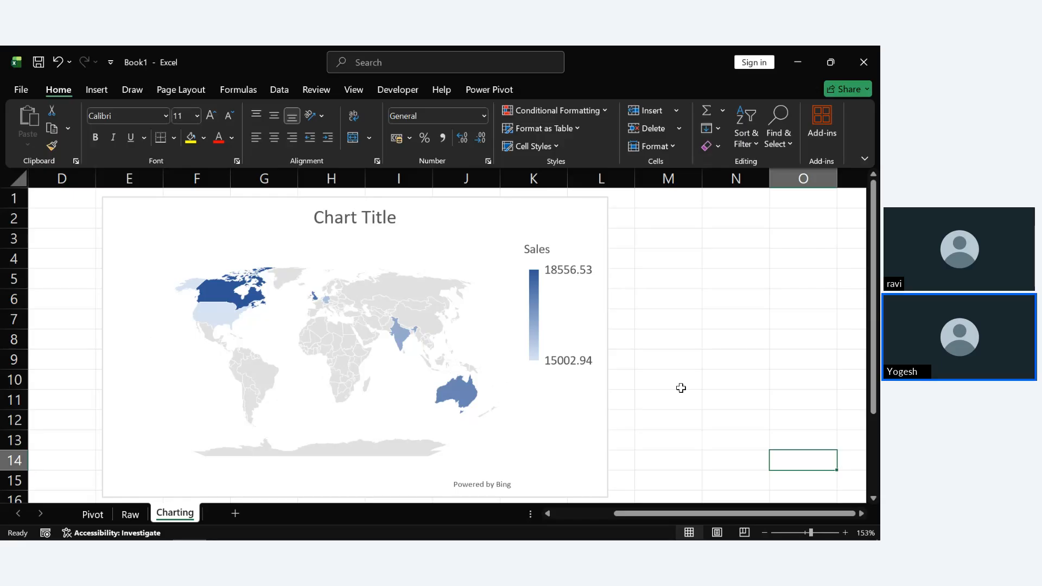
scroll(681, 388, "down", 4)
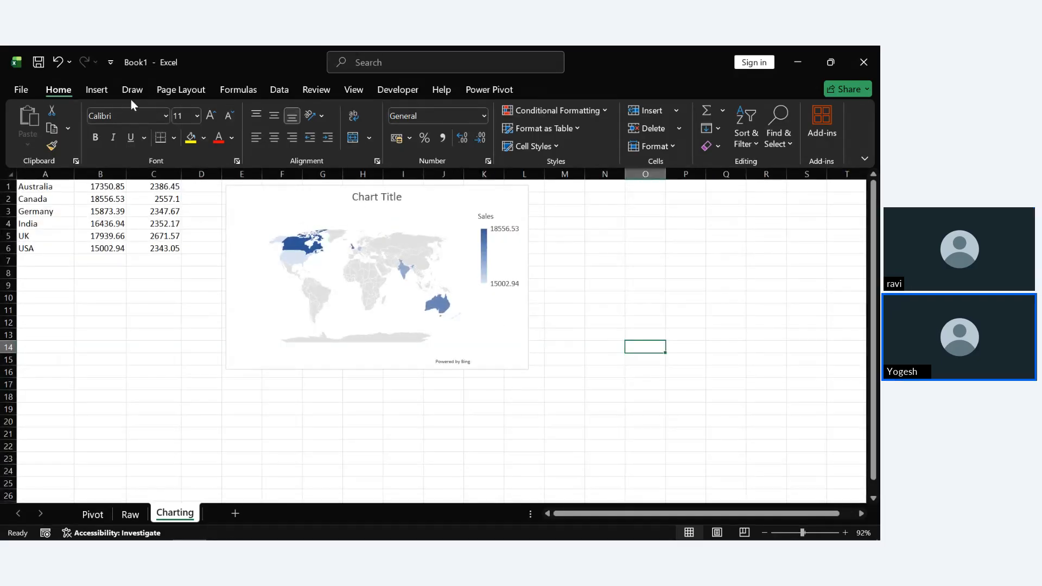
left_click(98, 90)
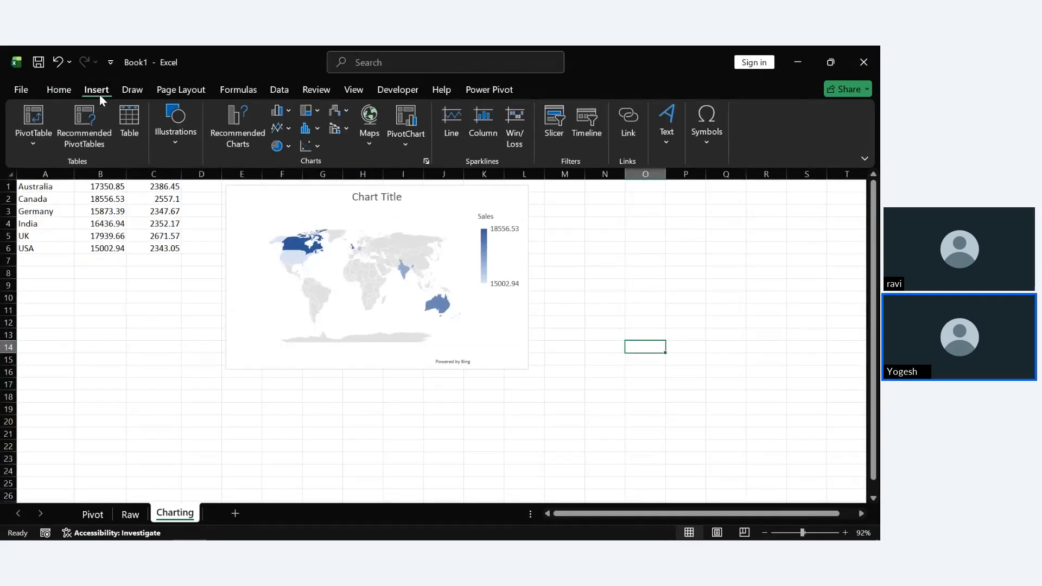
left_click(309, 130)
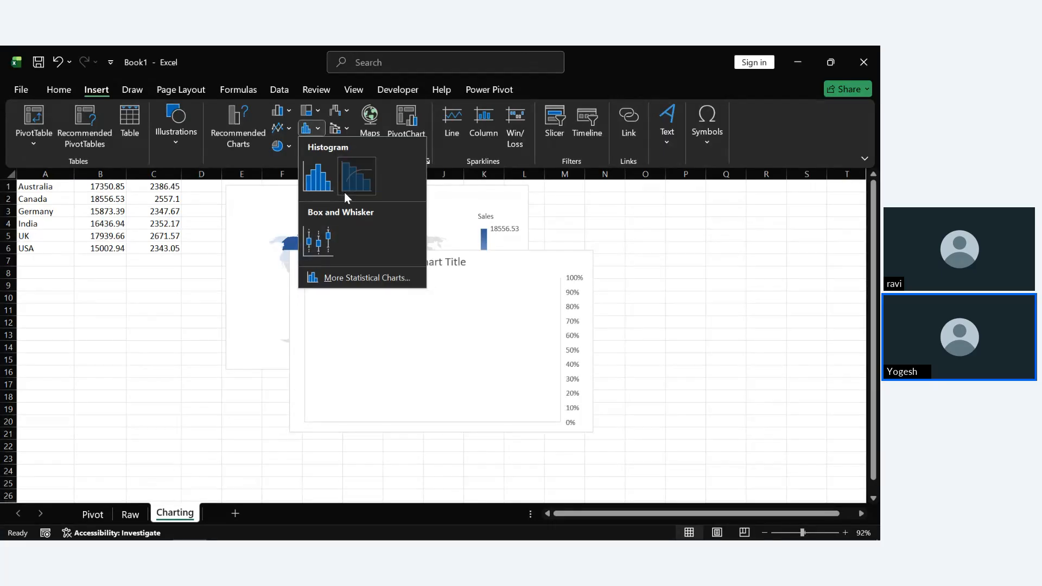
key("Escape")
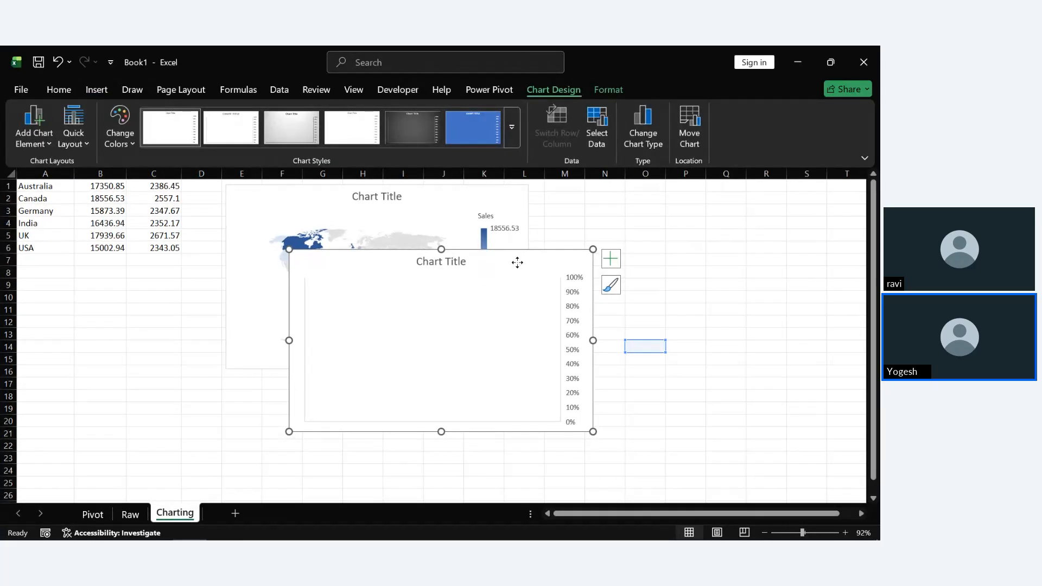
left_click_drag(516, 262, 760, 198)
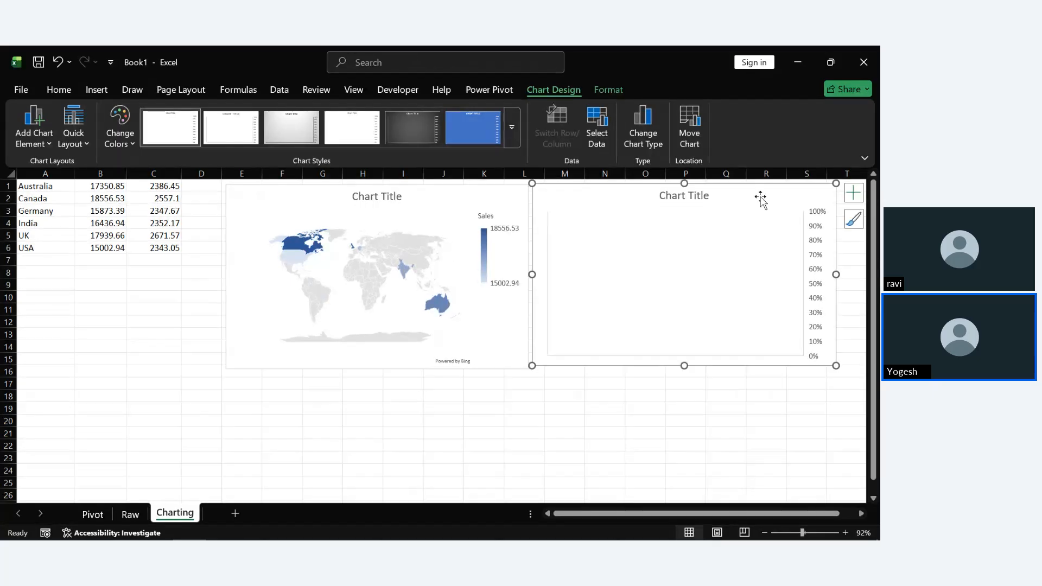
Clear all placeholder series from the Pareto chart's data source.
right_click(752, 198)
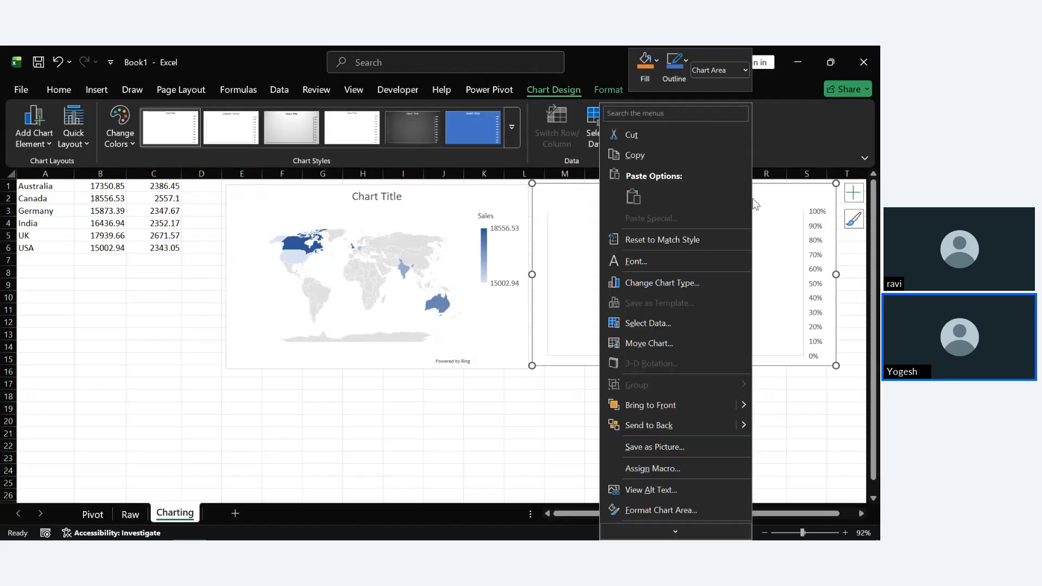
left_click(646, 324)
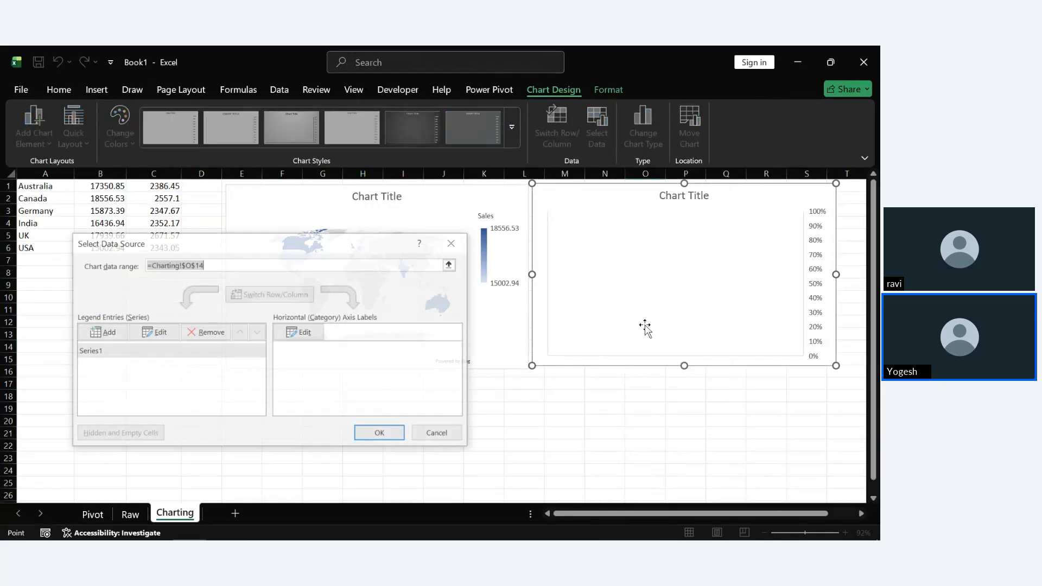
left_click(112, 336)
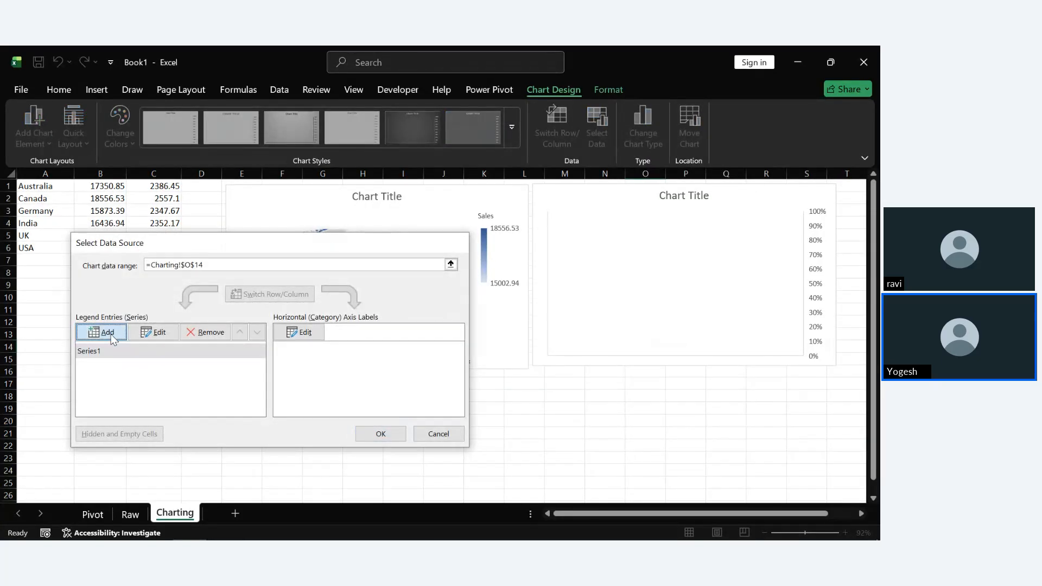
left_click(359, 295)
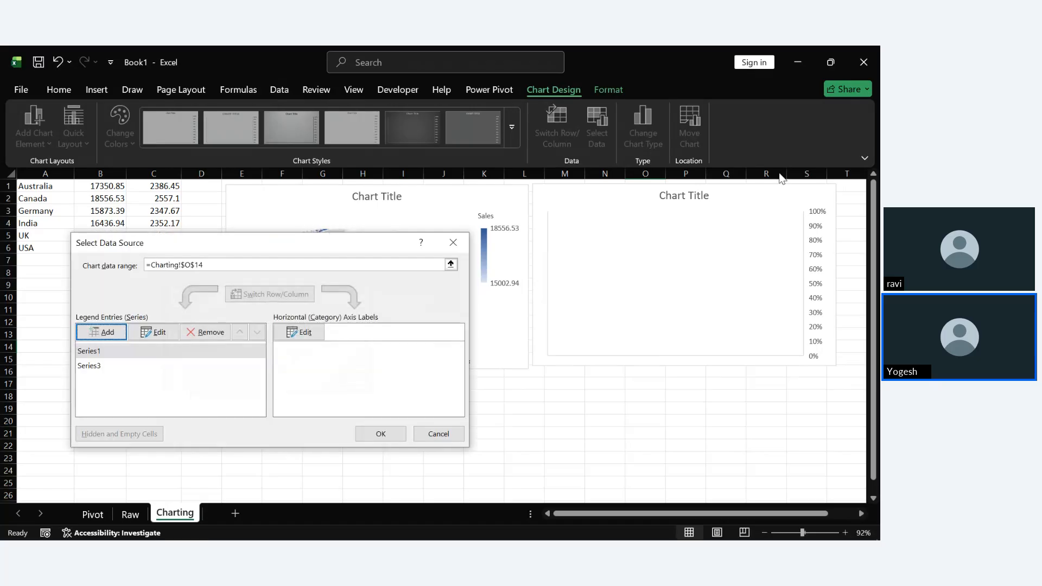
left_click(210, 332)
left_click(211, 333)
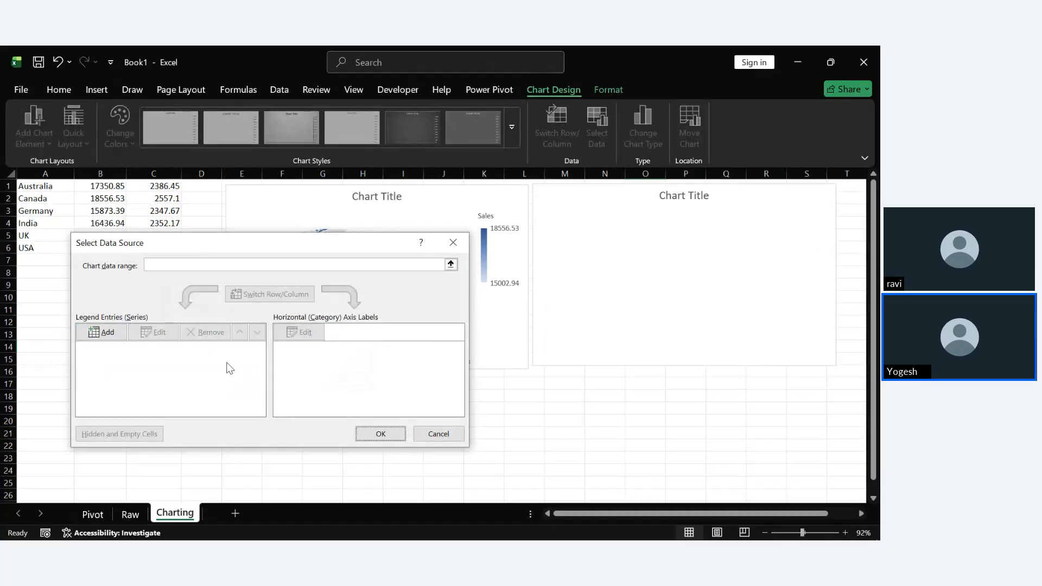
Add a series named Profit to the Pareto chart with the values in C1:C6.
left_click(103, 333)
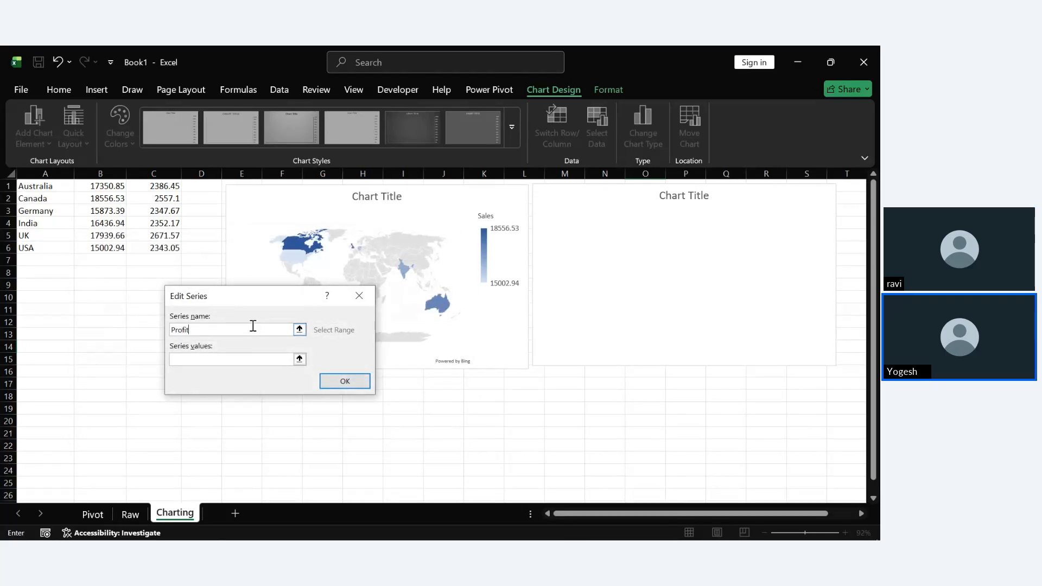
left_click(299, 358)
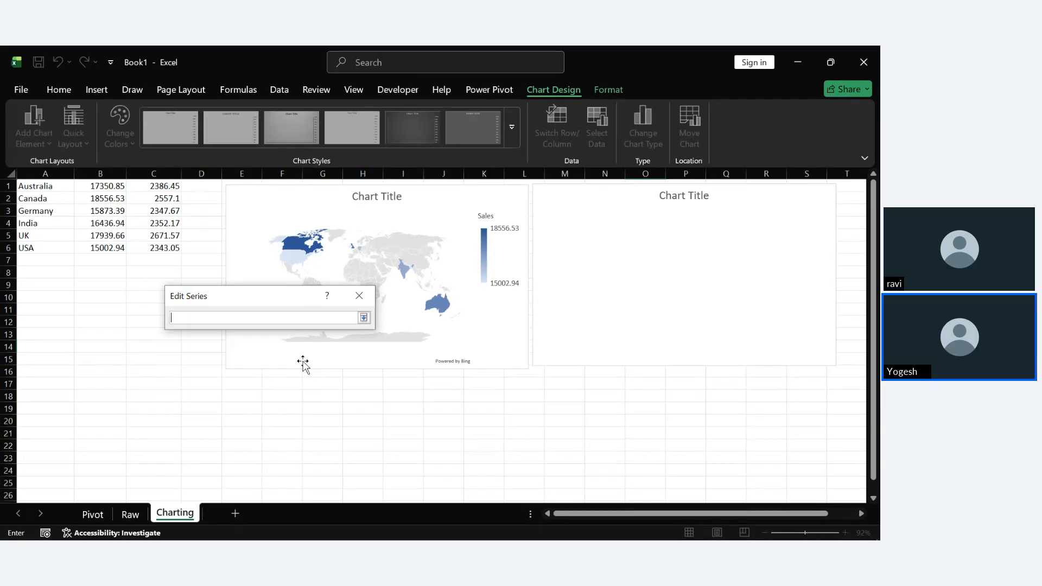
left_click_drag(156, 185, 156, 243)
key("Return")
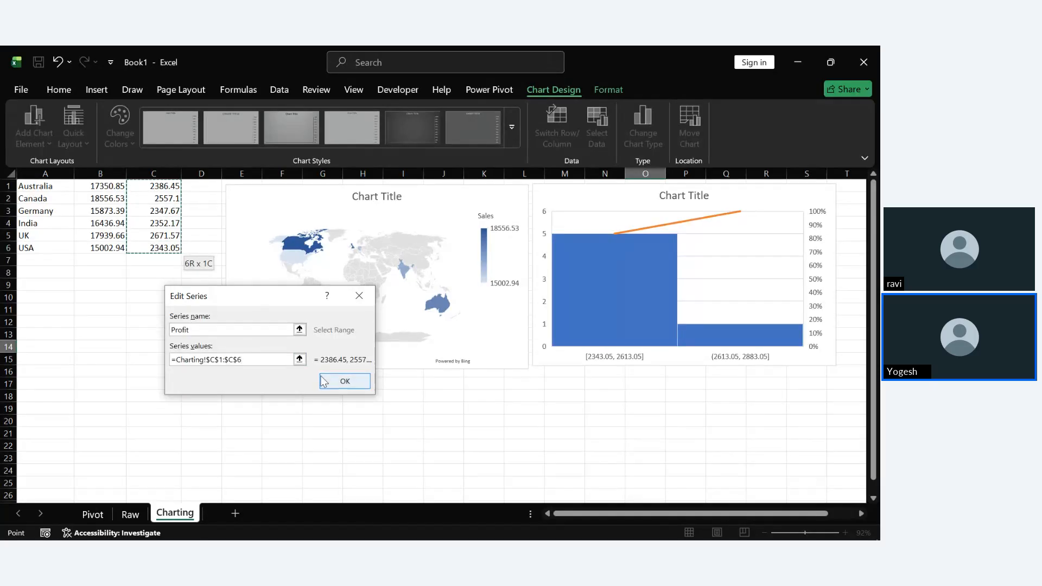
left_click(345, 381)
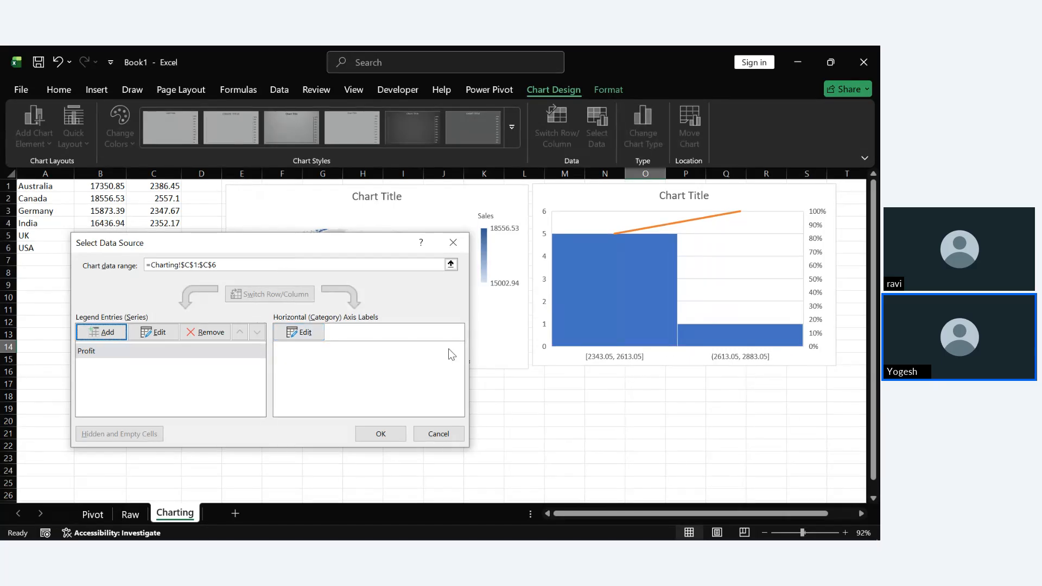
Set the Pareto chart's category axis labels to the country names in A1:A6 and apply the data source.
left_click(313, 331)
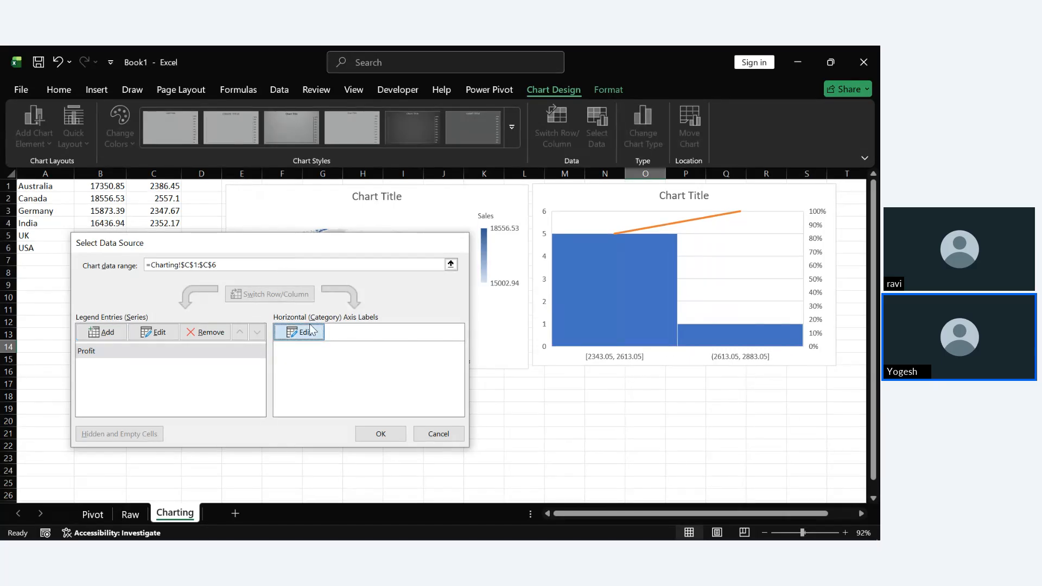
left_click_drag(36, 183, 43, 247)
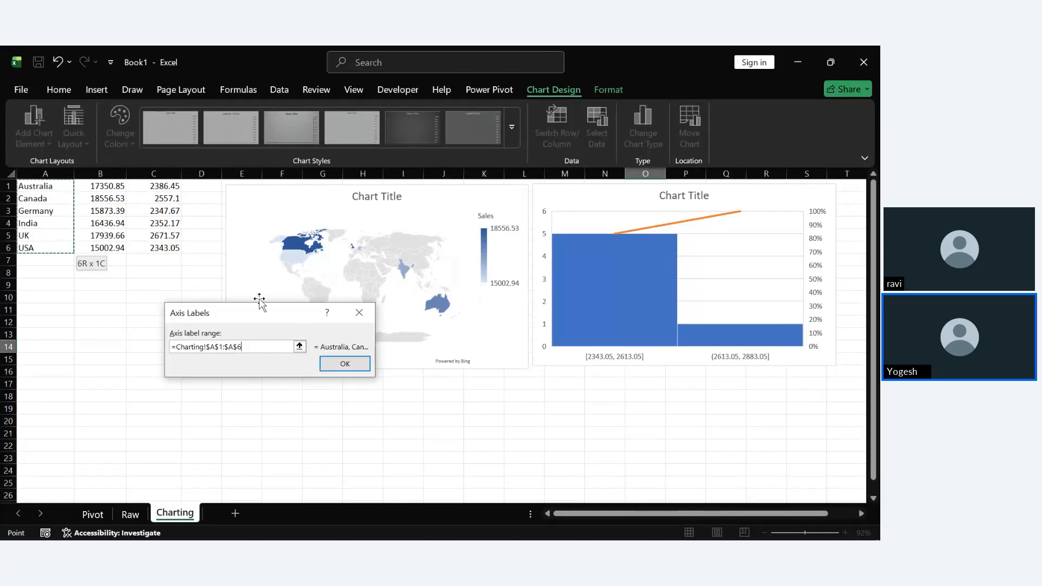
key("Return")
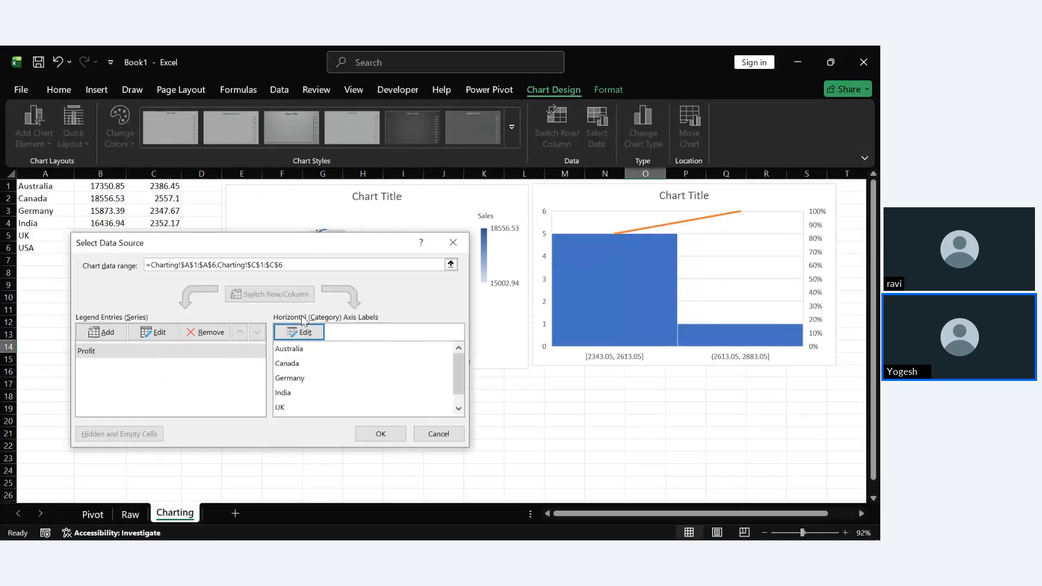
left_click(381, 433)
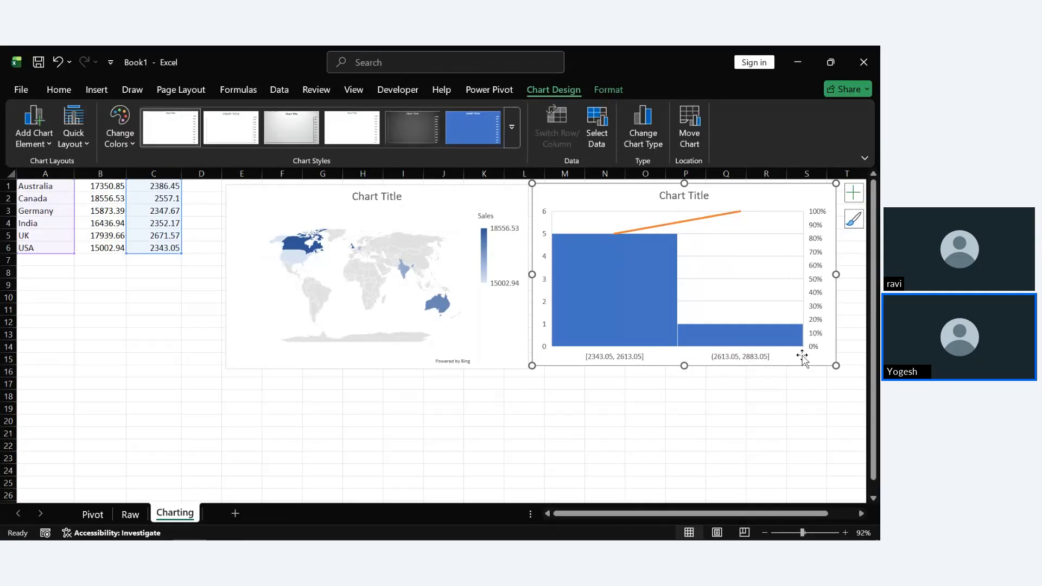
Inspect the Pareto chart's percentage axis options and review the category labels in its data source.
double_click(825, 321)
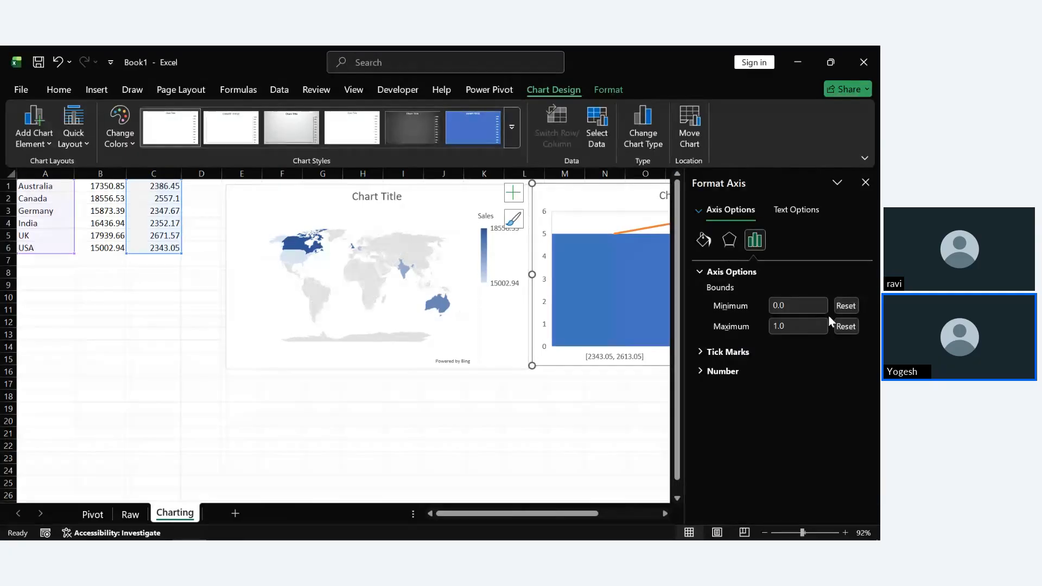
left_click(865, 182)
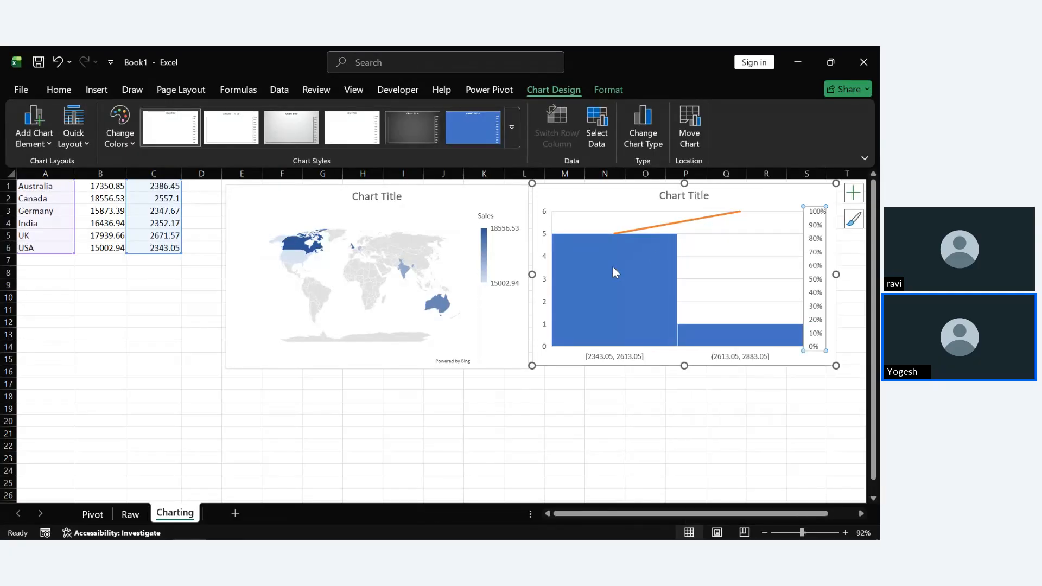
right_click(773, 261)
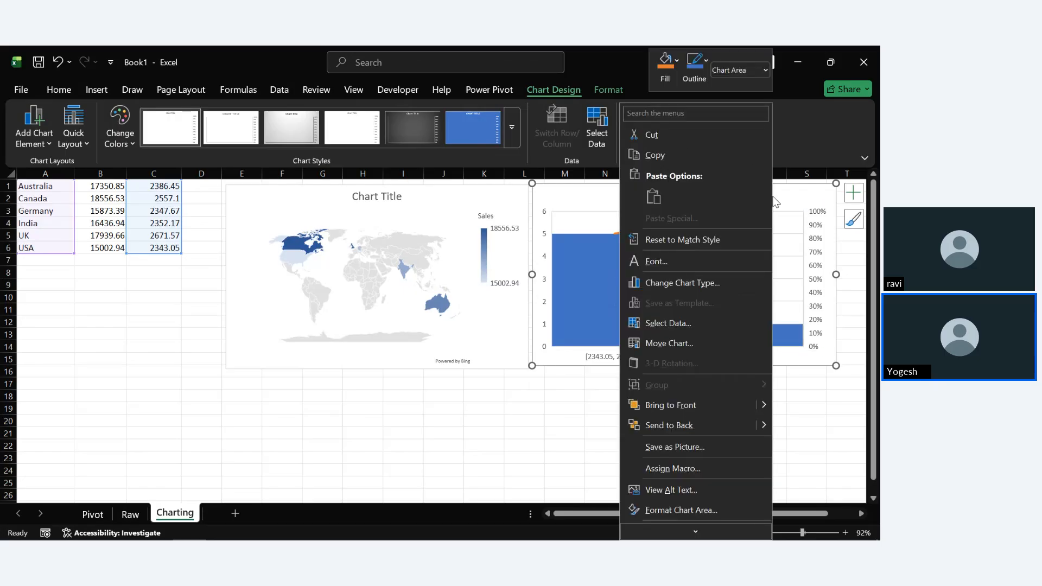
left_click(681, 322)
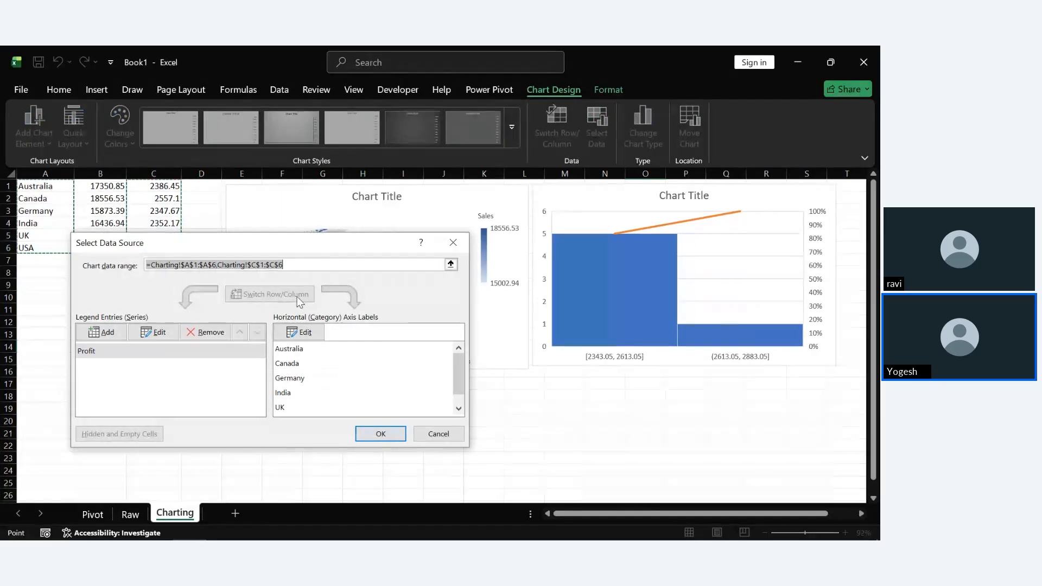
left_click(309, 363)
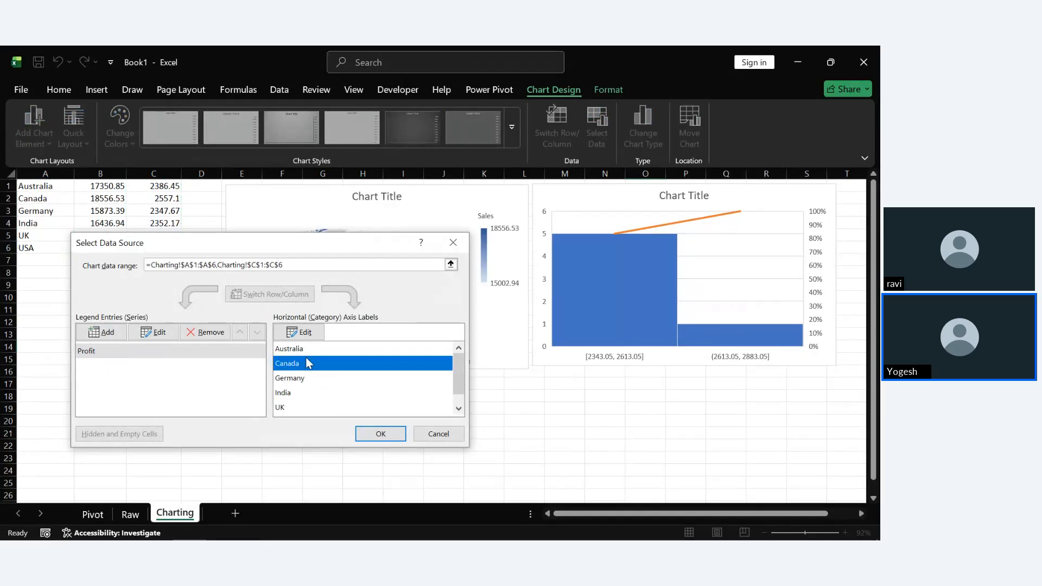
scroll(307, 374, "down", 1)
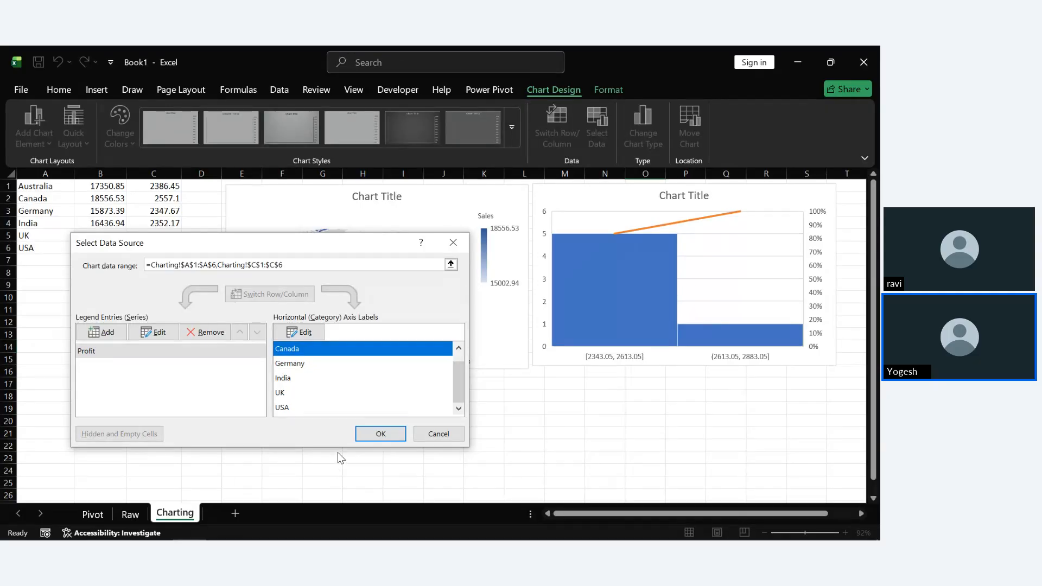
left_click(378, 433)
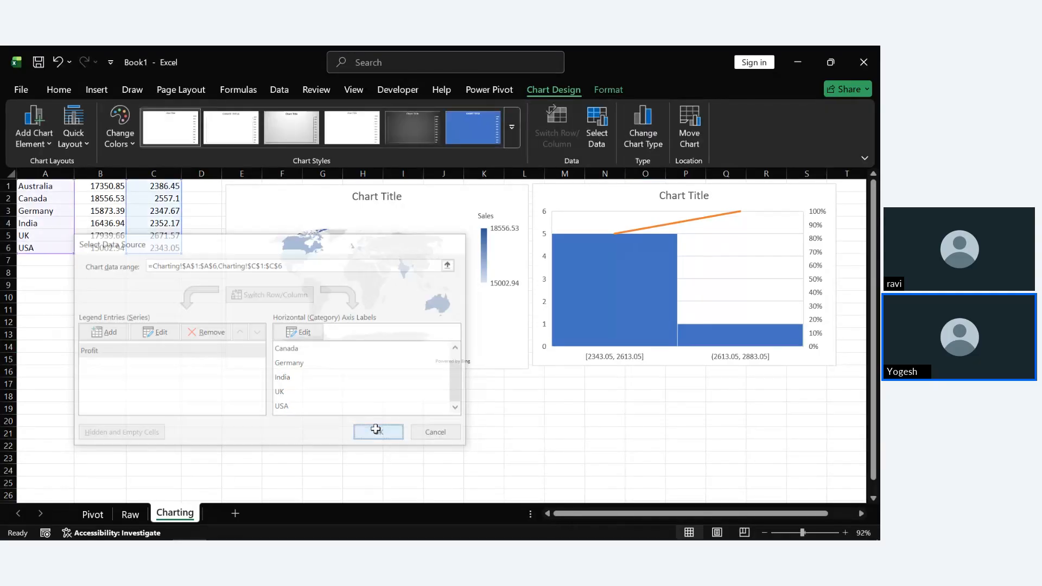
Change the Pareto chart to a Histogram and review its data source.
left_click(643, 146)
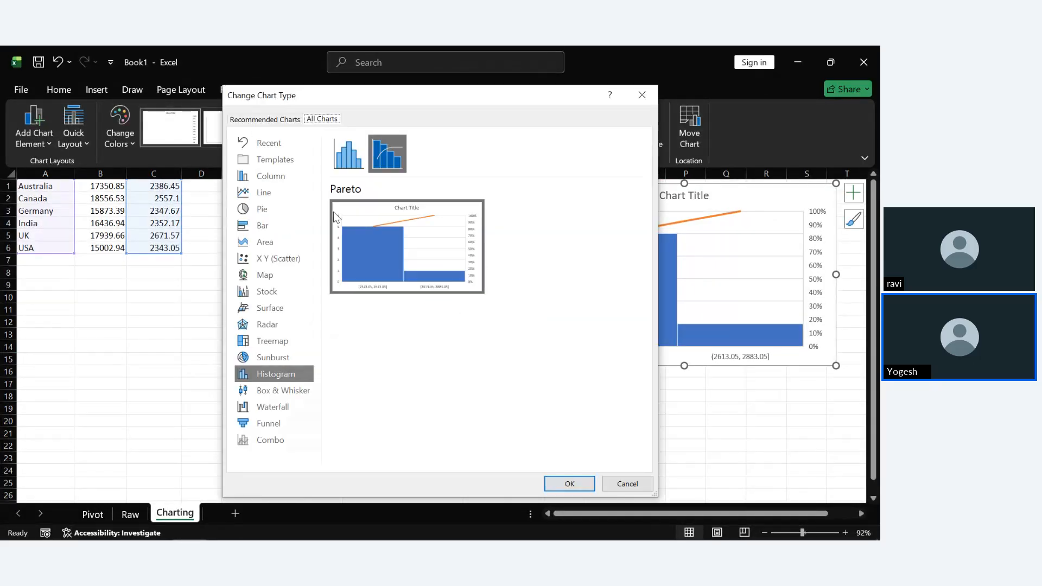
left_click(339, 166)
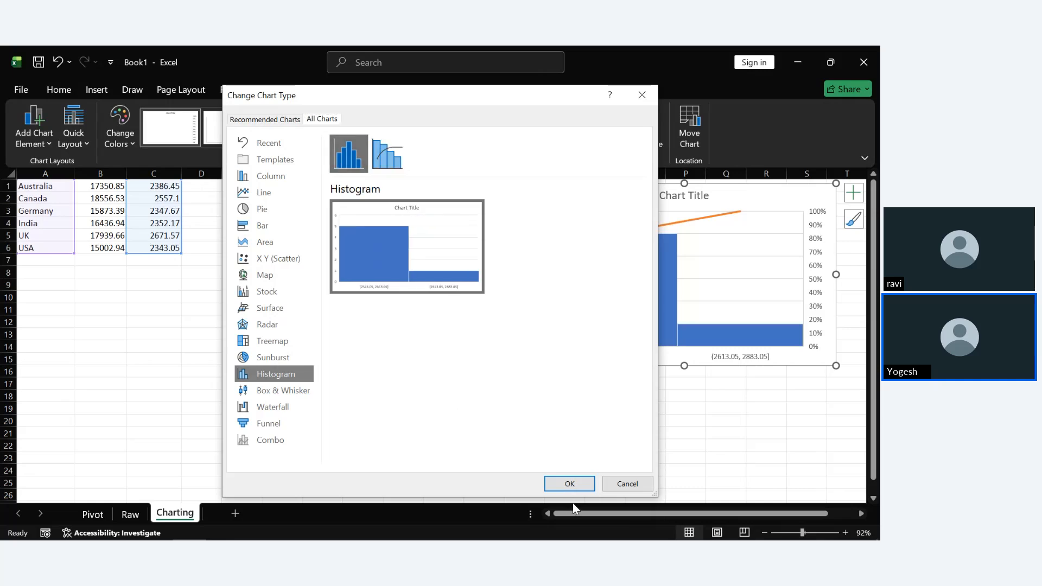
left_click(567, 481)
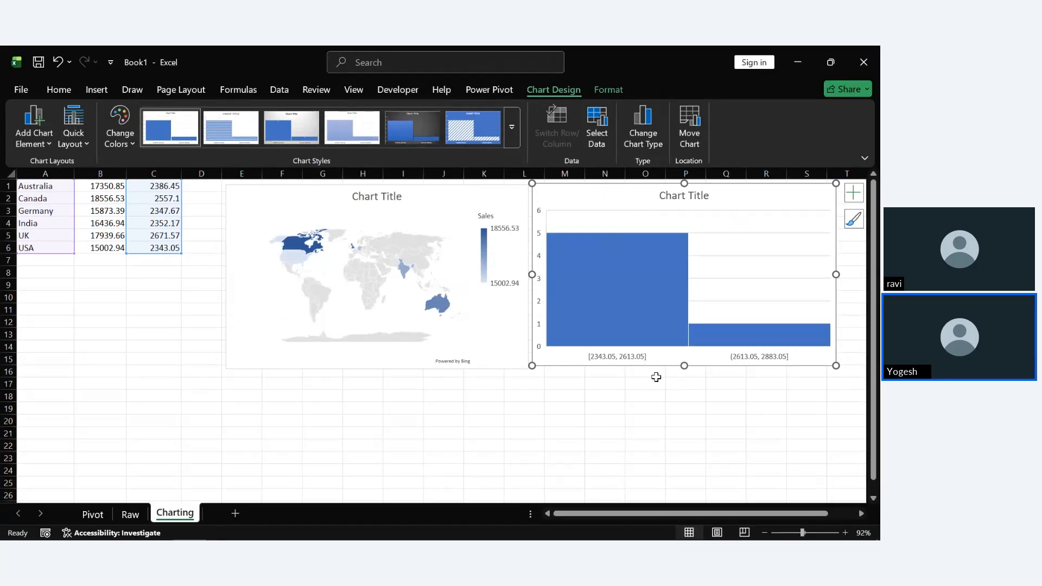
right_click(780, 196)
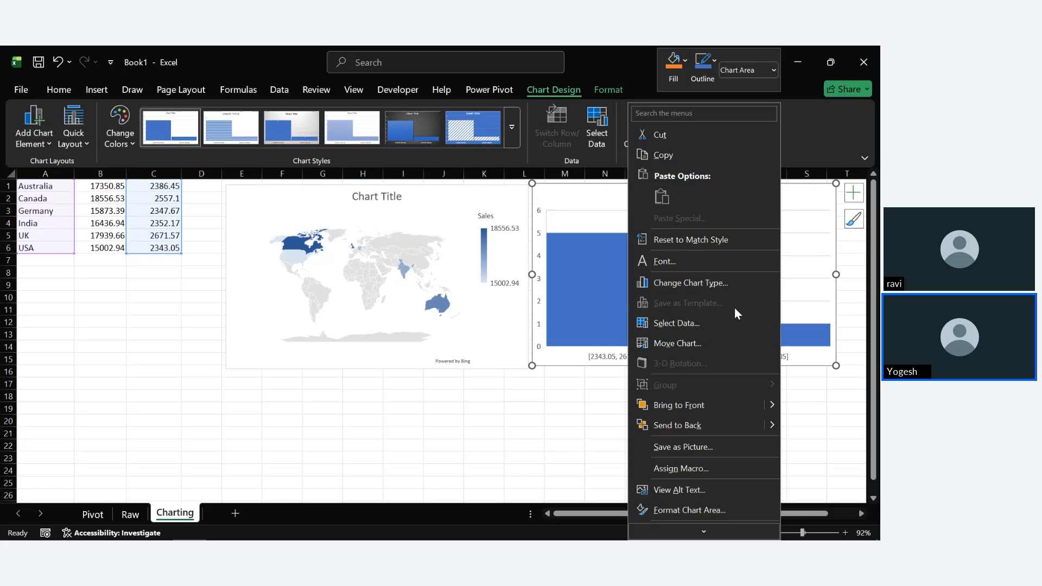
left_click(679, 324)
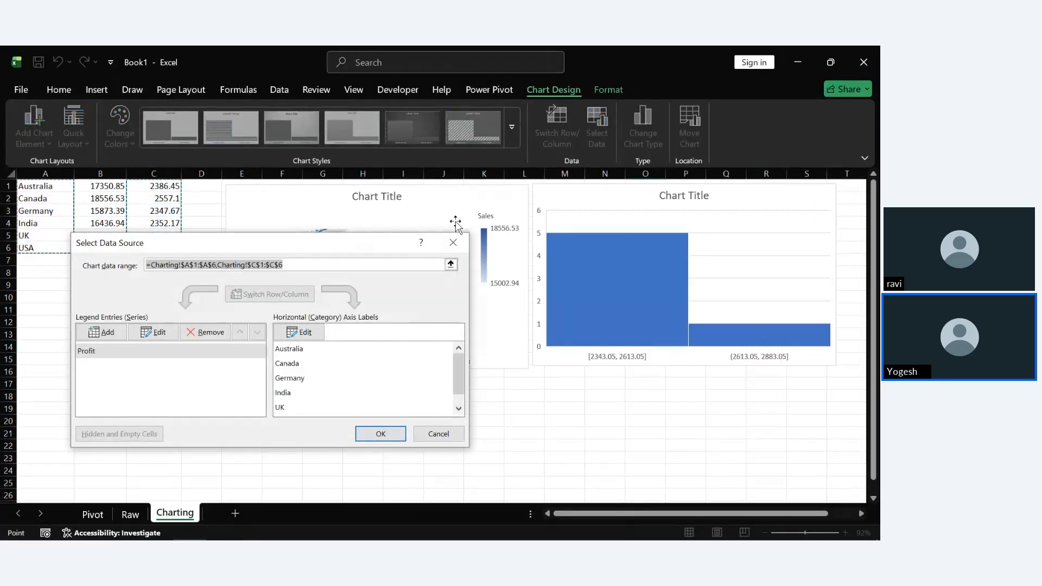
left_click(453, 242)
Change the Profit chart's type to Clustered Column.
left_click(668, 193)
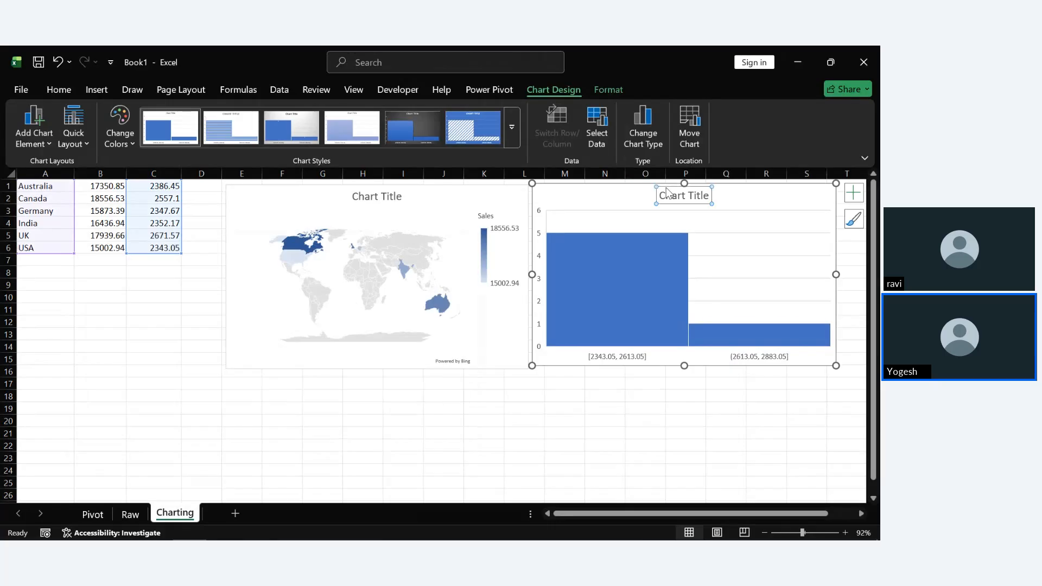
left_click(640, 139)
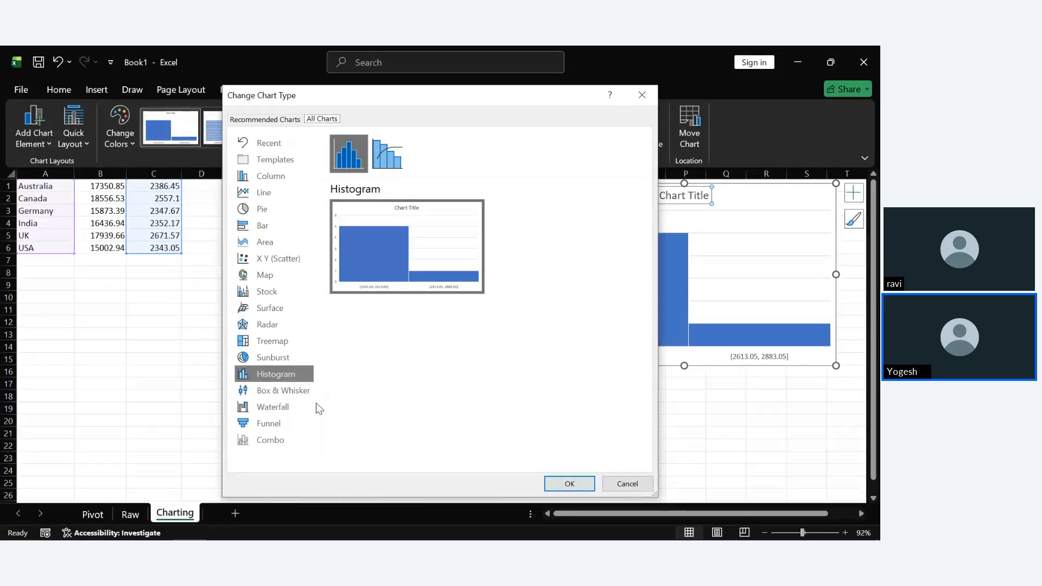
left_click(288, 181)
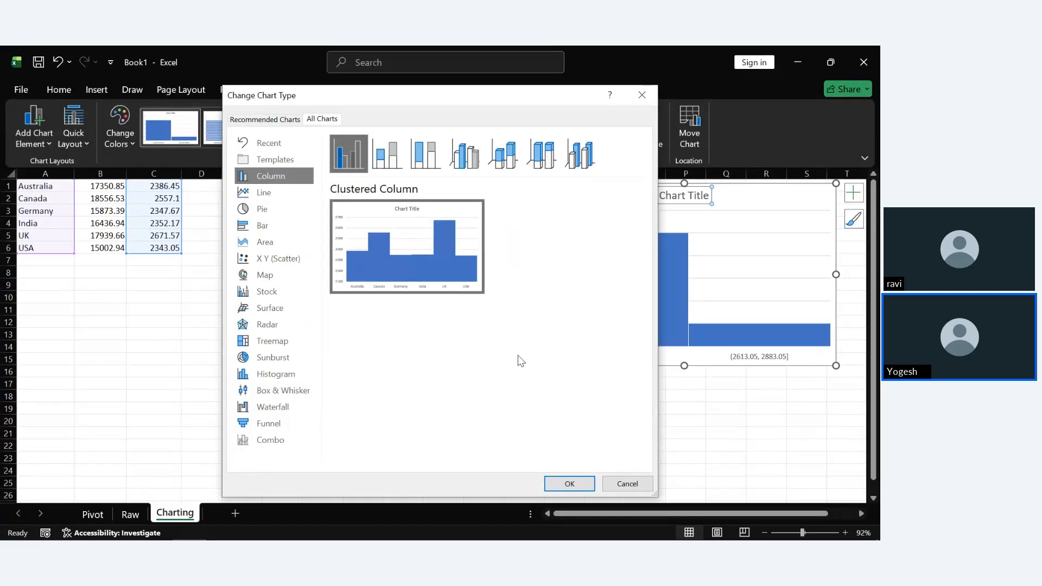
left_click(568, 484)
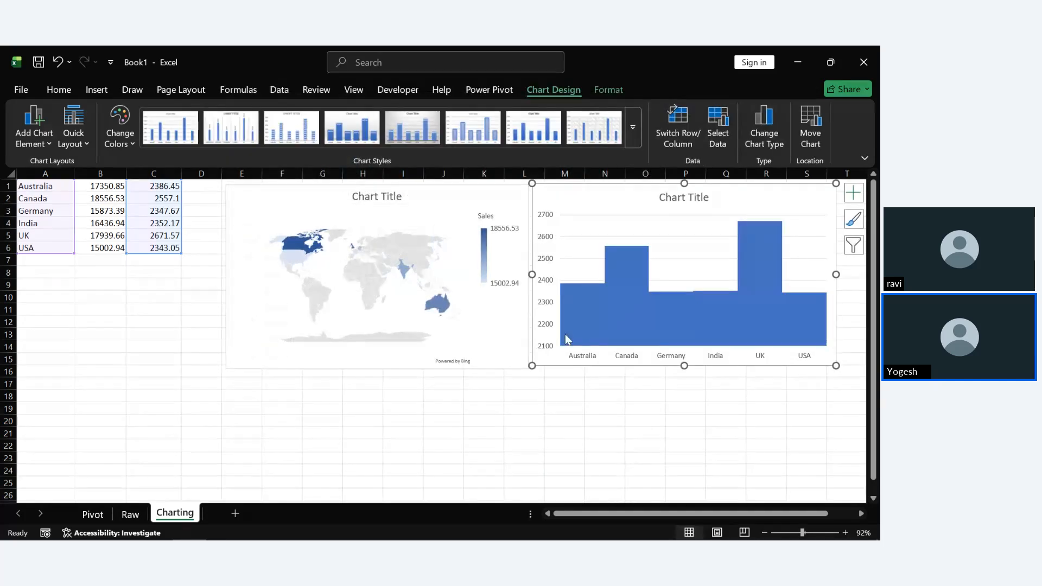
left_click(682, 404)
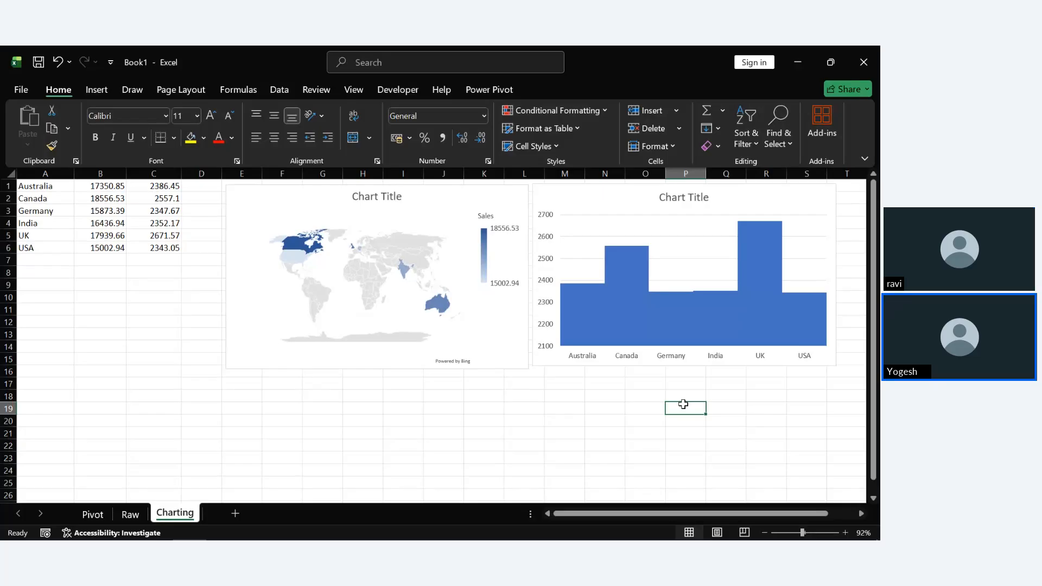
left_click(97, 92)
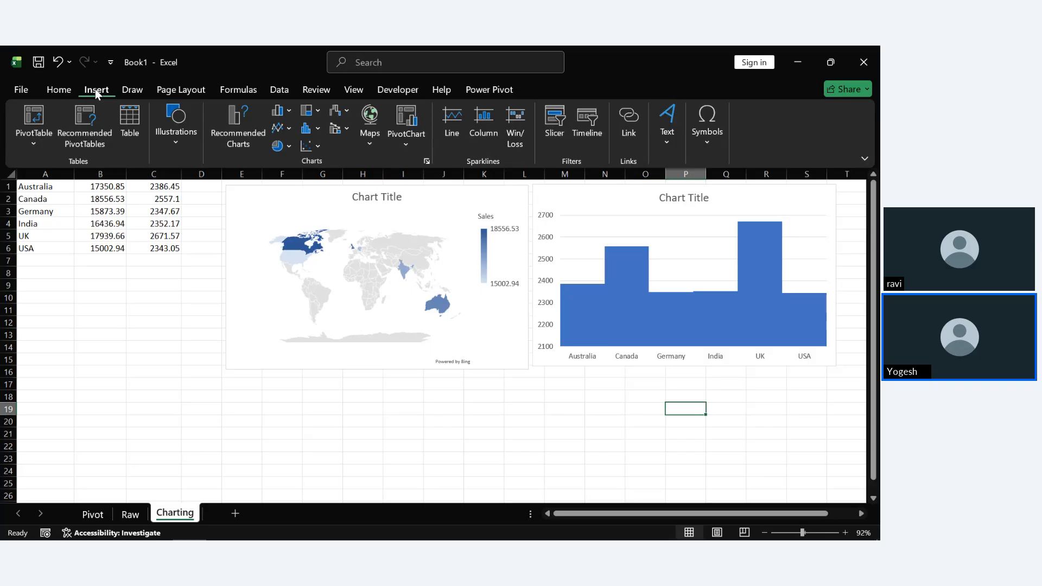
left_click(556, 135)
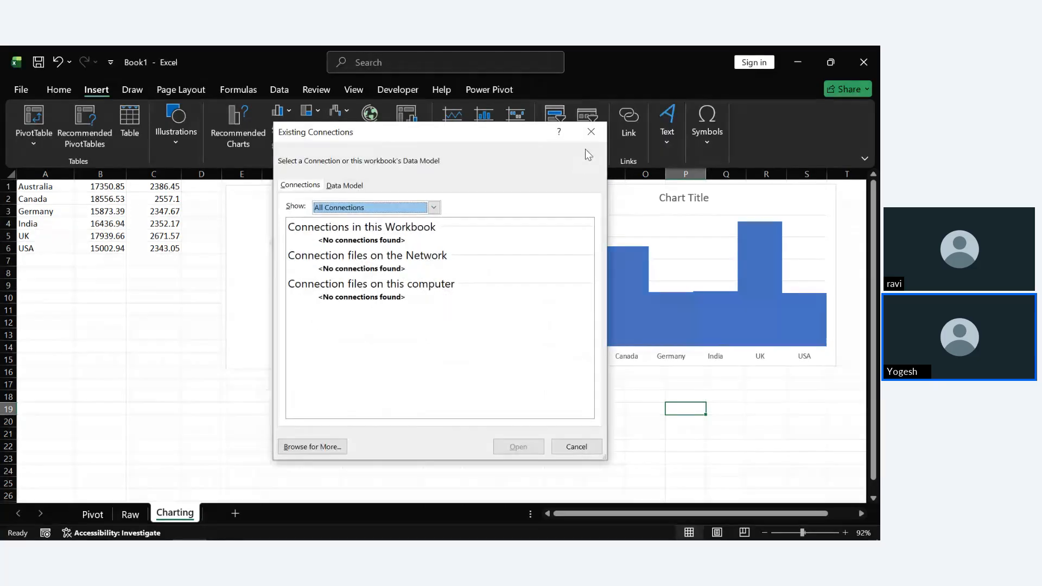
left_click(592, 128)
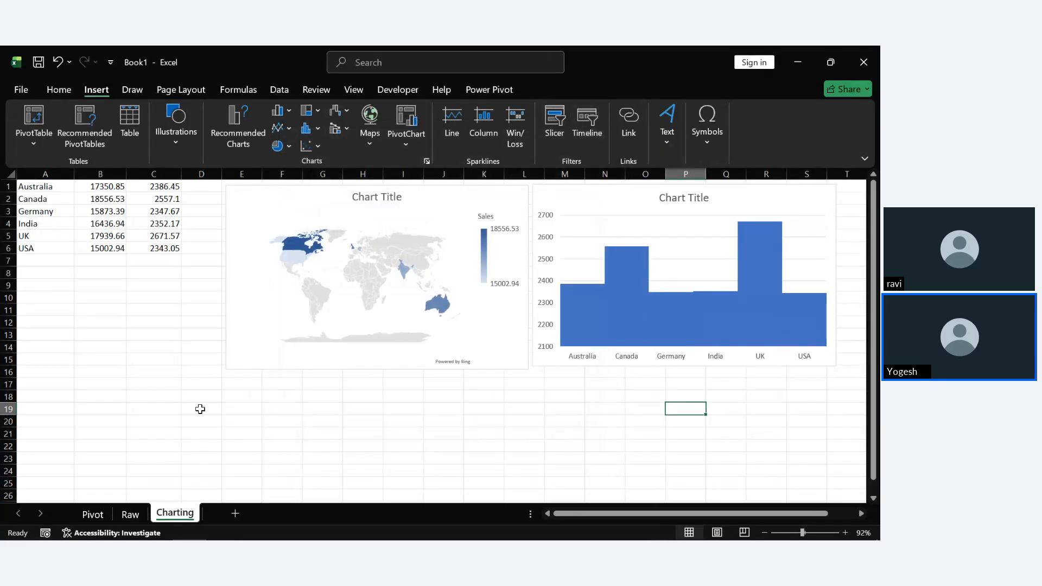
Examine the connections and Data Model options offered for adding a slicer to the sales map chart.
left_click(231, 349)
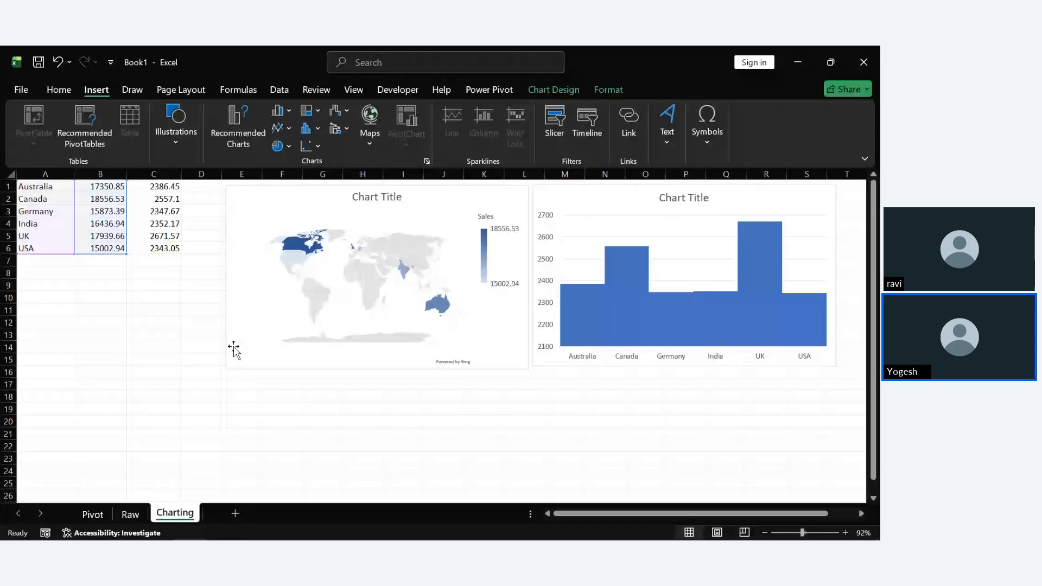
left_click(561, 132)
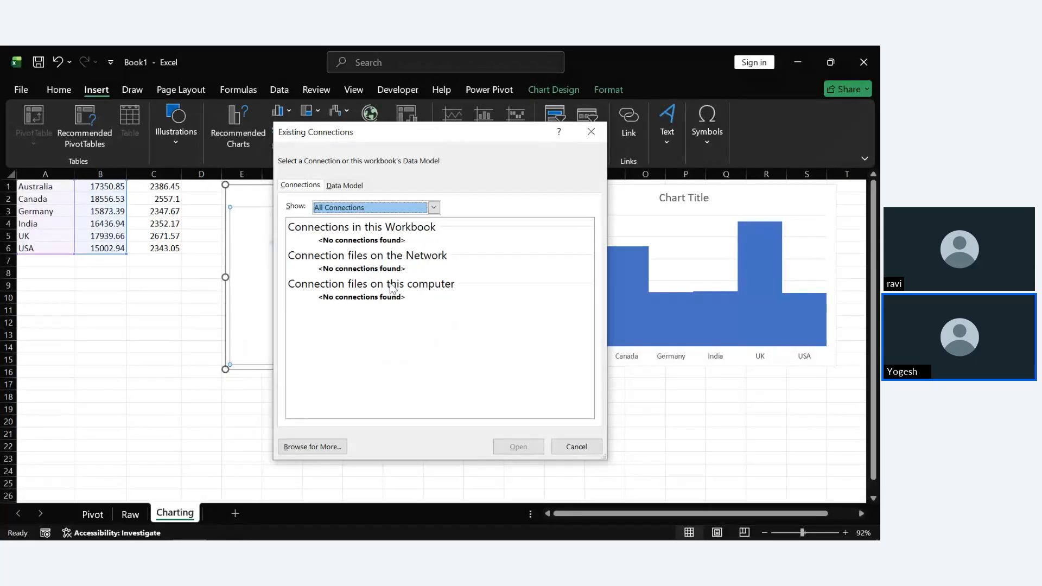
left_click(437, 208)
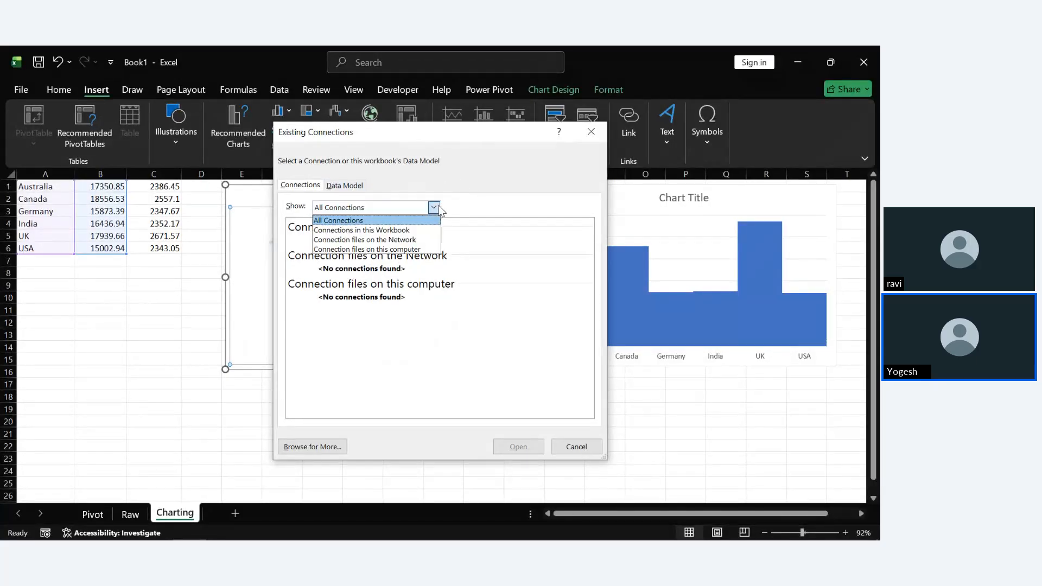
left_click(400, 232)
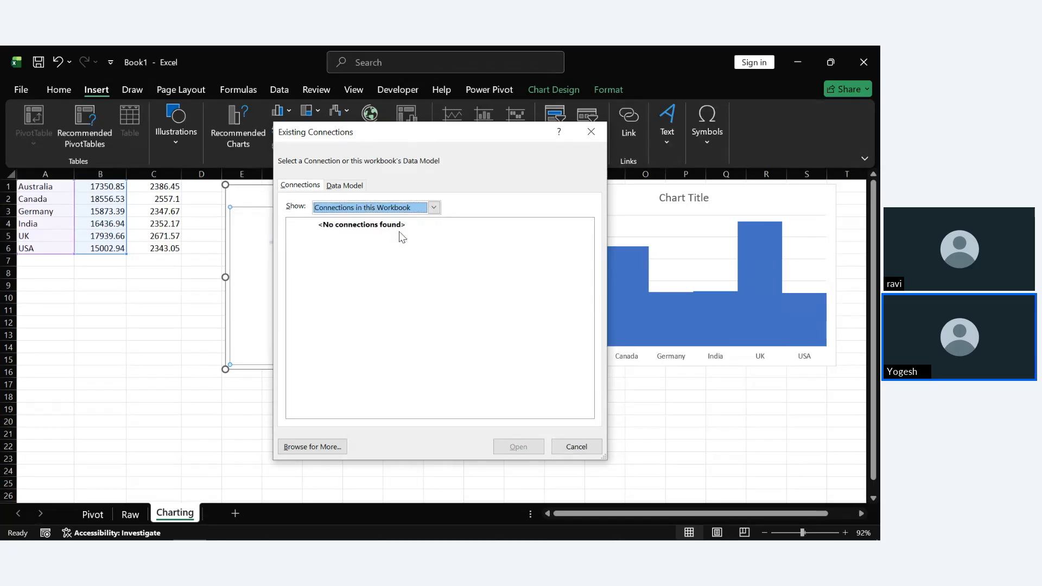
left_click(437, 207)
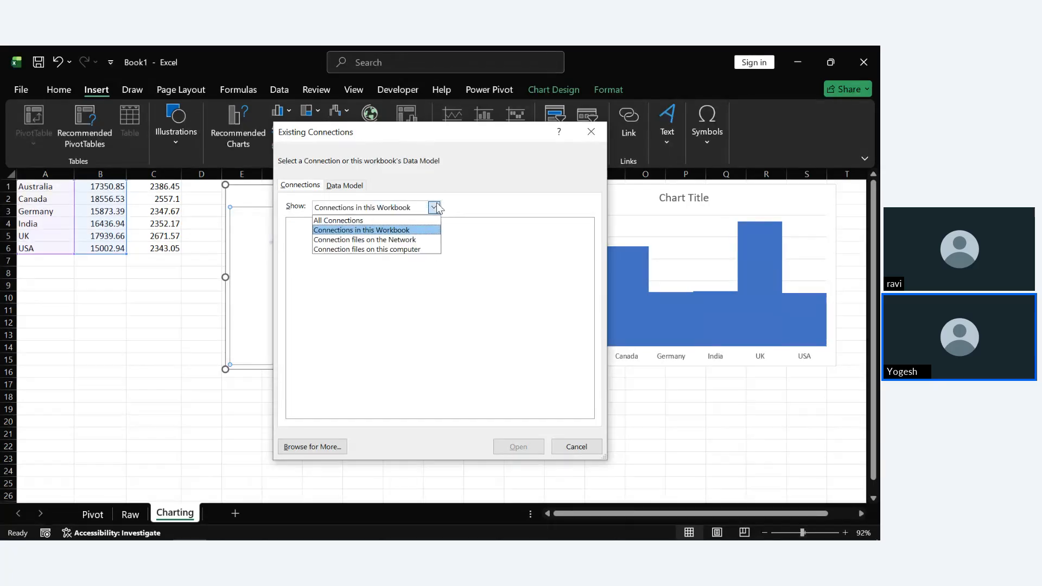
left_click(411, 222)
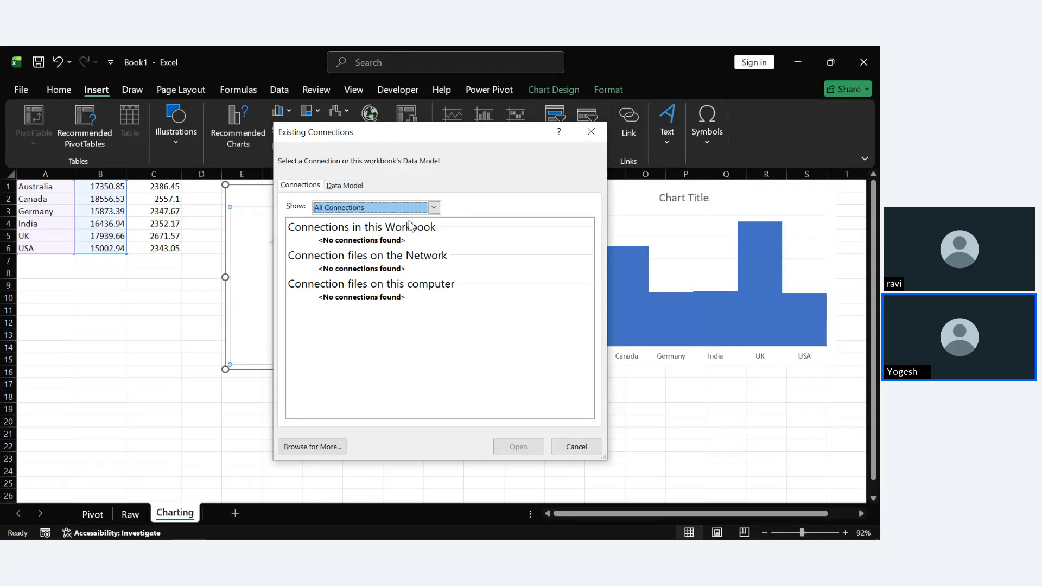
left_click(342, 186)
left_click(307, 185)
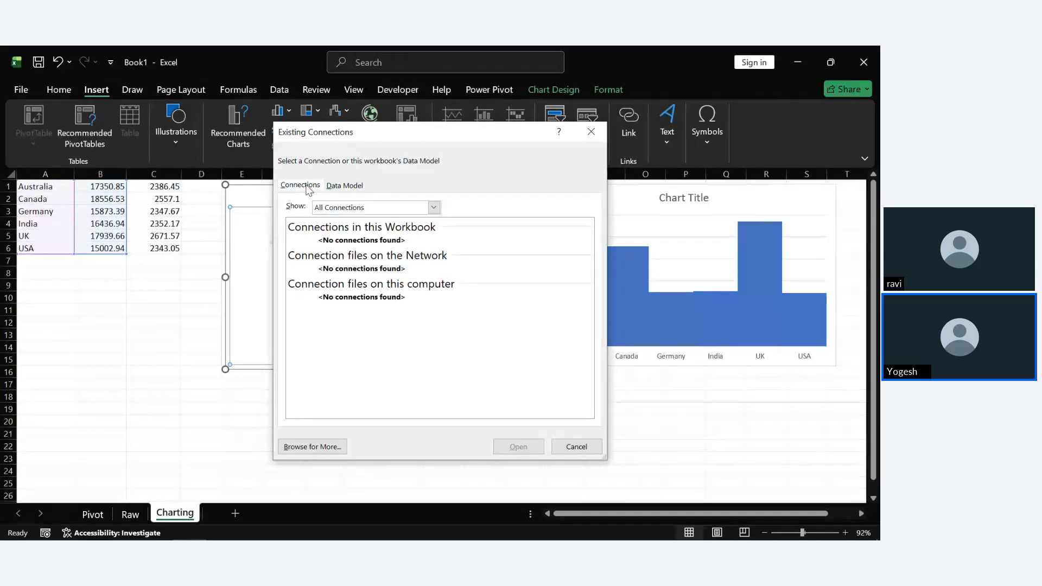
left_click(590, 132)
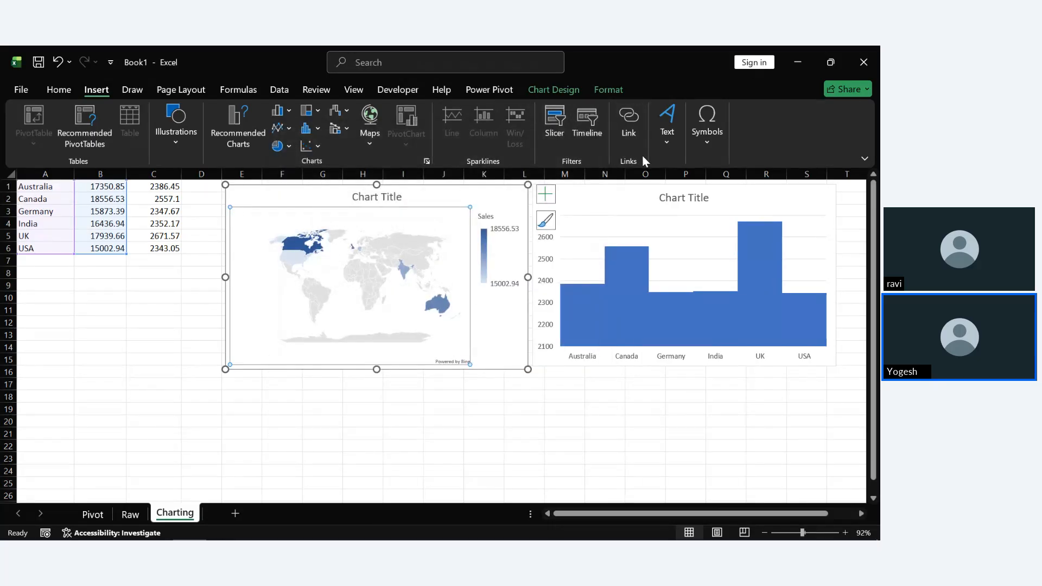
Convert the summary data in A1:C6 into a table, treating the range as having no headers.
left_click(140, 294)
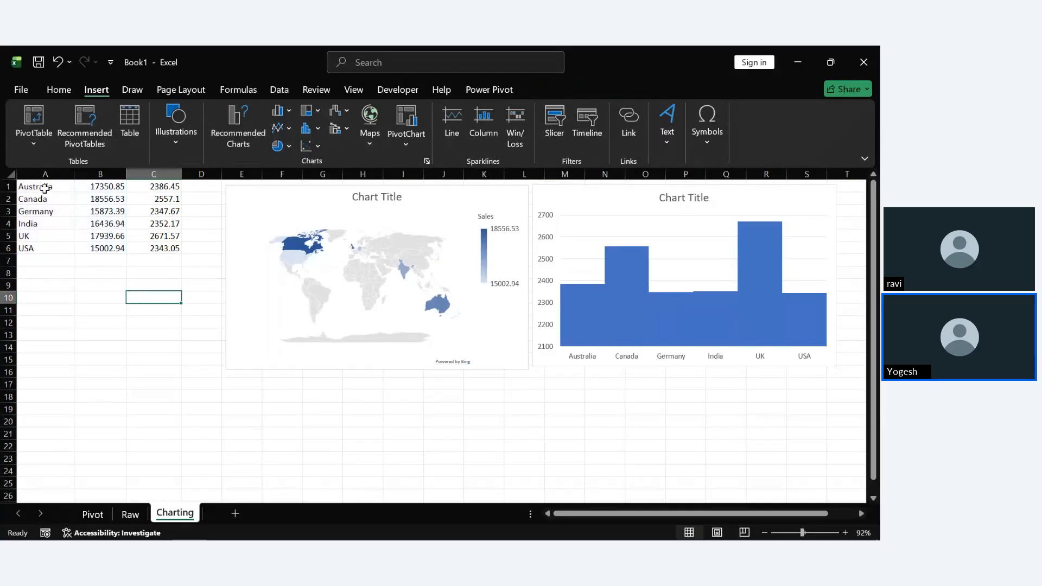
left_click_drag(45, 188, 156, 244)
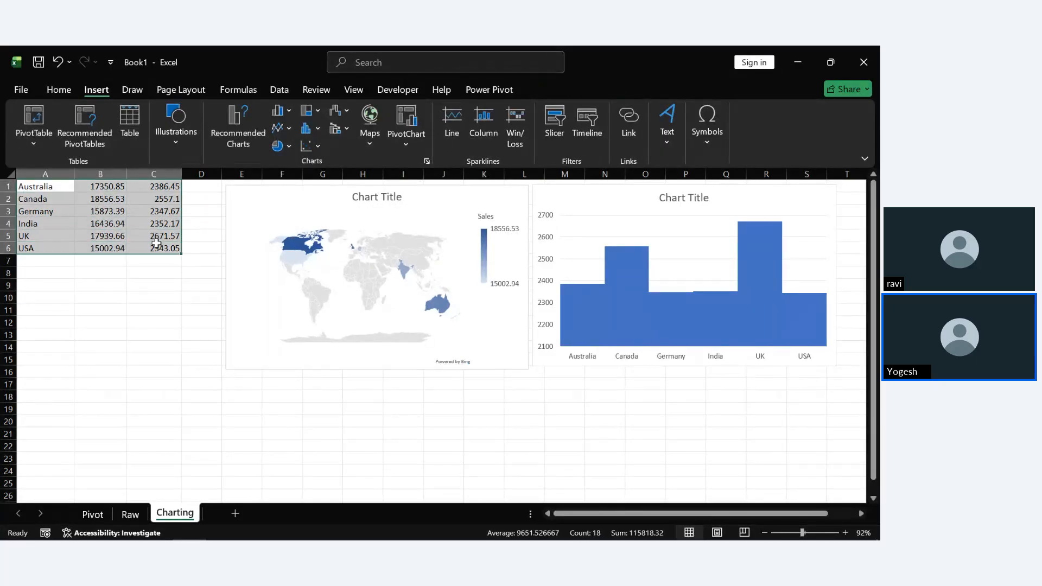
right_click(153, 250)
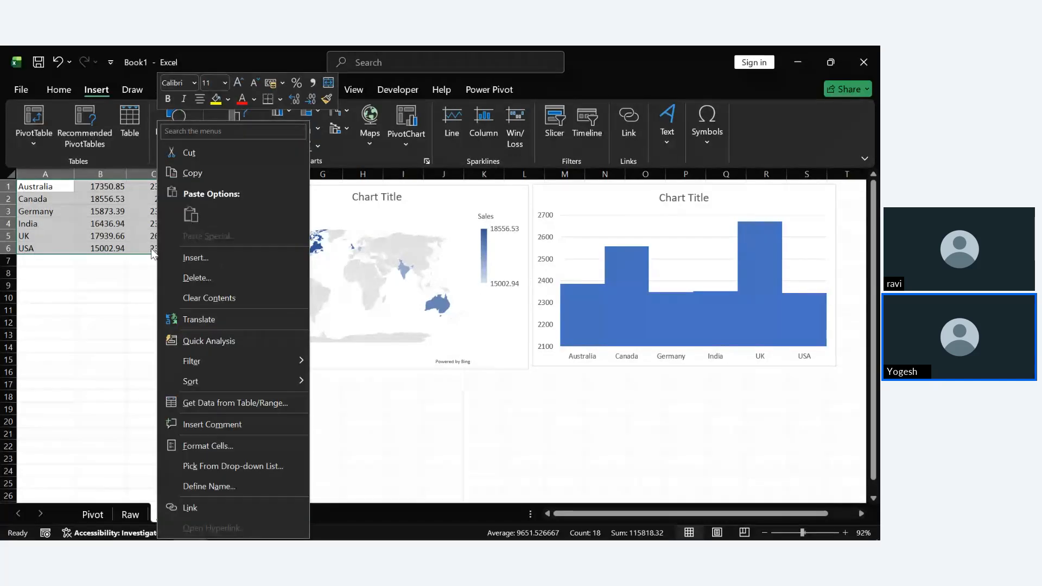
left_click(83, 363)
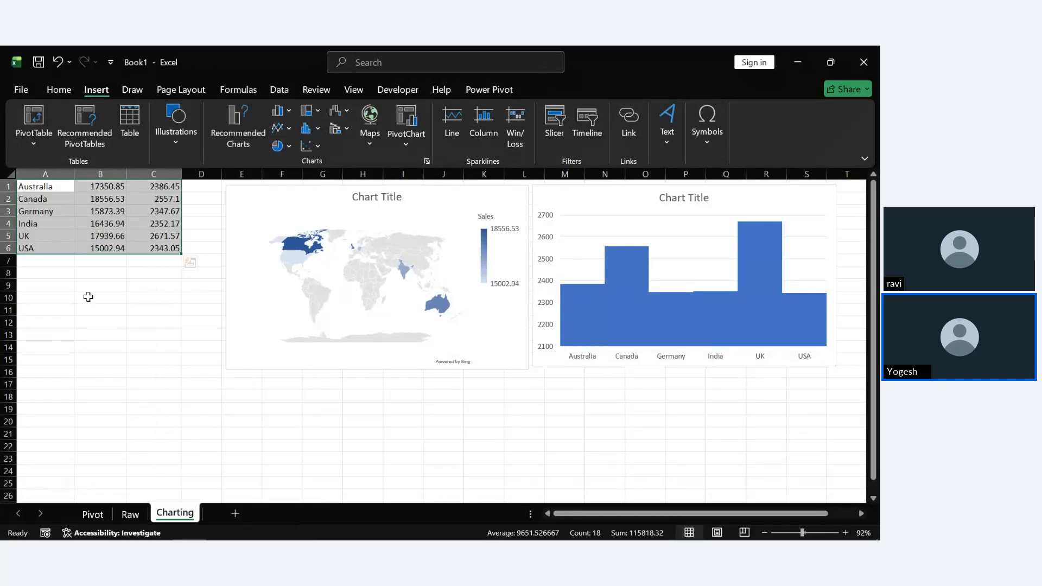
key("ctrl+t")
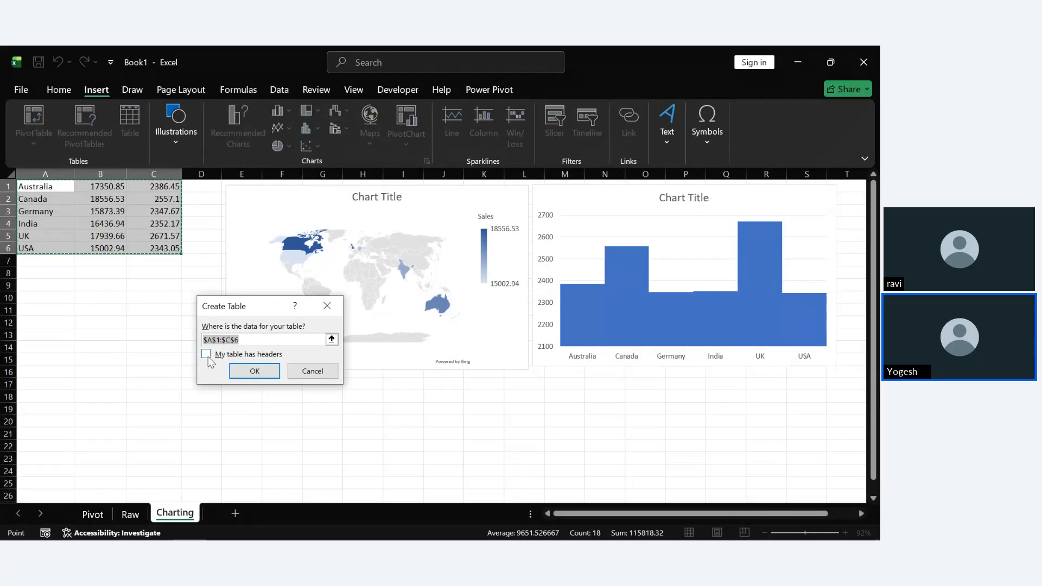
left_click(247, 371)
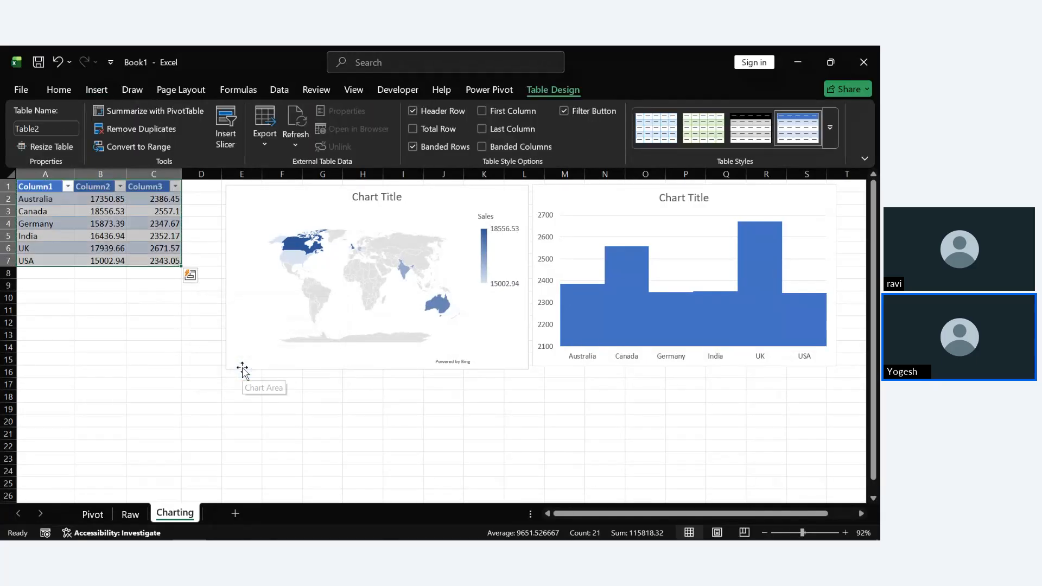
Rename the new table's first column header to Country.
right_click(38, 189)
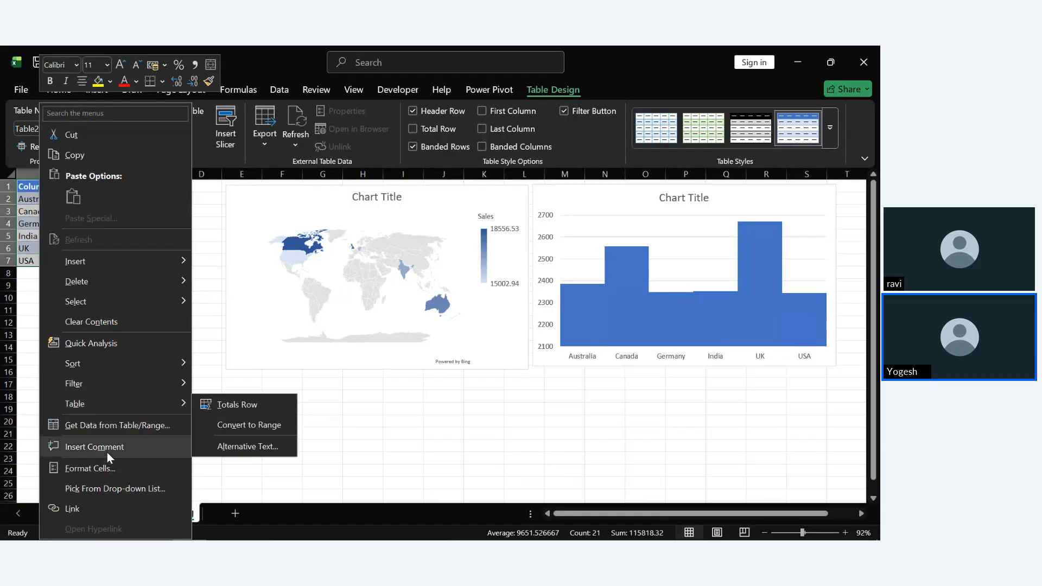
left_click(315, 415)
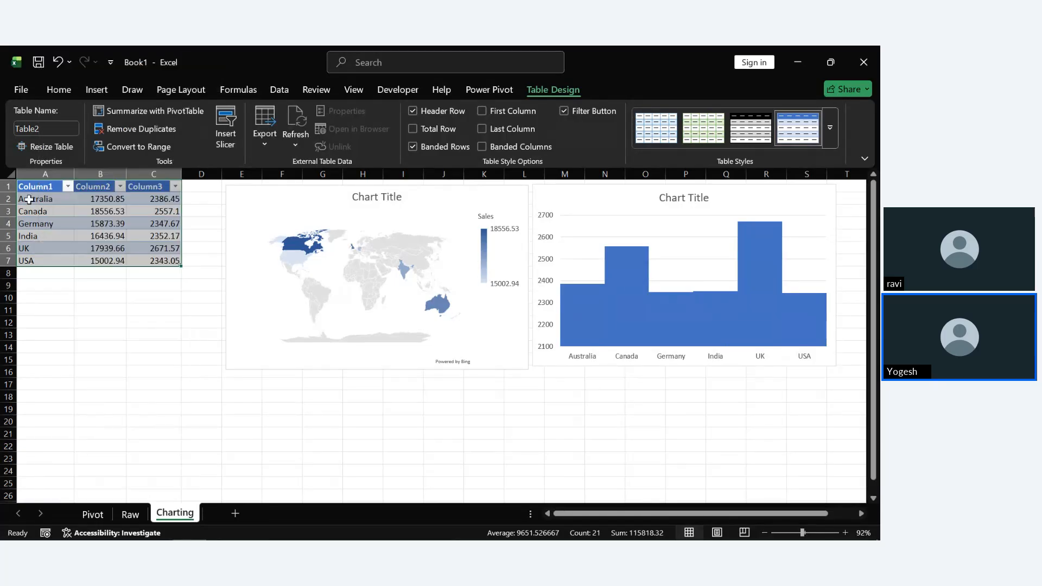
double_click(33, 186)
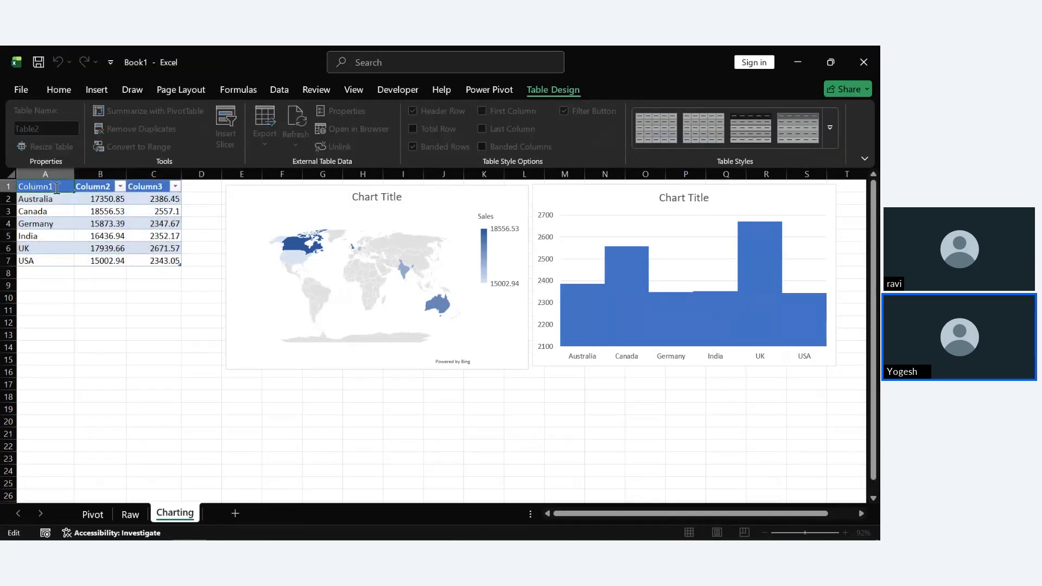
key("BackSpace")
type("Coun")
key("Return")
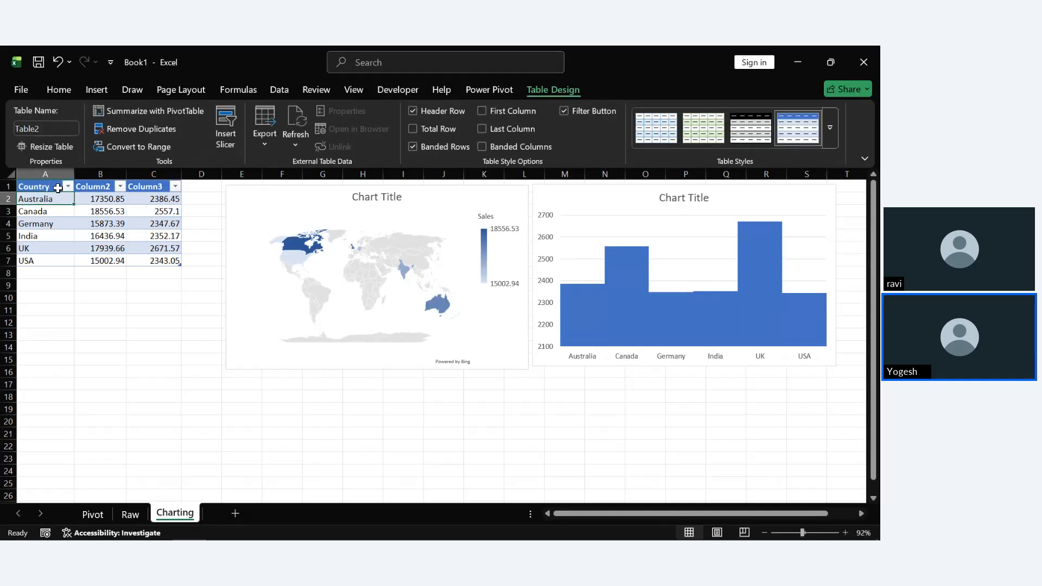
Rename the table's second column header to Sales and the third to Profit.
double_click(86, 188)
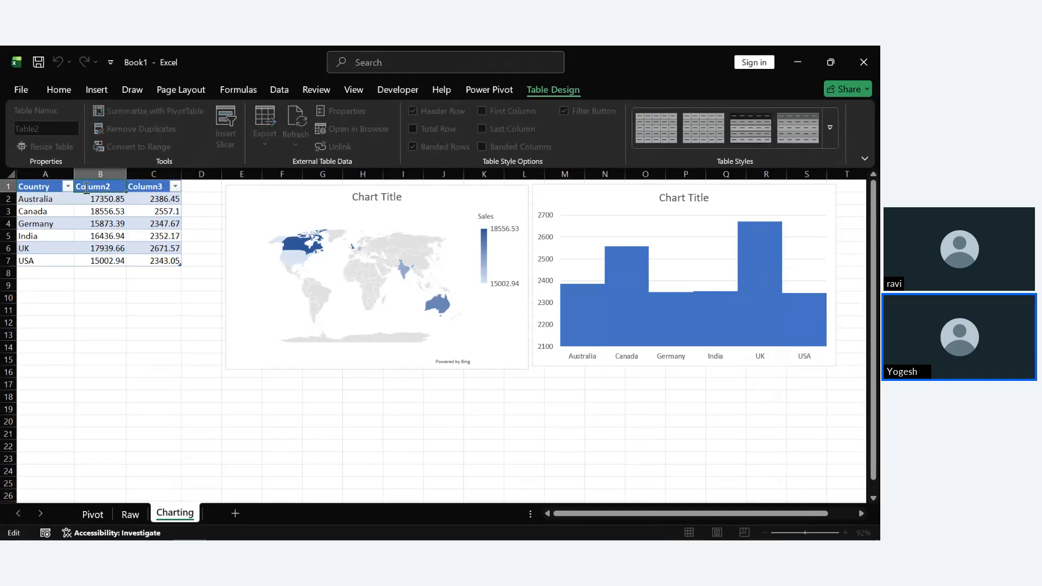
double_click(87, 187)
type("Sales")
key("Return")
double_click(153, 187)
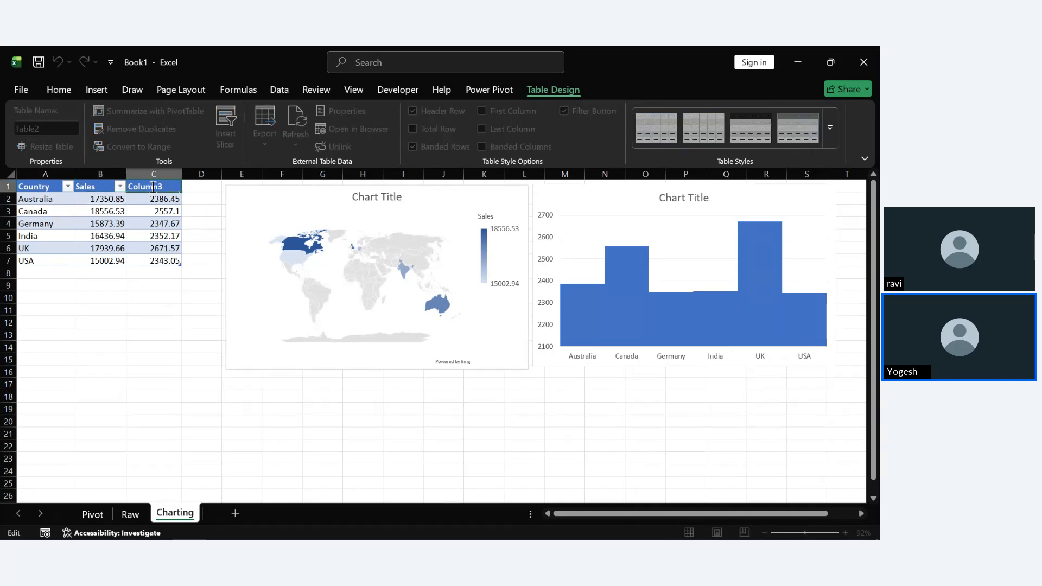
double_click(153, 187)
type("Profit")
key("Return")
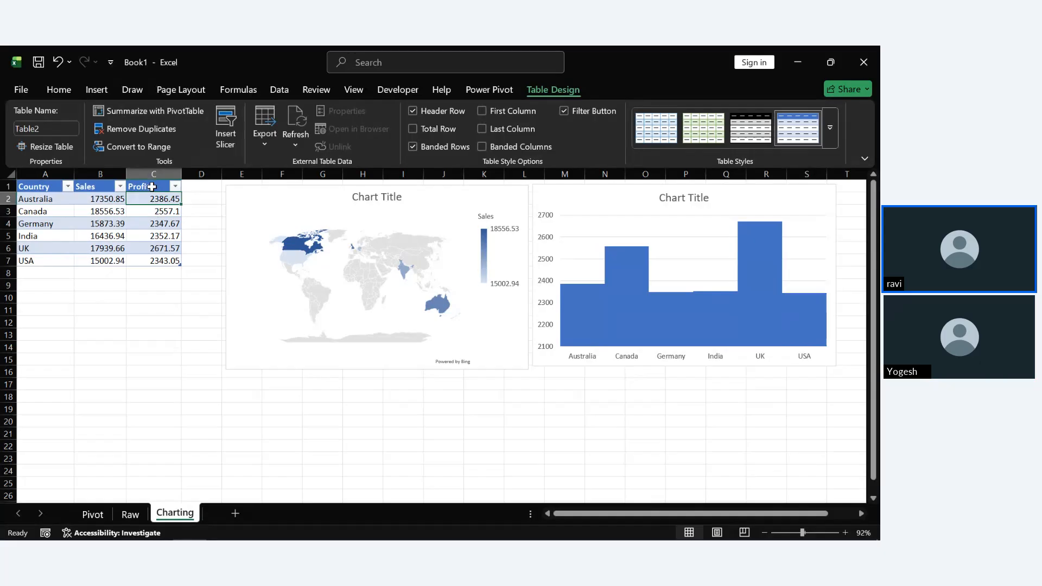
left_click(180, 307)
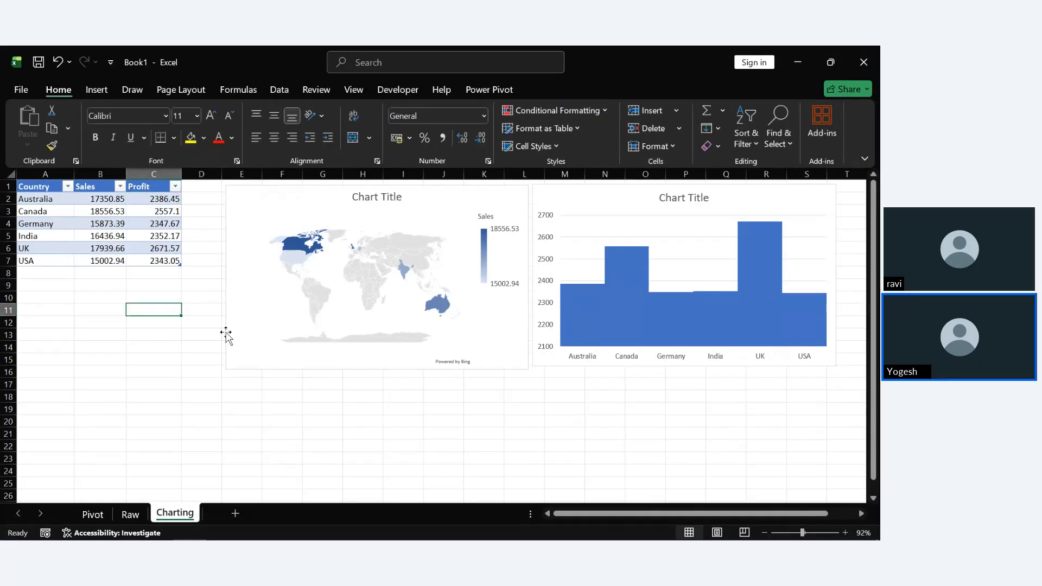
Insert a slicer for the table's Country field and place it below the table, beside the charts.
left_click_drag(34, 188, 160, 258)
right_click(160, 257)
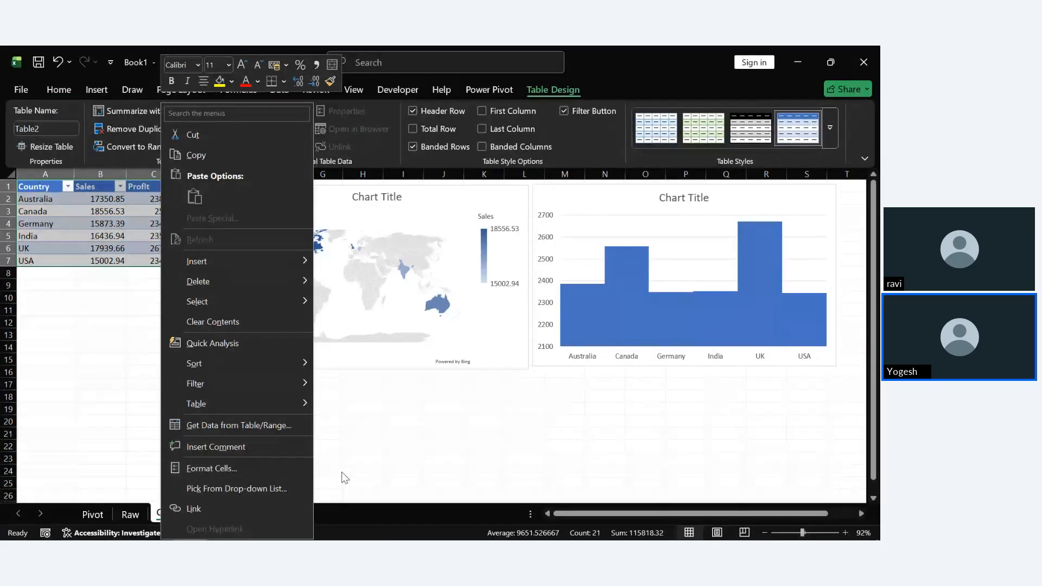
left_click(451, 109)
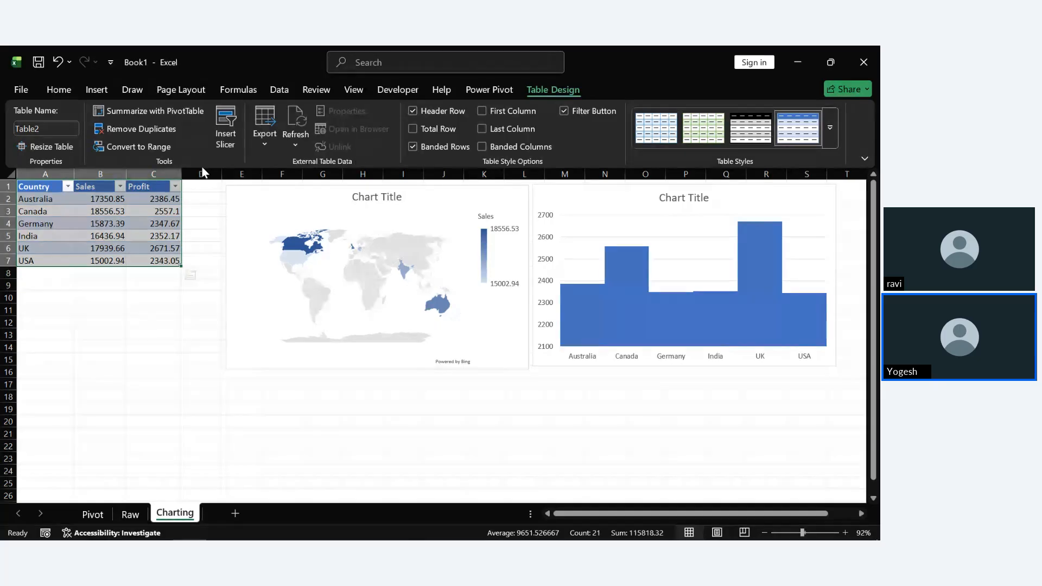
left_click(233, 144)
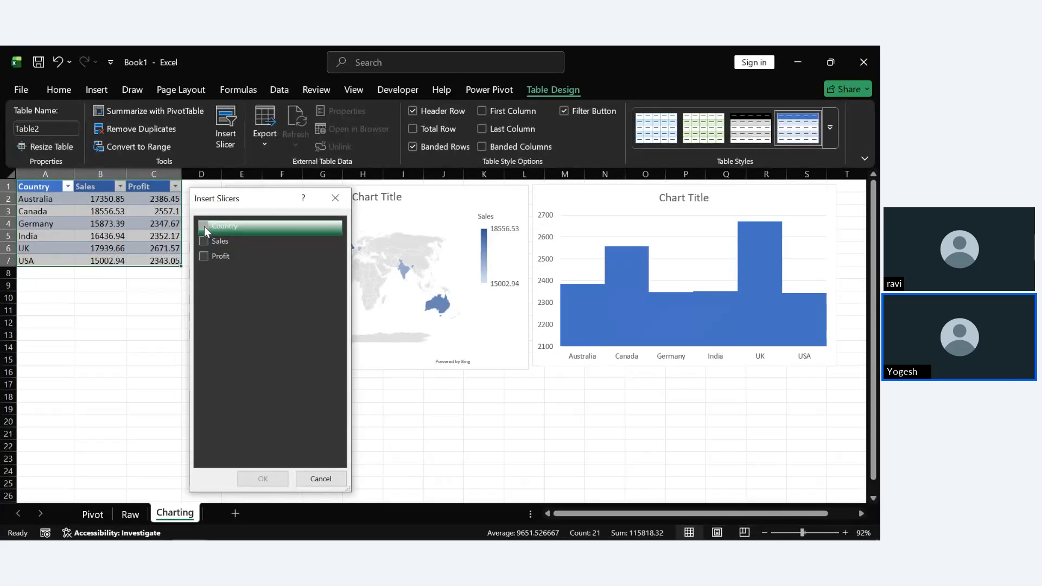
left_click(204, 226)
left_click(263, 479)
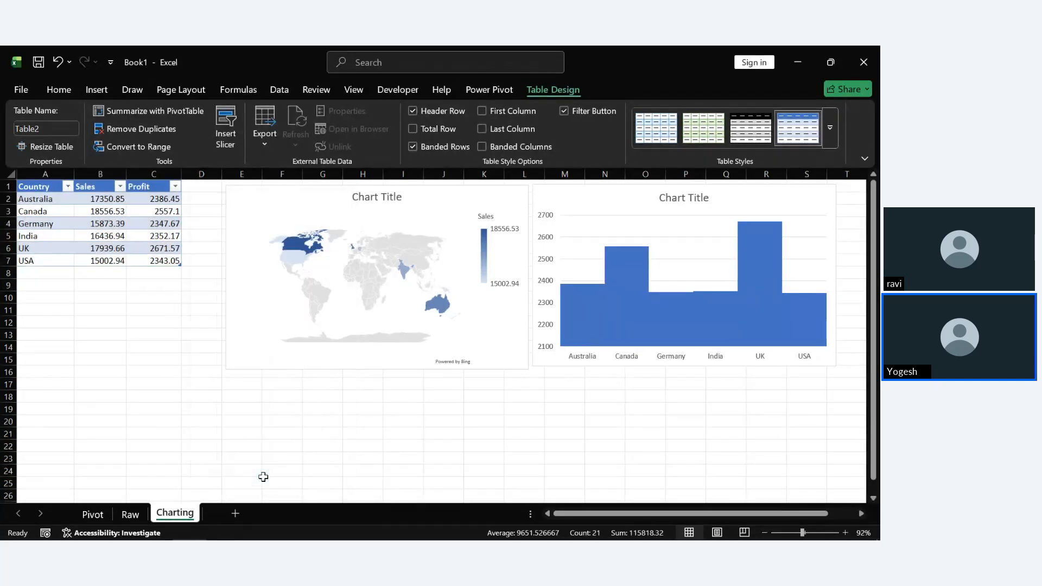
left_click_drag(446, 272, 106, 292)
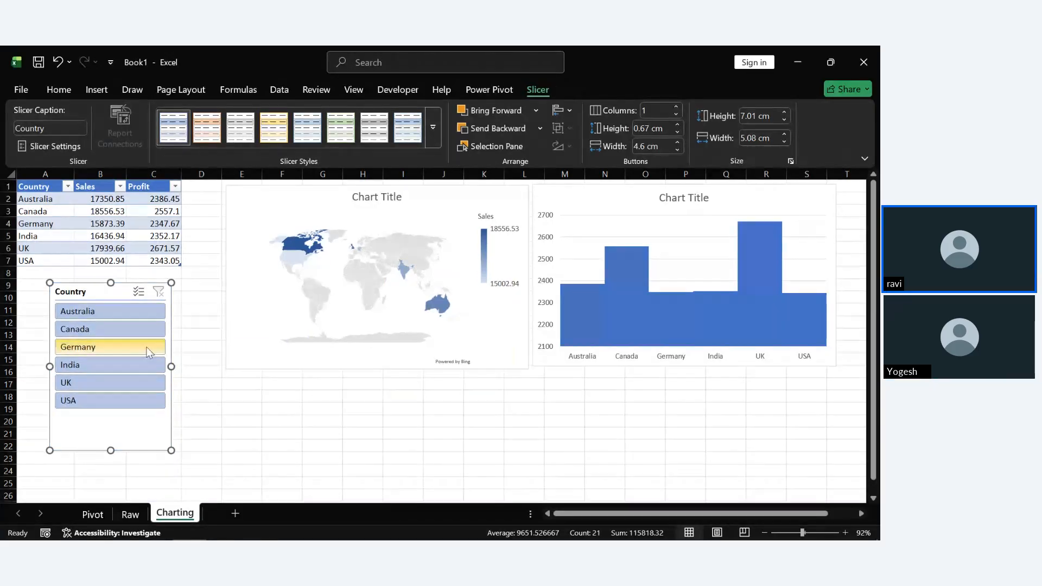
Filter the table and its charts with the Country slicer by Australia, Canada, Germany and UK in turn.
left_click(116, 312)
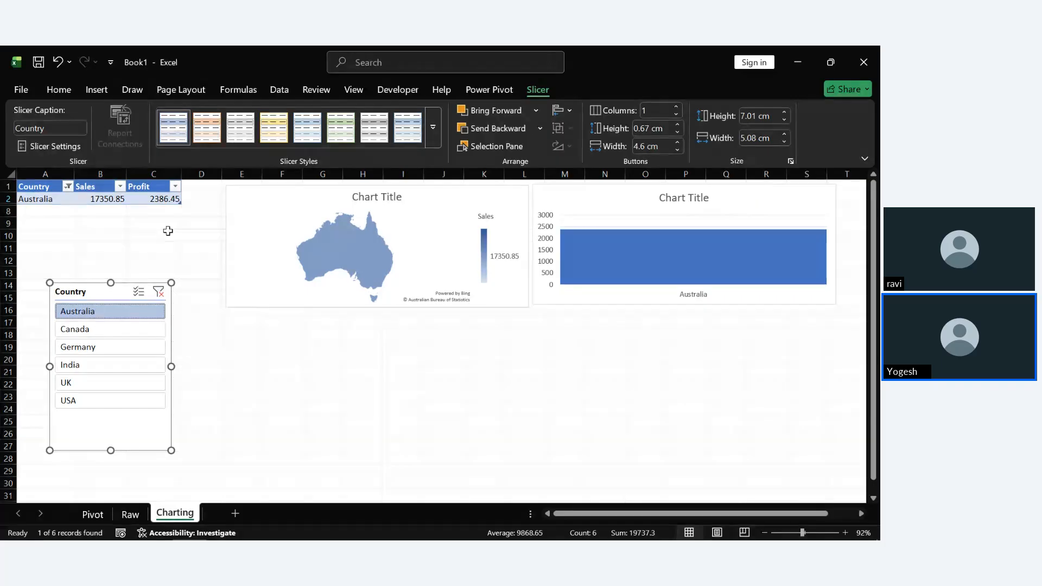
left_click(100, 331)
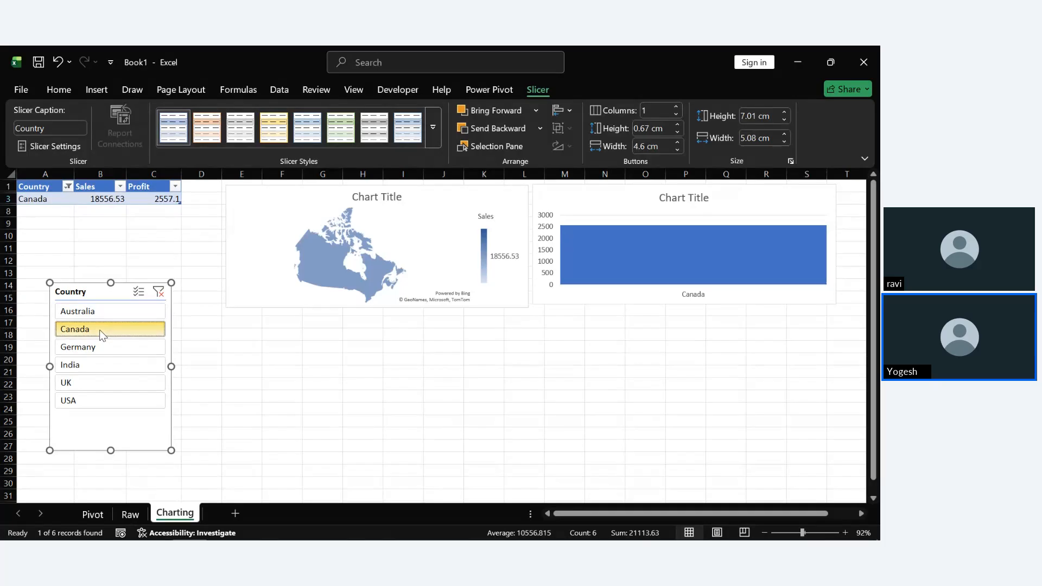
left_click(116, 352)
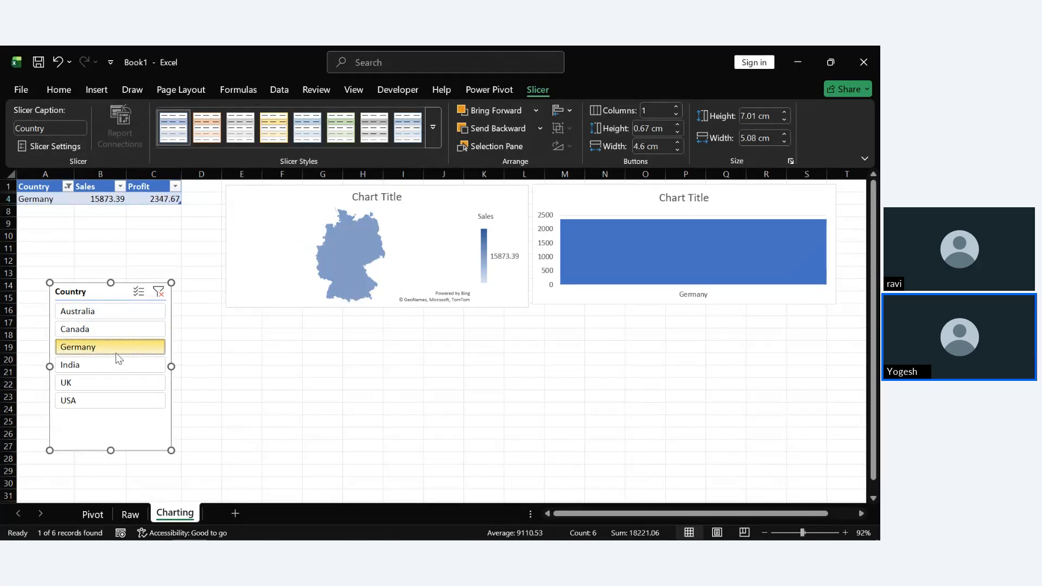
left_click(120, 377)
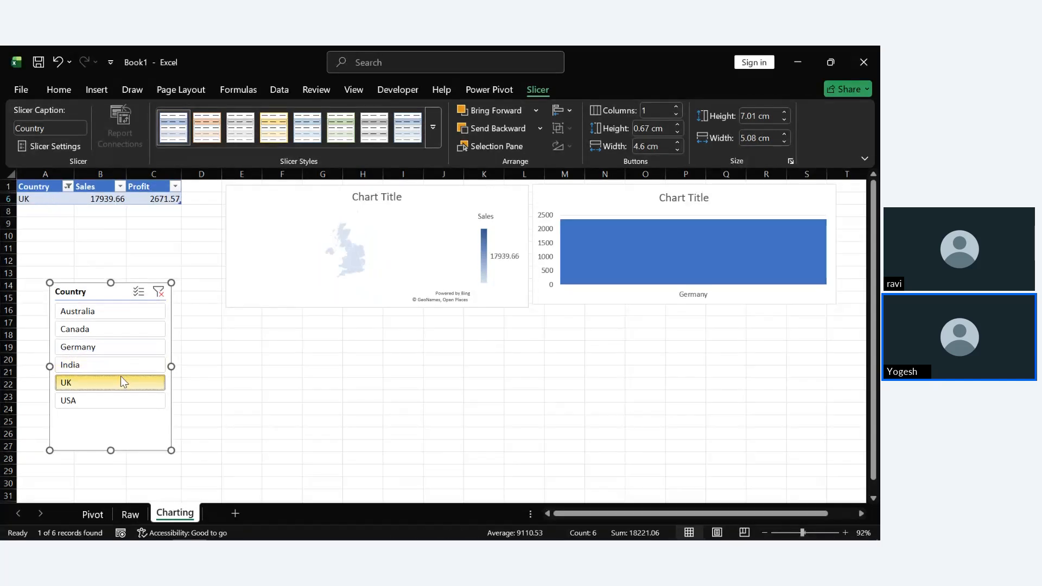
Filter the table and its charts with the Country slicer by India, UK, USA and India again.
left_click(117, 363)
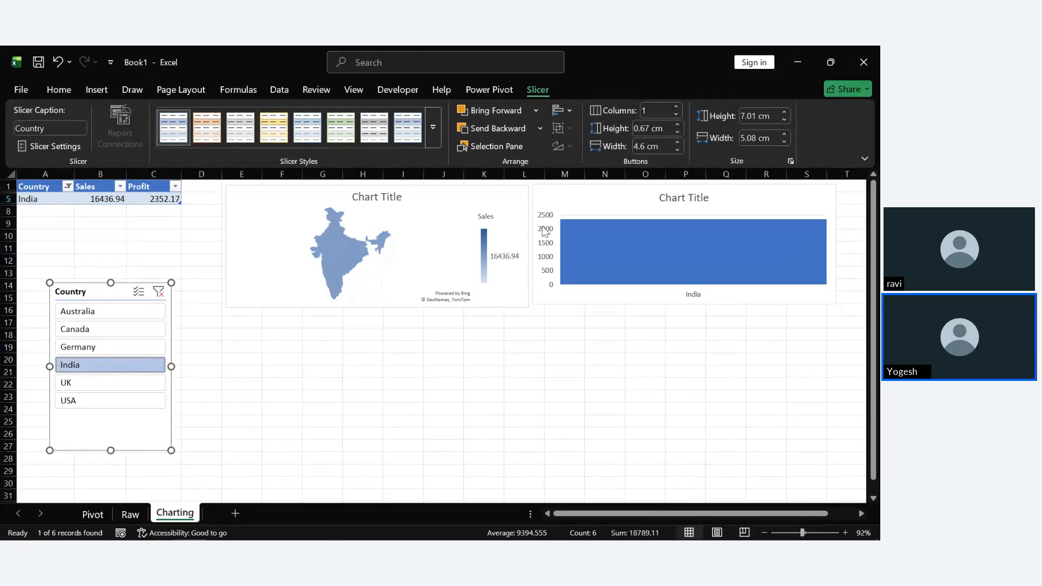
left_click(100, 384)
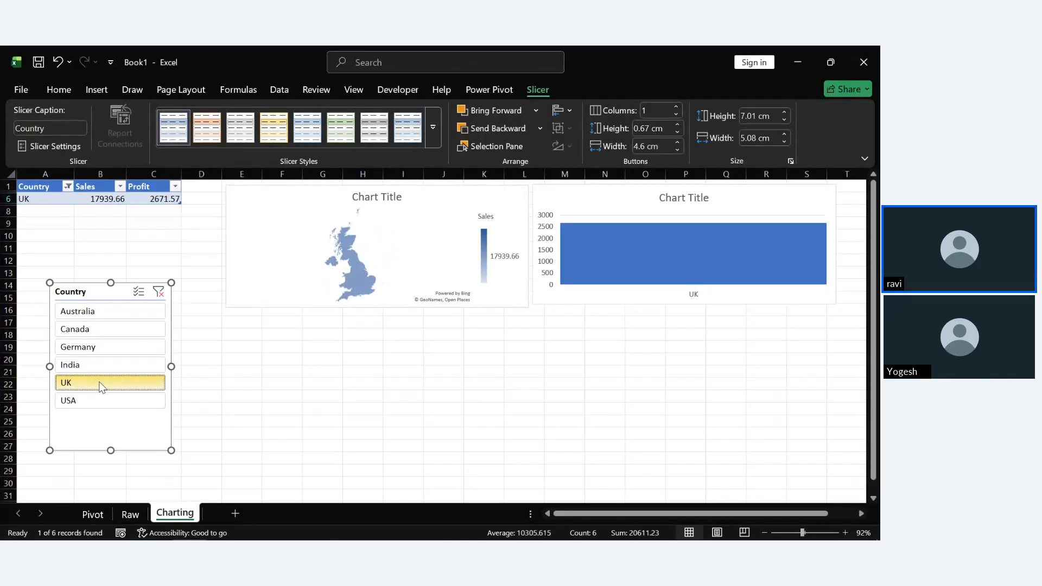
left_click(106, 399)
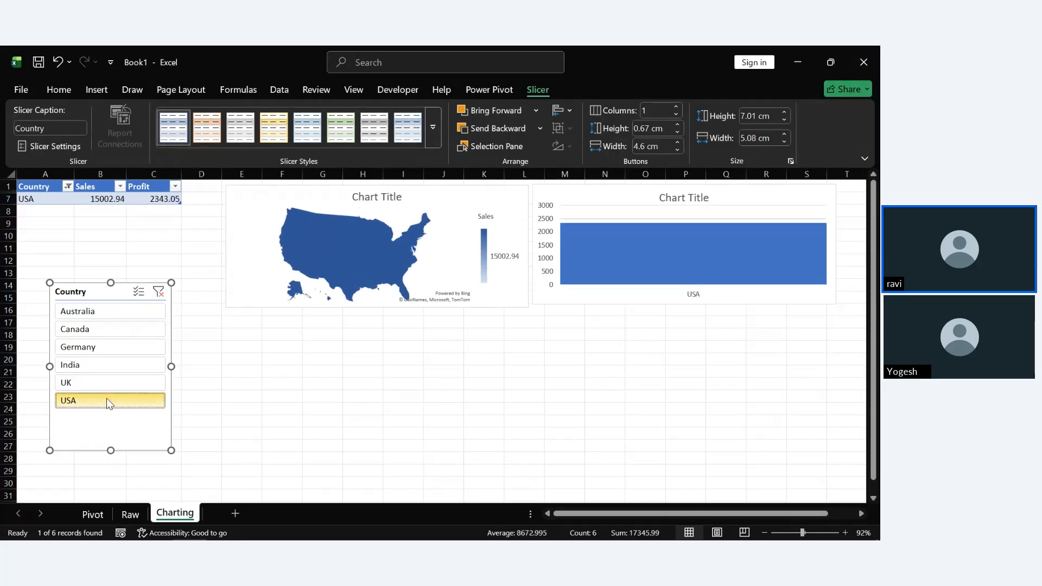
left_click(96, 361)
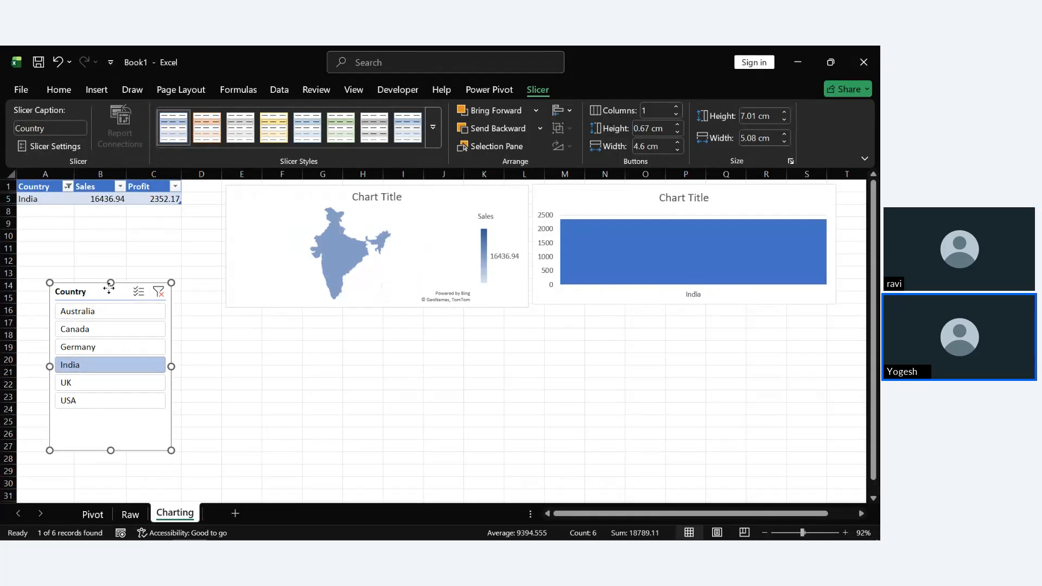
Move the Country slicer below the two charts and clear its filter to include all countries.
left_click_drag(111, 297, 541, 336)
left_click(684, 369)
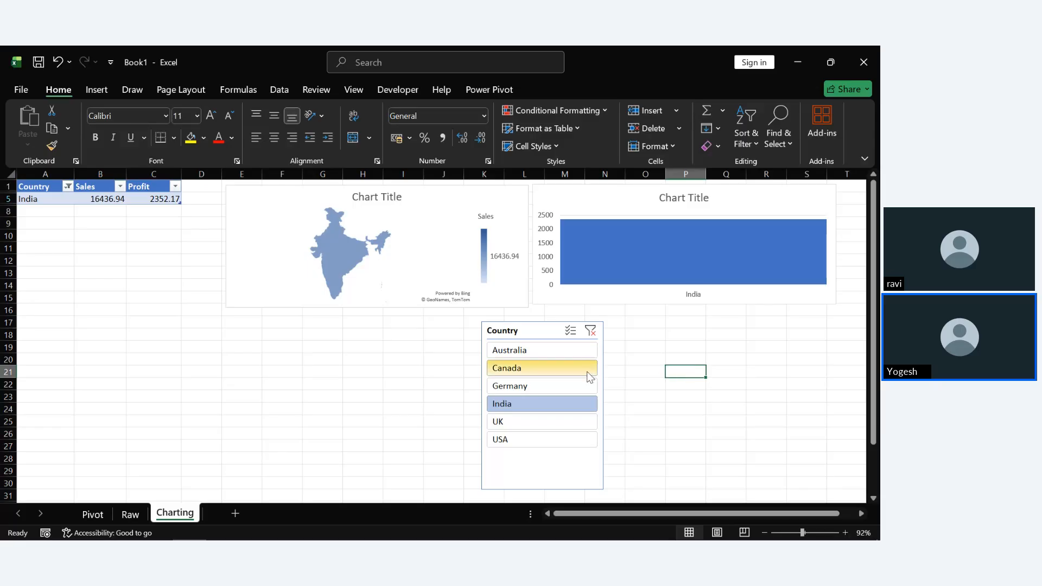
left_click(590, 330)
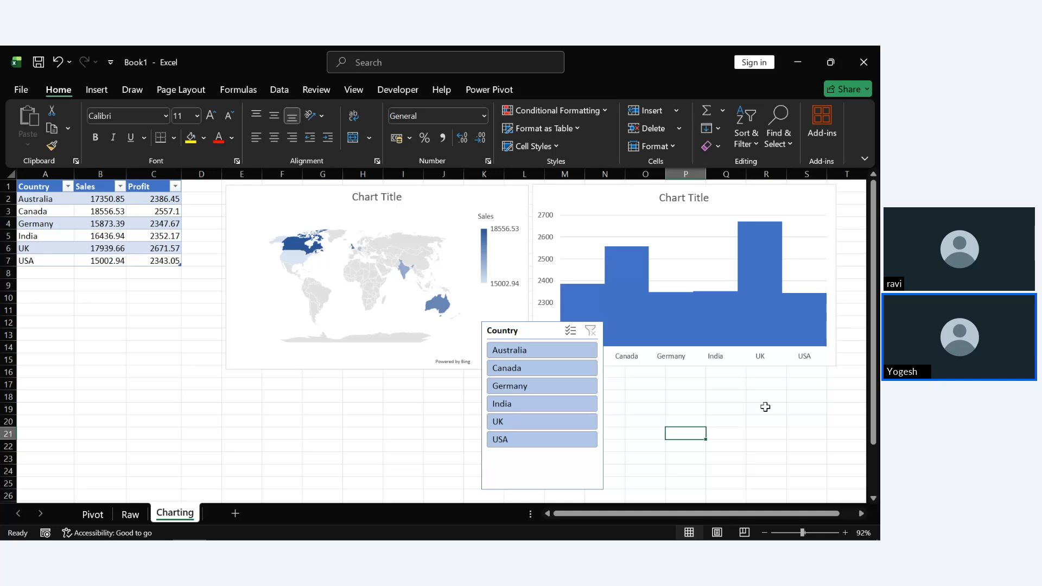
Delete the Country slicer, the sales map and the profit column chart from the Charting sheet.
left_click(535, 330)
key("Delete")
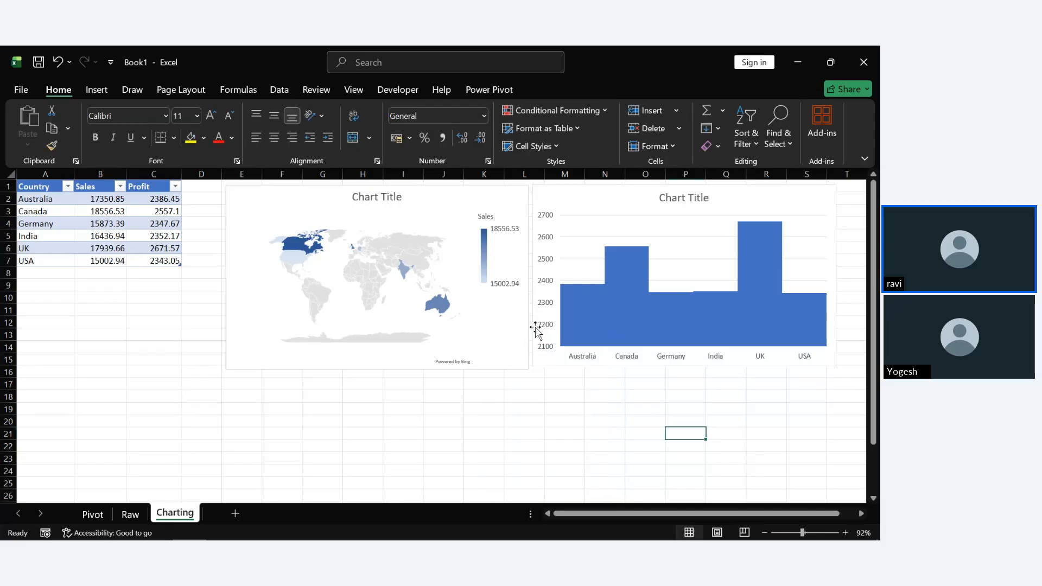
left_click(504, 350)
key("Delete")
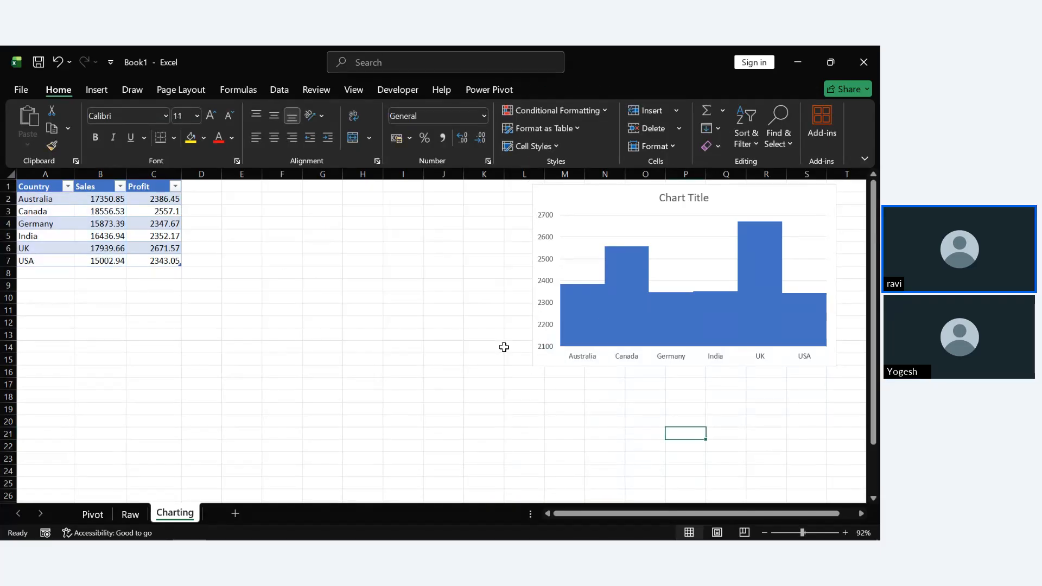
left_click(821, 198)
key("Delete")
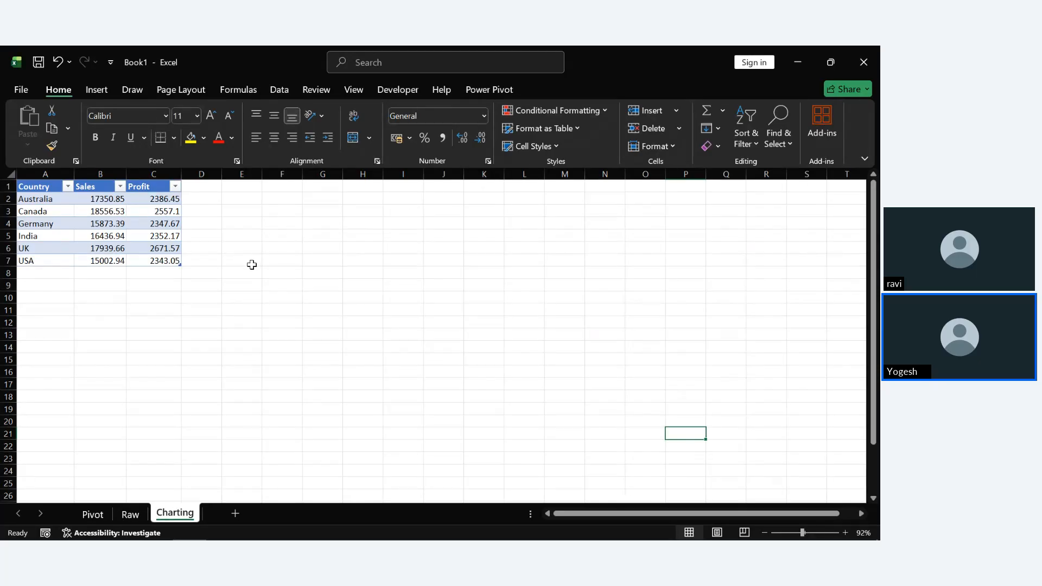
Undo the deletions, slicer, charts, table and pasted values until the Charting sheet is back to its empty PivotTable.
key("ctrl+z")
key("ctrl+z")
key("ctrl+z")
key("ctrl+z")
key("ctrl+z")
key("ctrl+z")
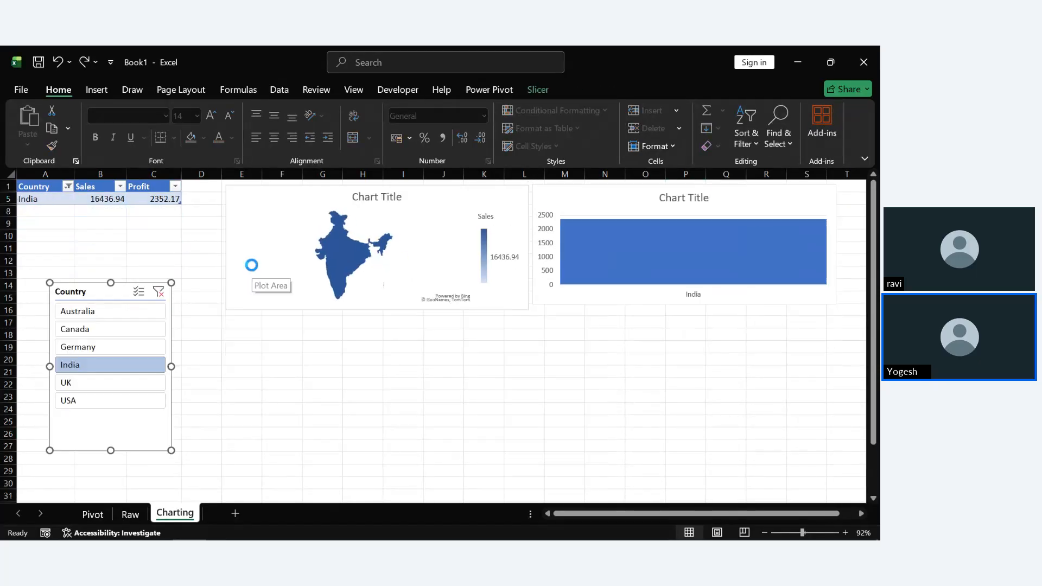
key("ctrl+z")
key("ctrl+z")
key("ctrl+z")
key("ctrl+z")
key("ctrl+z")
key("ctrl+z")
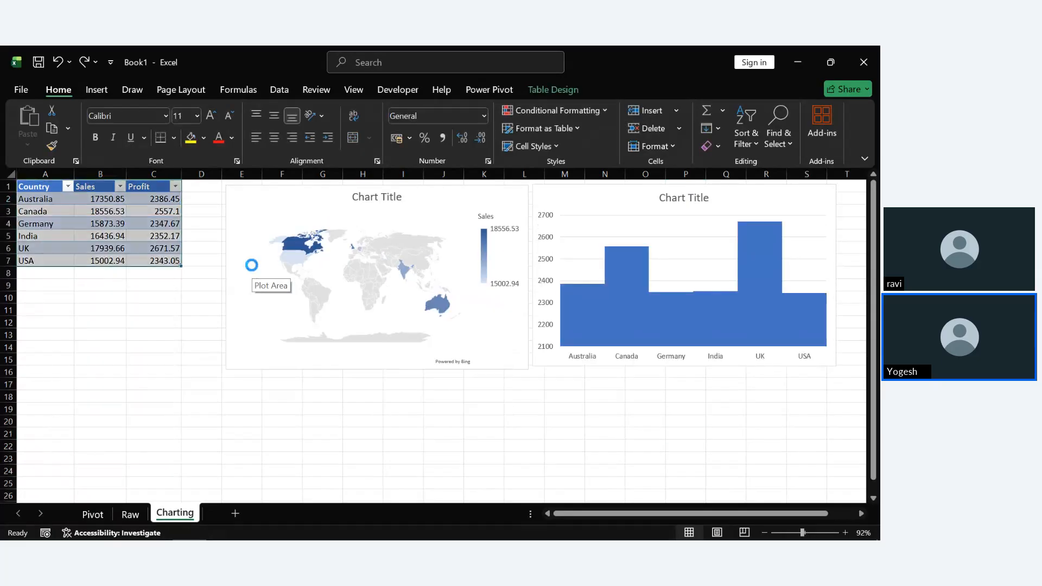
key("ctrl+z")
key("ctrl+z")
key("ctrl+z")
key("ctrl+z")
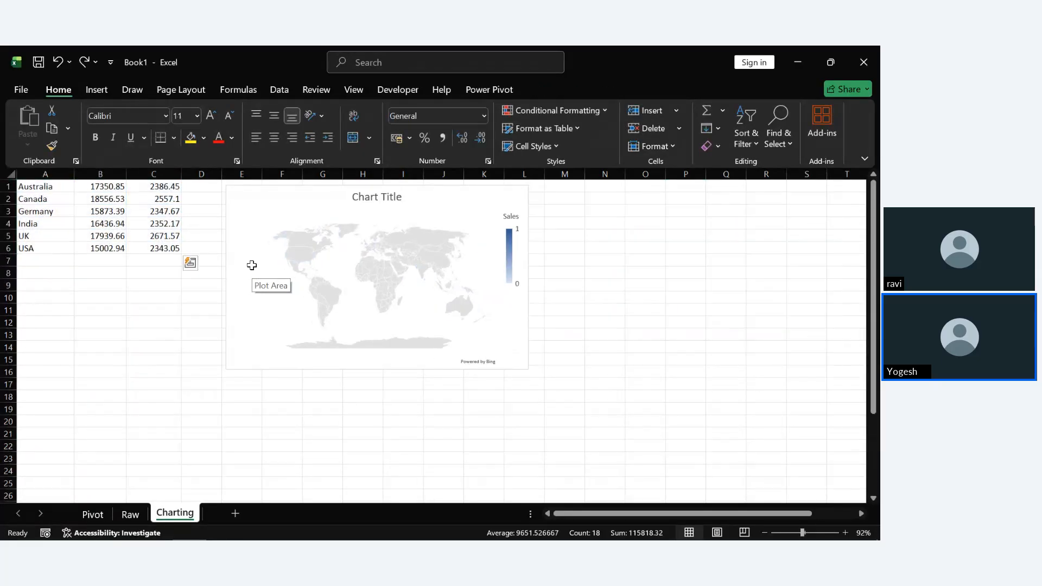
scroll(252, 266, "up", 4)
scroll(252, 266, "down", 3)
key("ctrl+z")
key("ctrl+z")
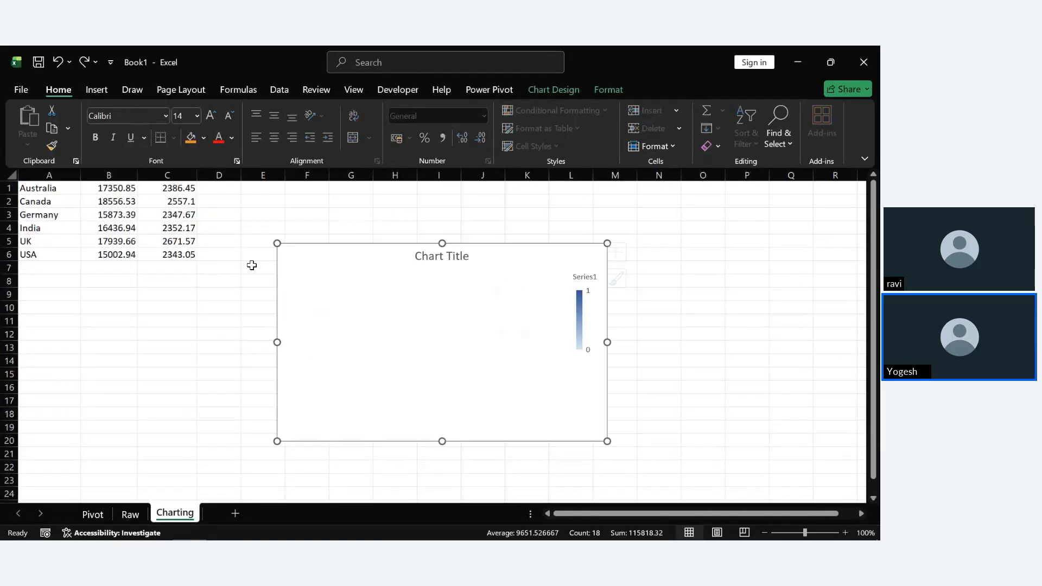
key("ctrl+z")
key("ctrl+z")
key("ctrl+z")
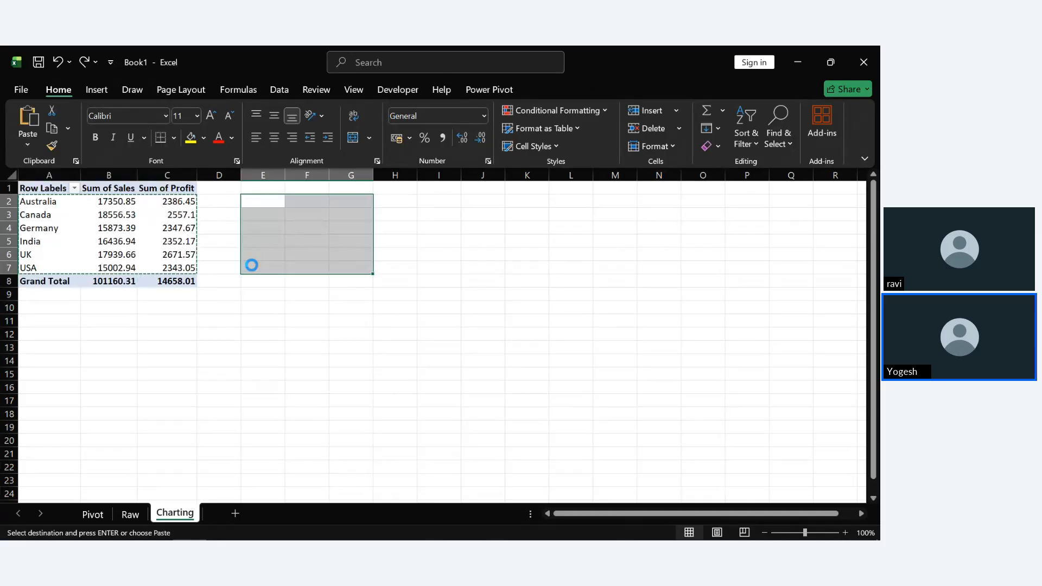
key("ctrl+z")
key("ctrl+z")
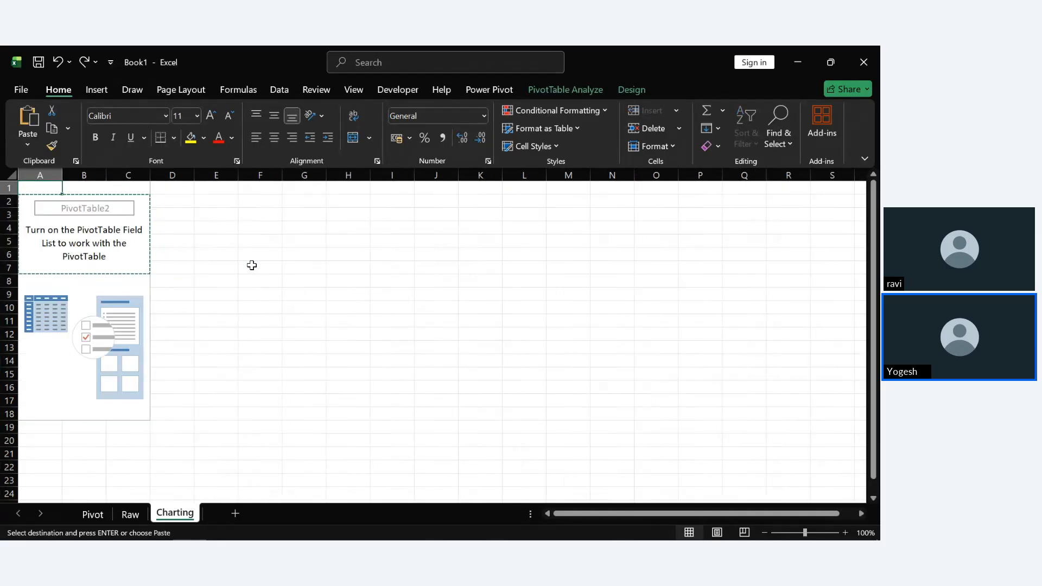
Show the empty PivotTable's field list and add Country as rows with Sales and Profit as summed values.
left_click(316, 344)
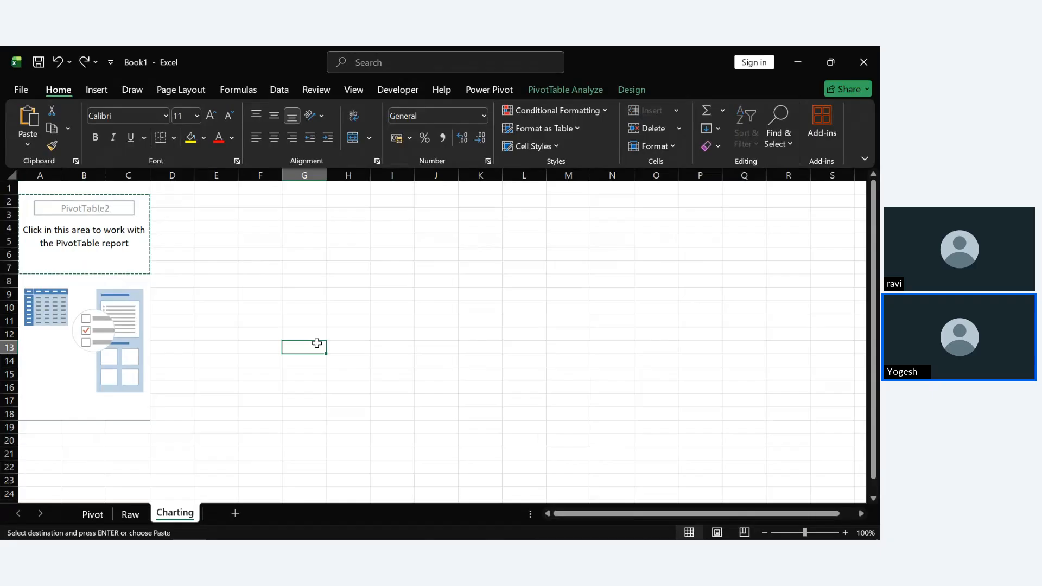
left_click(124, 313)
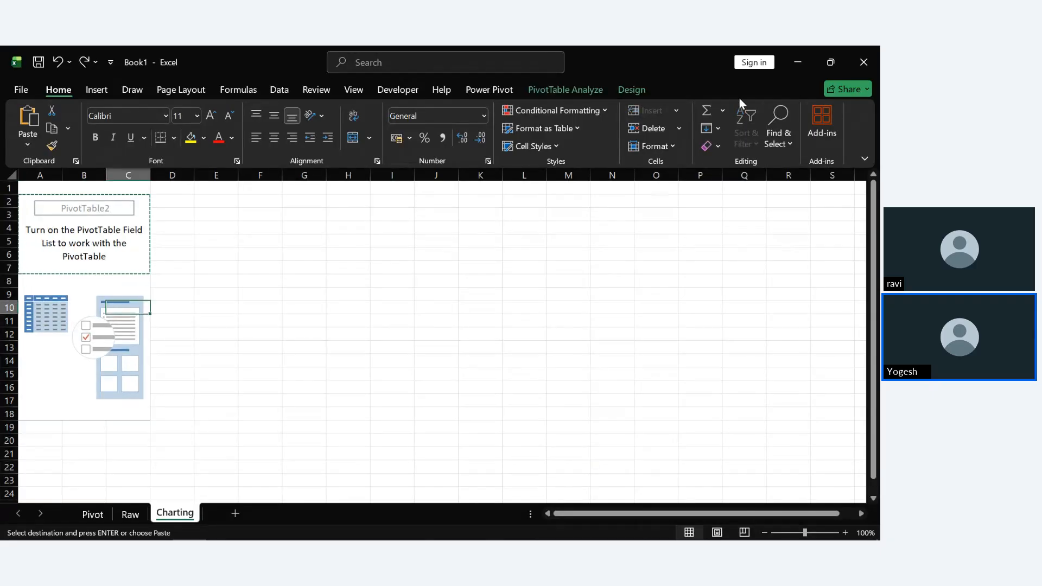
left_click(584, 88)
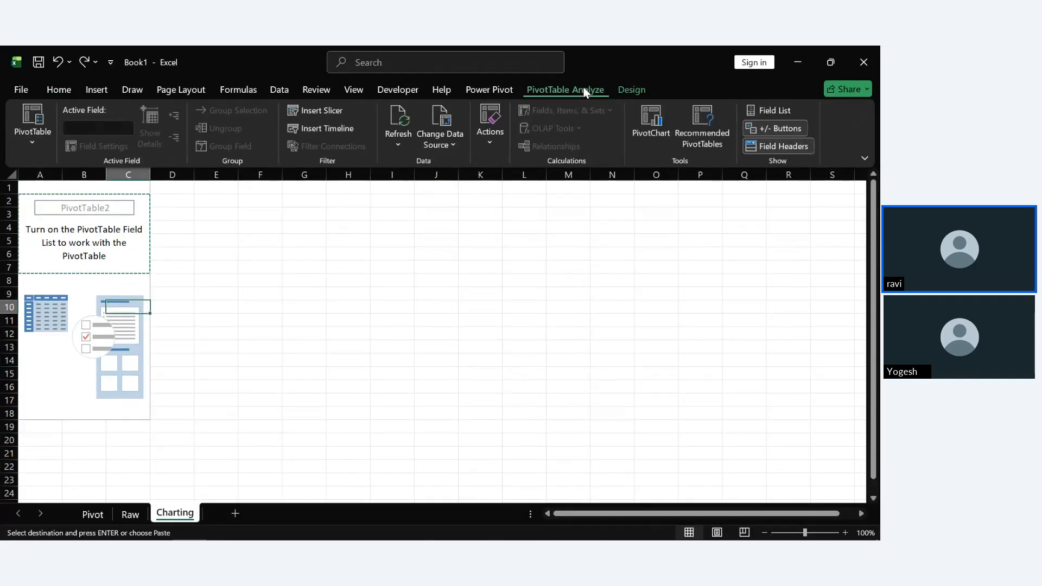
left_click(773, 110)
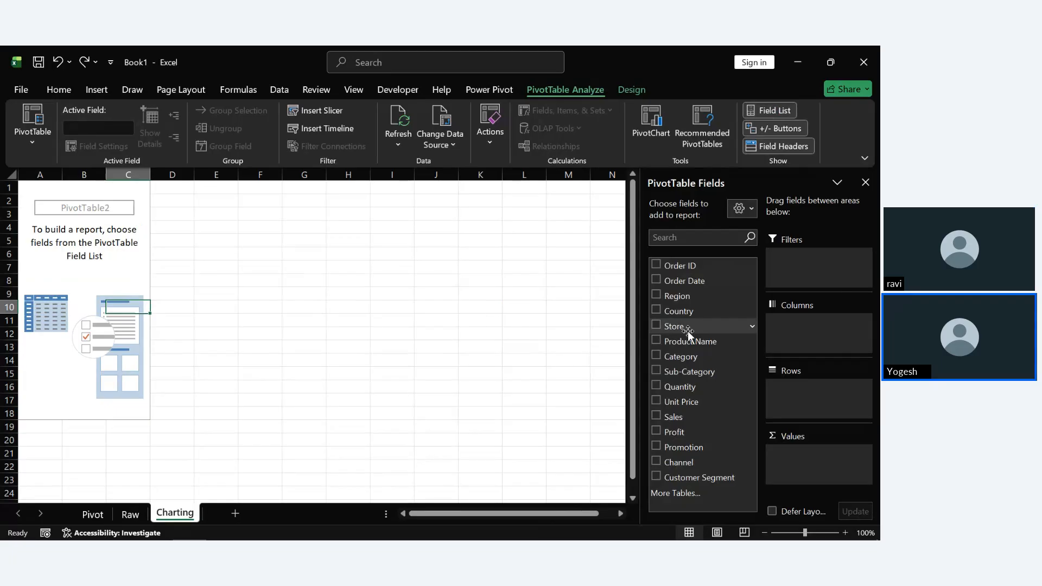
left_click(656, 310)
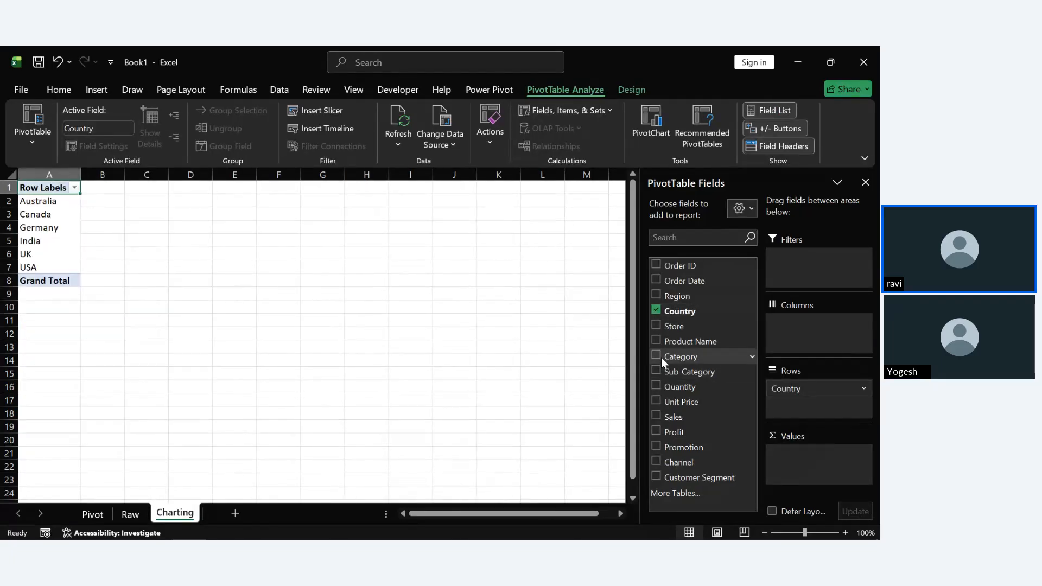
left_click(657, 415)
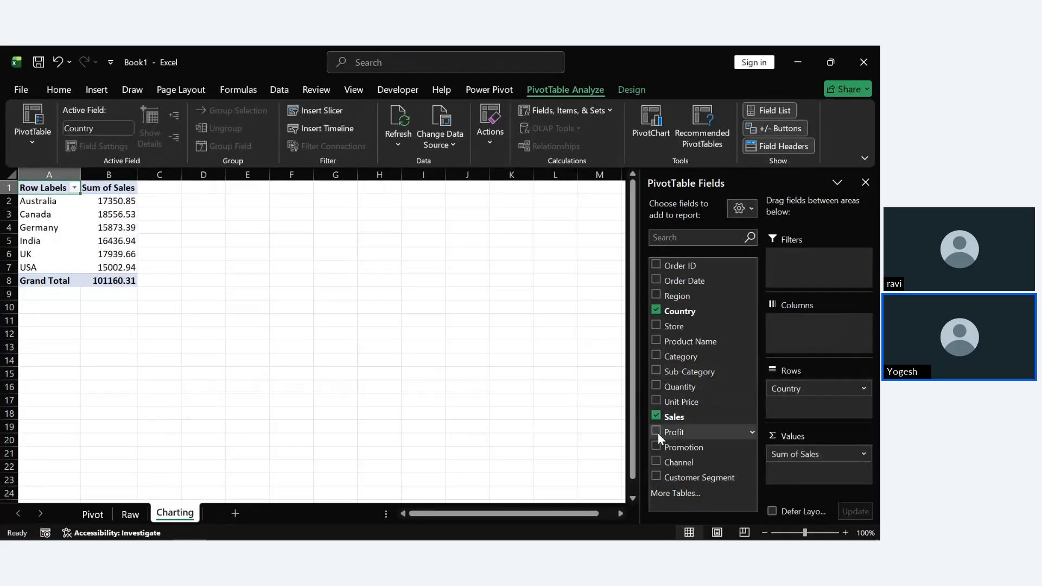
left_click(656, 431)
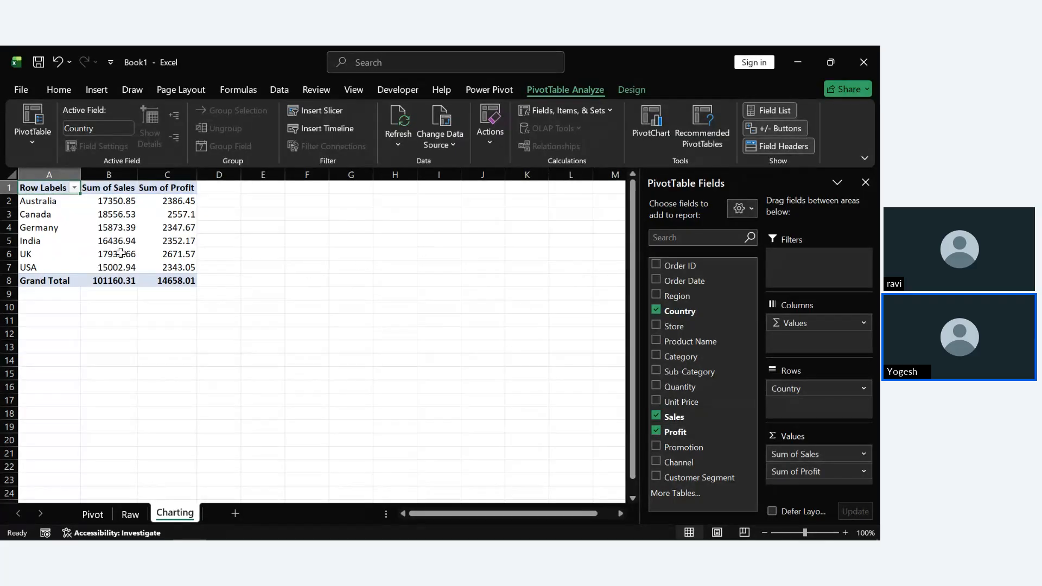
Copy the PivotTable's country rows in A2:C7 and paste them at D2 as values only.
left_click_drag(46, 204, 166, 263)
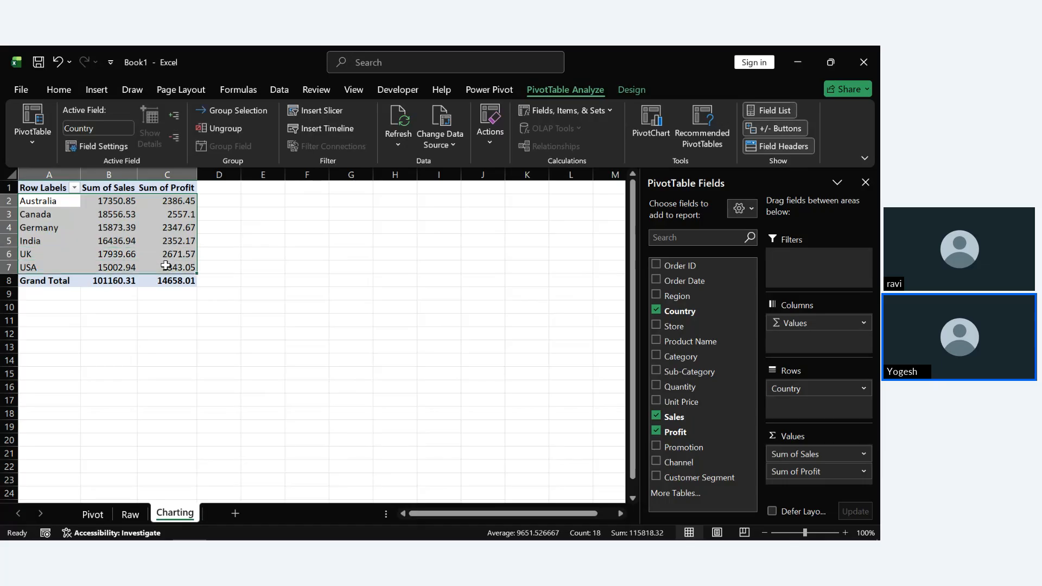
key("ctrl+c")
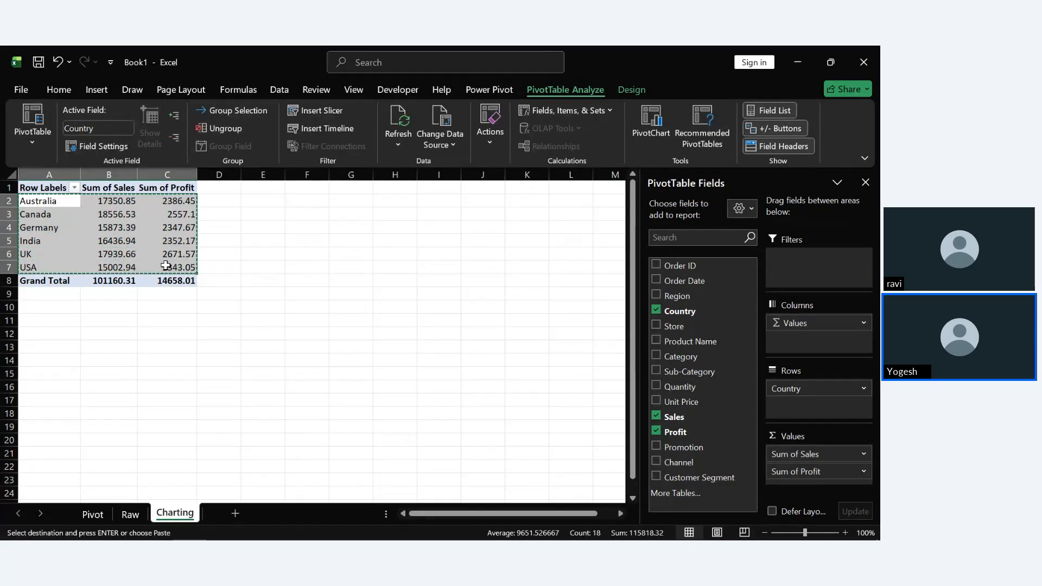
left_click(225, 202)
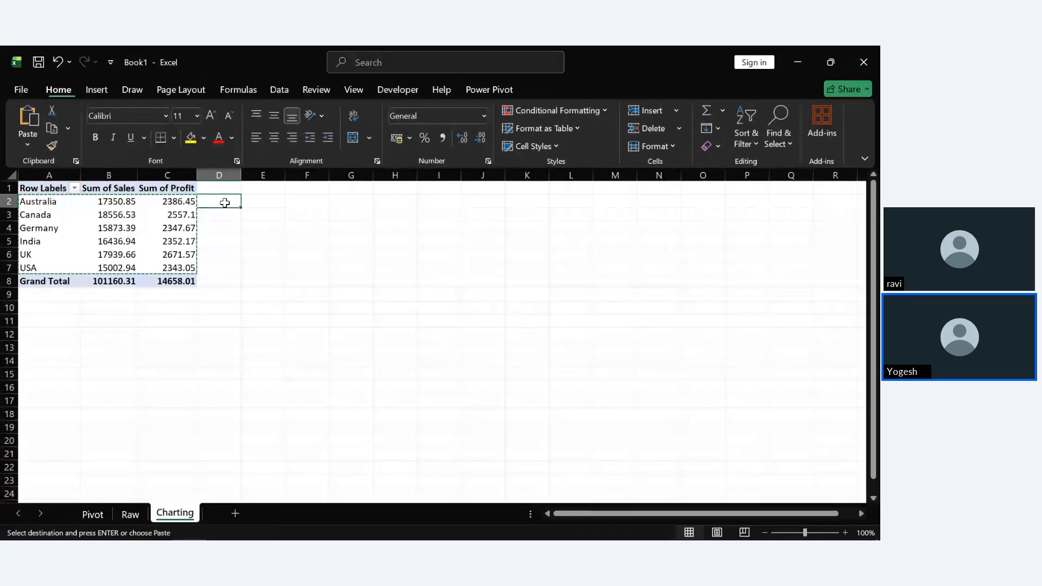
key("ctrl+v")
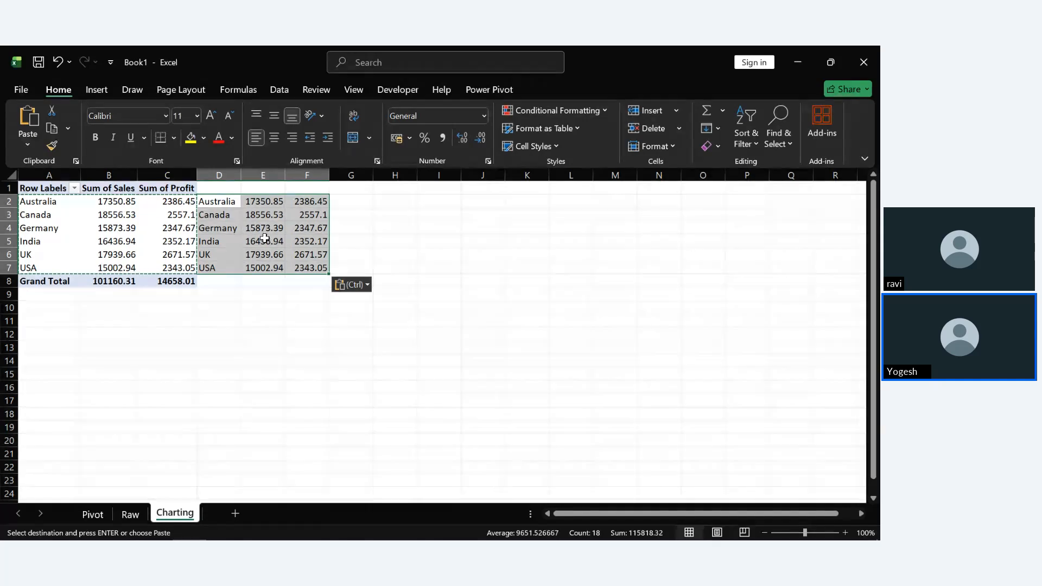
left_click(355, 289)
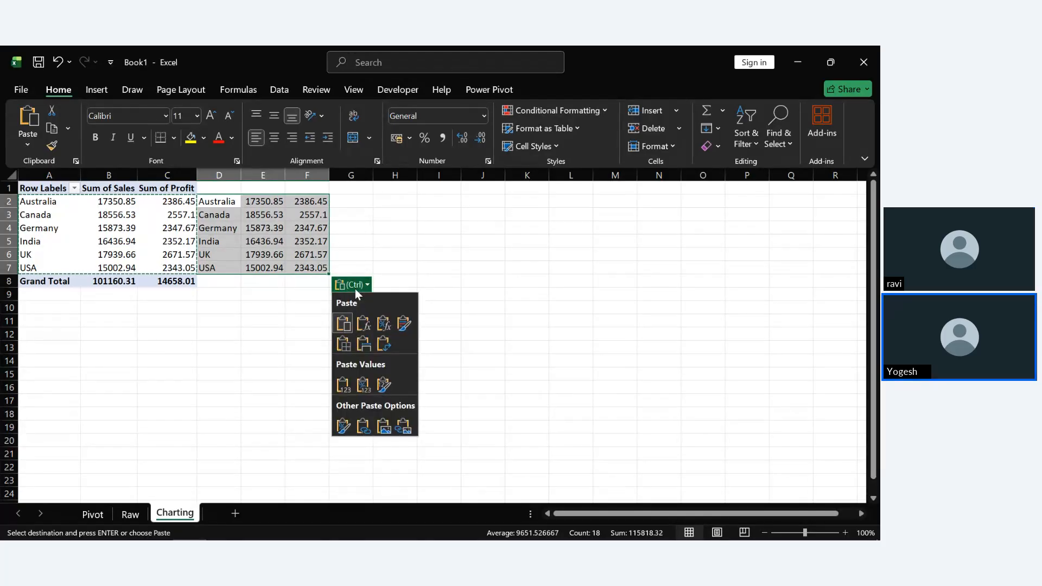
left_click(344, 386)
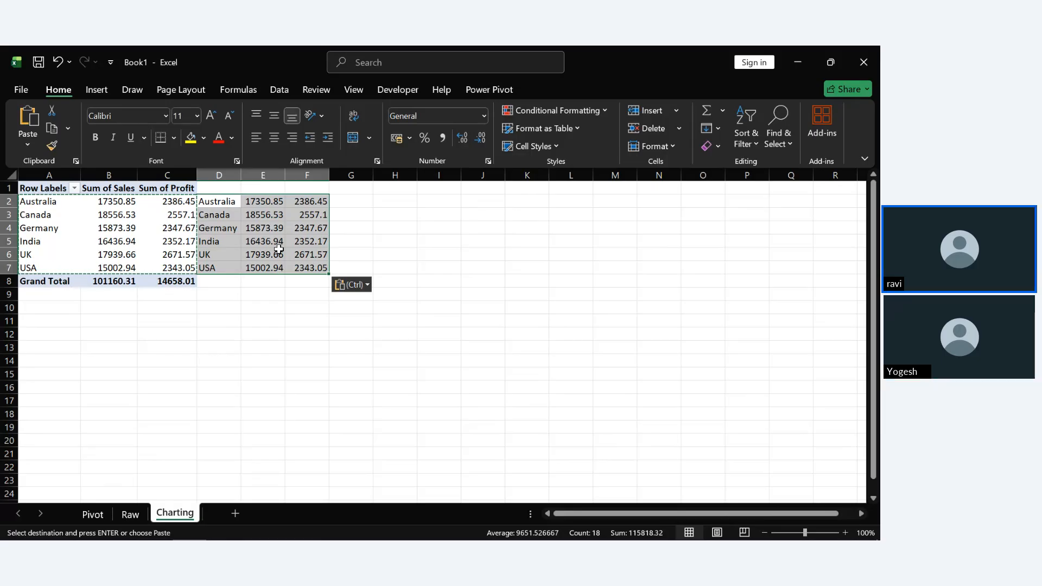
Delete the original PivotTable and select the pasted country data in D2:F7.
right_click(128, 231)
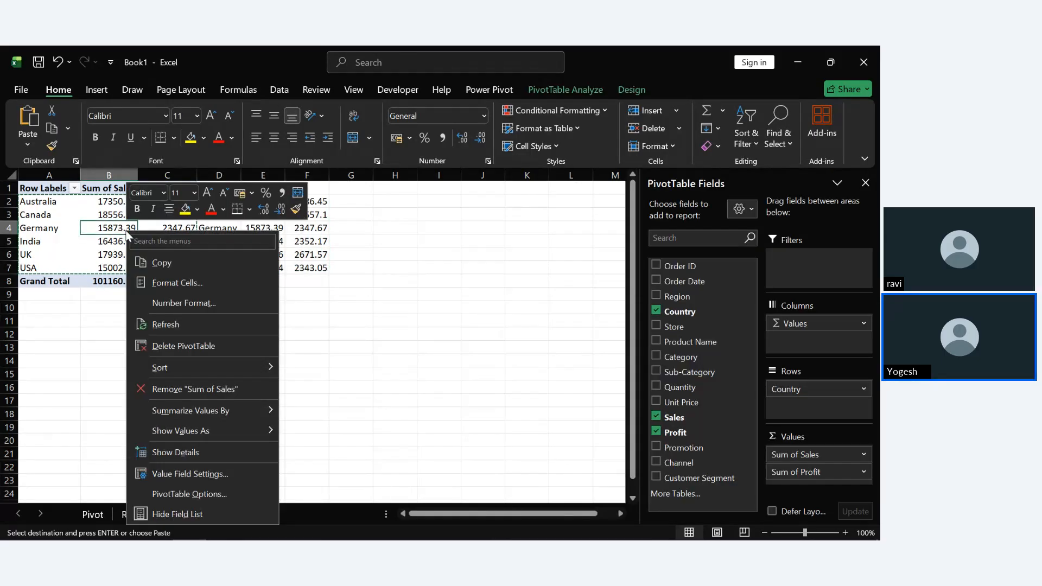
left_click(174, 346)
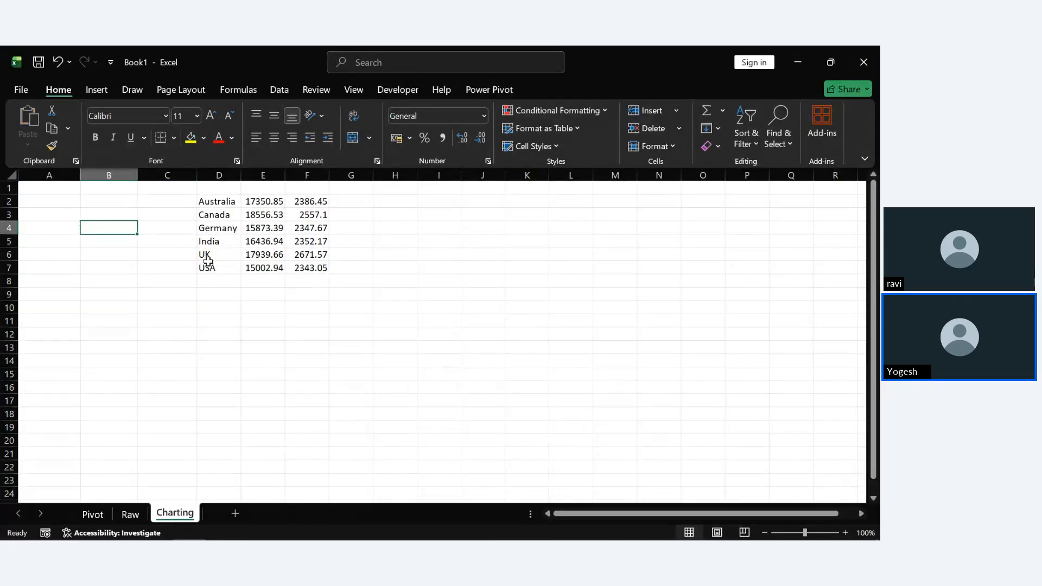
left_click_drag(217, 201, 322, 277)
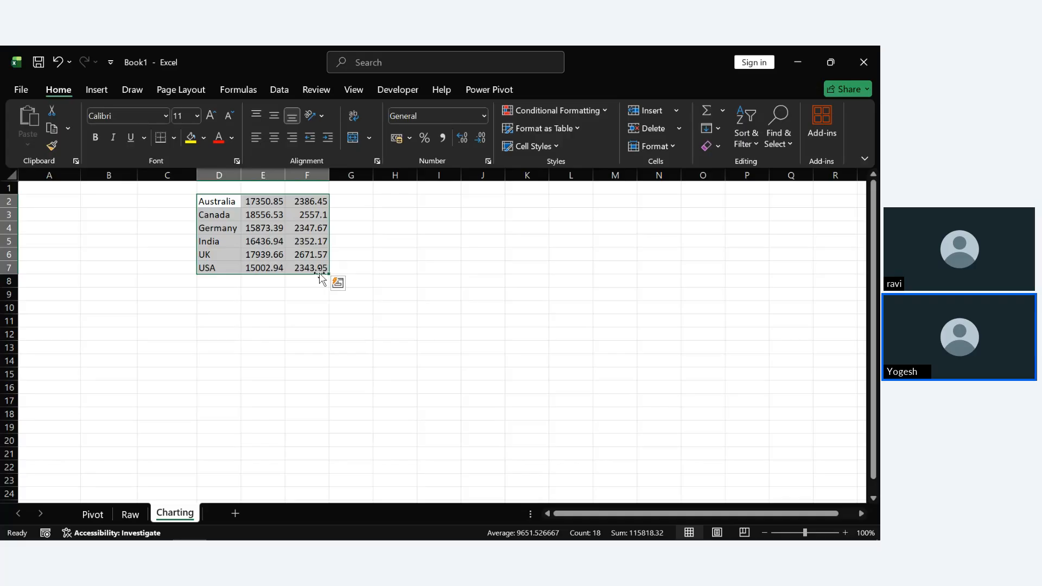
Total the profit column F2:F7 with a SUM formula in cell I5.
left_click(454, 243)
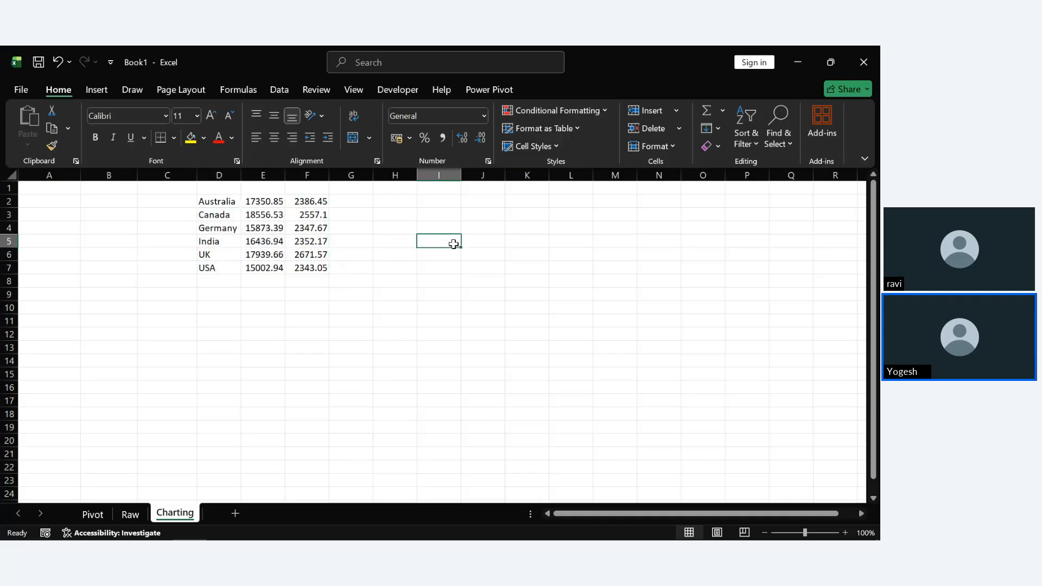
type("=SUM")
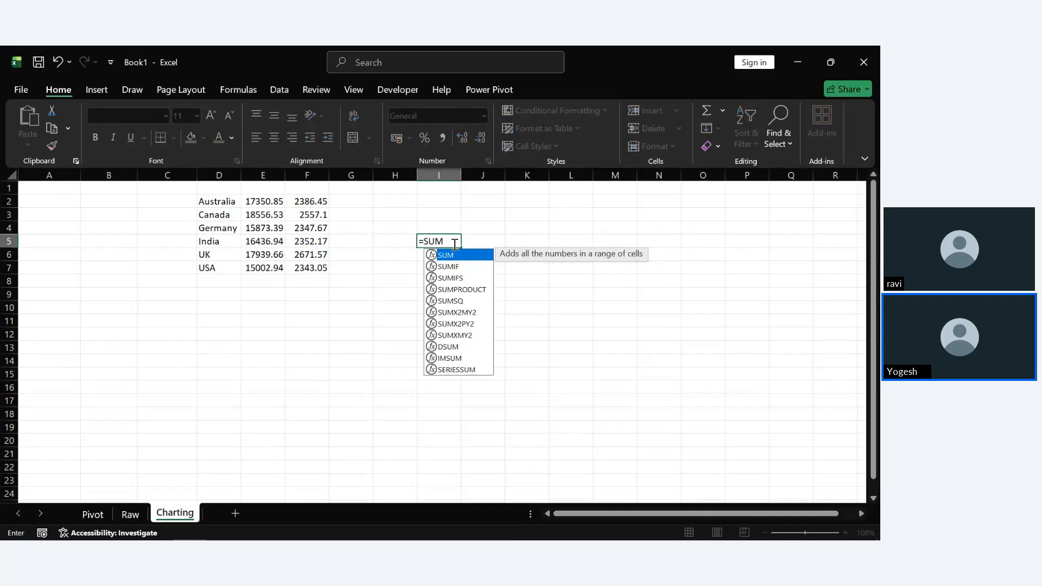
type("(")
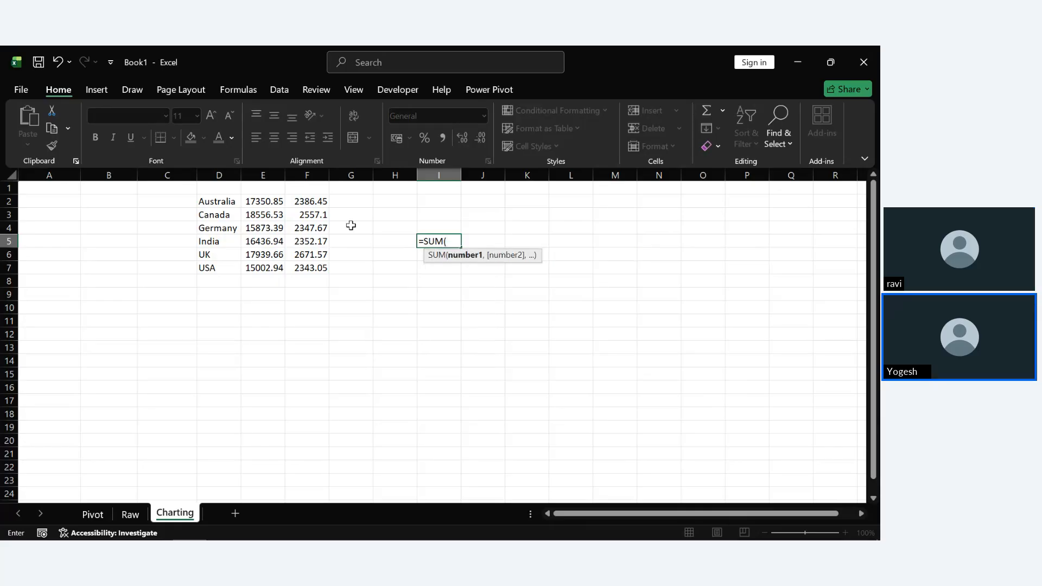
left_click_drag(315, 200, 315, 267)
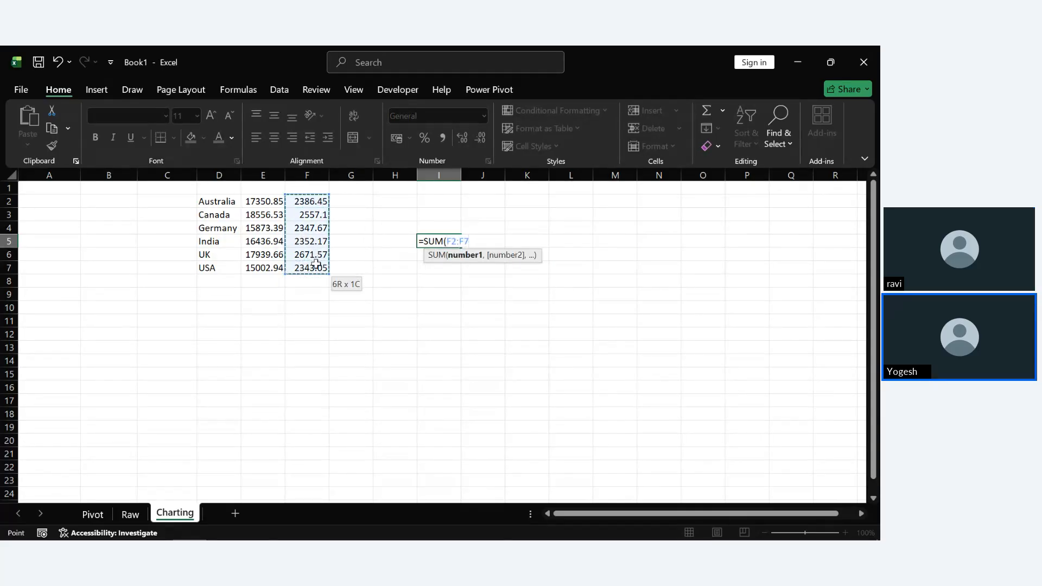
key("Return")
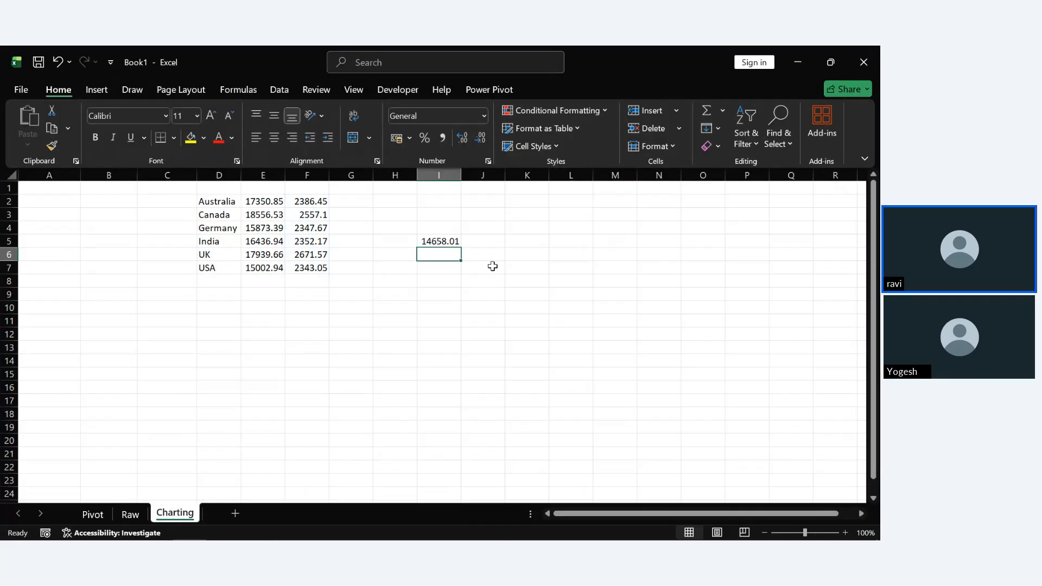
Copy the SUM formula from I5 and paste it with its relative references into J9.
left_click(451, 240)
key("ctrl+c")
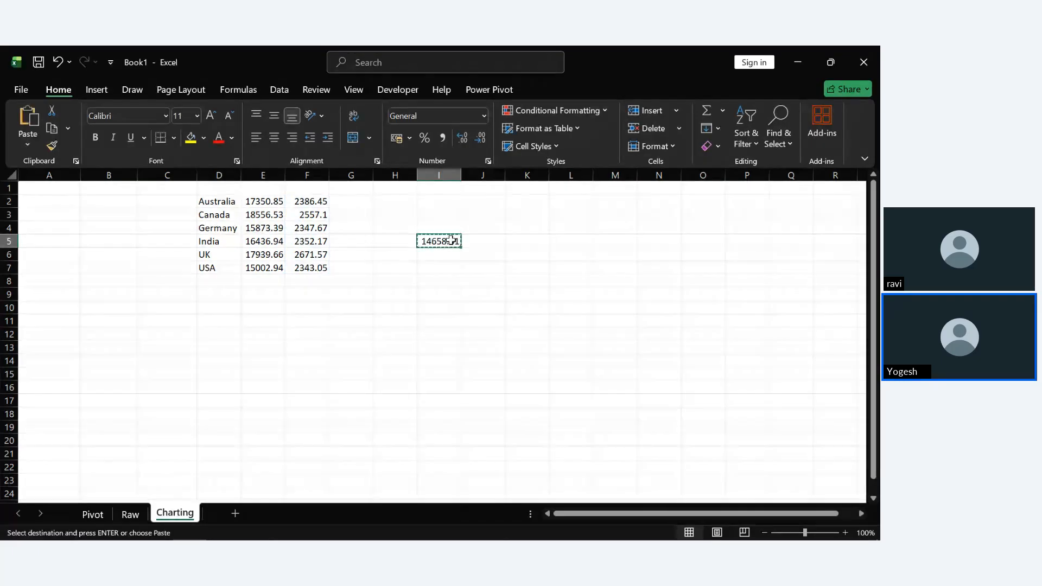
left_click(487, 297)
key("ctrl+v")
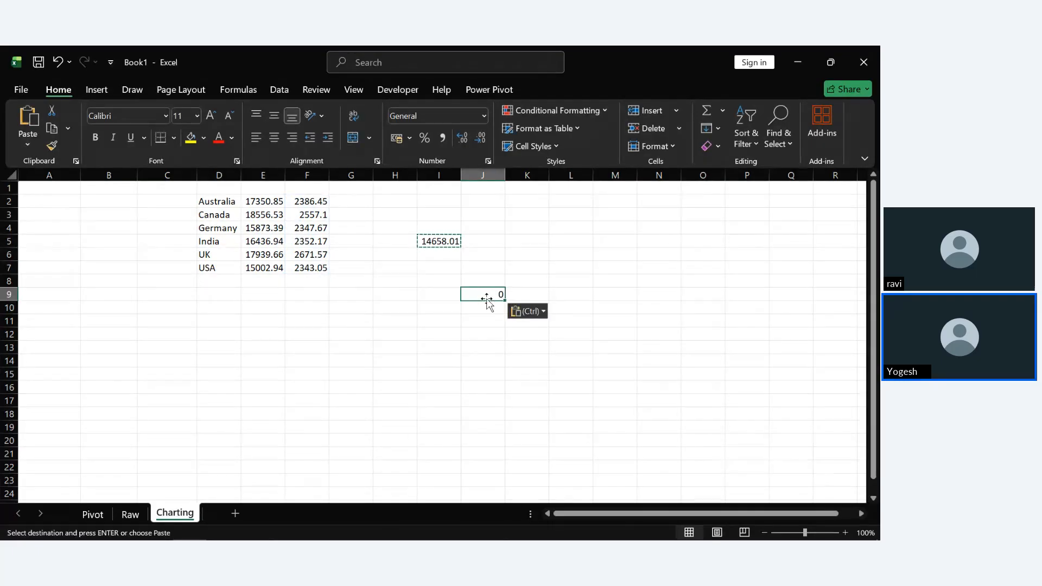
left_click(532, 356)
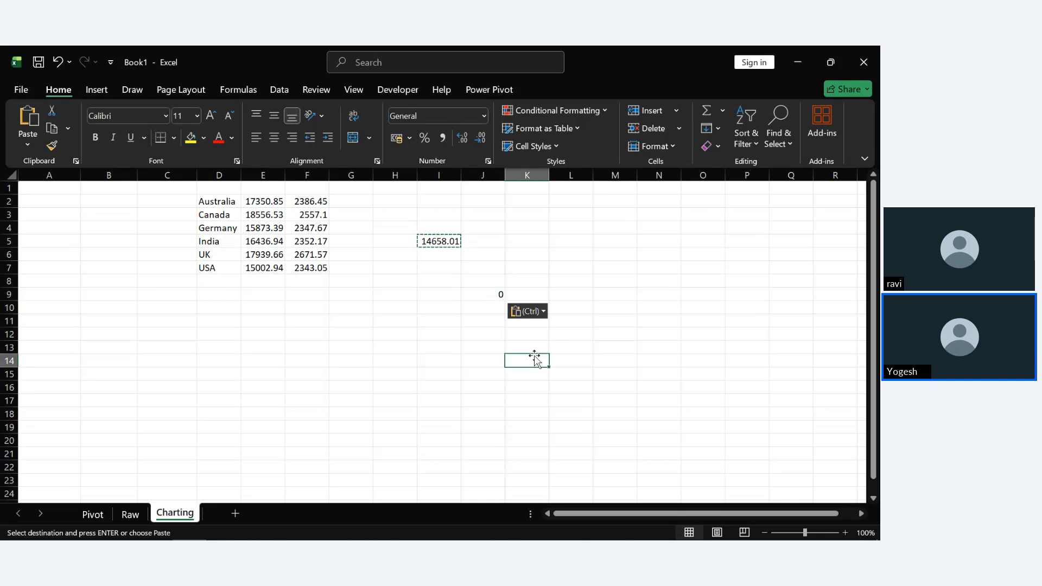
Inspect the range referenced by the pasted formula in J9 and clear the cell.
double_click(491, 295)
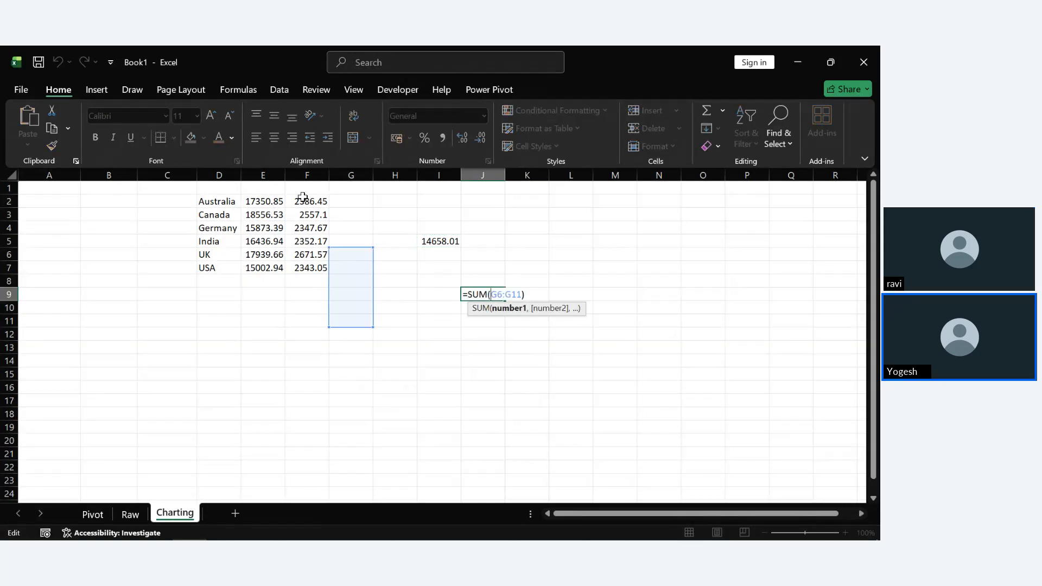
left_click(546, 385)
key("Escape")
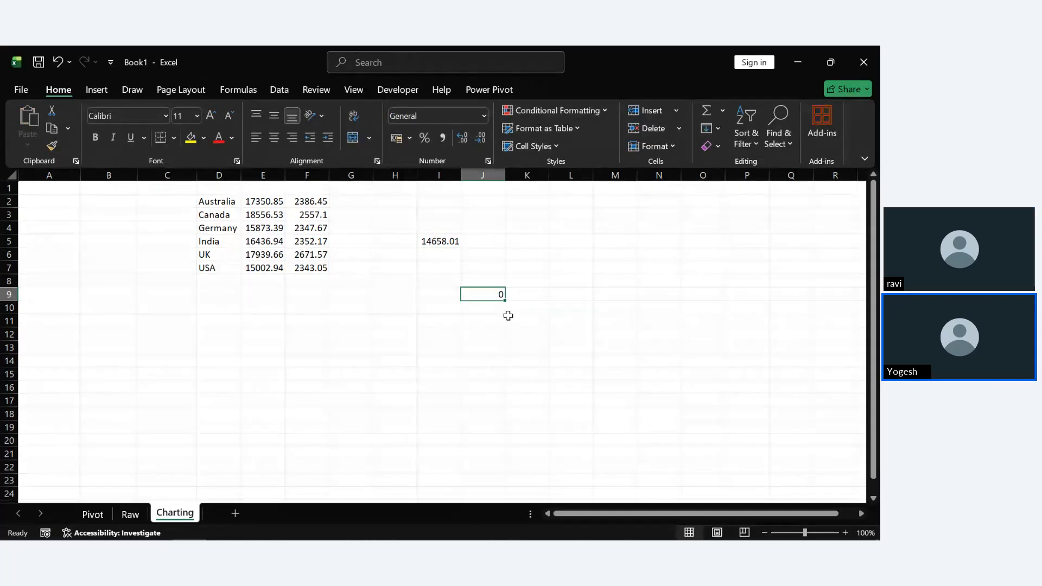
double_click(492, 295)
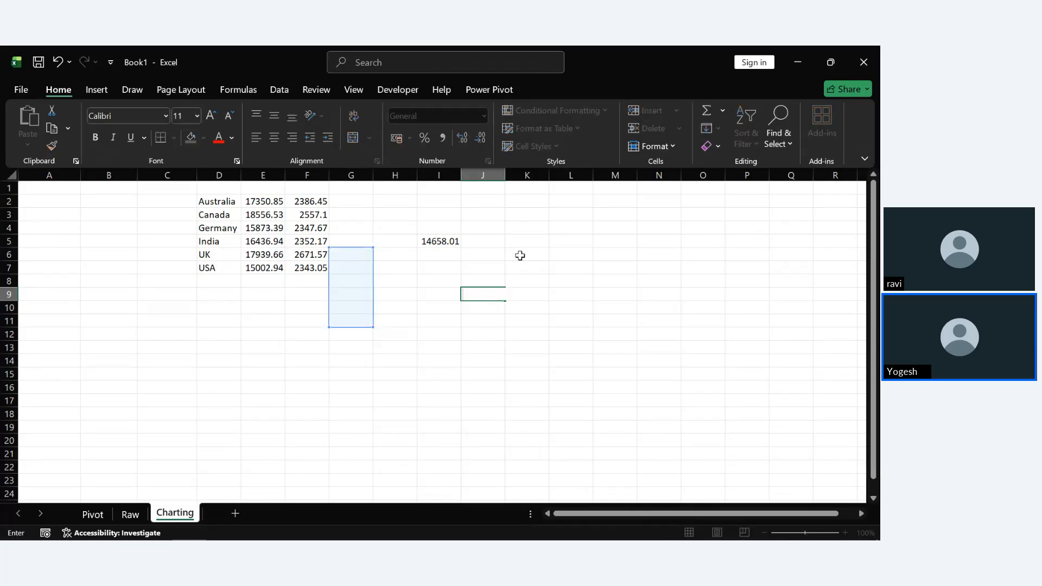
Copy the total in I5 and paste it into K9 as values only.
left_click(441, 240)
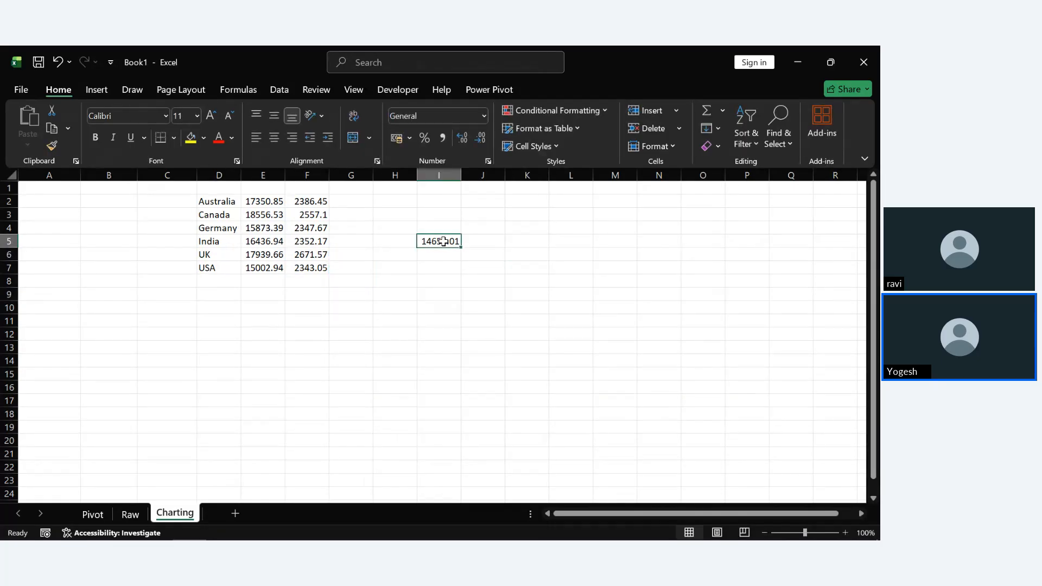
key("ctrl+c")
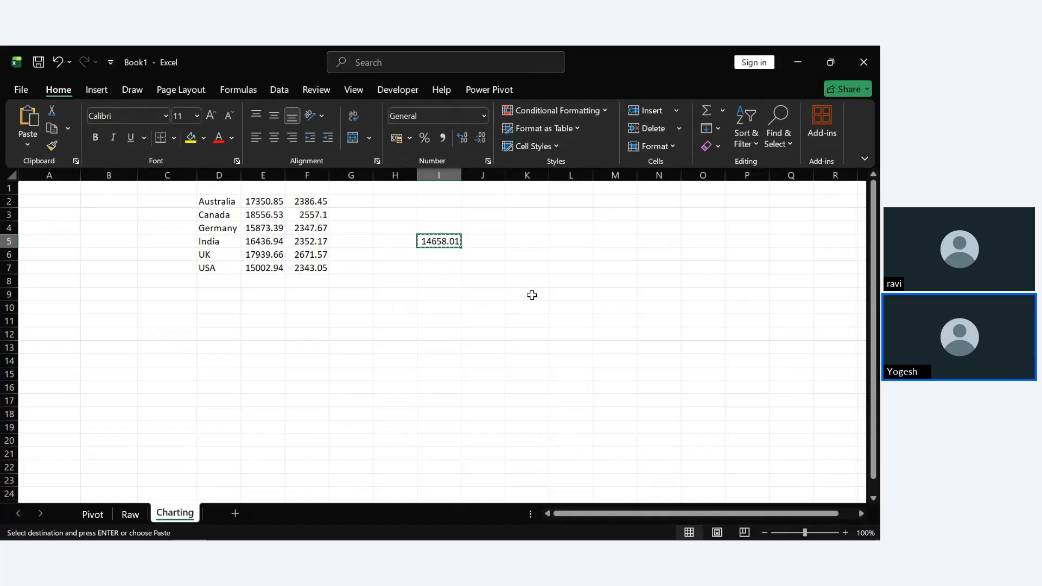
left_click(532, 295)
key("ctrl+v")
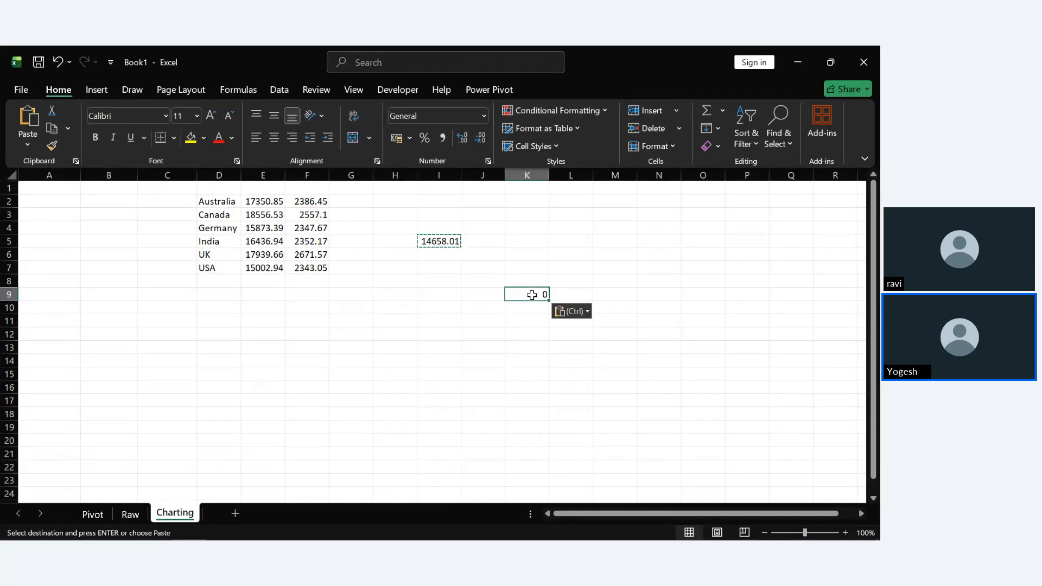
left_click(577, 311)
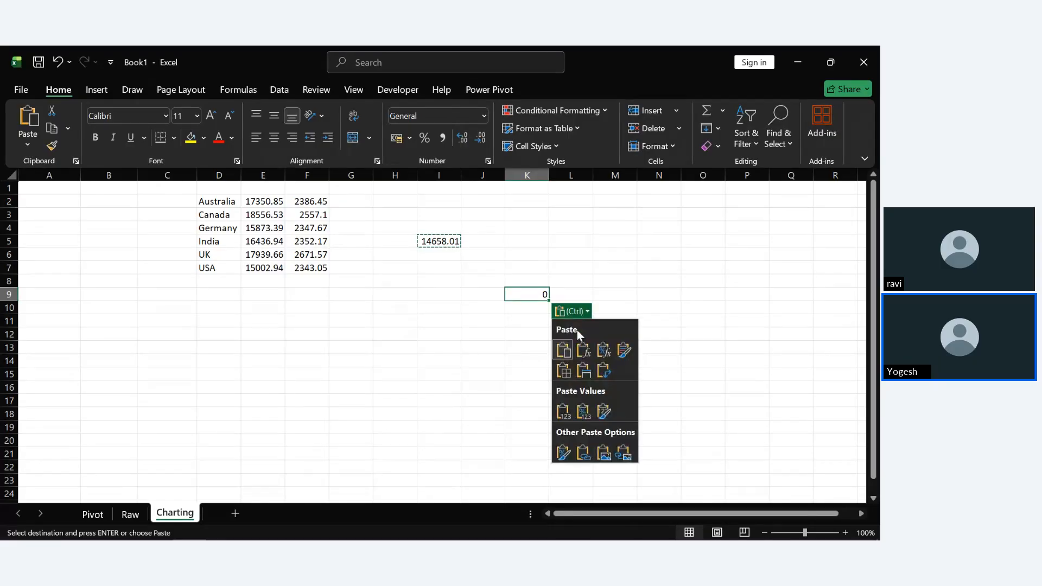
left_click(565, 409)
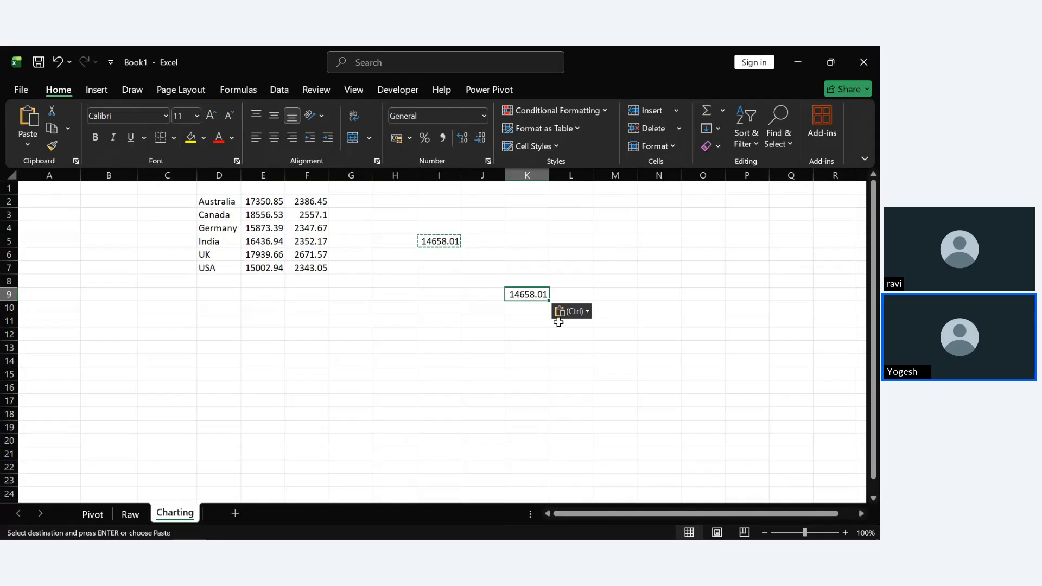
Clear the contents of H5:N11 to remove the demonstration totals.
left_click(643, 315)
left_click_drag(643, 316, 388, 242)
right_click(388, 242)
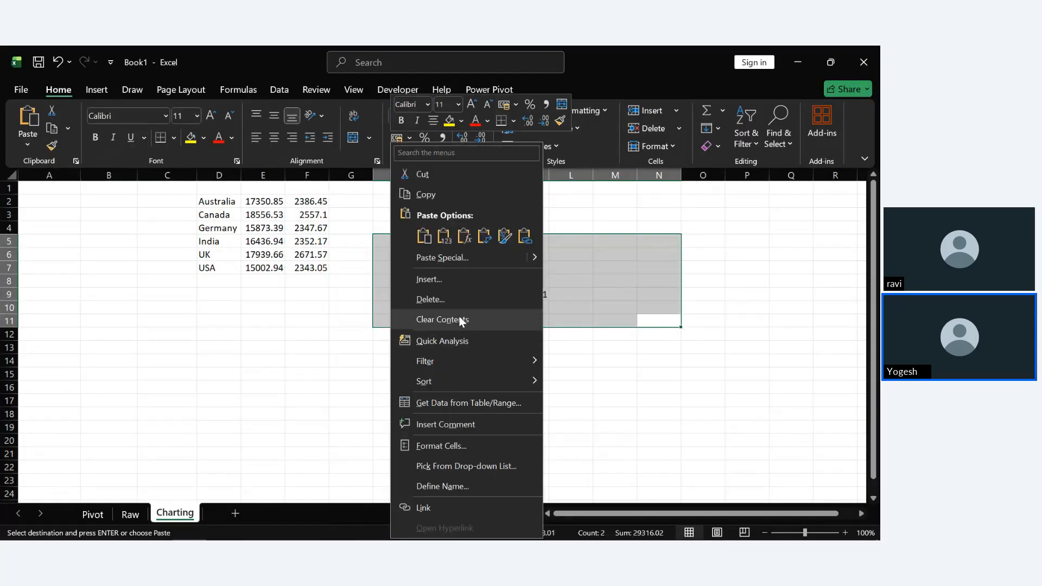
left_click(459, 319)
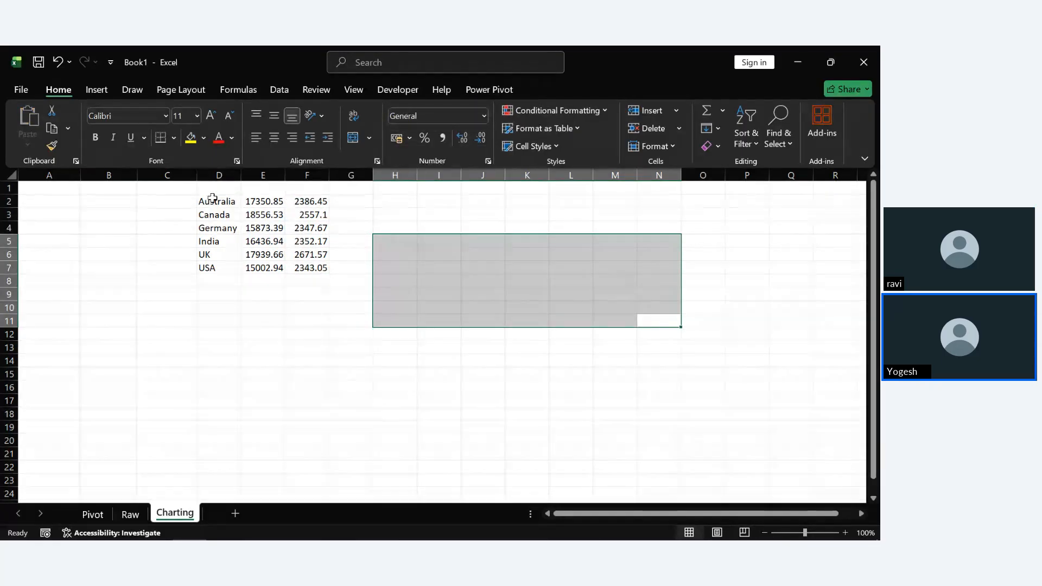
Move the country data from D2:F7 to A1 and convert A1:C6 into a table without existing headers.
left_click_drag(211, 201, 303, 267)
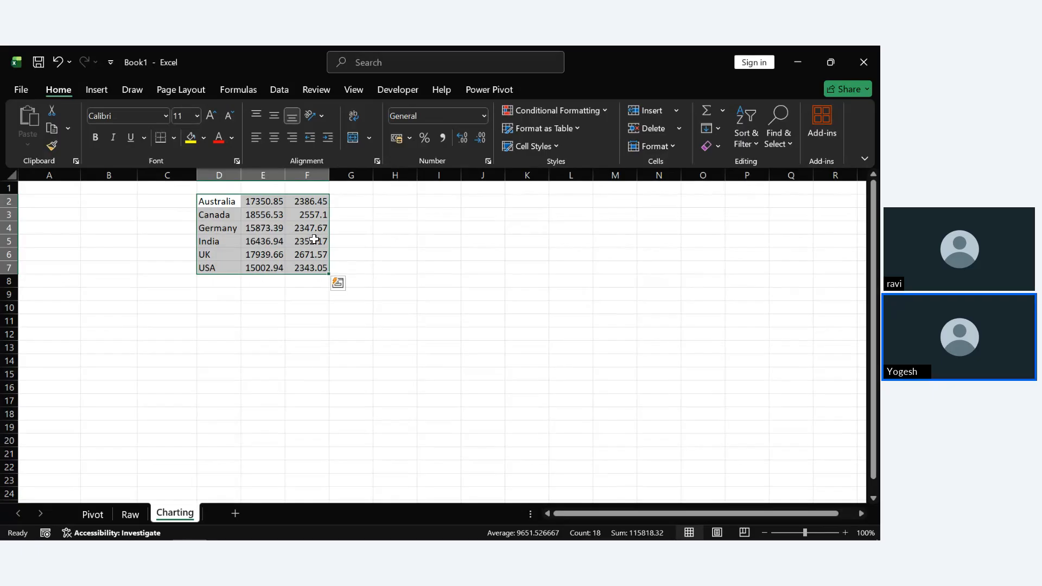
key("ctrl+c")
left_click(41, 190)
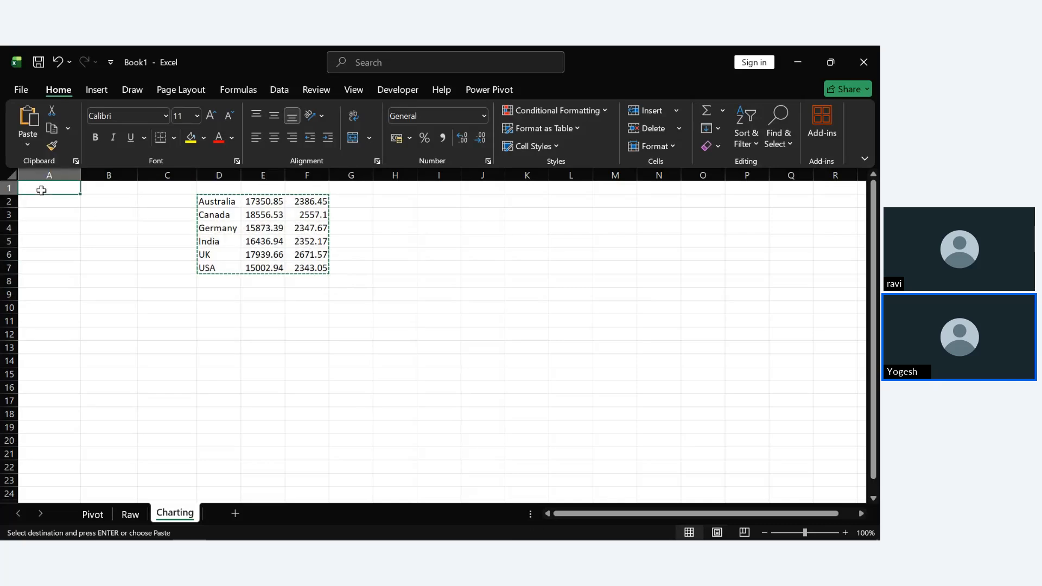
key("ctrl+v")
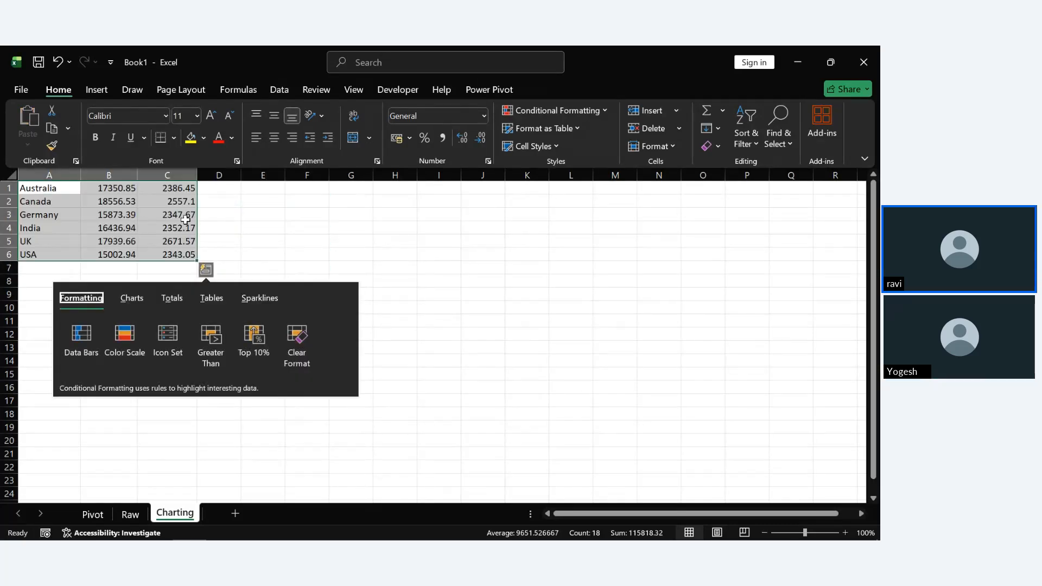
key("Escape")
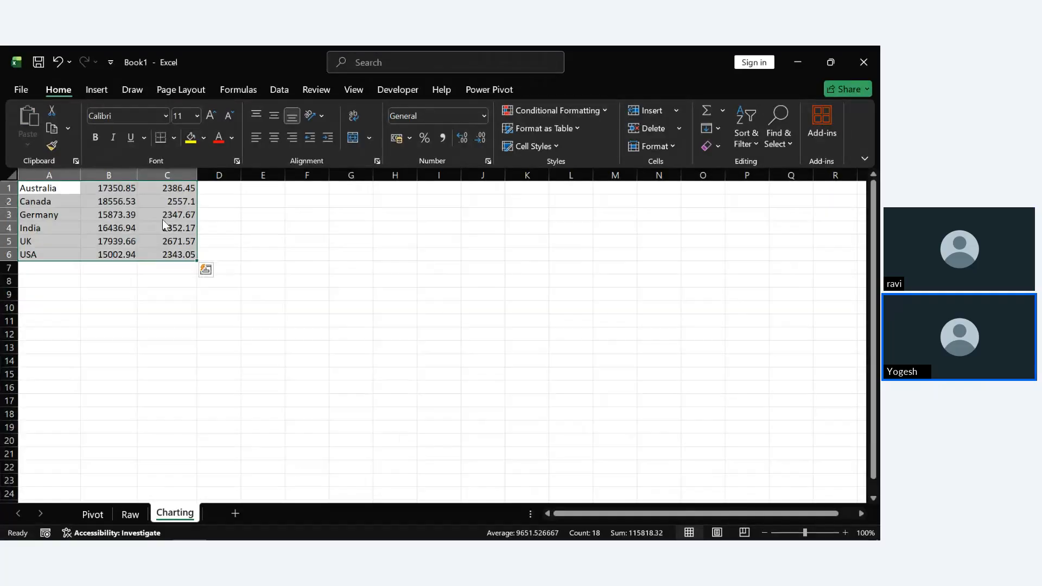
key("ctrl+t")
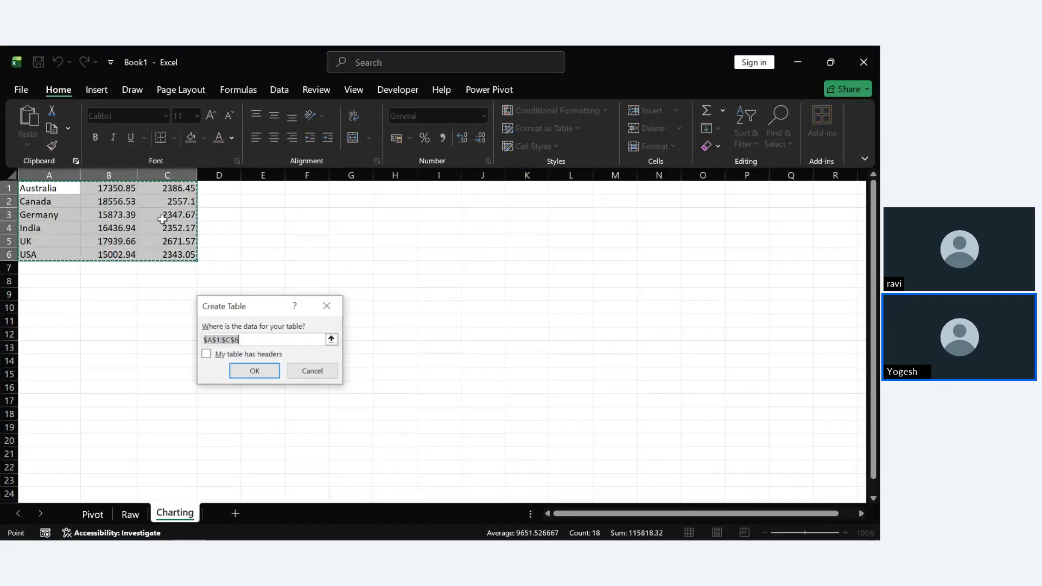
left_click(255, 375)
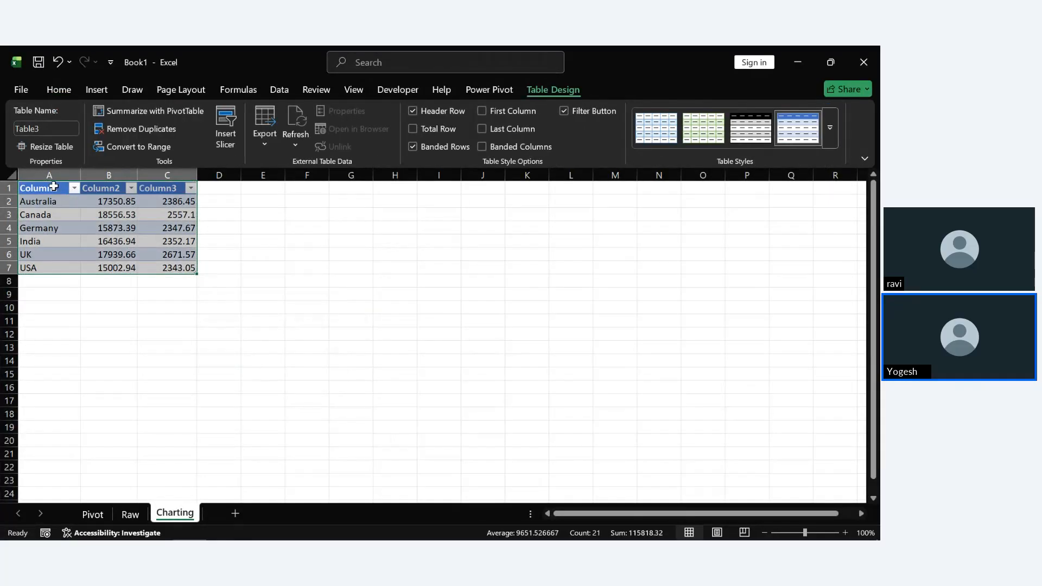
Rename the table's first column header as Country.
double_click(49, 189)
double_click(50, 188)
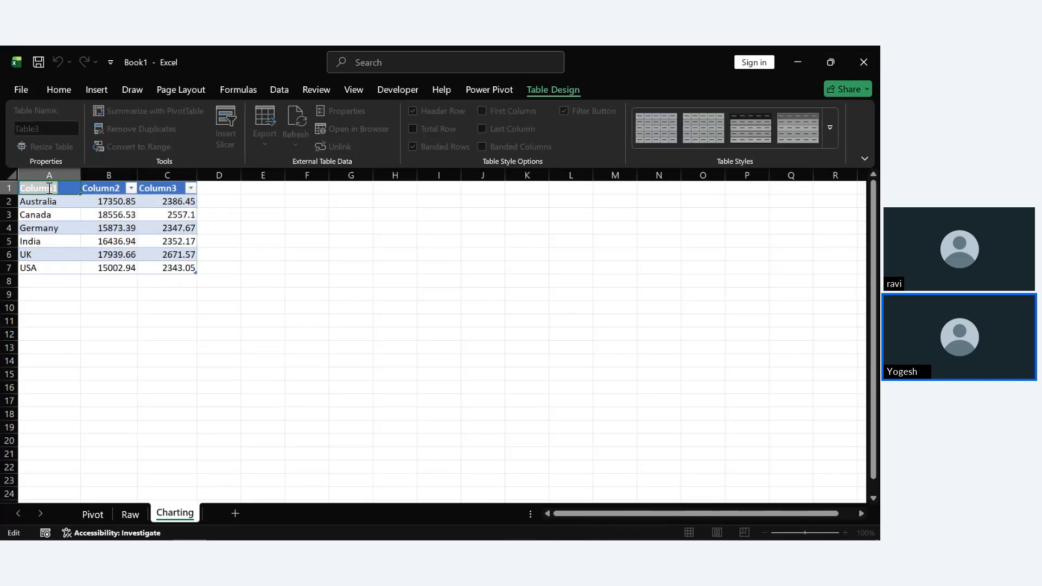
type("Count")
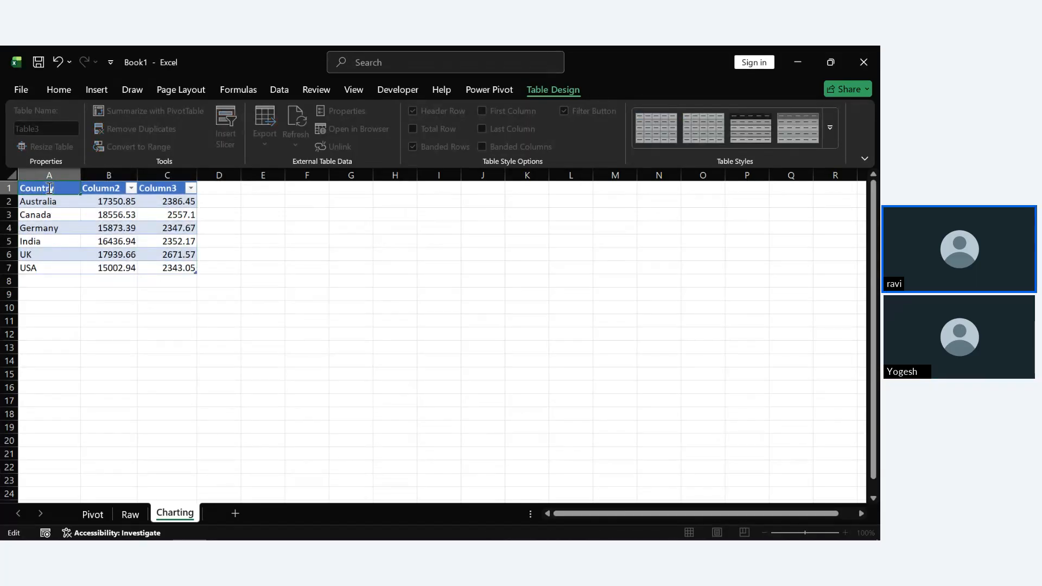
type("ry")
key("Return")
Rename the table's second column header as Sales and the third as Profit.
left_click(97, 187)
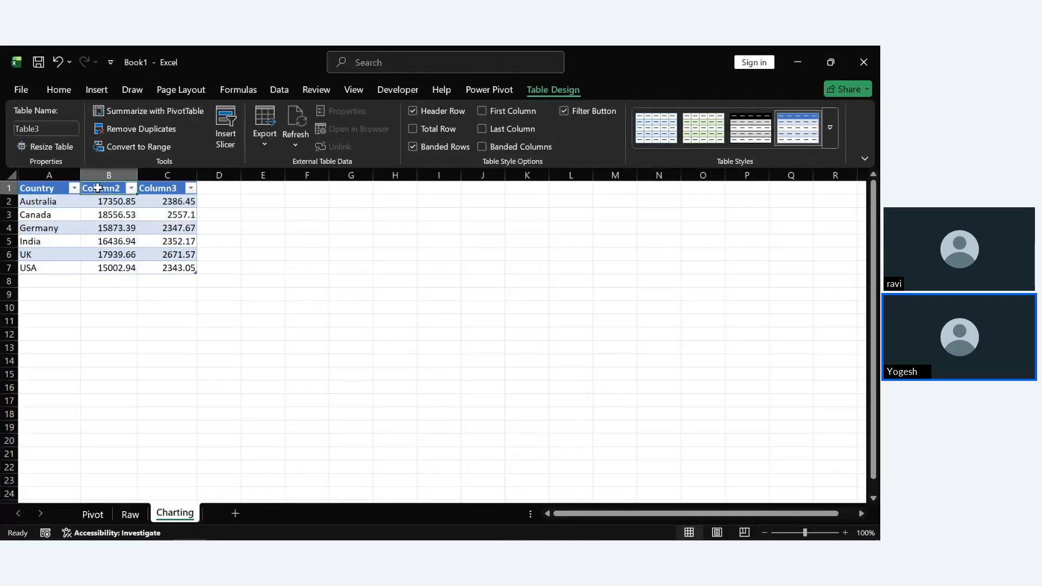
double_click(98, 188)
key("ctrl+s")
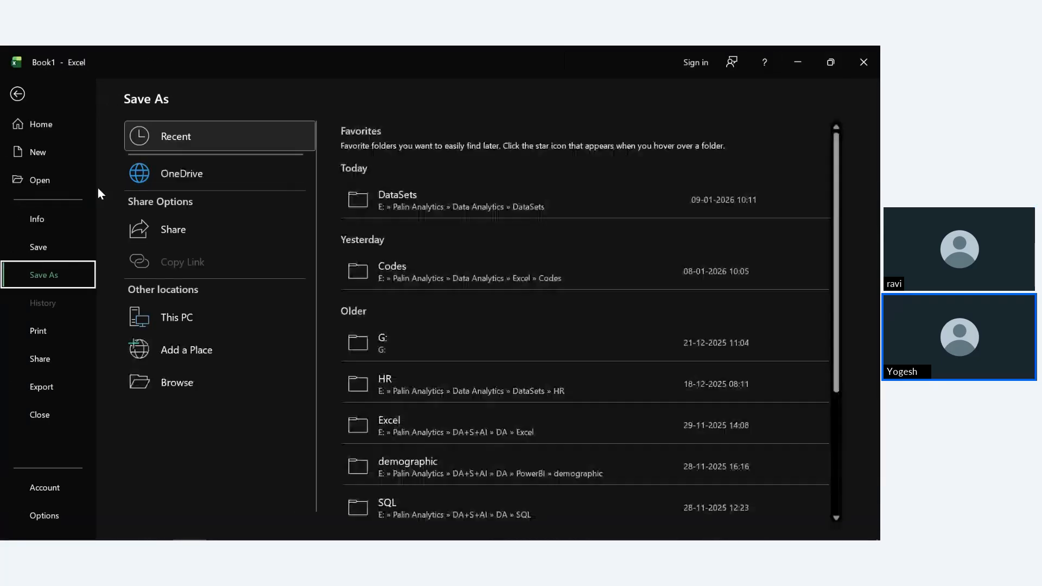
left_click(16, 97)
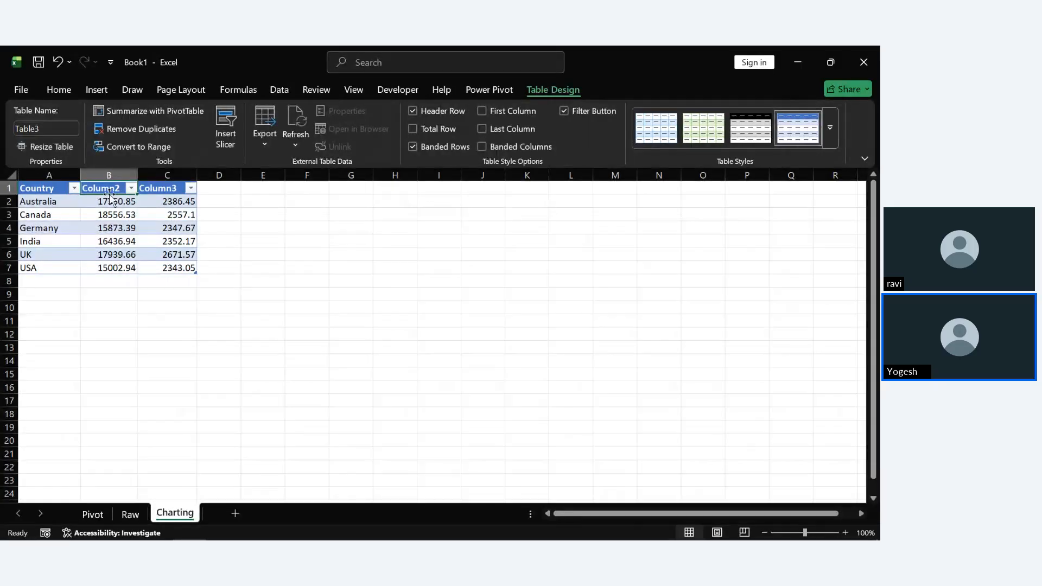
double_click(109, 190)
double_click(109, 190)
type("Sales")
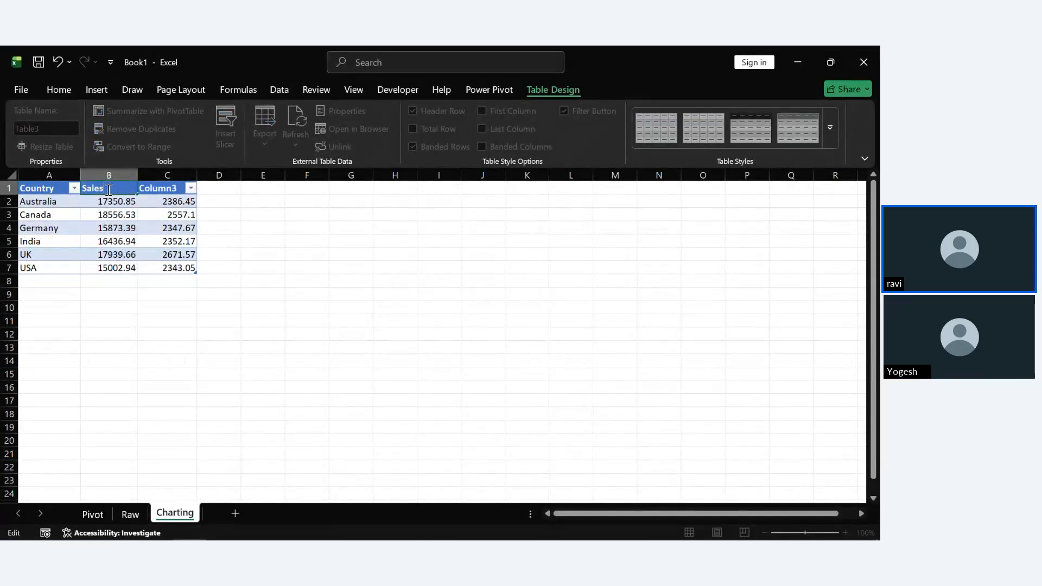
double_click(155, 190)
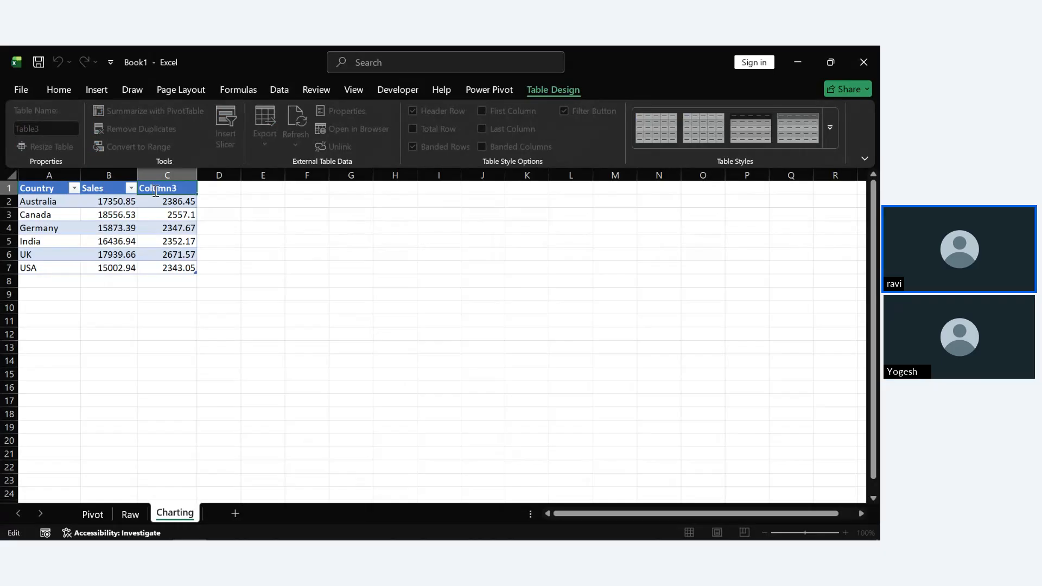
double_click(155, 190)
type("Profit")
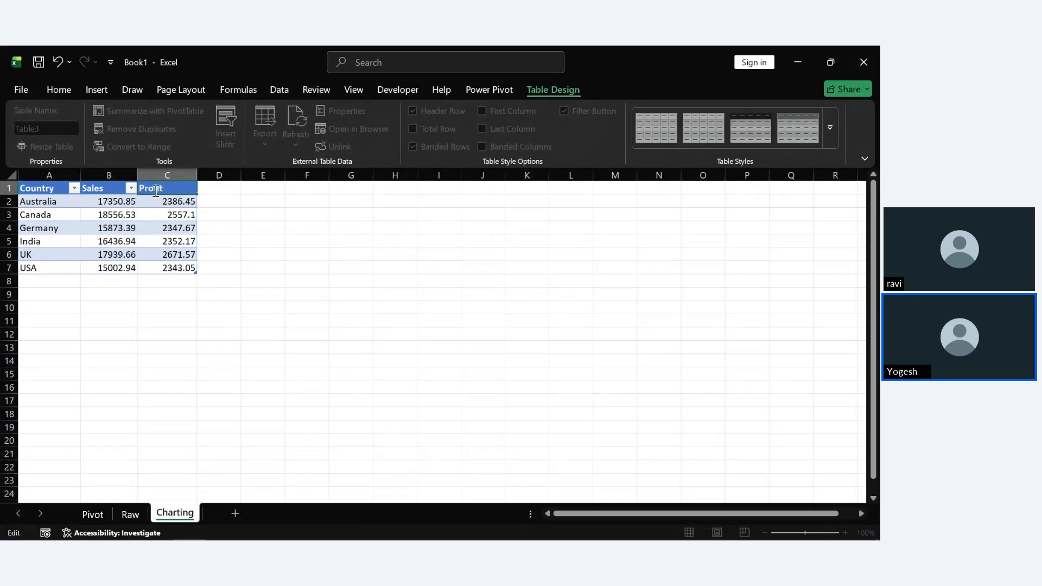
left_click(308, 255)
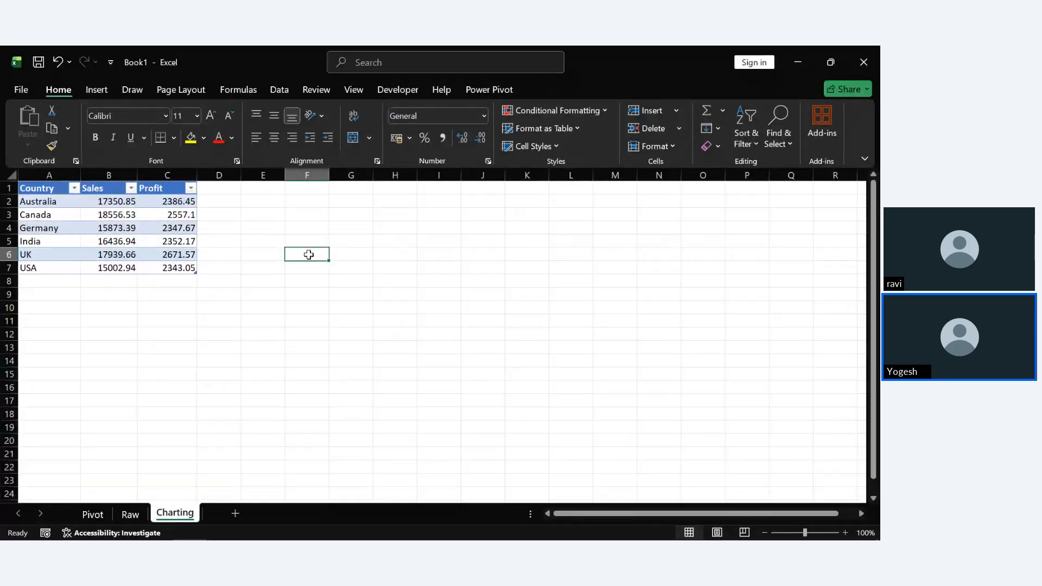
Insert an empty filled map chart beside the country table, starting from blank cell F6.
left_click(95, 89)
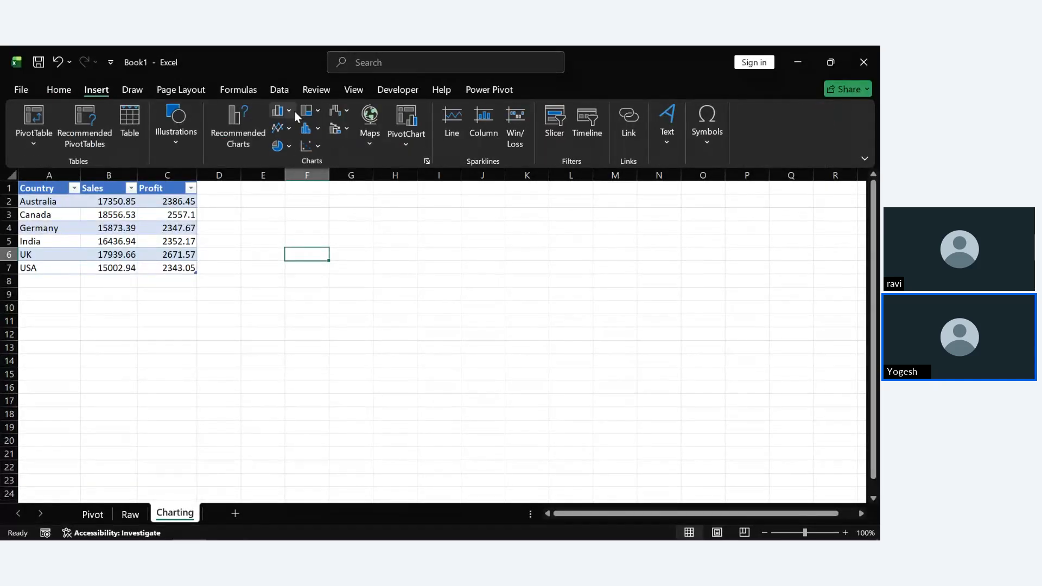
left_click(368, 139)
left_click(372, 196)
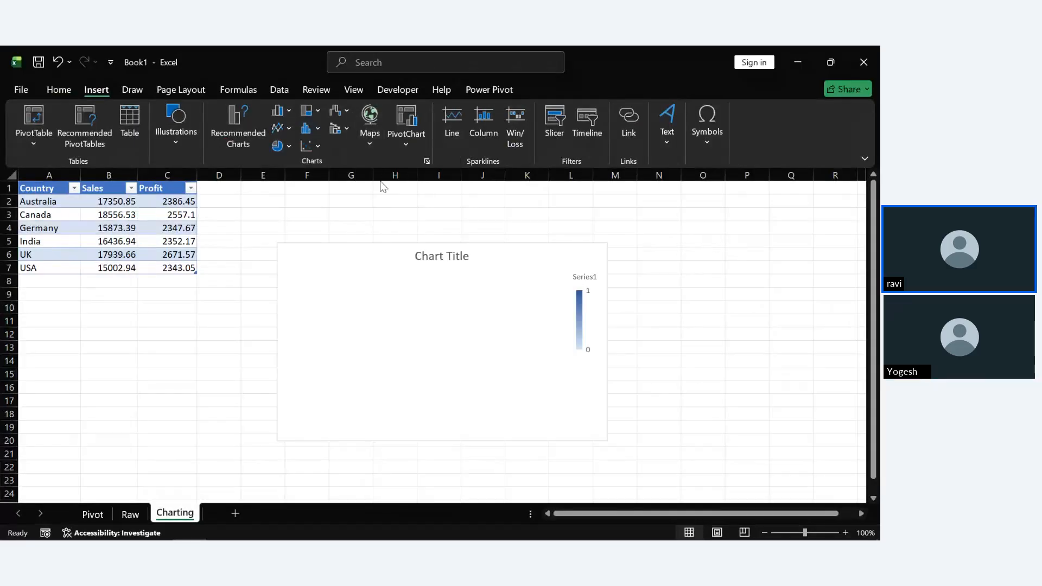
Move the empty map chart up beside the country table and change it to a Scatter chart.
left_click(463, 295)
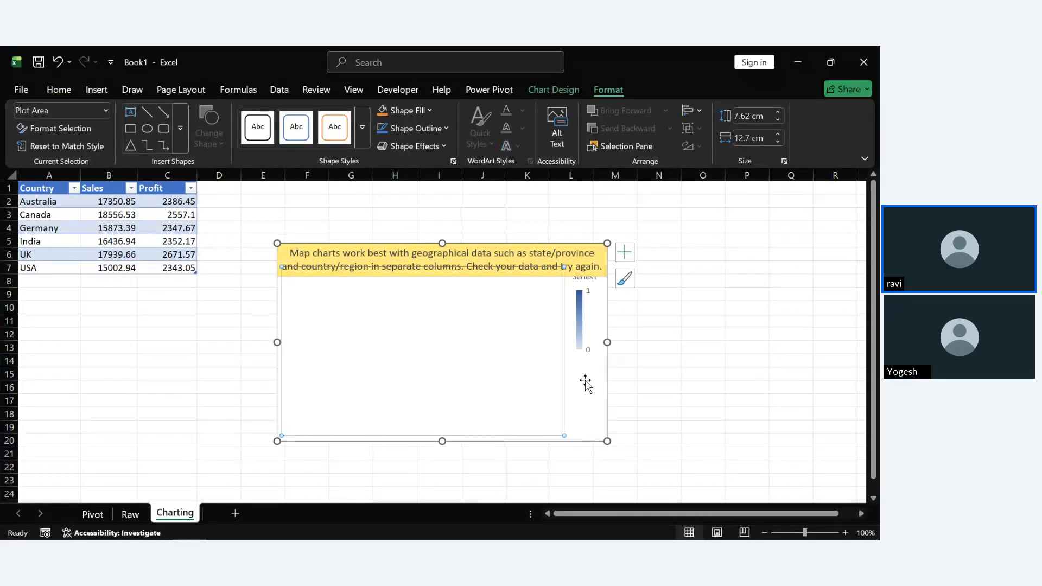
mouse_move(586, 384)
left_mouse_down()
mouse_move(565, 341)
mouse_move(527, 324)
left_mouse_up()
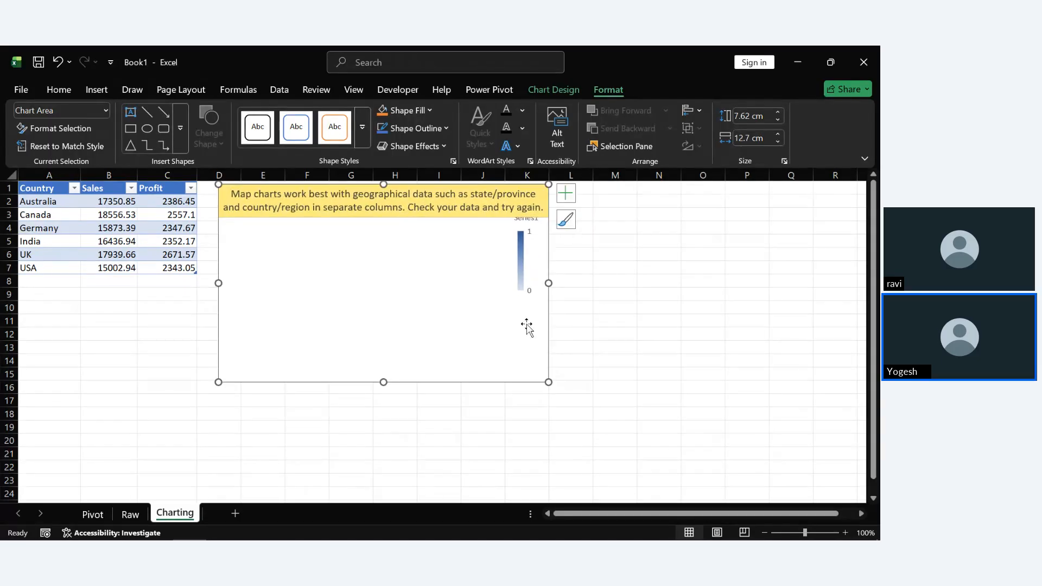
left_click(101, 91)
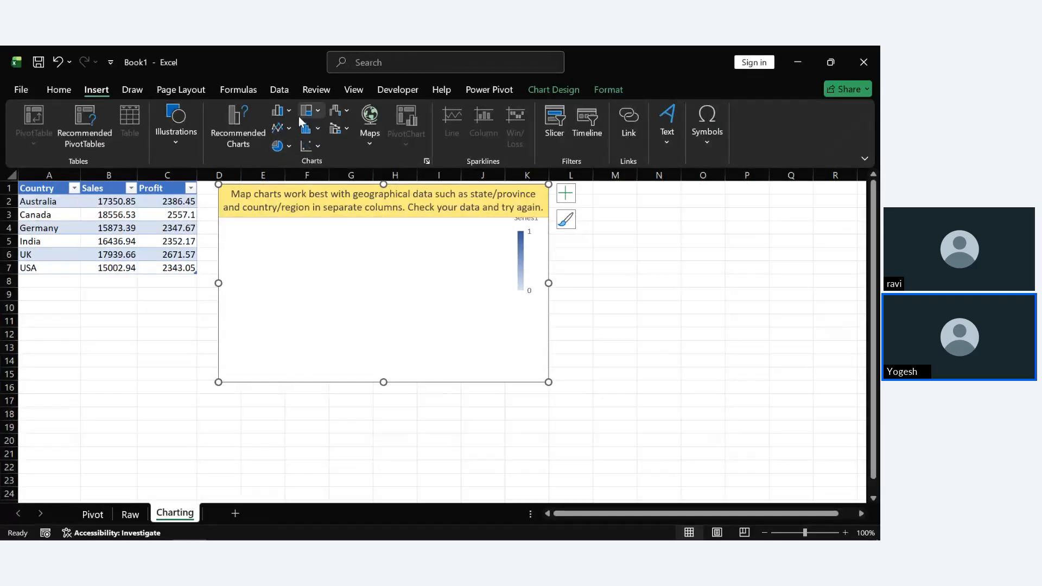
left_click(318, 146)
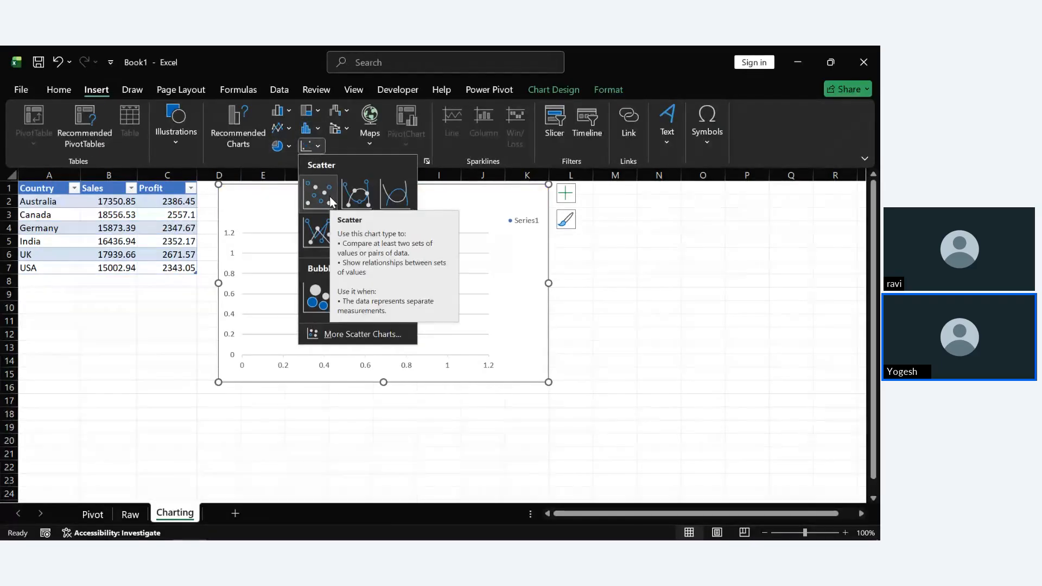
left_click(331, 202)
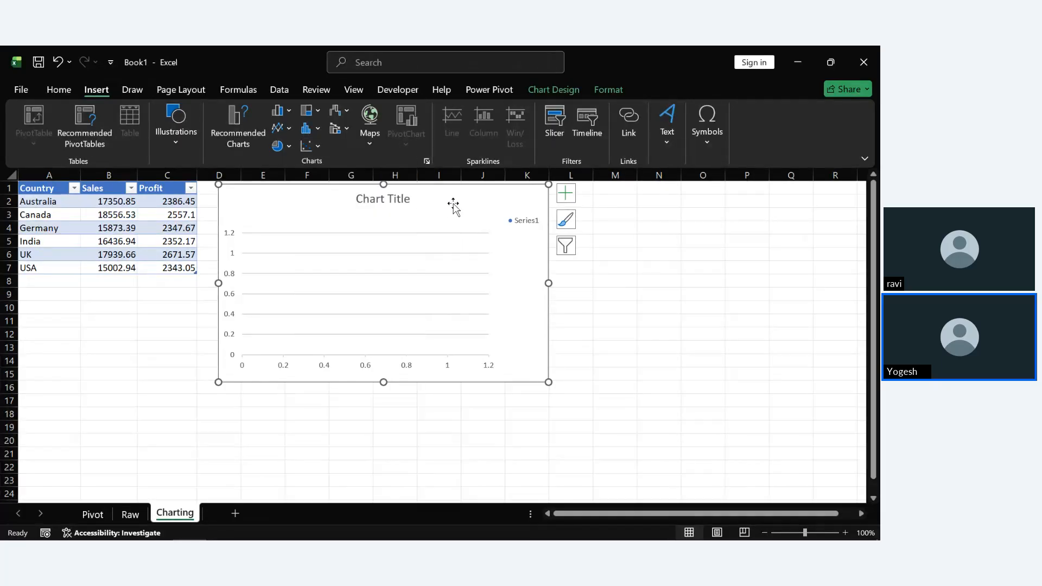
mouse_move(498, 209)
left_mouse_down()
mouse_move(535, 245)
mouse_move(497, 216)
left_mouse_up()
left_click(621, 241)
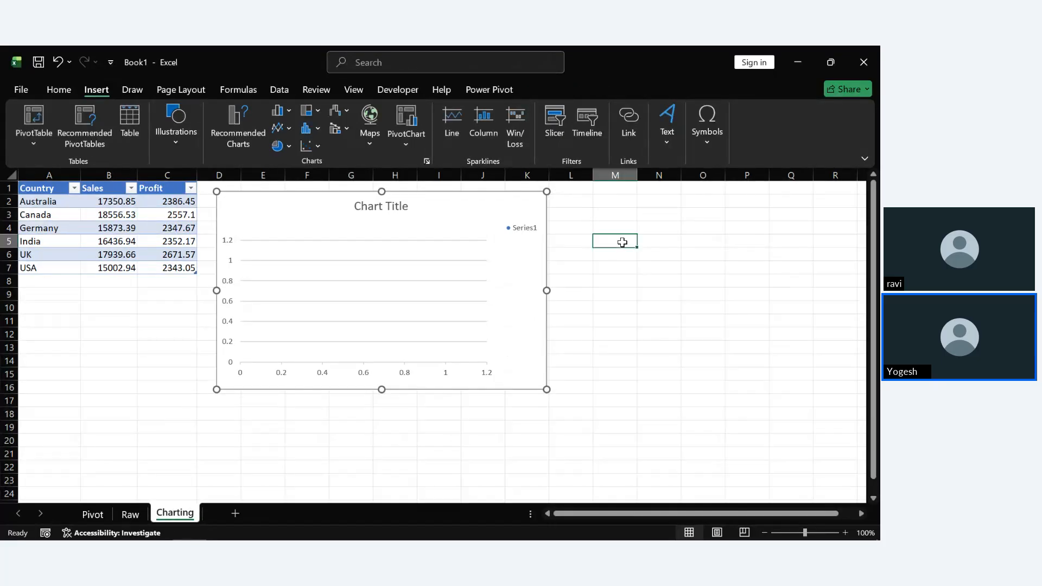
Insert another empty filled map chart from blank cell M5 and place it beside the scatter chart, starting at column L.
left_click(370, 136)
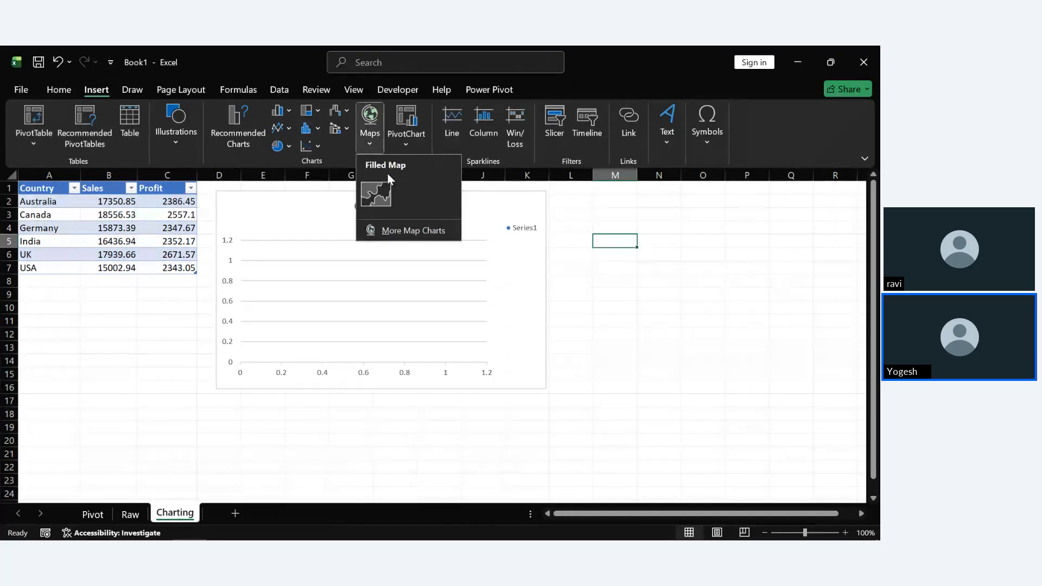
left_click(377, 196)
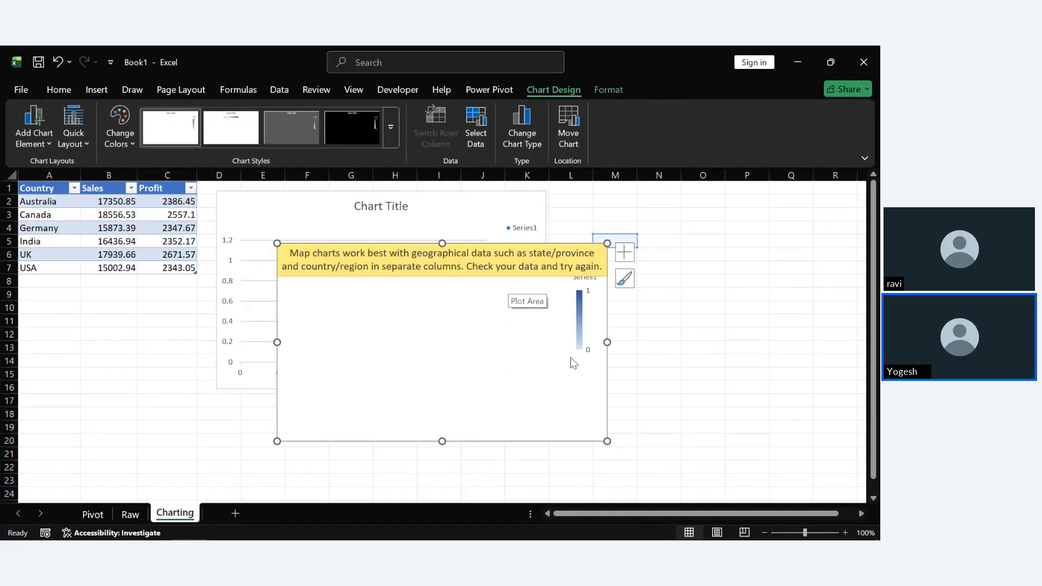
left_click_drag(587, 400, 472, 343)
left_click(740, 332)
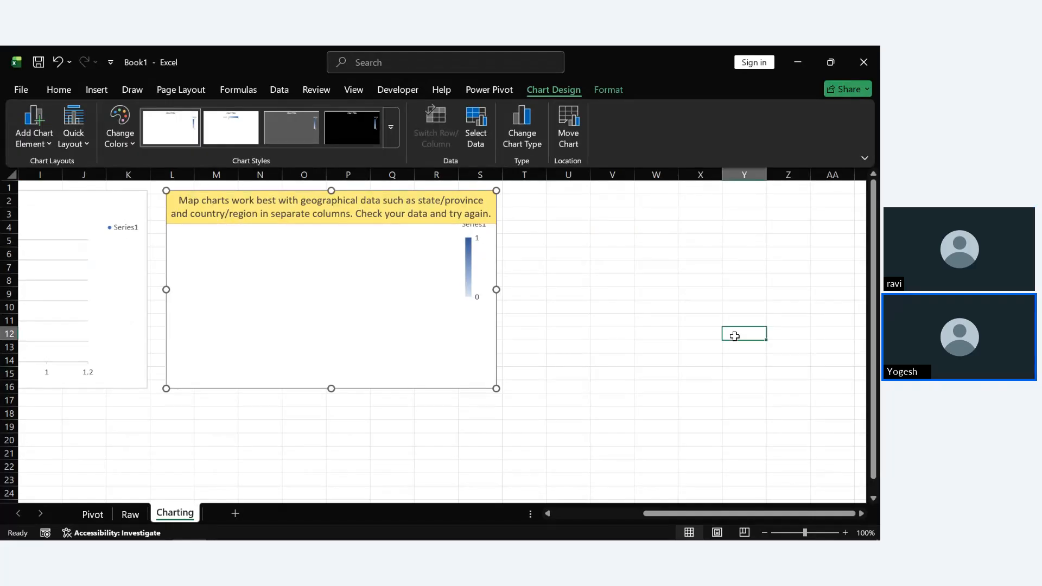
scroll(735, 337, "left", 5)
scroll(735, 337, "left", 2)
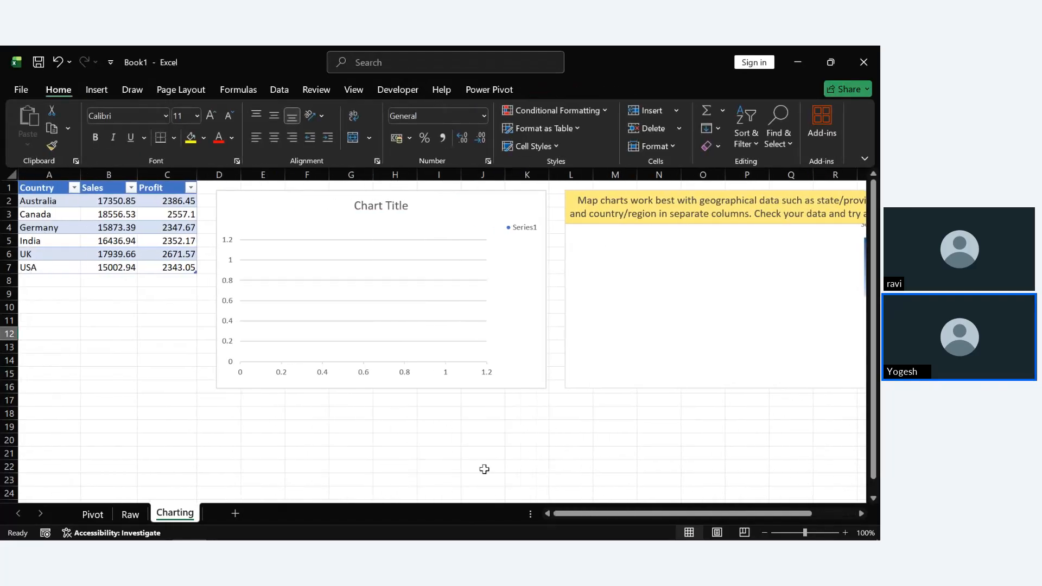
left_click(526, 453)
Remove the placeholder Series1 from the scatter chart's data source.
left_click(487, 212)
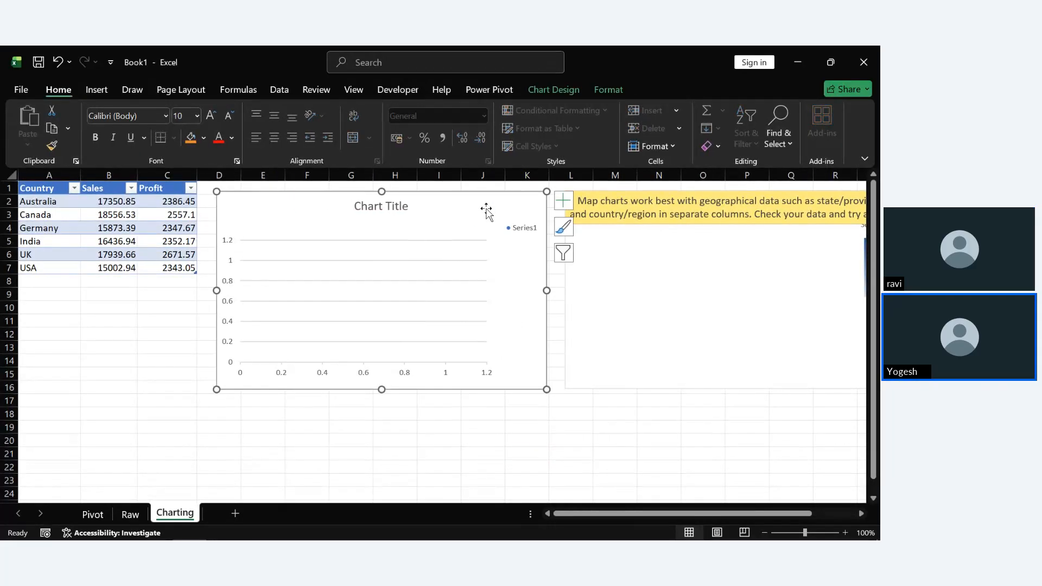
right_click(487, 209)
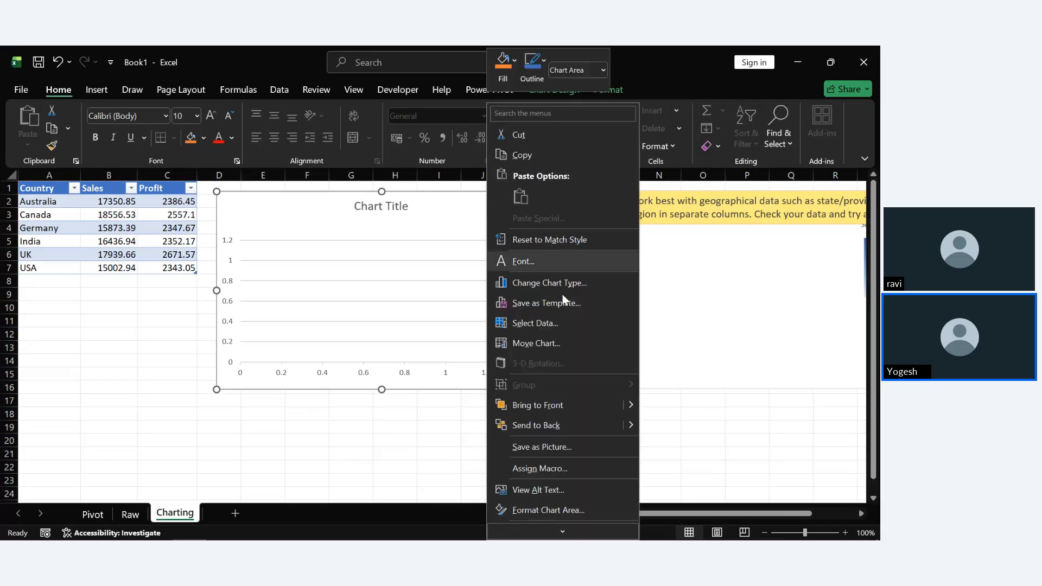
left_click(538, 321)
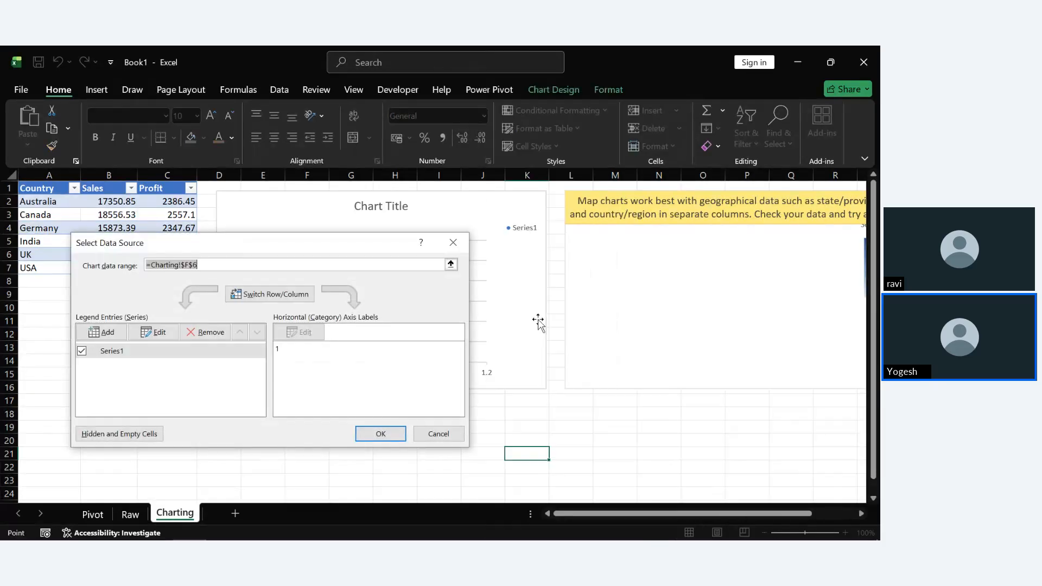
left_click(211, 334)
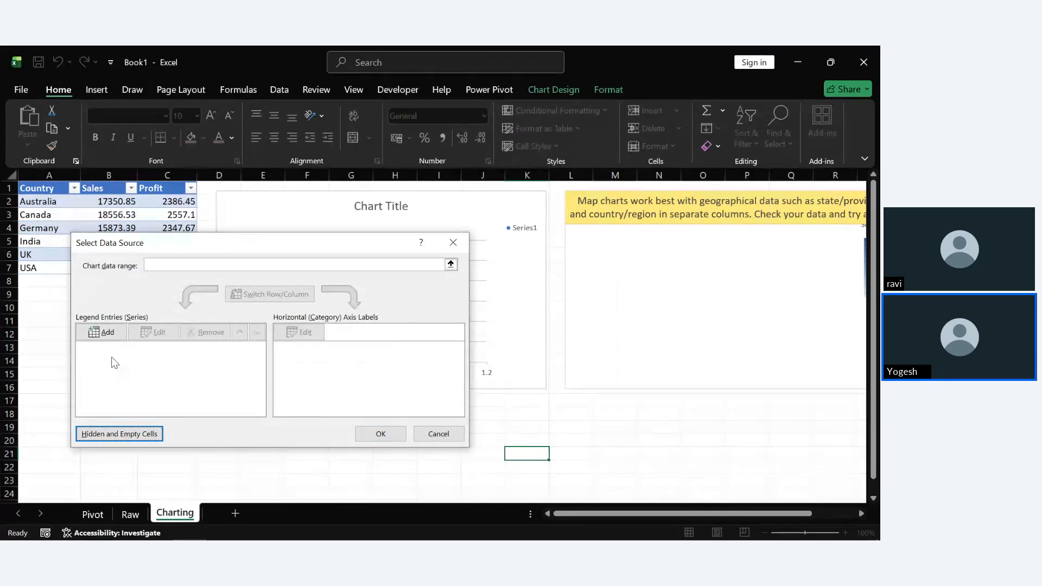
Add a series named Sales to the scatter chart, using B2:B7 as its X values.
left_click(94, 333)
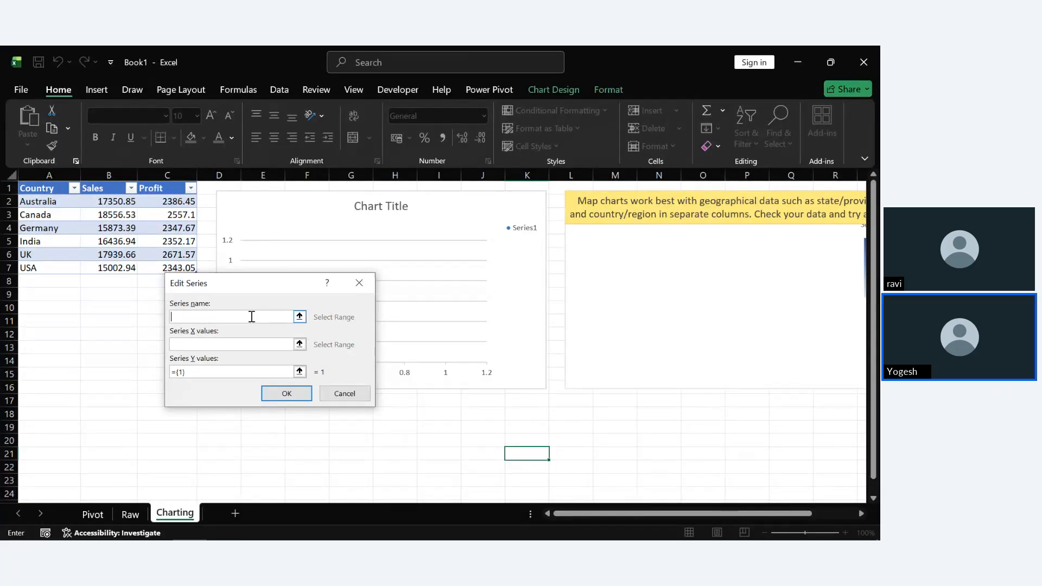
type("Sales")
left_click(280, 344)
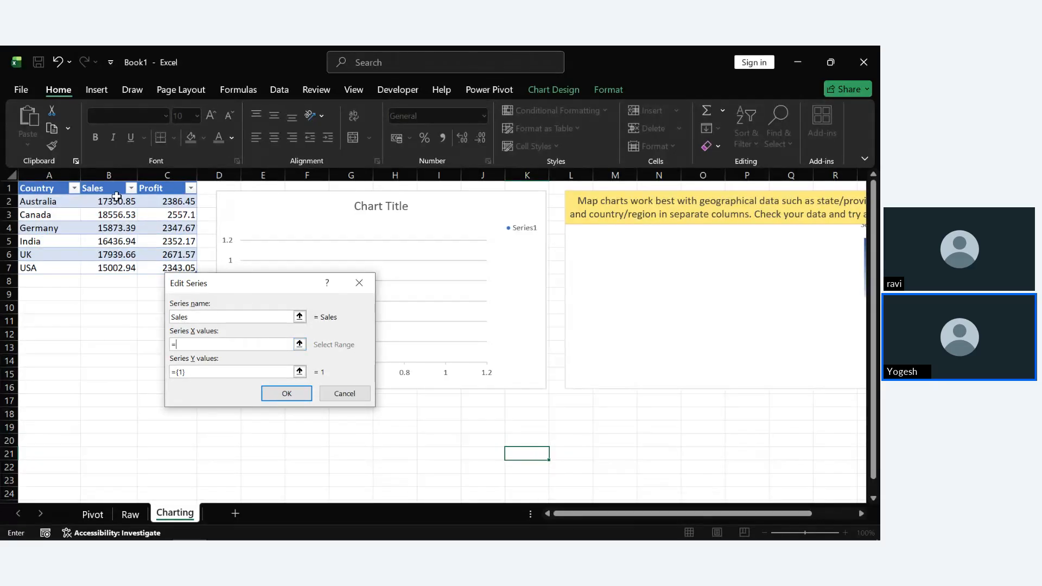
left_click_drag(111, 198, 110, 267)
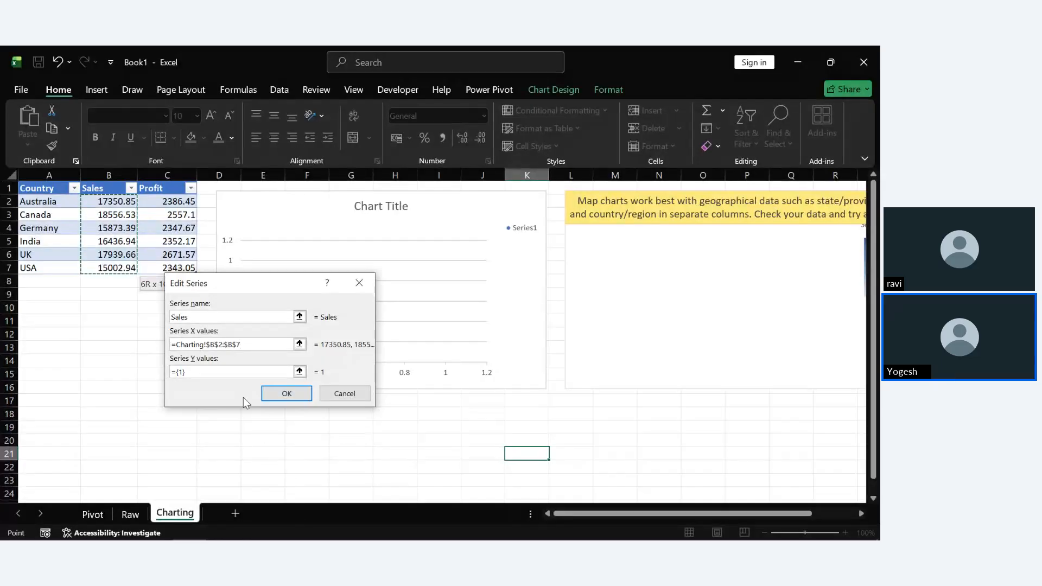
left_click(286, 394)
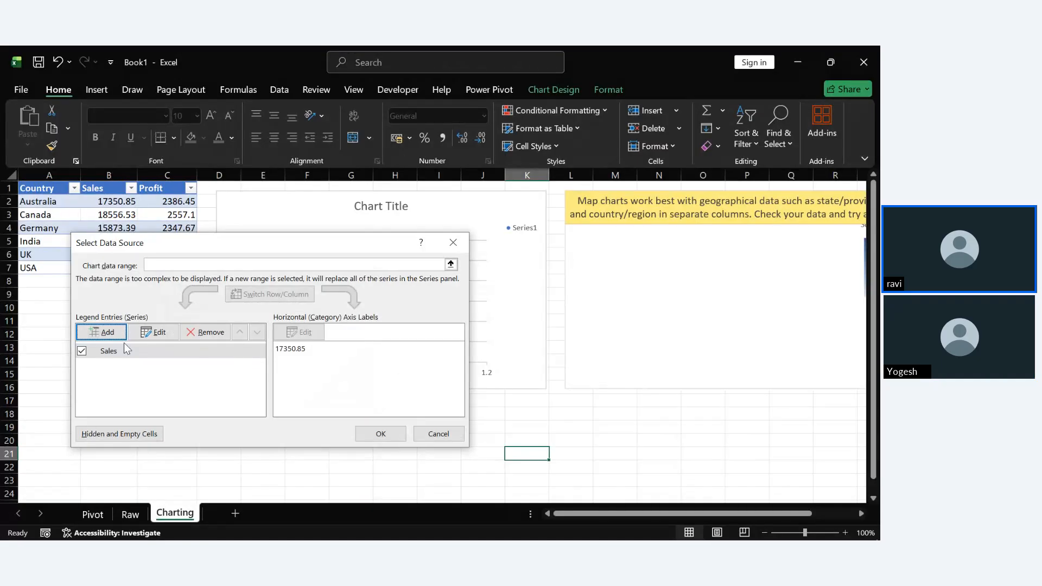
left_click(365, 436)
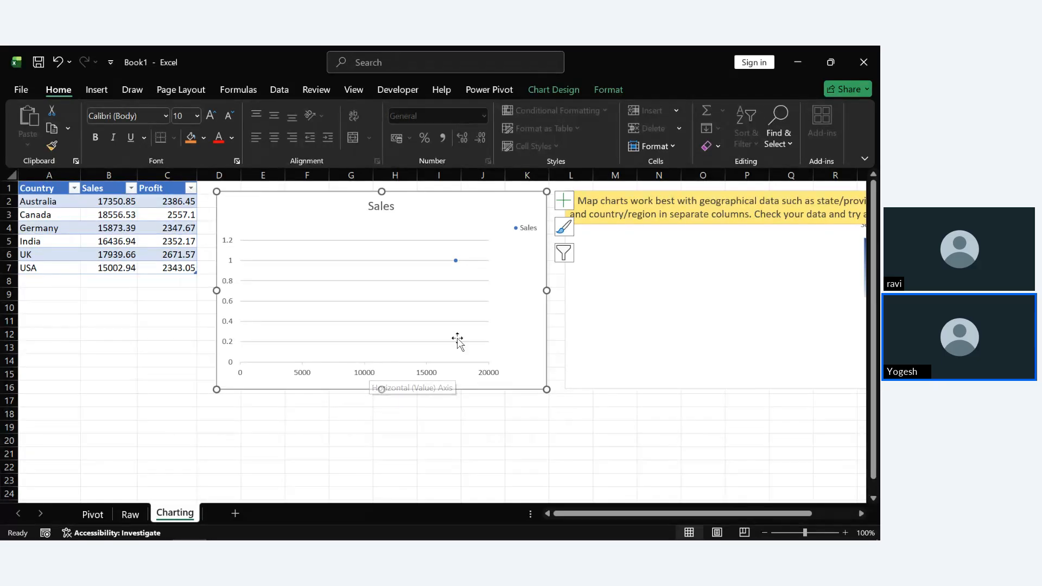
Review the Sales series settings without changing them and remove the series from the scatter chart's data source.
right_click(520, 325)
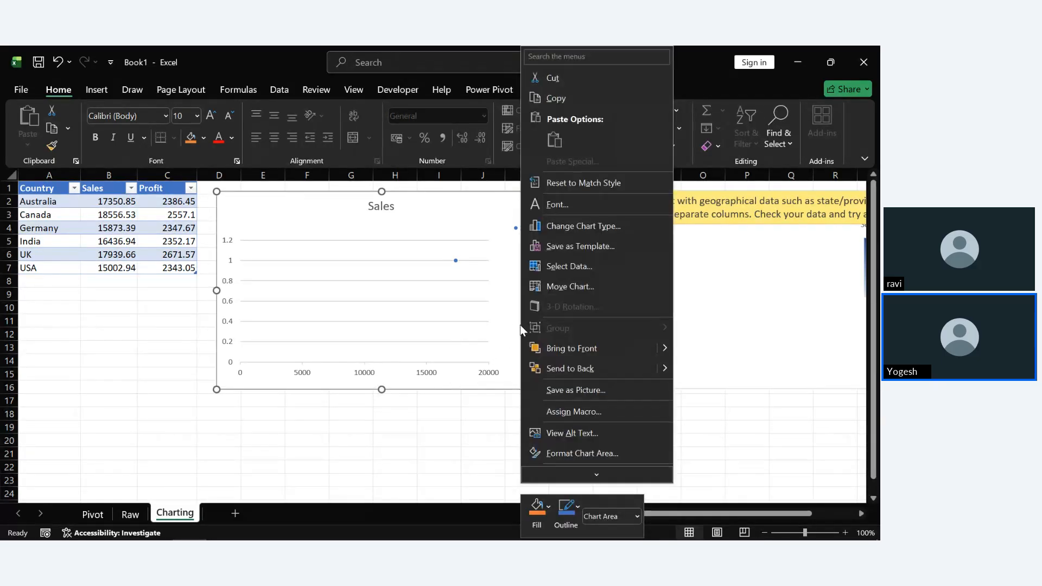
left_click(595, 266)
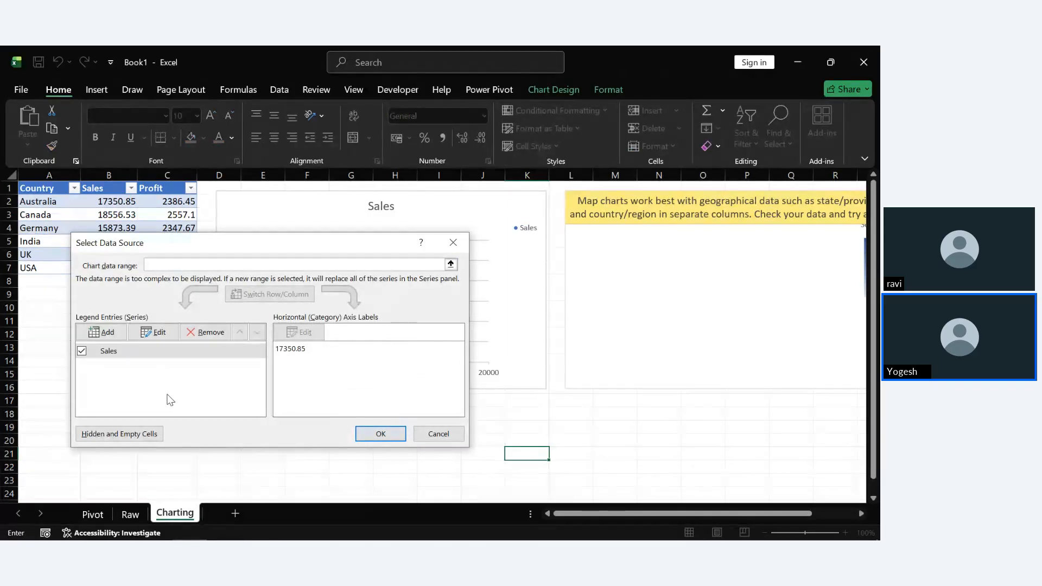
left_click(112, 333)
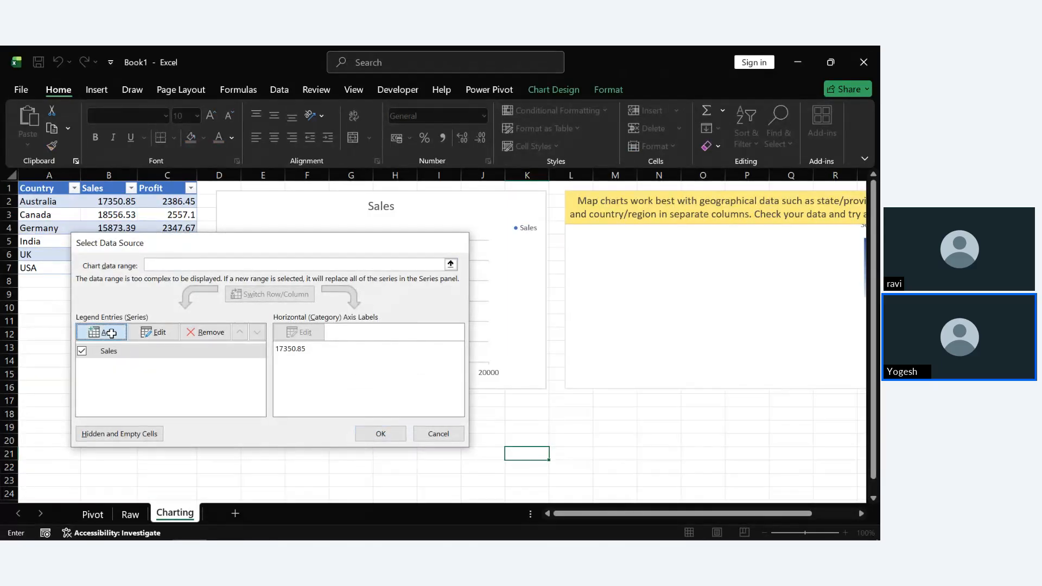
left_click(360, 283)
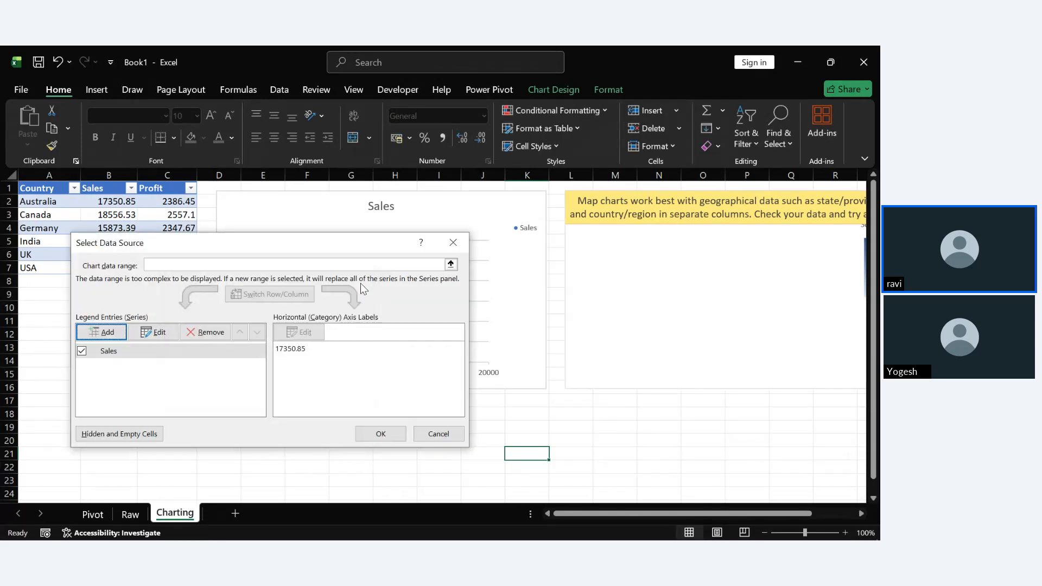
left_click(168, 353)
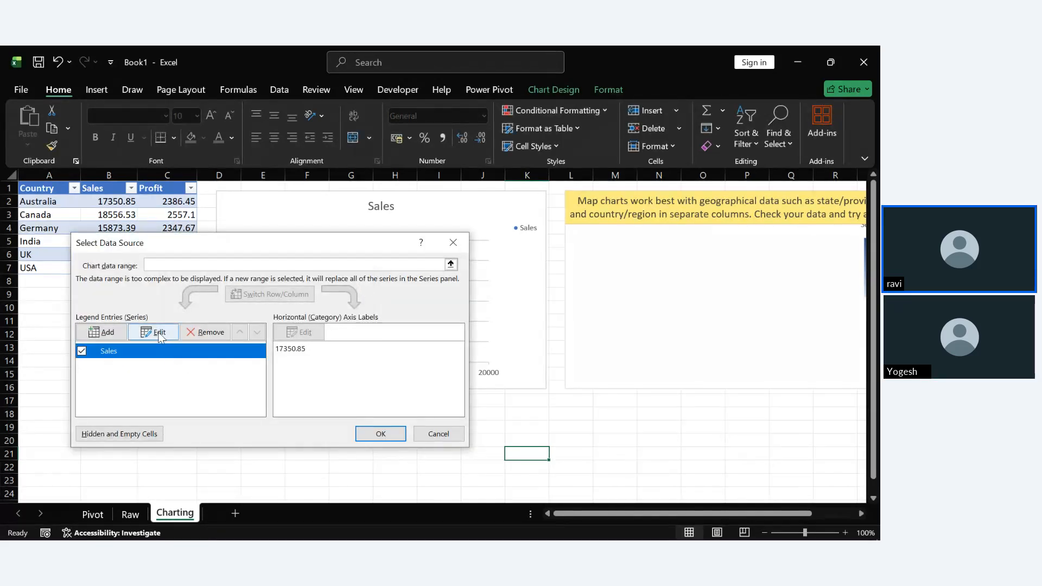
left_click(159, 332)
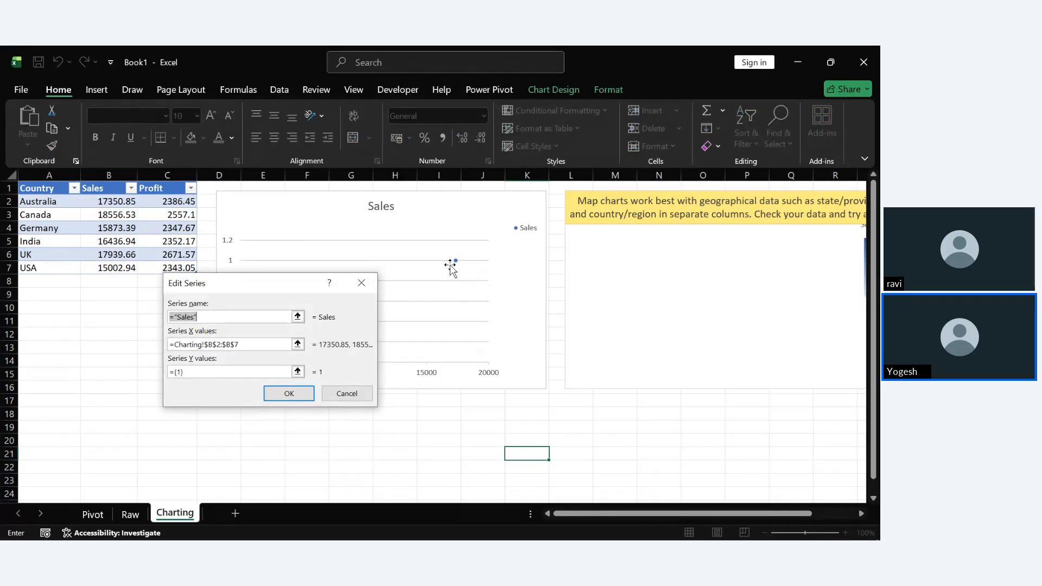
left_click(360, 283)
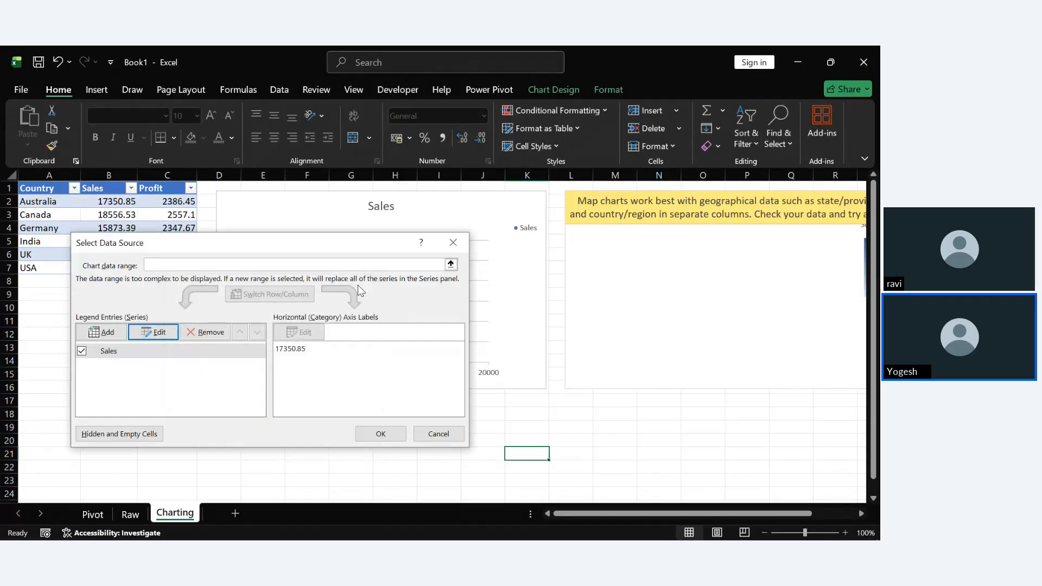
left_click(214, 333)
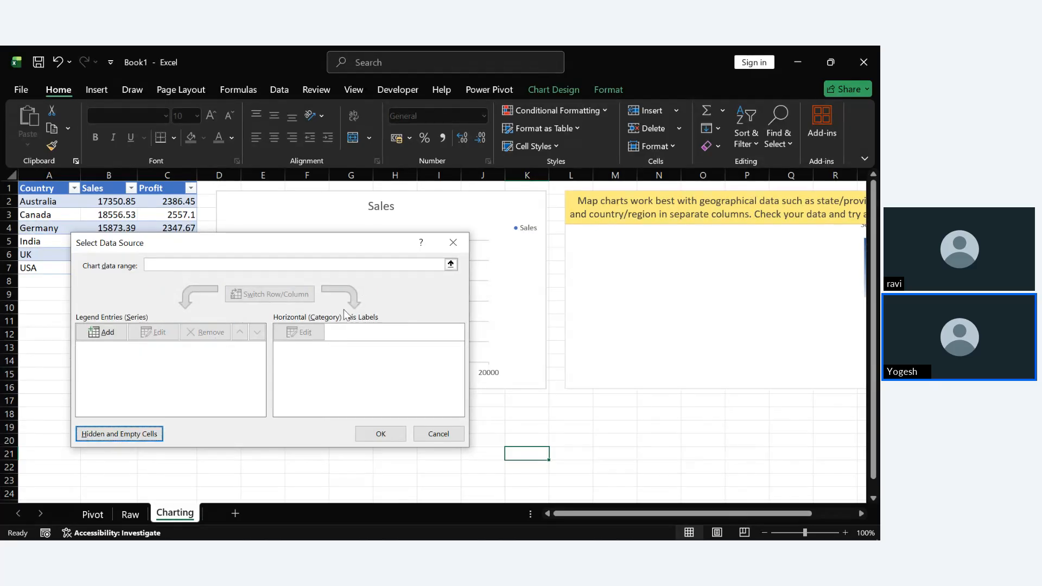
left_click(380, 435)
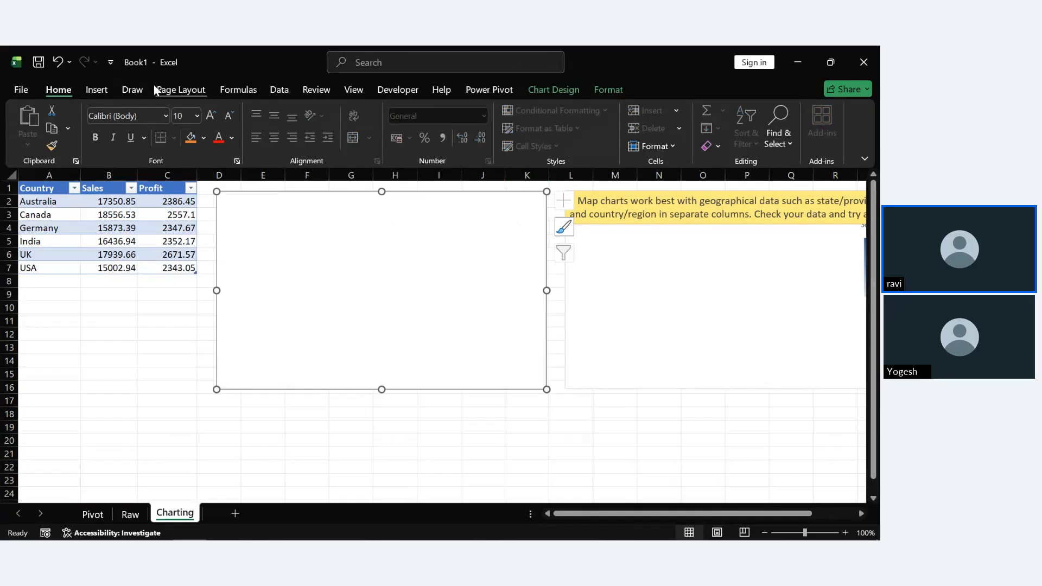
Try to change the emptied chart to a 2-D clustered column, and undo back to before the Sales series removal.
left_click(100, 88)
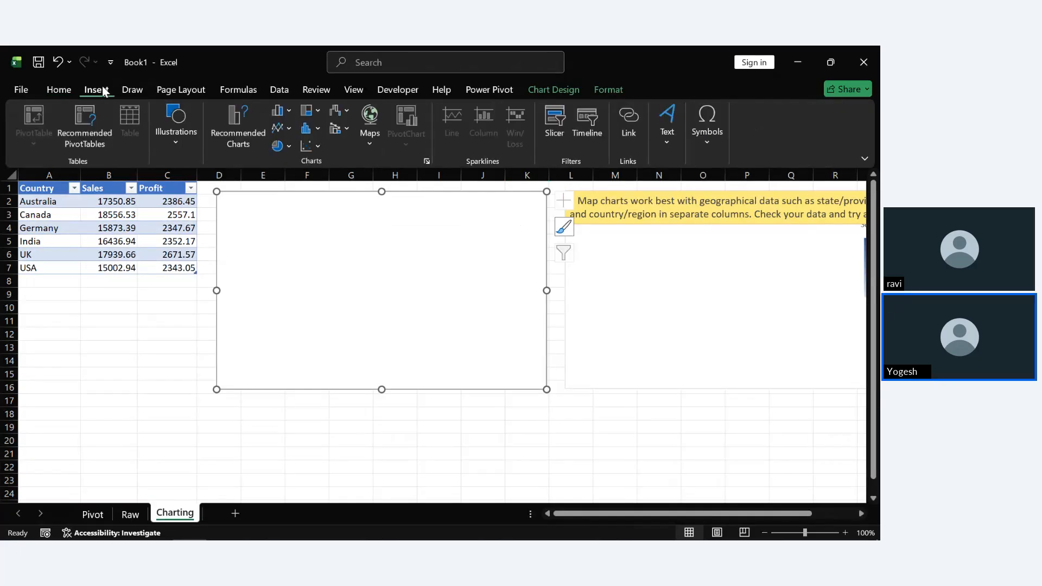
left_click(288, 111)
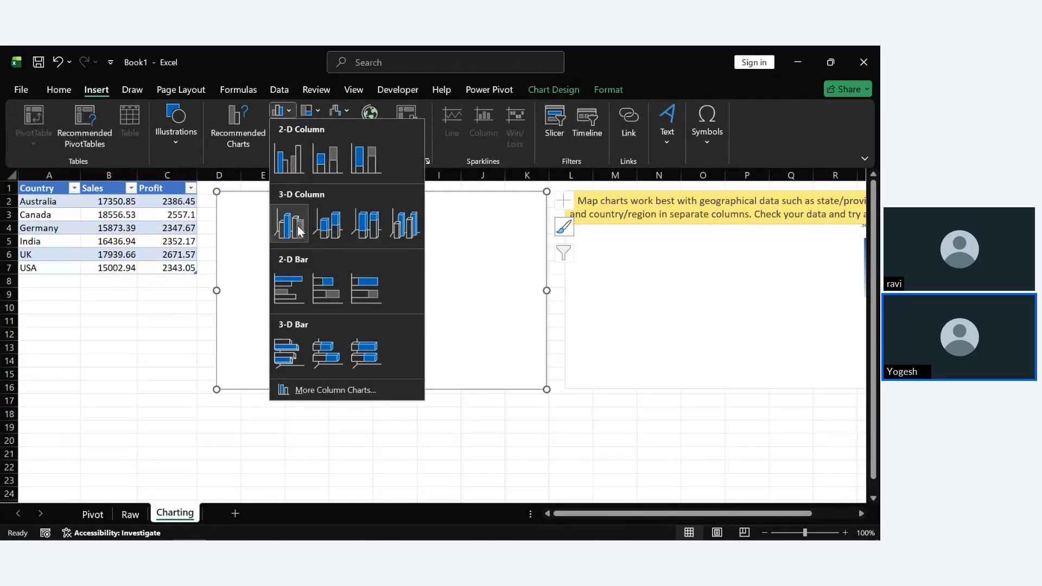
left_click(287, 165)
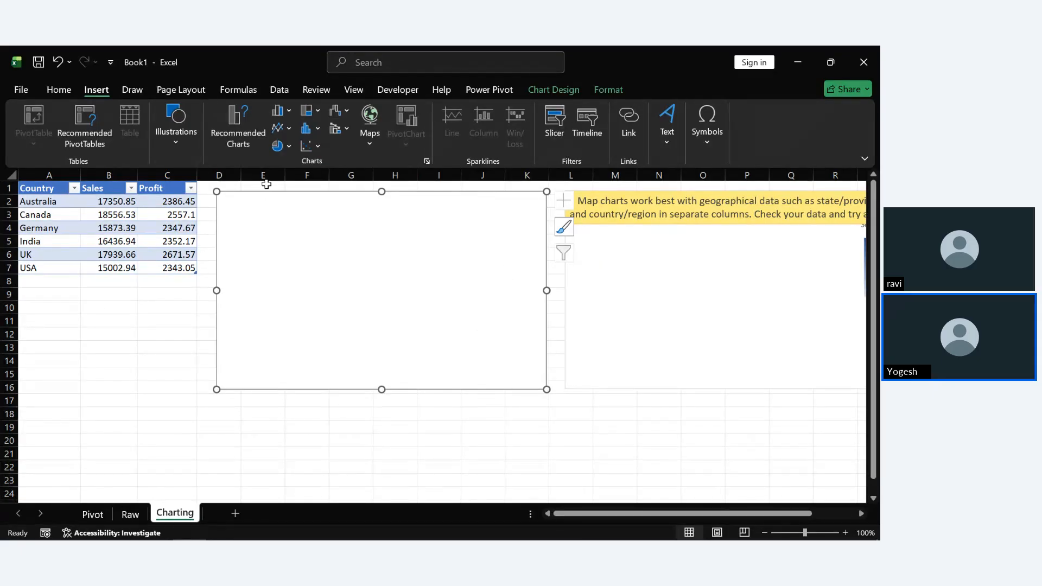
left_click(280, 111)
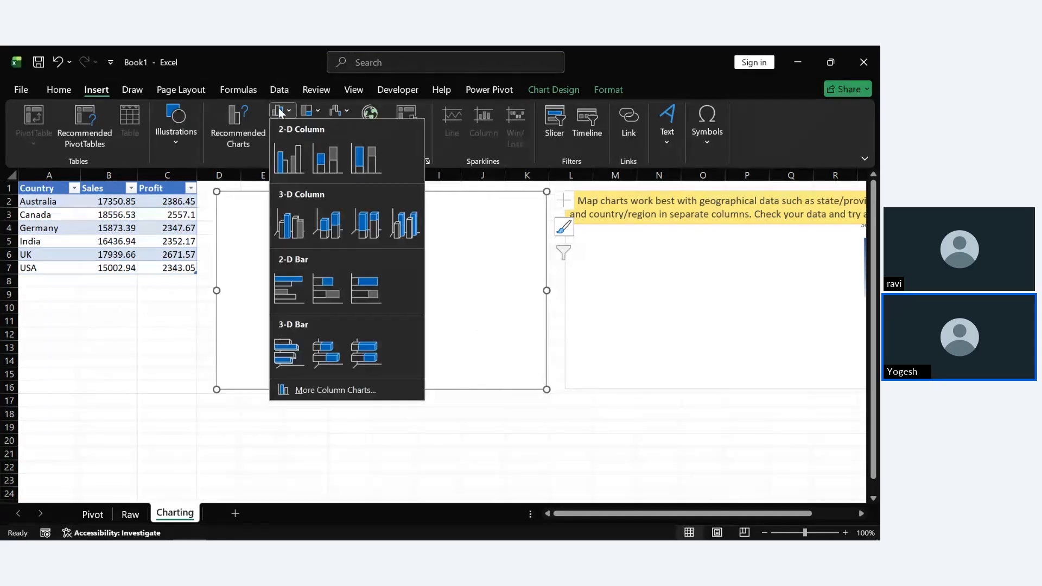
left_click(290, 163)
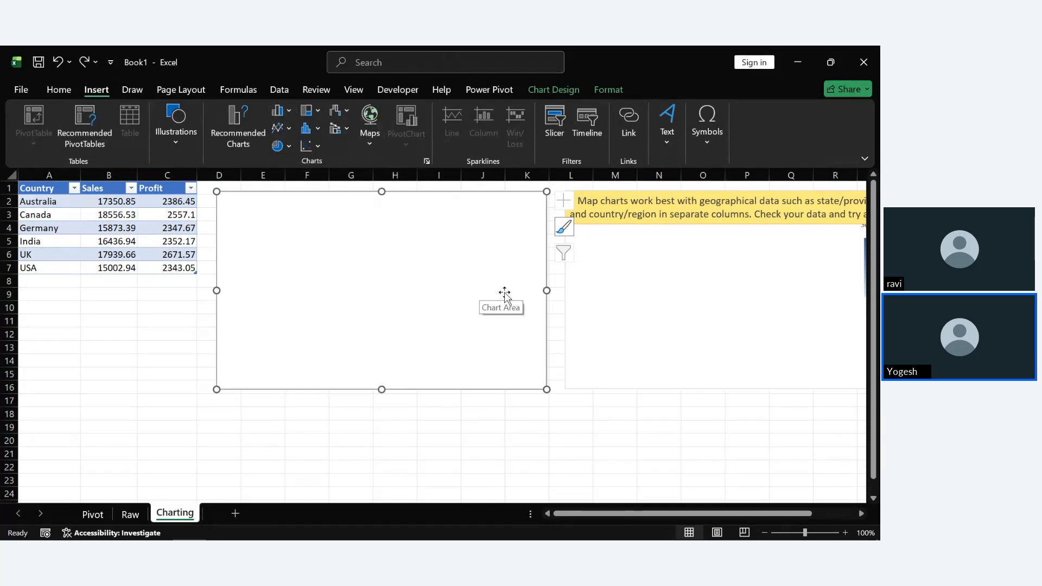
key("ctrl+z")
Change the scatter chart of the Sales series to a 2-D clustered column chart.
left_click(507, 296)
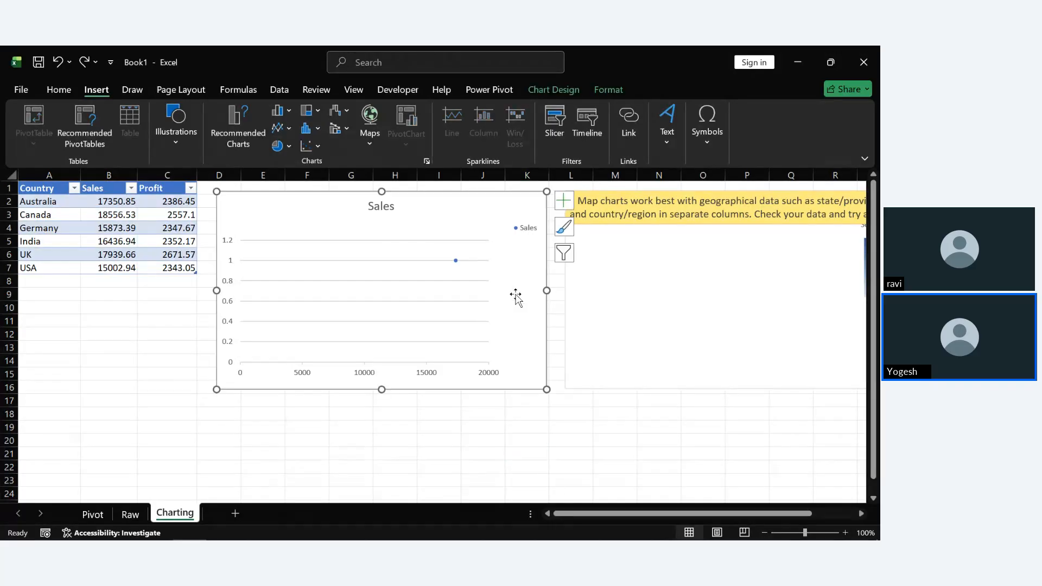
left_click(282, 111)
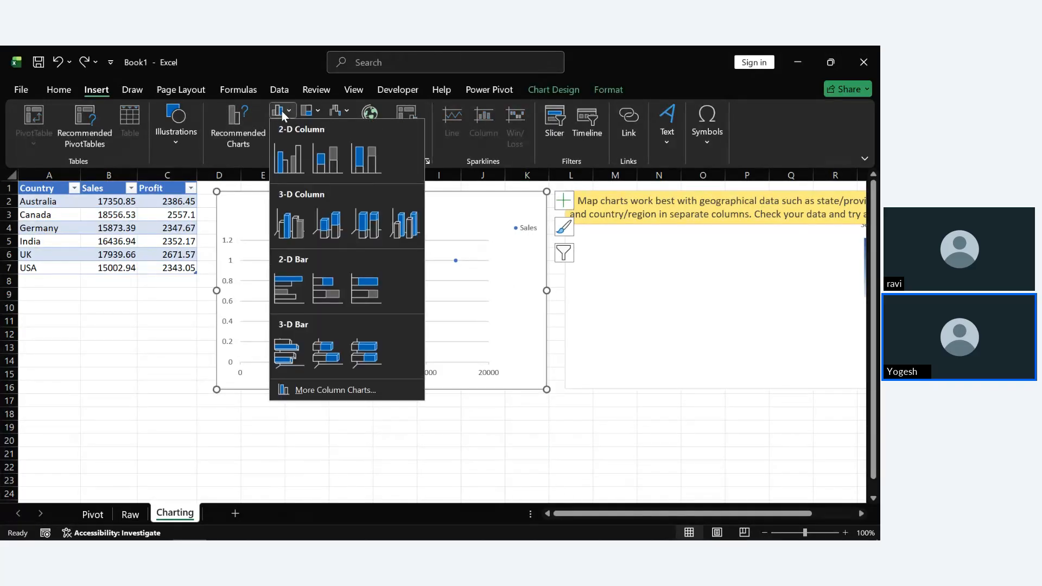
left_click(290, 155)
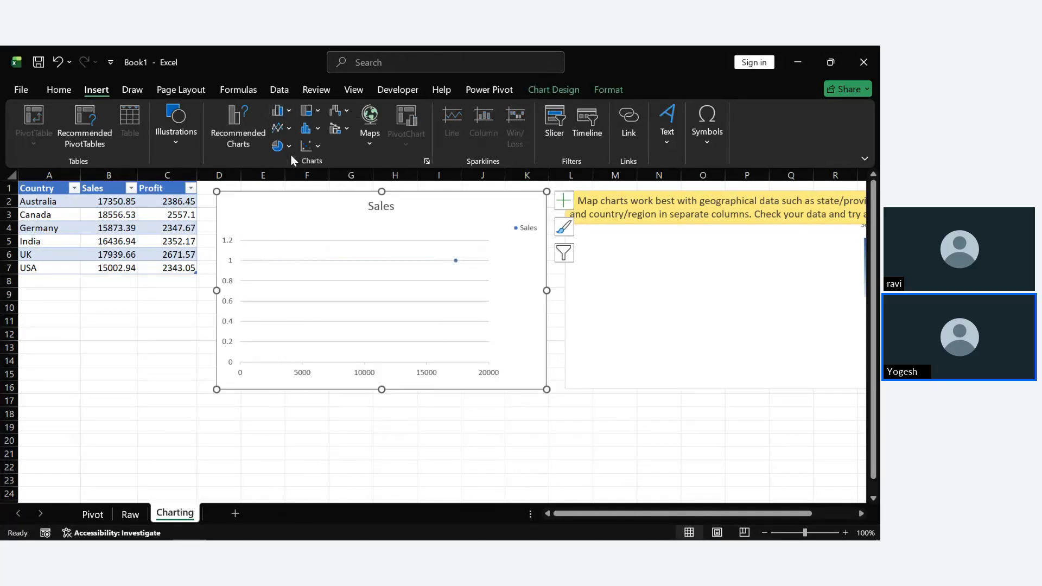
Remove the Sales series from the column chart's data source.
right_click(530, 333)
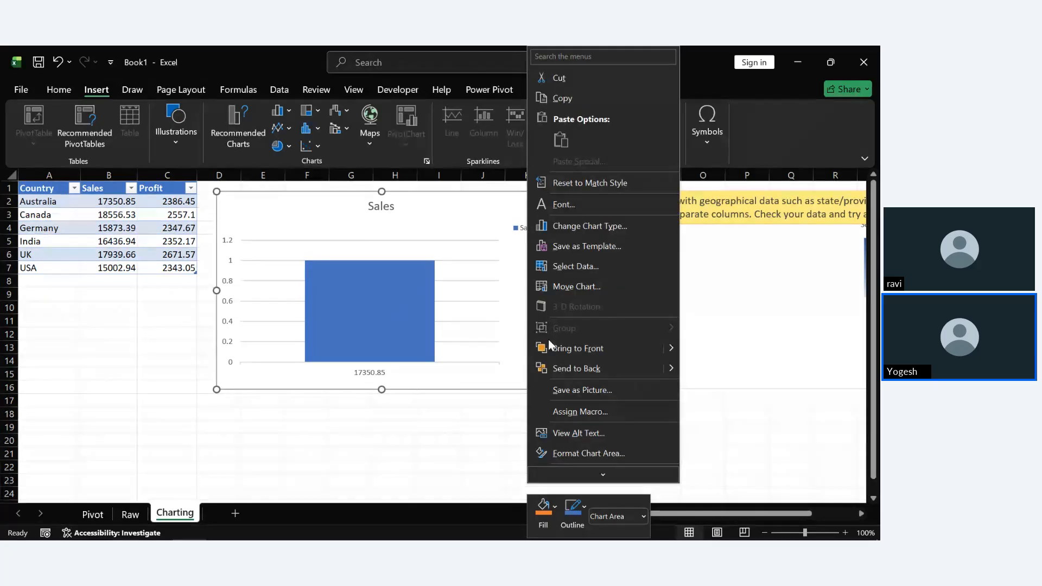
left_click(569, 268)
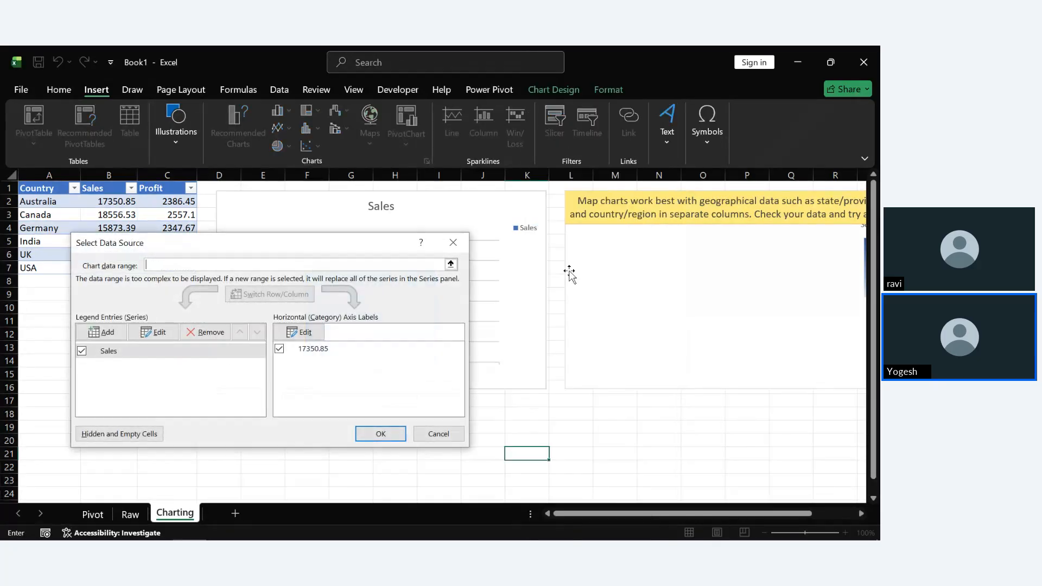
left_click(205, 332)
Add a series named Profit to the column chart, using C2:C7 as its values.
left_click(87, 331)
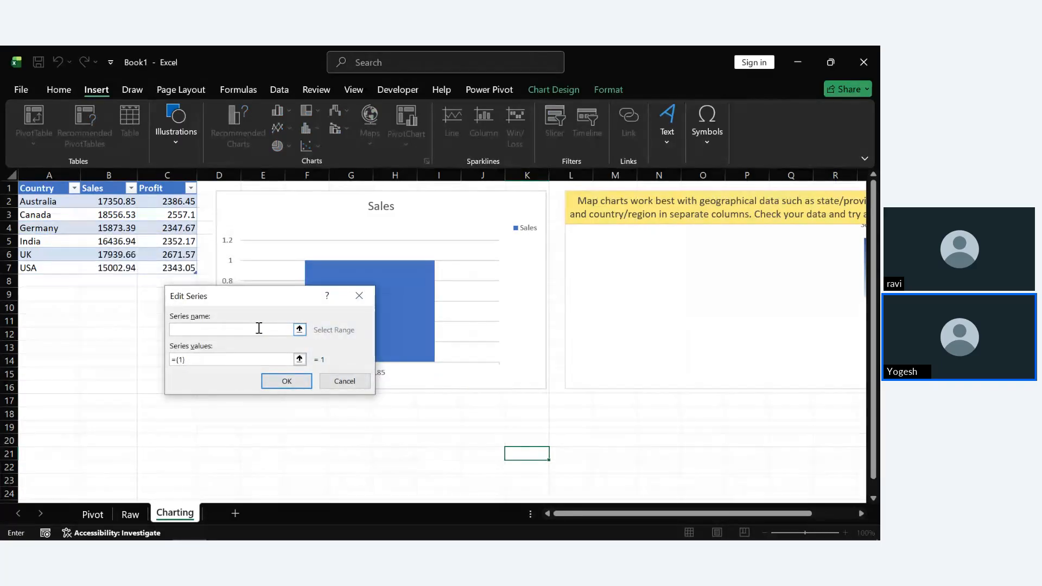
type("Sal")
key("BackSpace")
key("BackSpace")
left_click(299, 359)
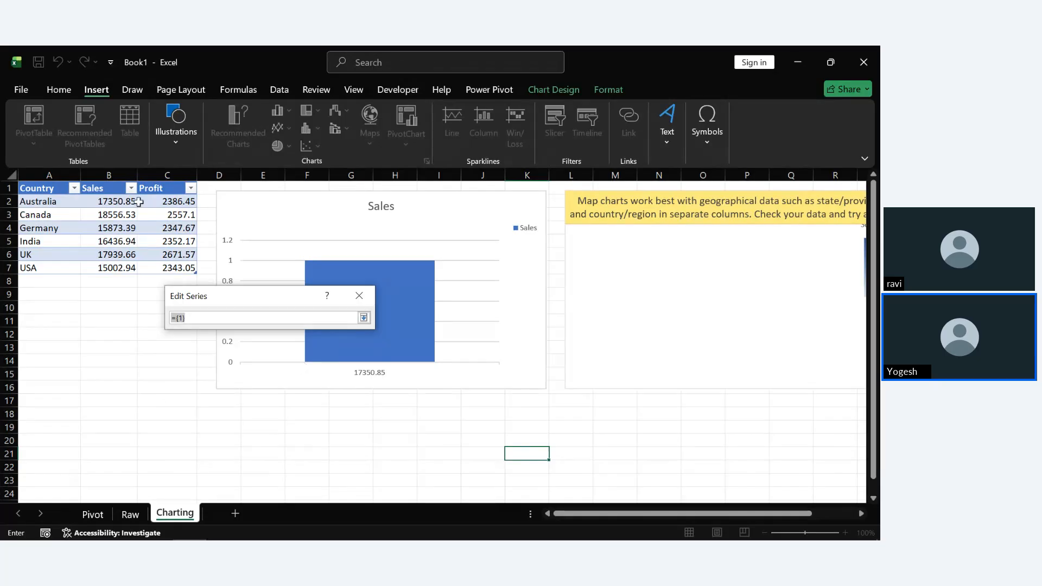
left_click_drag(162, 201, 175, 268)
key("Return")
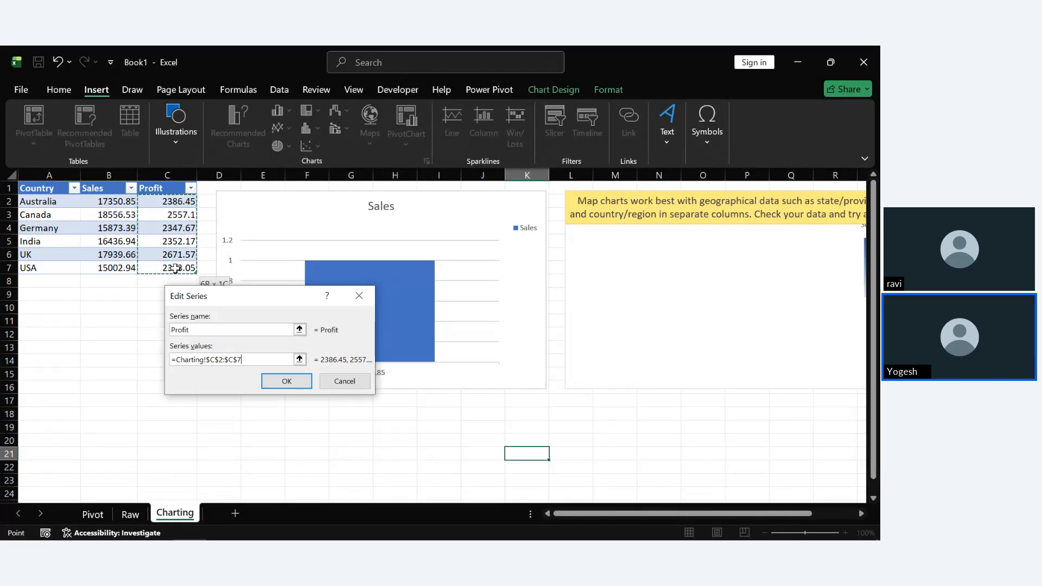
left_click(288, 382)
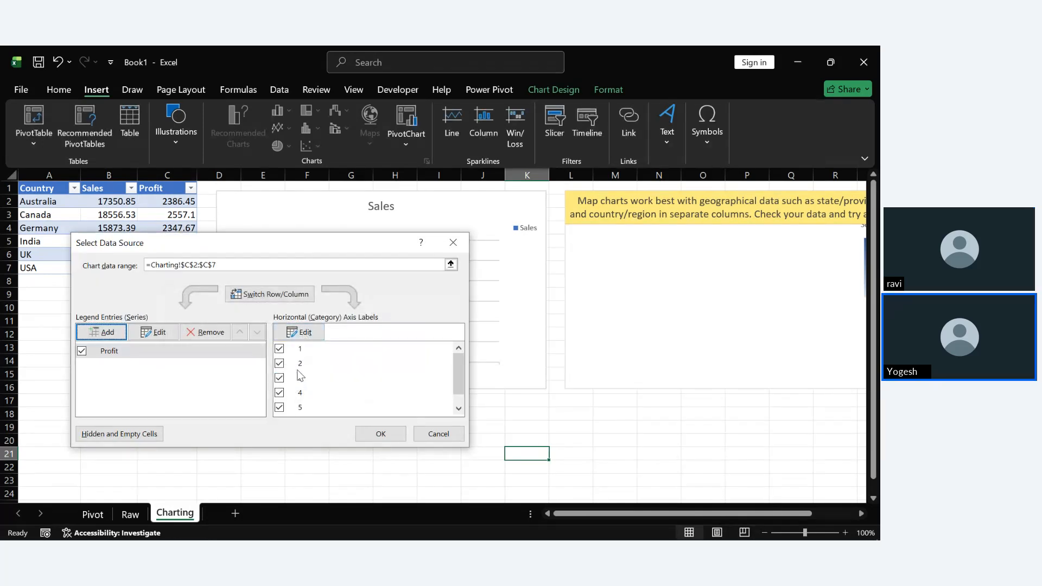
Set the column chart's horizontal axis labels to the country names in A2:A7 and apply the data source.
left_click(280, 349)
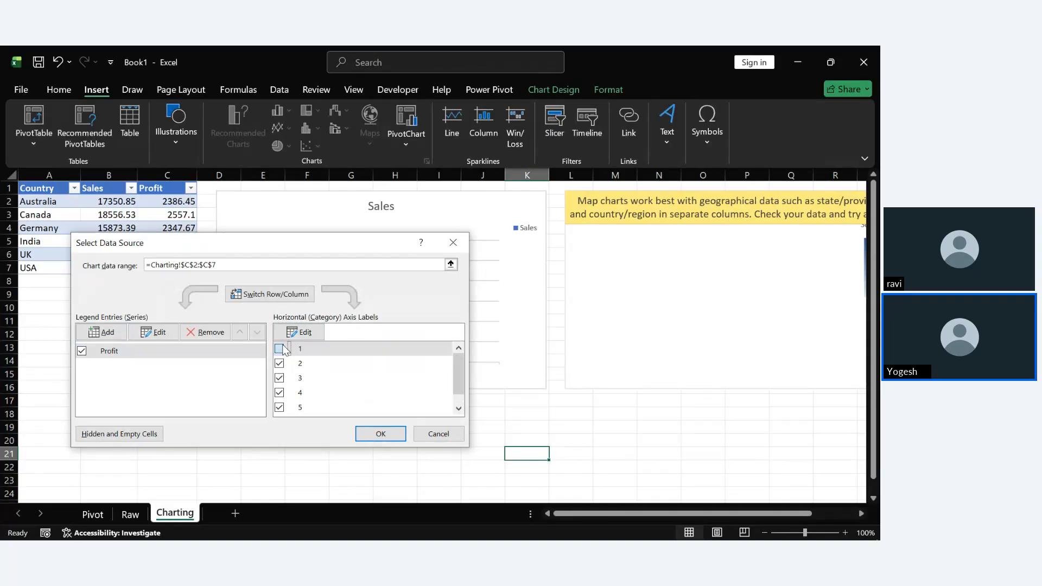
left_click(311, 333)
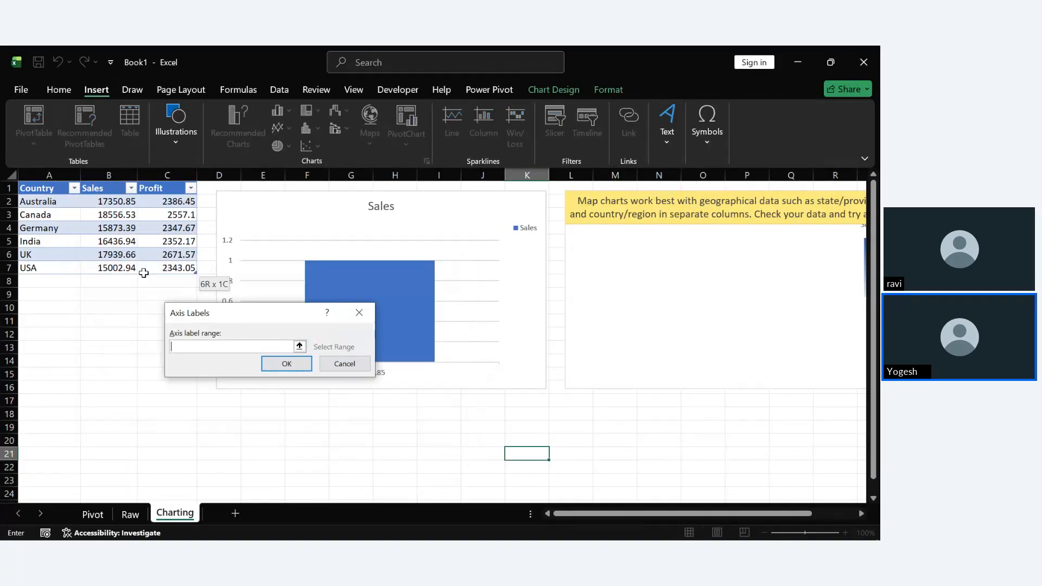
left_click_drag(39, 202, 46, 264)
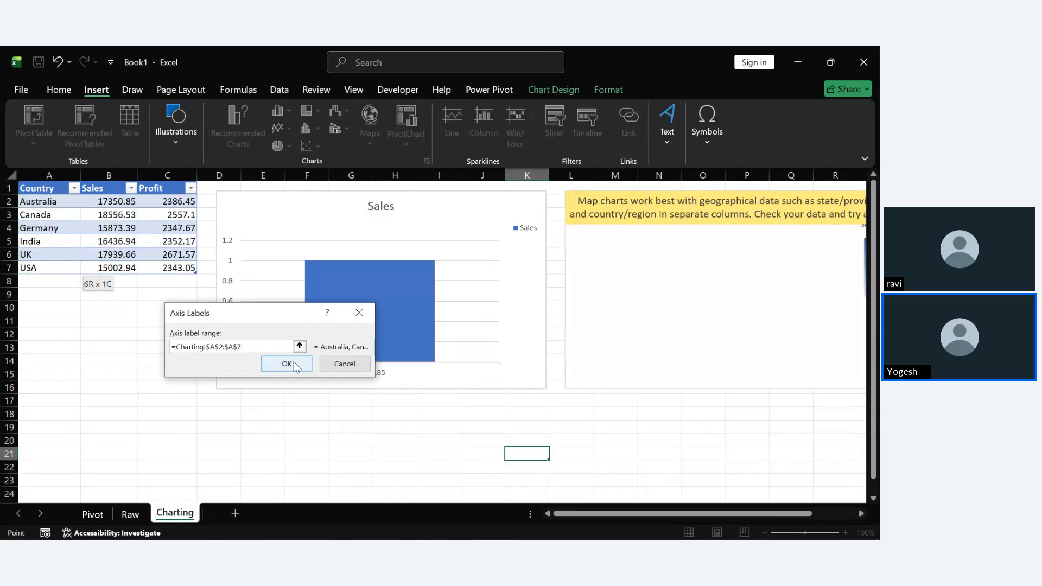
left_click(293, 365)
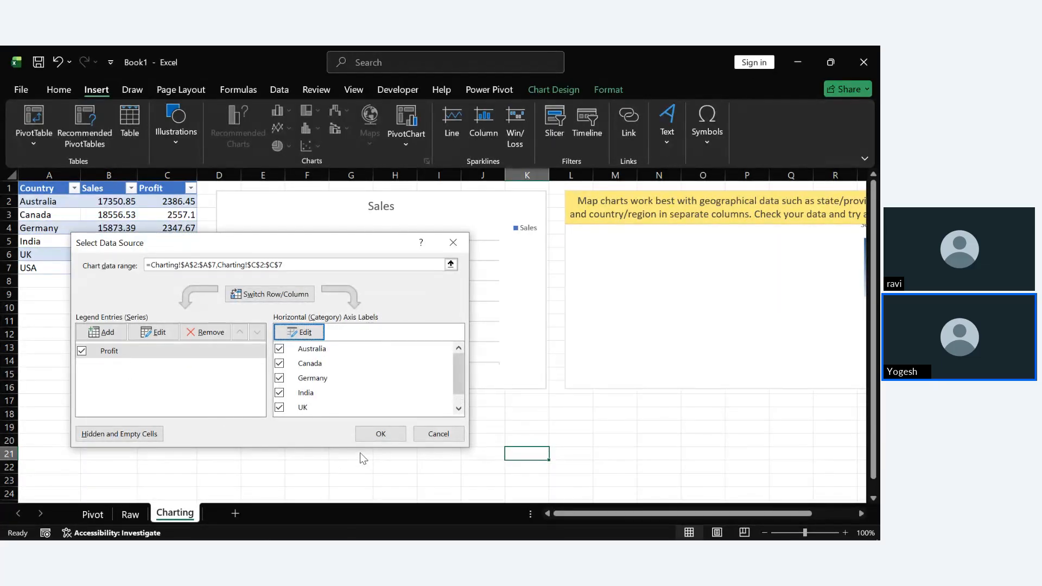
left_click(382, 434)
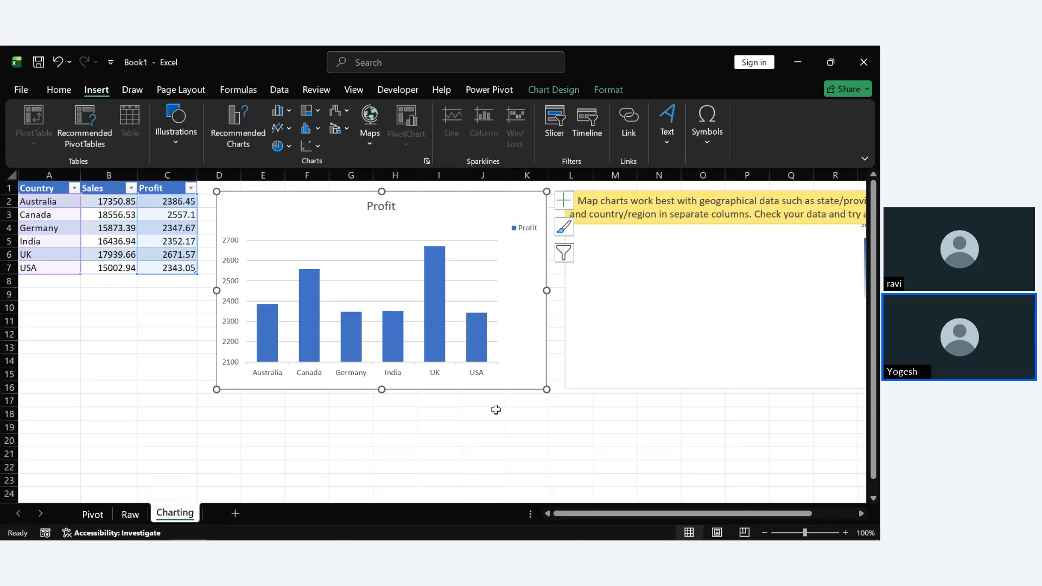
Remove the placeholder Series1 from the blank map chart's data source.
left_click(754, 290)
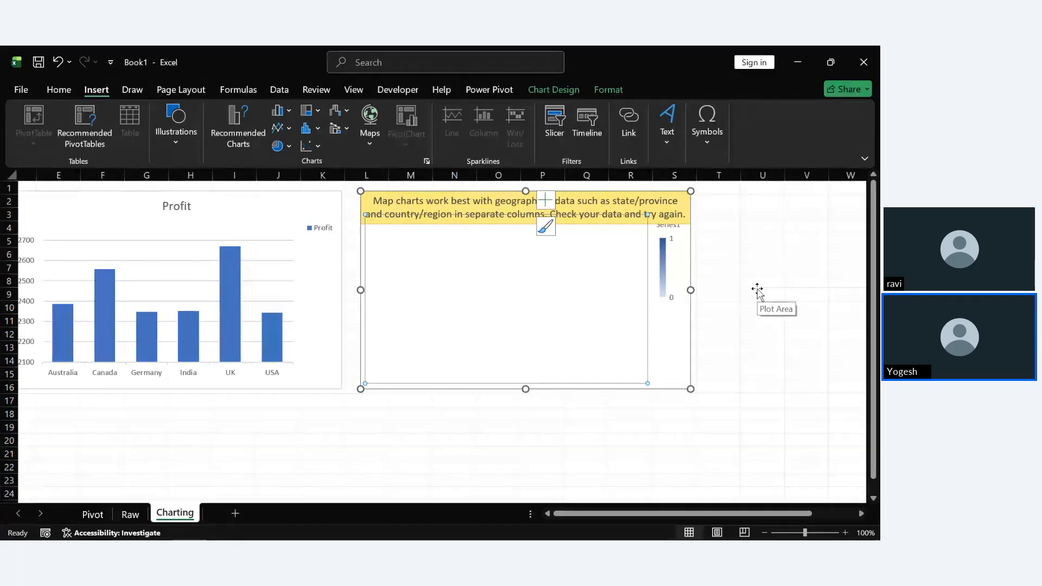
right_click(656, 339)
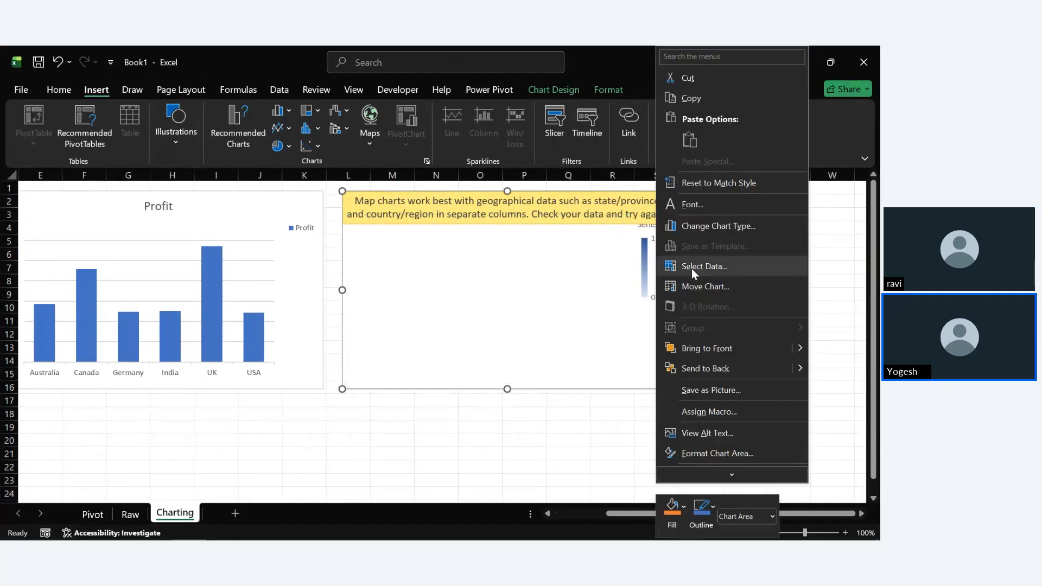
left_click(691, 268)
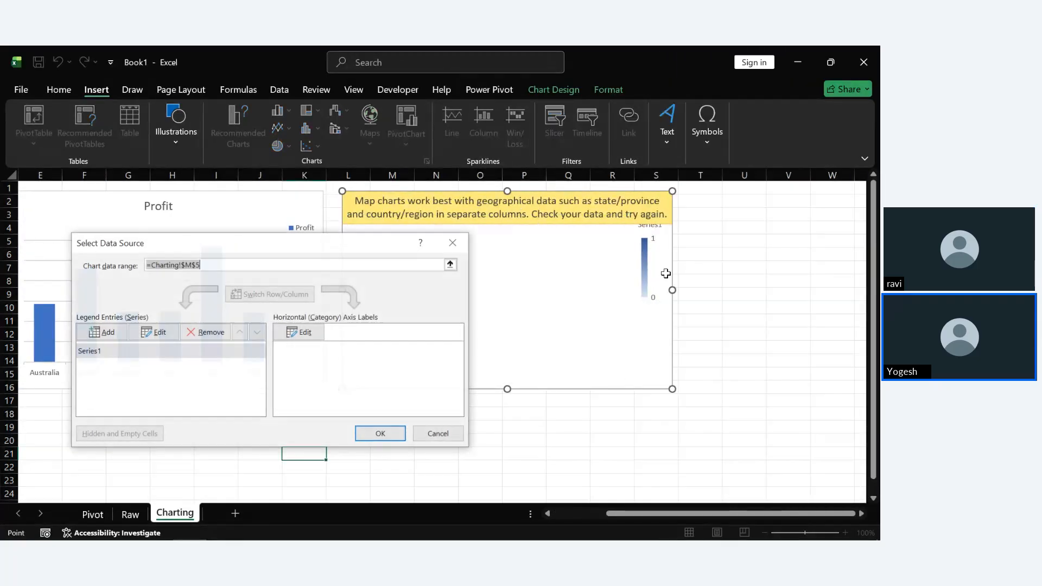
left_click(206, 333)
Add a series named Sales to the map chart, using B2:B7 as its values.
left_click(99, 333)
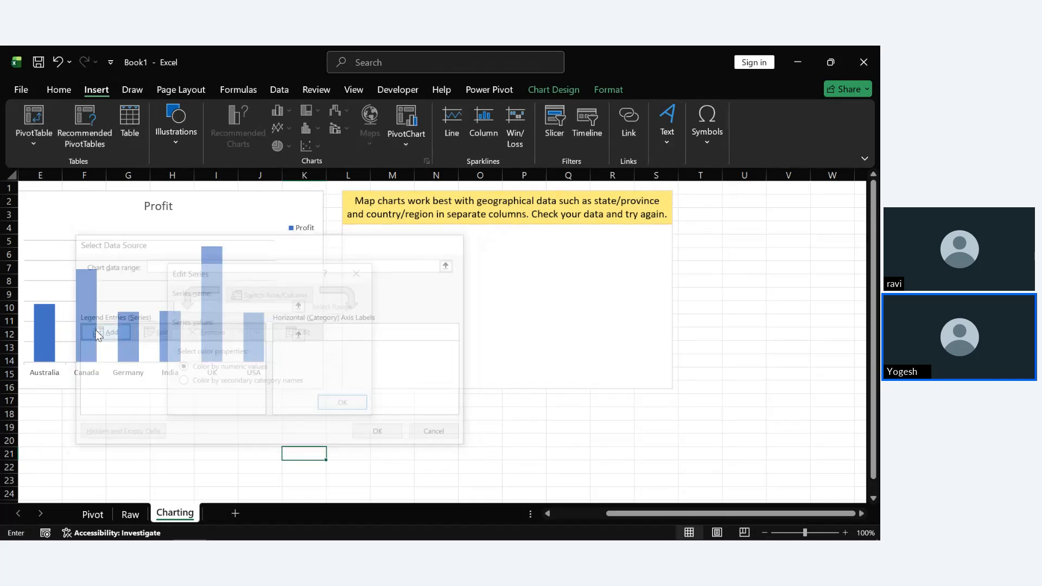
type("S")
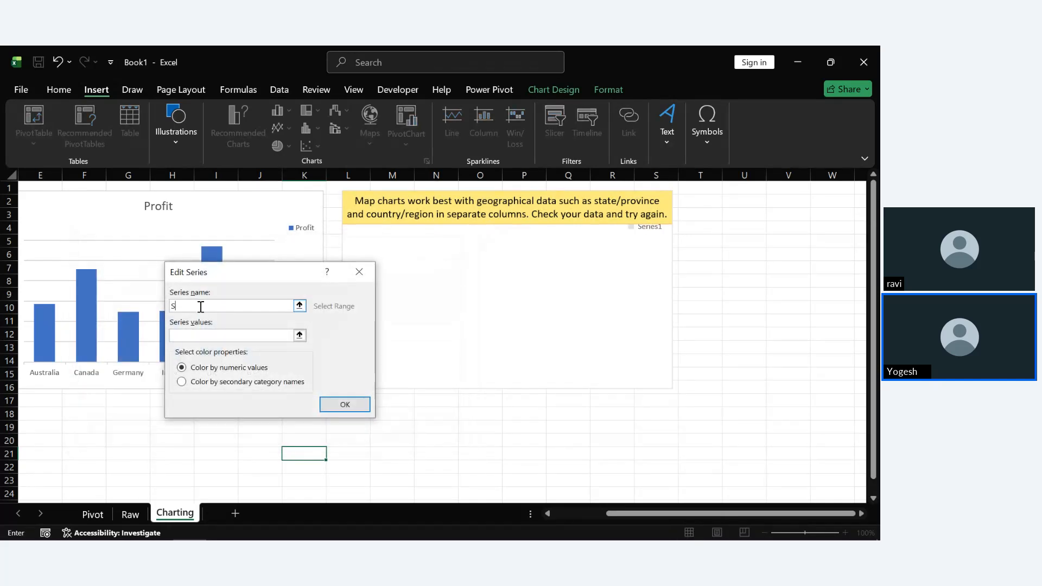
type("ales")
scroll(63, 328, "left", 4)
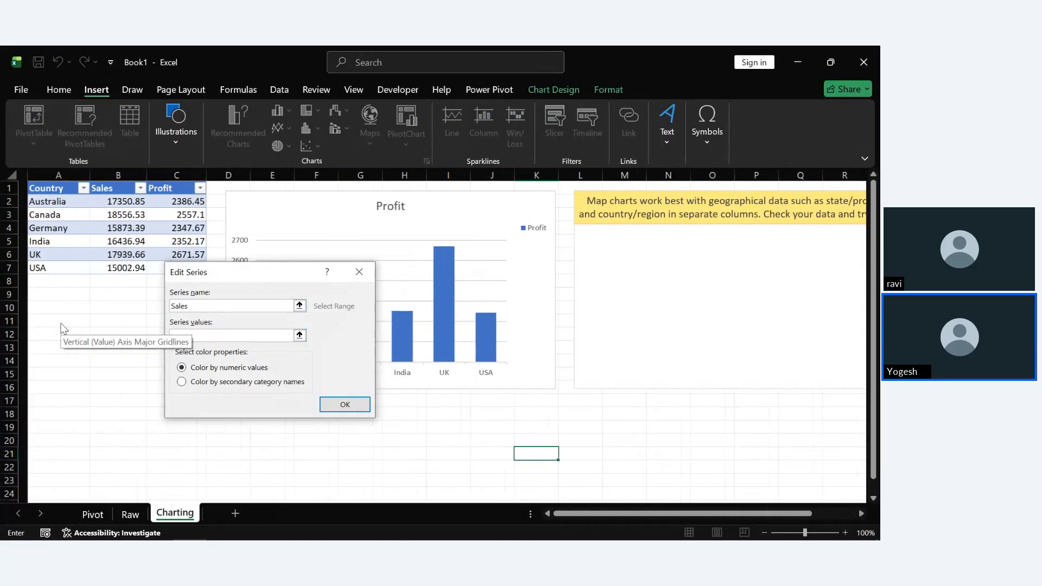
left_click_drag(103, 199, 110, 266)
key("Return")
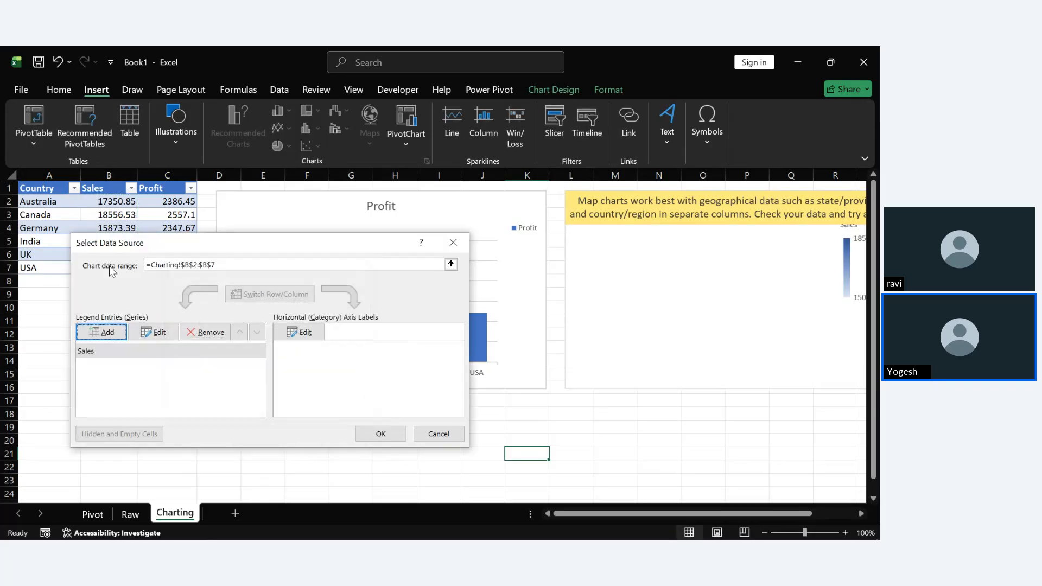
Set the map chart's axis labels to the country names in A2:A7 and apply the data source.
left_click(302, 332)
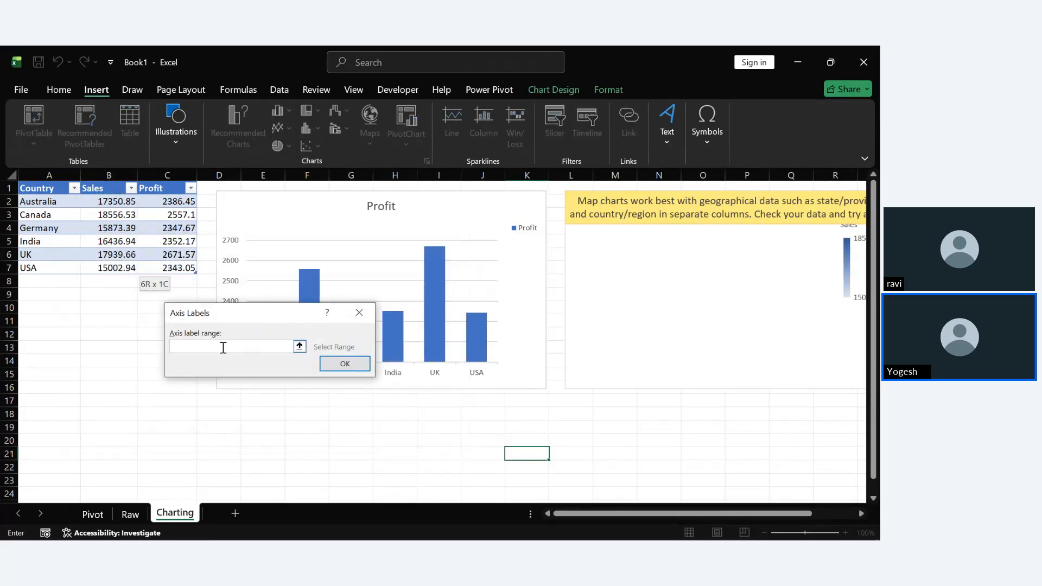
left_click_drag(37, 202, 37, 269)
key("Return")
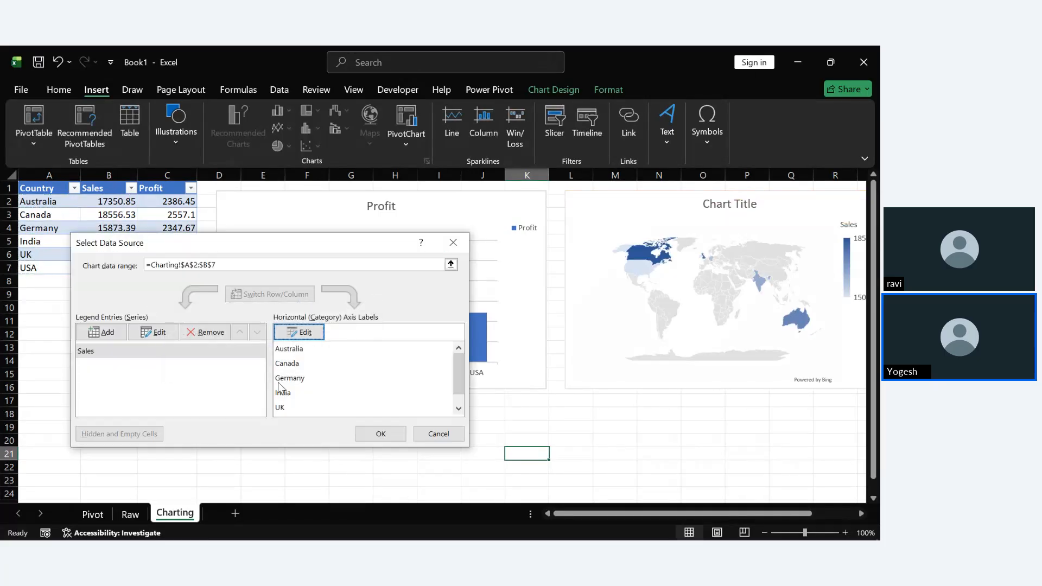
left_click(380, 434)
left_click(649, 442)
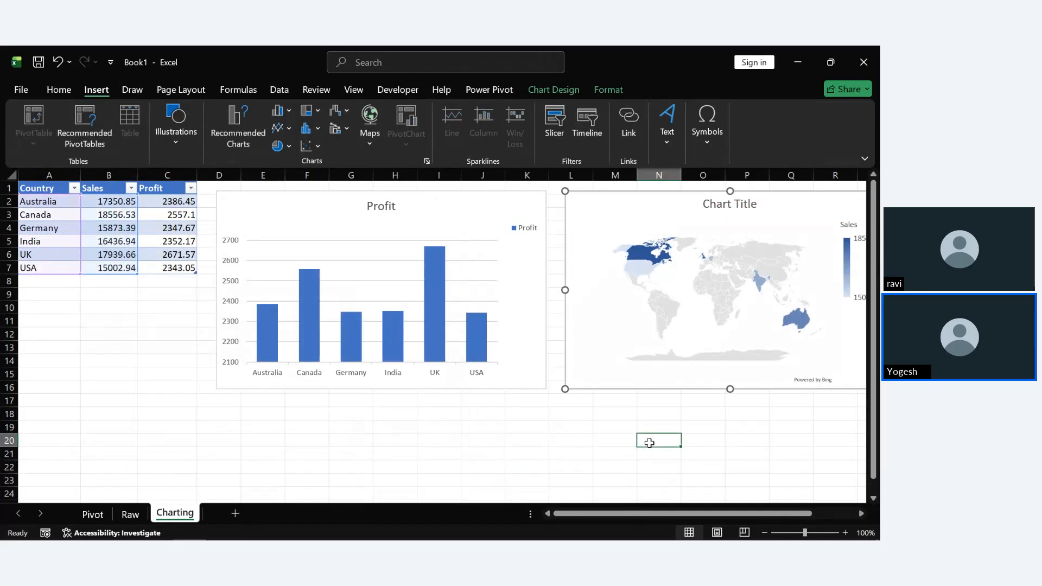
Change the map chart's title to Sales.
scroll(649, 443, "right", 3)
scroll(649, 443, "right", 2)
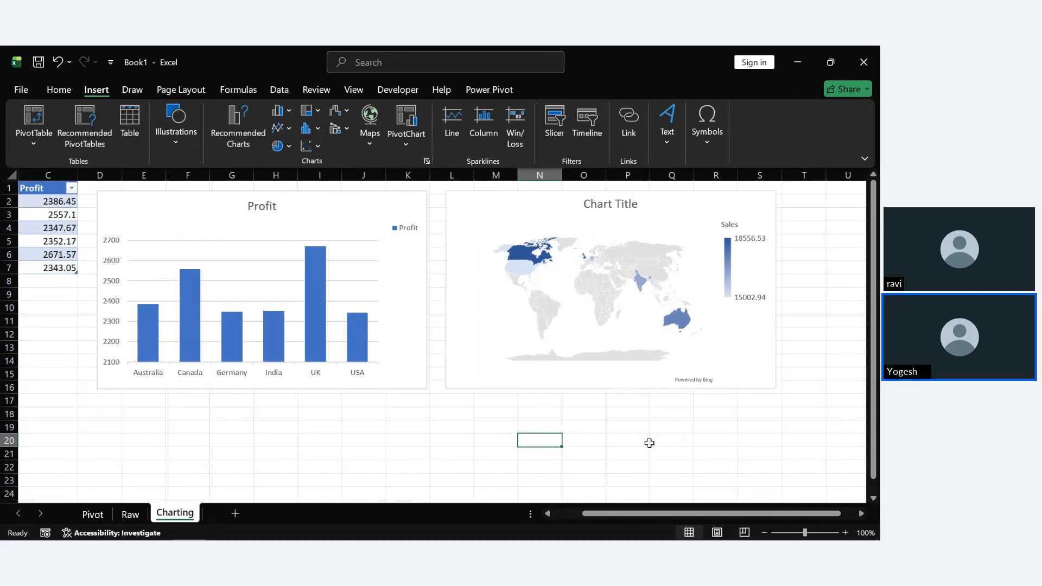
left_click(627, 208)
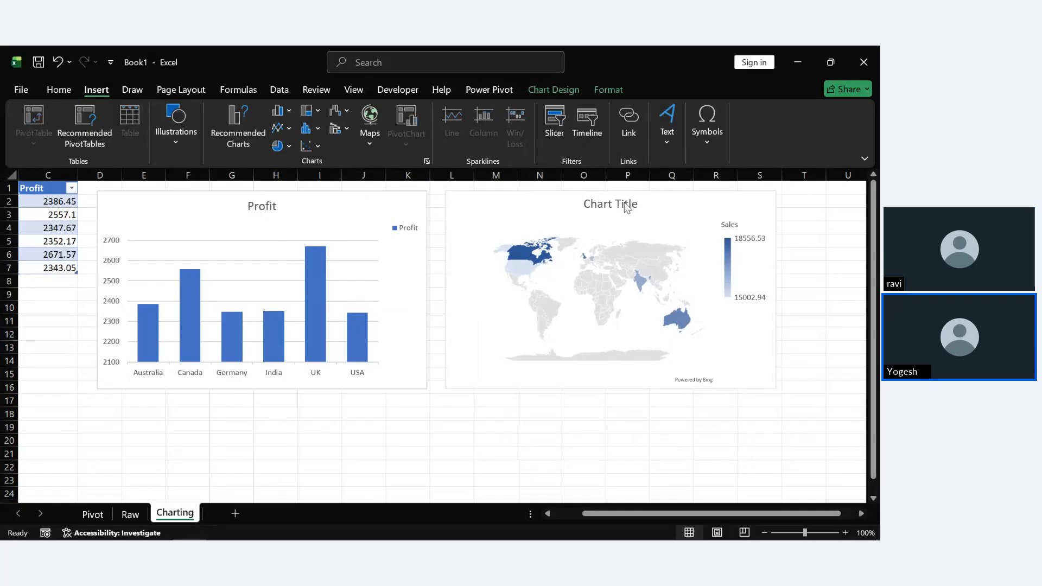
left_click(625, 205)
key("ctrl+a")
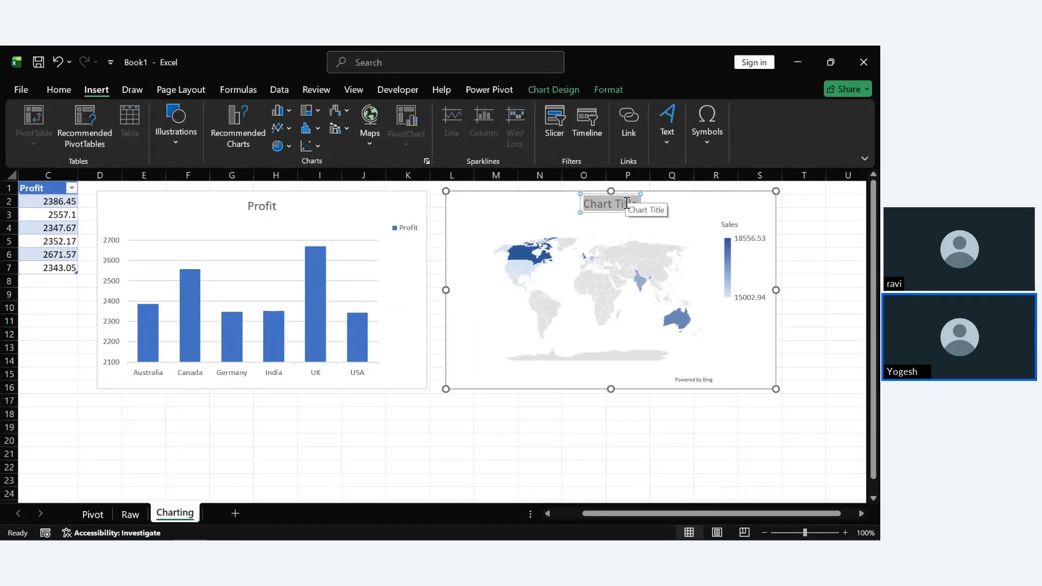
type("Sales")
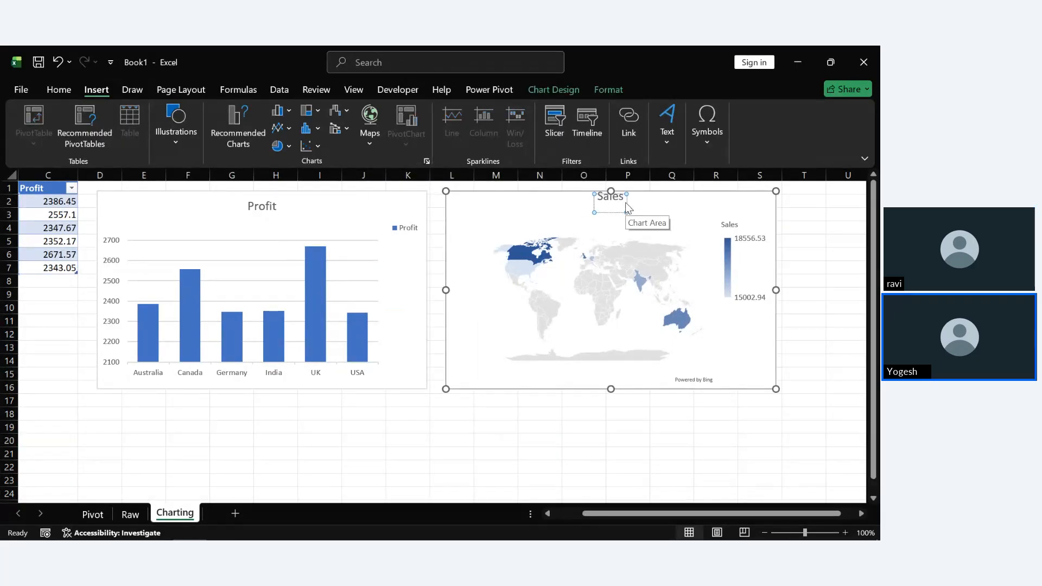
left_click(696, 438)
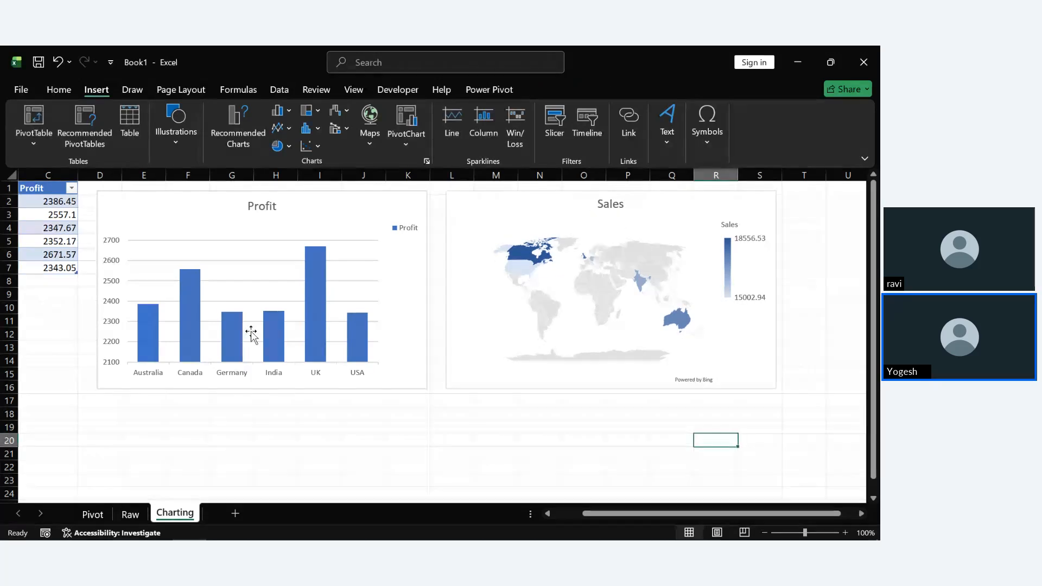
Insert a Country slicer for the country sales and profit table.
scroll(328, 413, "left", 2)
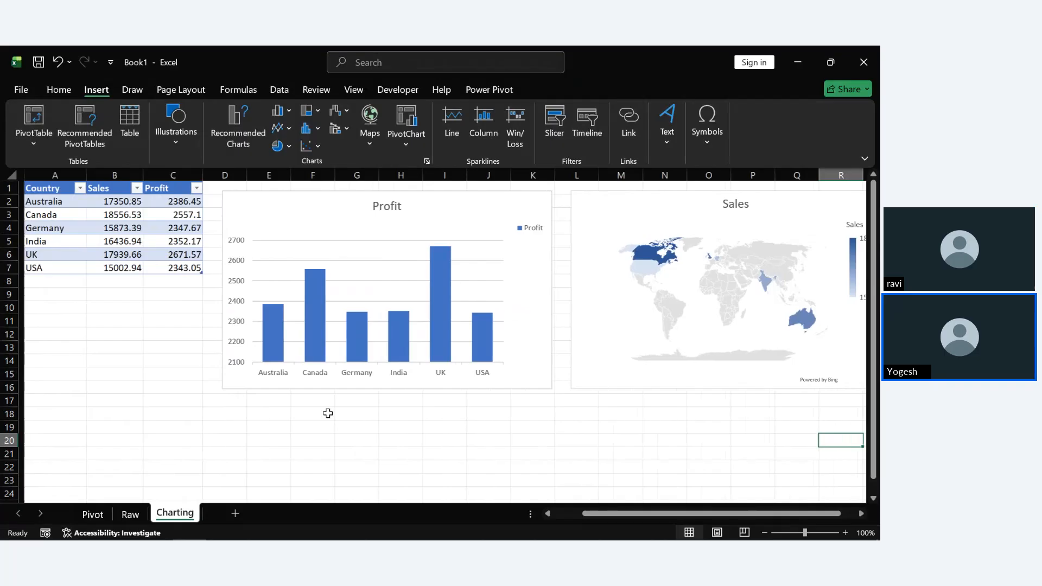
left_click(54, 253)
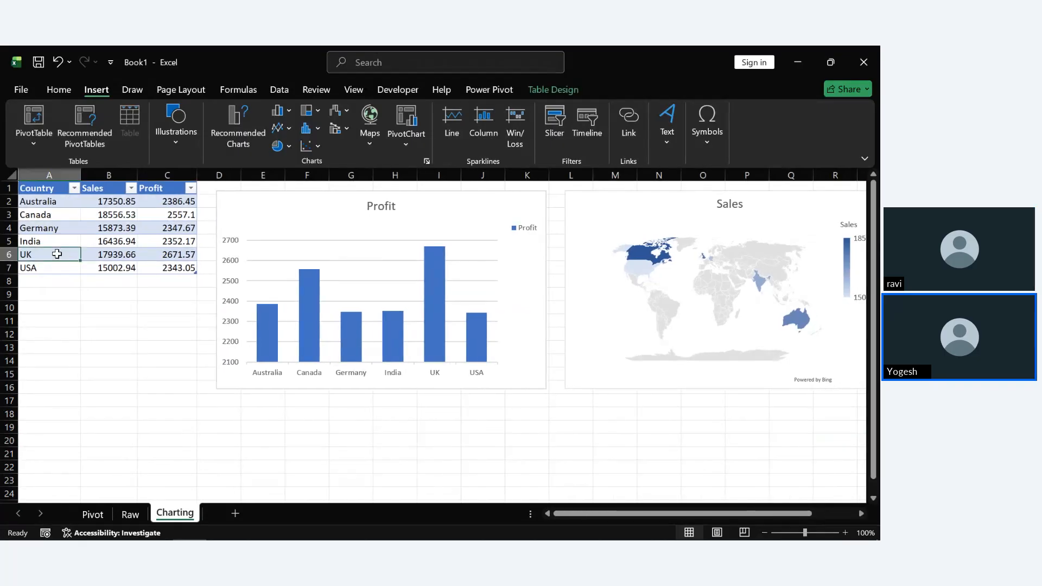
left_click(558, 90)
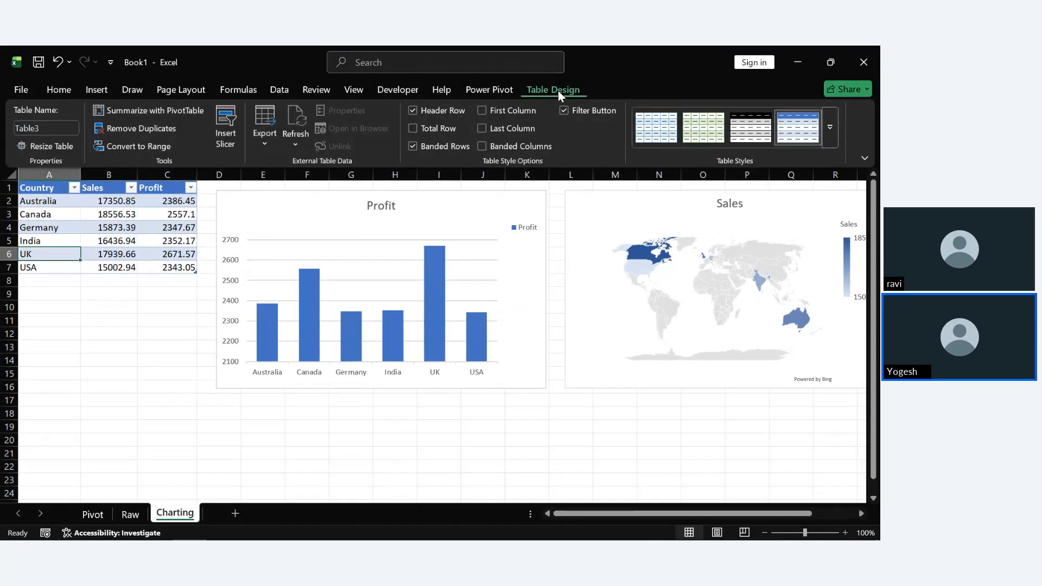
left_click(221, 141)
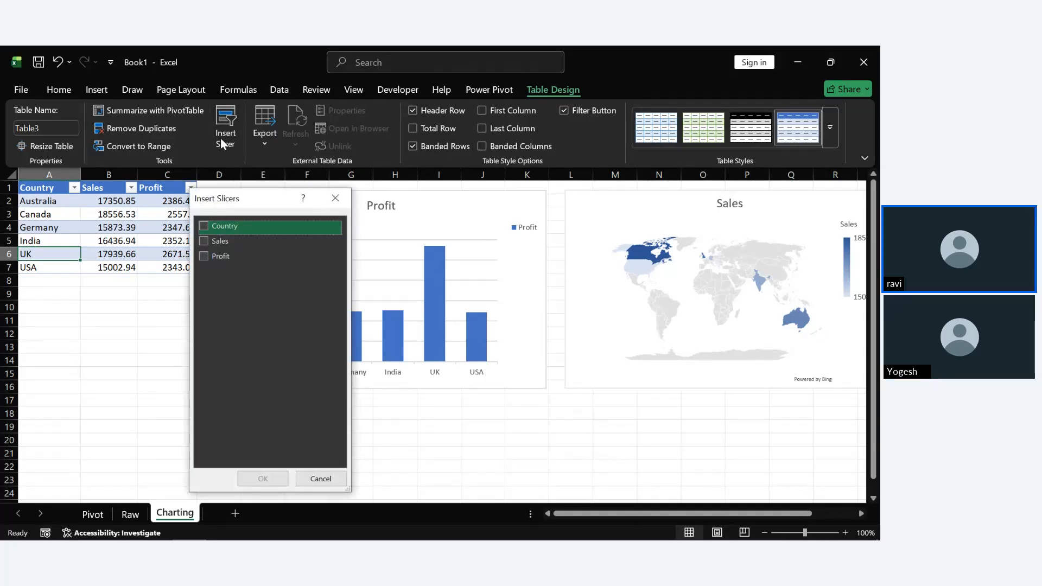
left_click(205, 226)
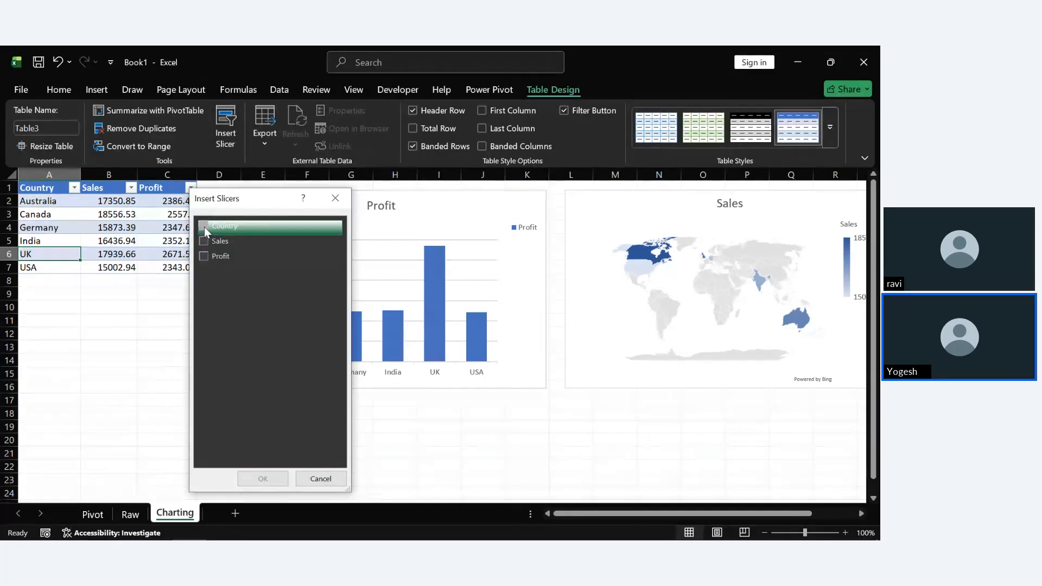
left_click(267, 478)
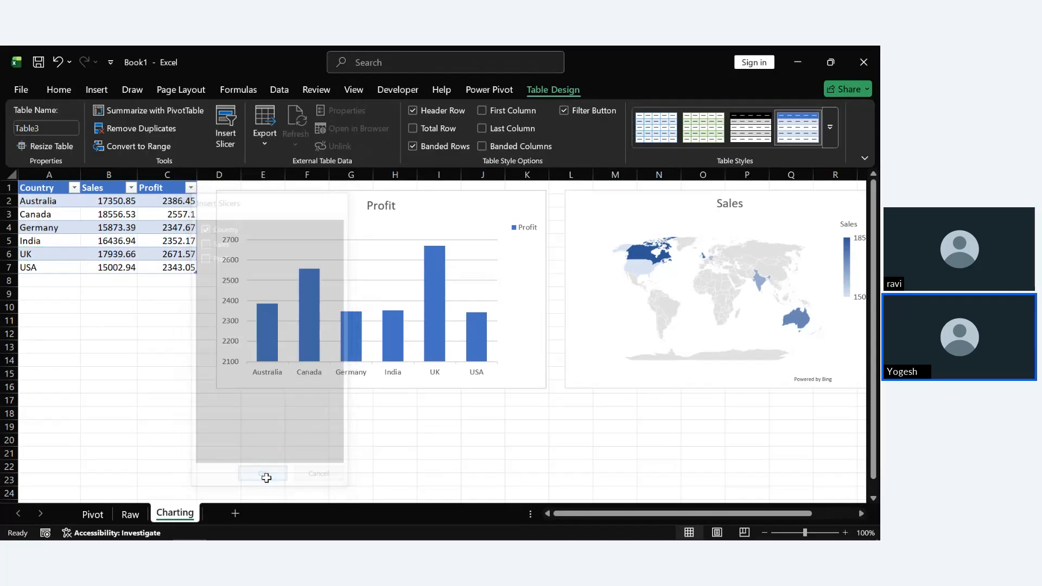
Move the Country slicer into the empty area directly below the sales and profit table.
left_click_drag(449, 264, 98, 297)
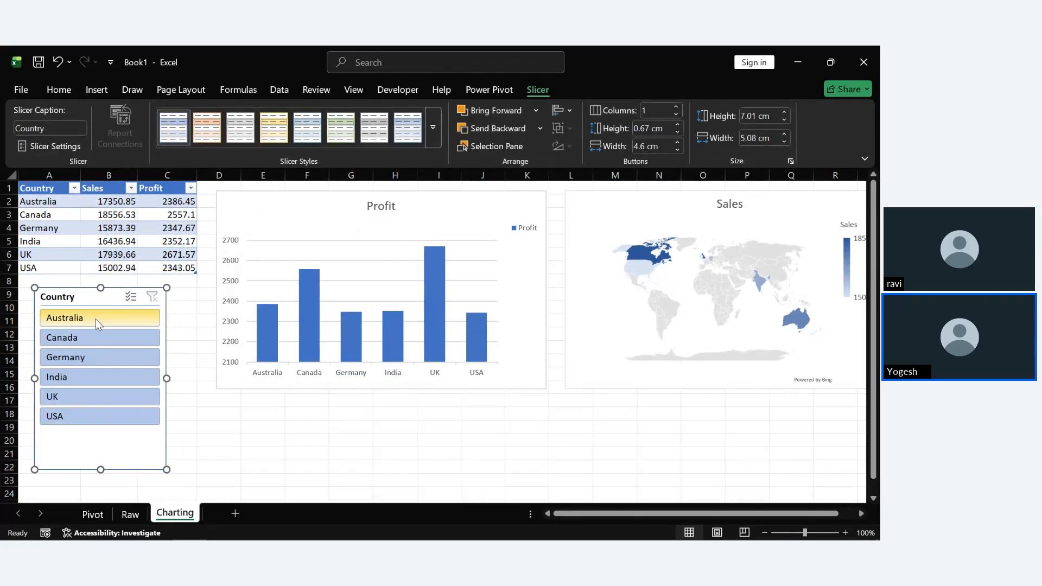
Filter the table and charts by Australia, Canada, Germany, India, UK and USA in turn, and clear the slicer's filter.
left_click(96, 319)
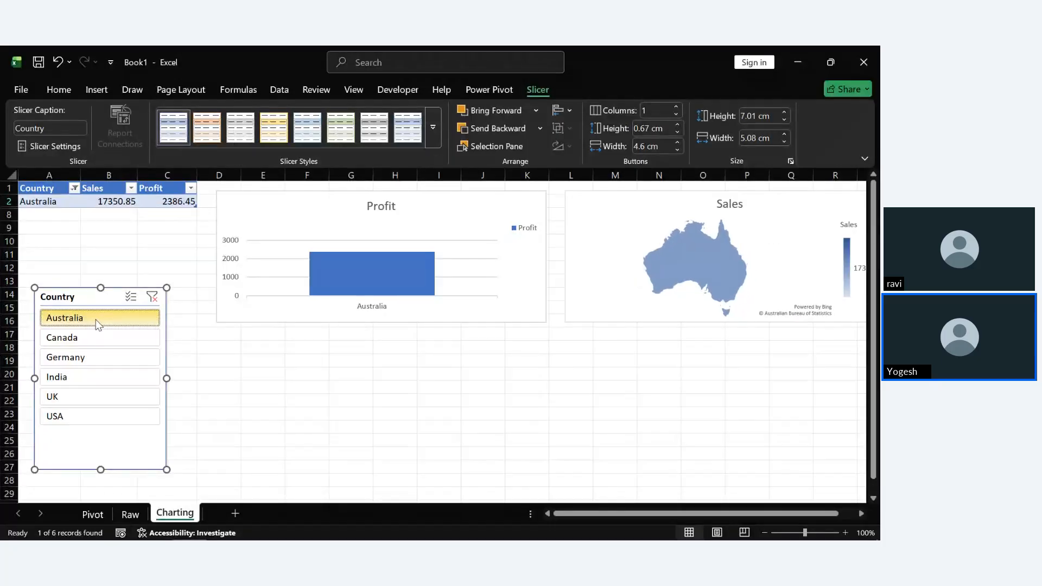
left_click(100, 337)
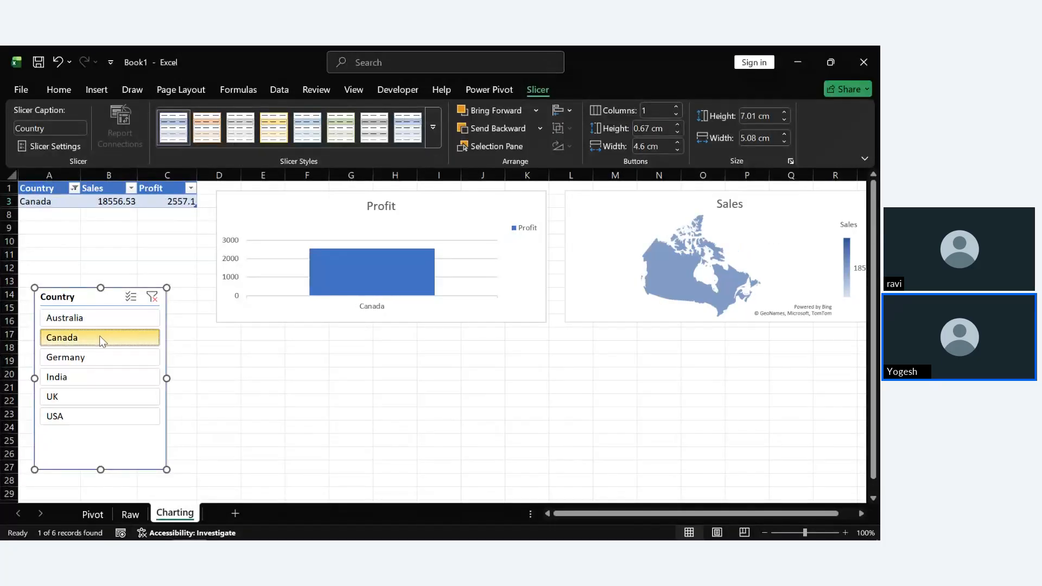
left_click(109, 355)
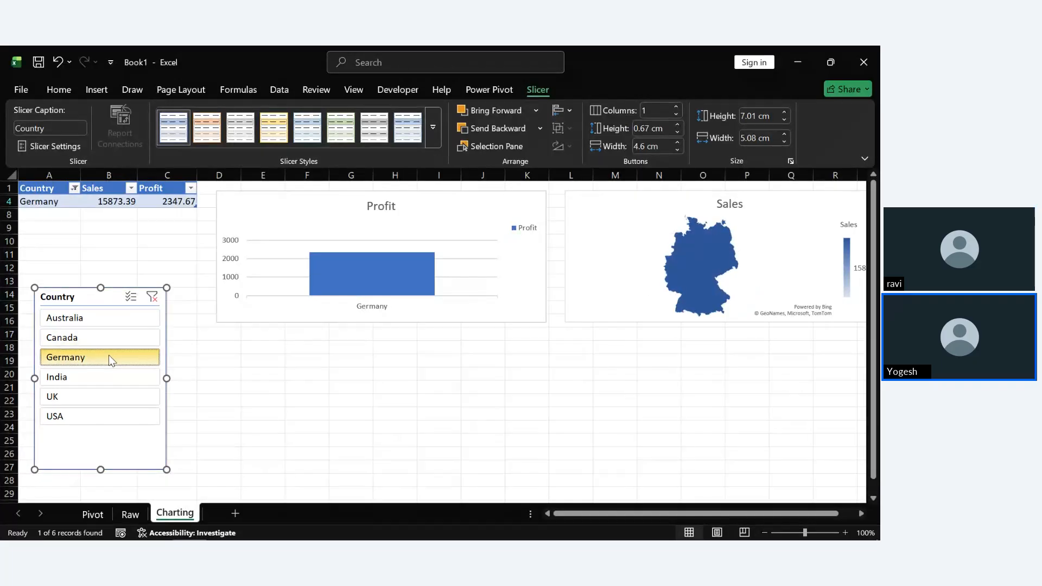
left_click(115, 375)
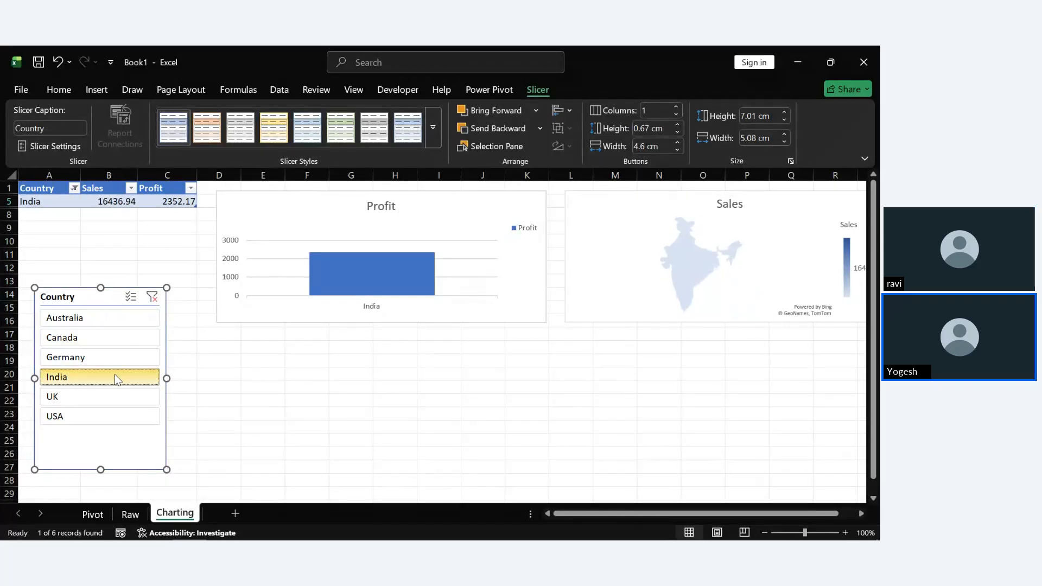
left_click(122, 392)
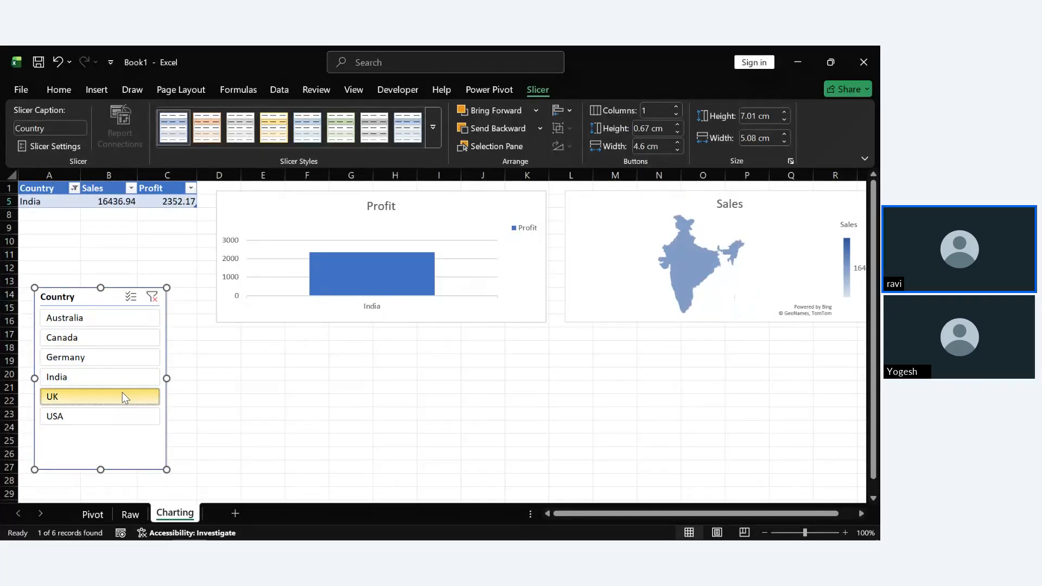
left_click(126, 416)
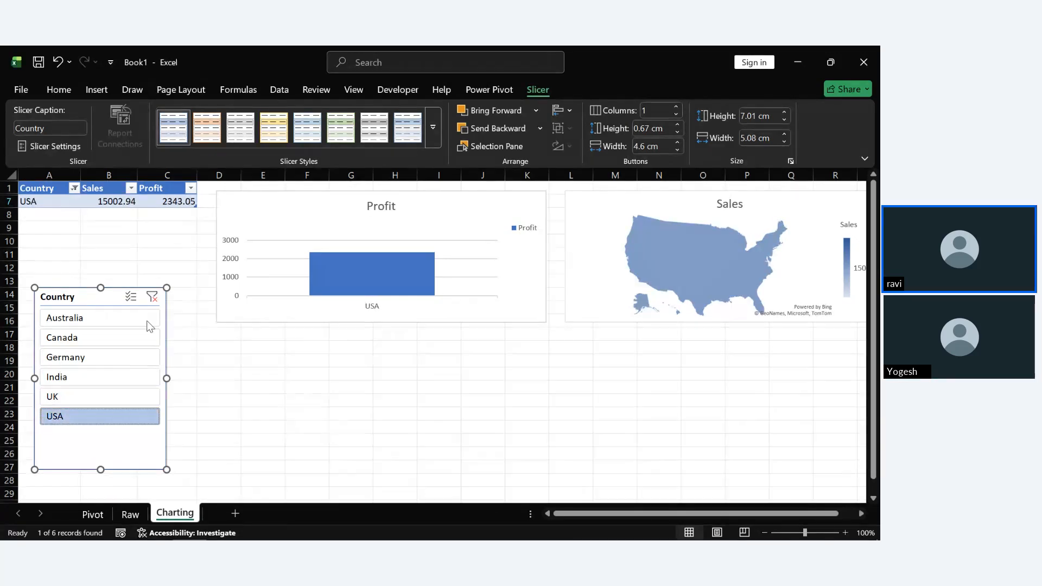
left_click(152, 297)
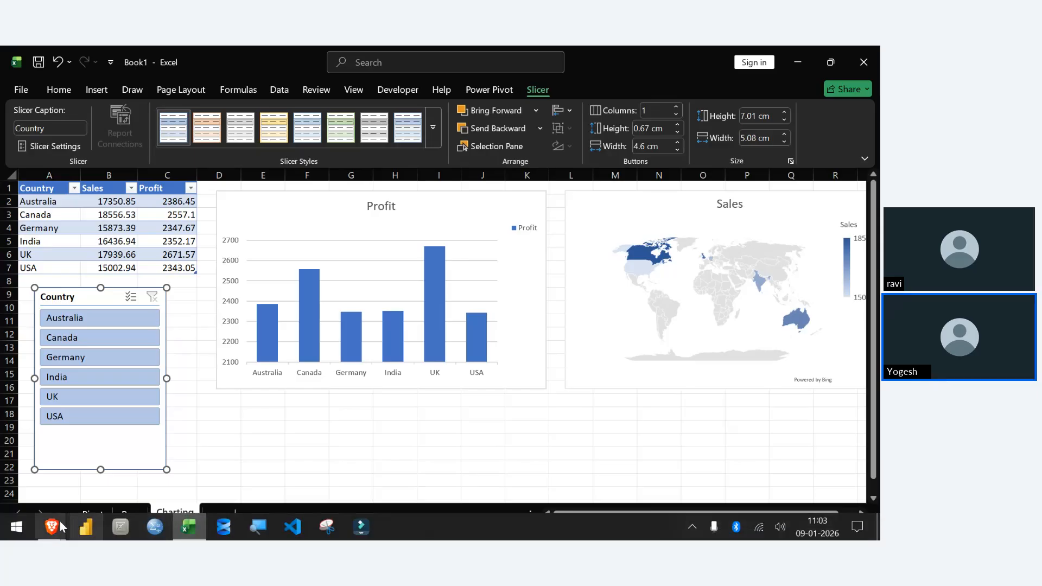
mouse_move(52, 525)
left_click(55, 489)
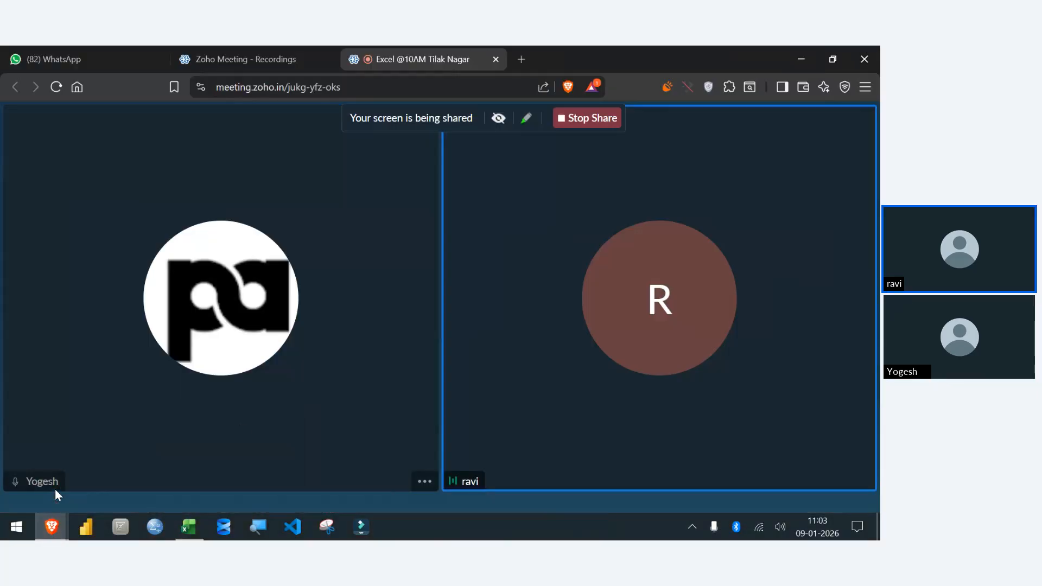